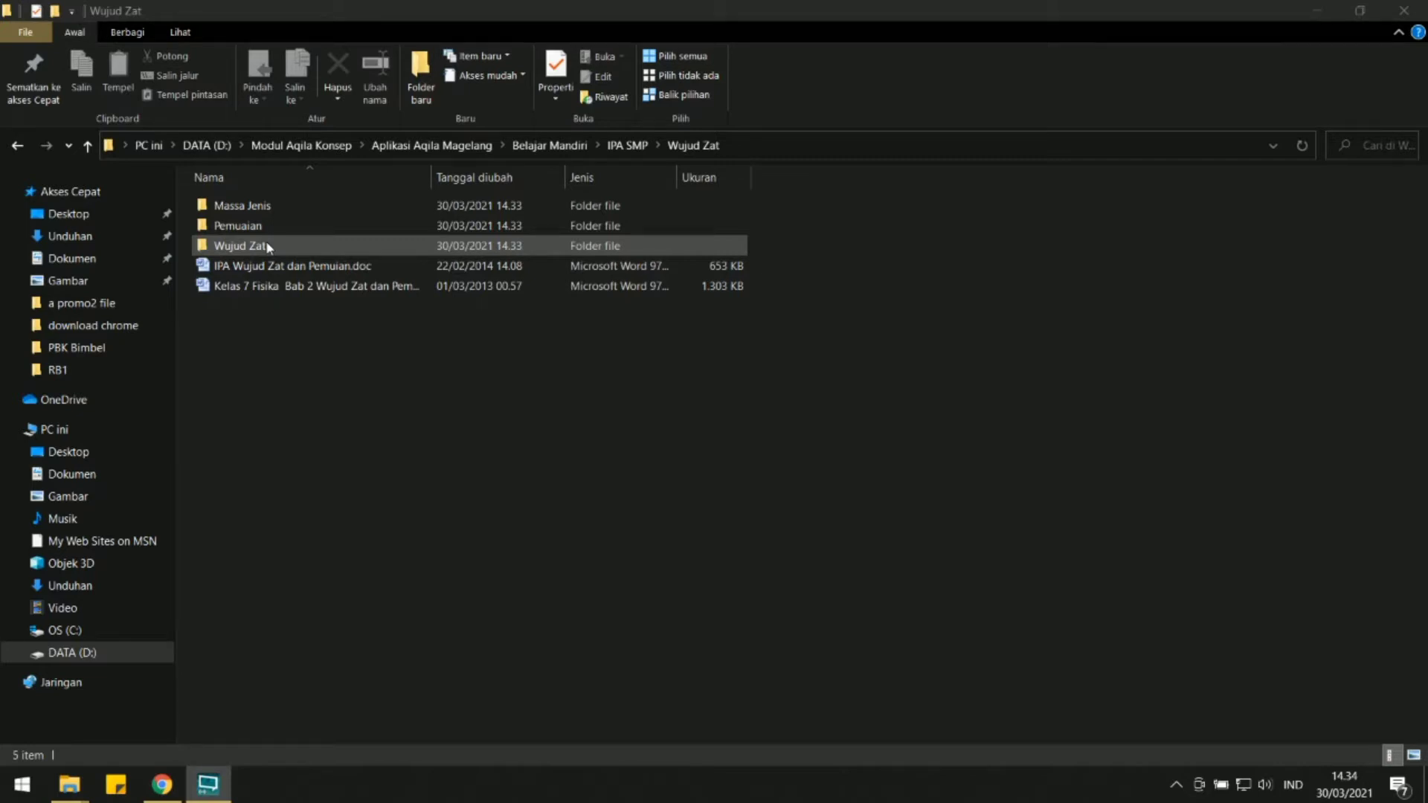
Open the Word document "Kelas 7 Fisika Bab 2 Wujud Zat dan Pemuaian.doc" from the Massa Jenis folder.
left_click(262, 208)
left_click(262, 224)
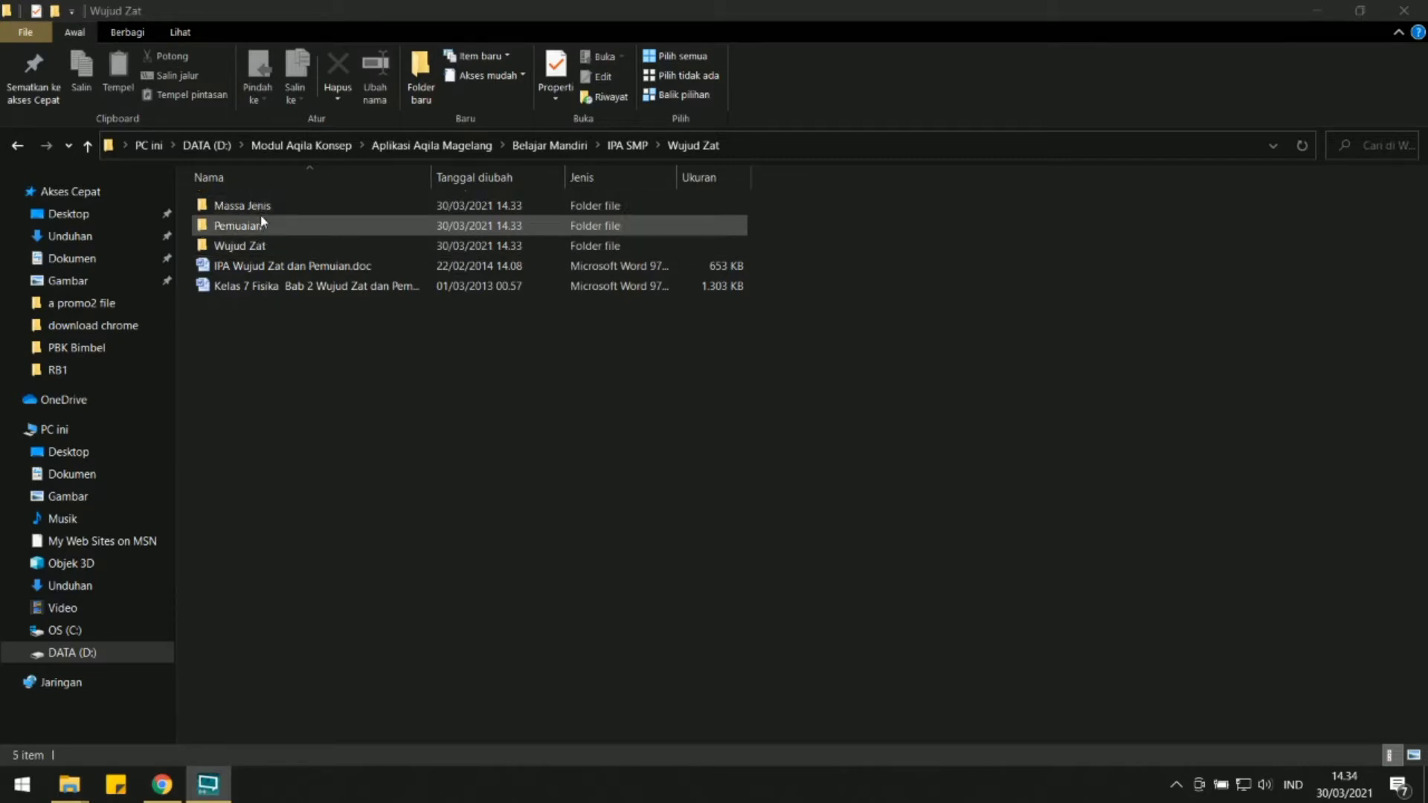
double_click(260, 206)
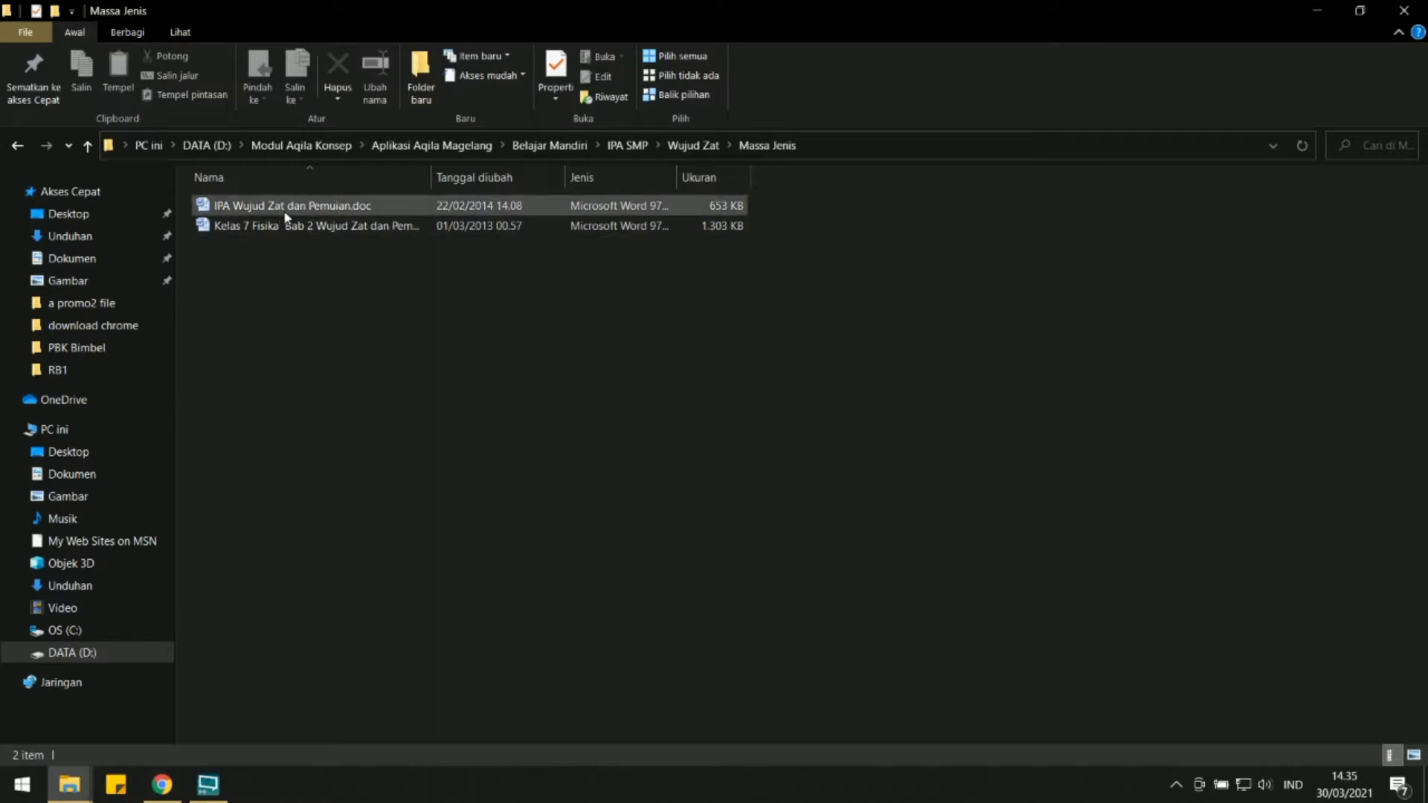
double_click(244, 225)
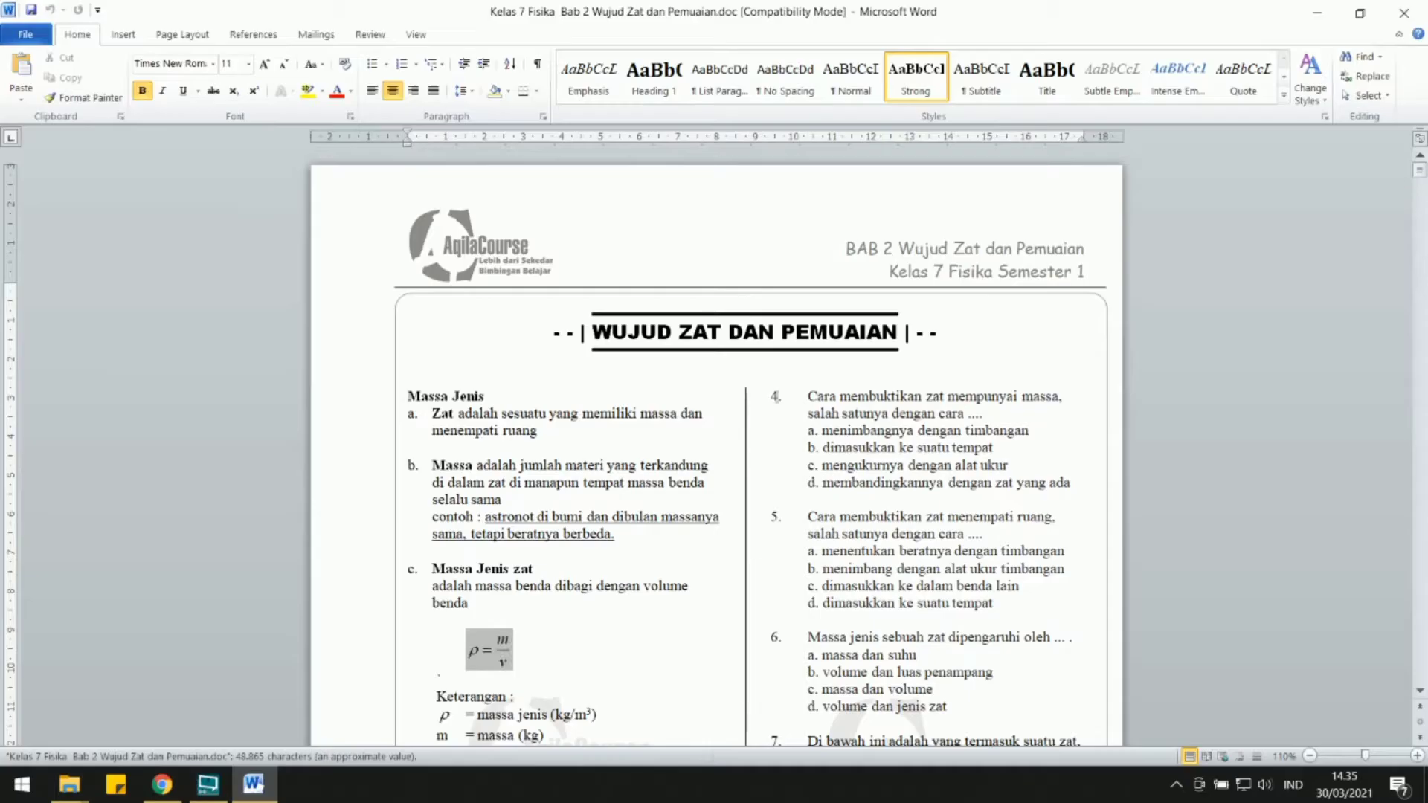
Delete all of the content in the document's page header.
double_click(720, 283)
key("ctrl+a")
key("Delete")
double_click(778, 377)
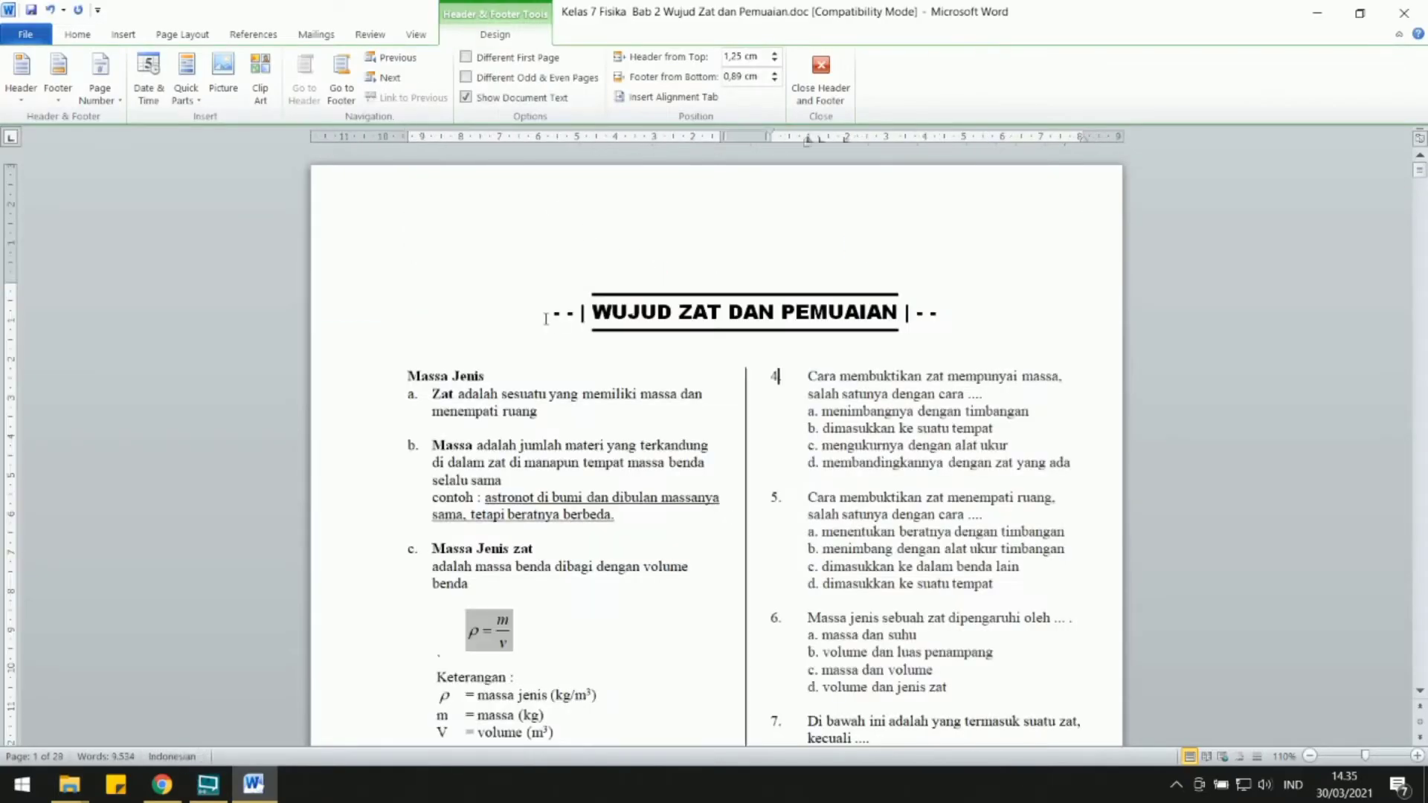
double_click(521, 199)
double_click(487, 290)
Delete all of the content in the page footer and return to the body text.
scroll(487, 290, "down", 18)
double_click(520, 532)
key("ctrl+a")
key("Delete")
scroll(584, 482, "up", 11)
double_click(585, 480)
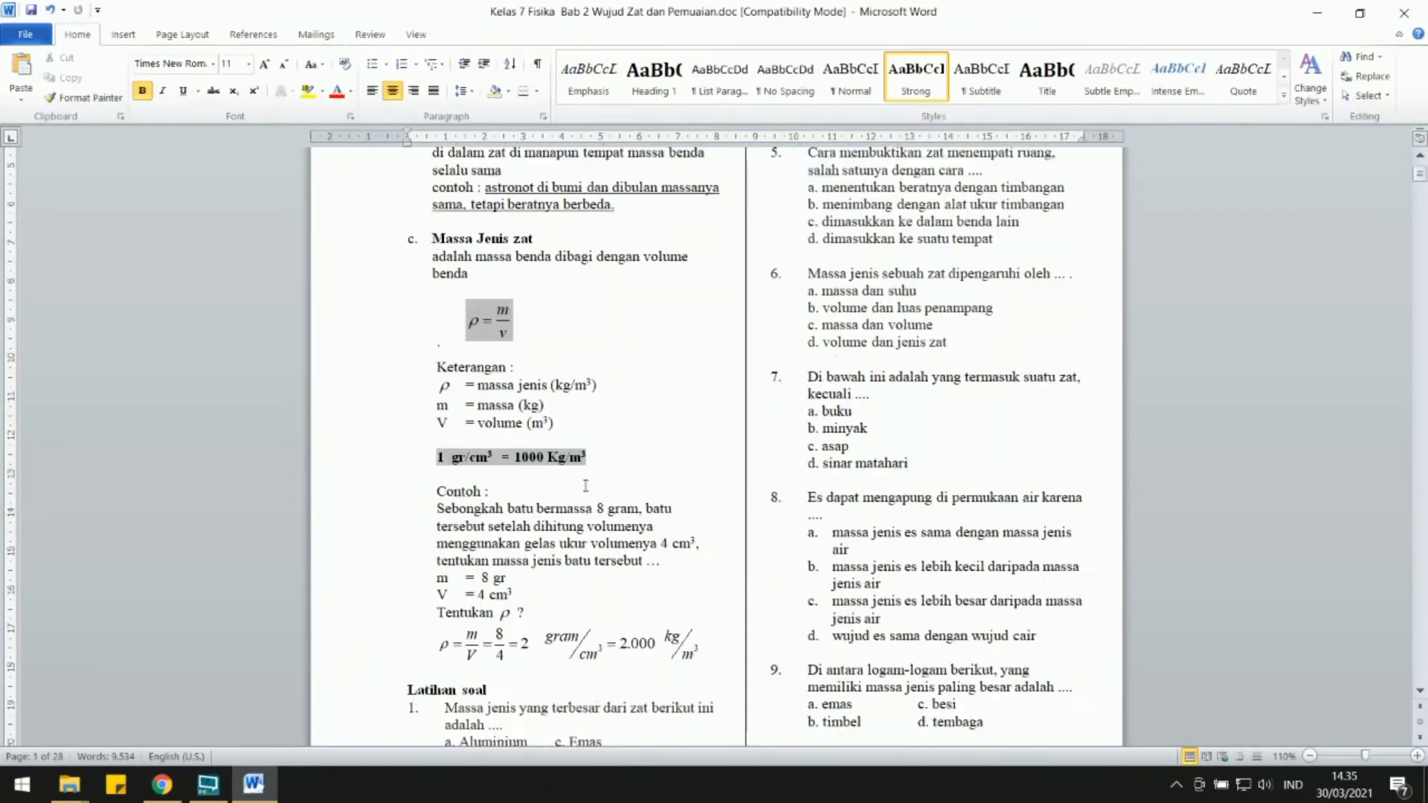
Delete everything after the Massa Jenis section and the title "WUJUD ZAT DAN PEMUAIAN" above it.
scroll(645, 452, "down", 3)
left_click(645, 452)
scroll(646, 452, "down", 20)
left_click_drag(822, 491, 885, 801)
key("Delete")
scroll(626, 262, "up", 15)
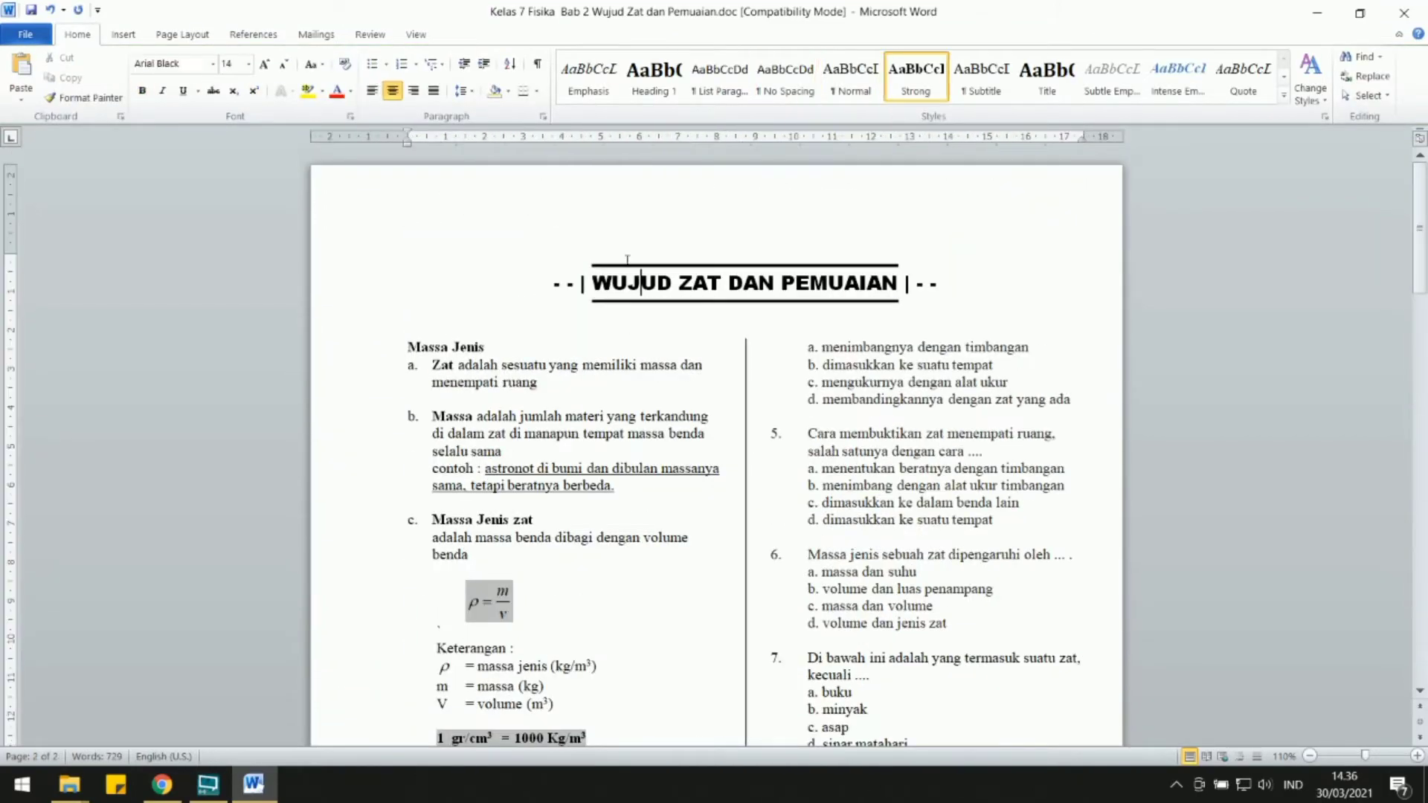
left_click_drag(626, 262, 626, 327)
key("Delete")
Set the text to a single column and narrow it so its right edge sits at about 7.5 cm on the ruler.
left_click(183, 34)
left_click(255, 81)
left_click(289, 128)
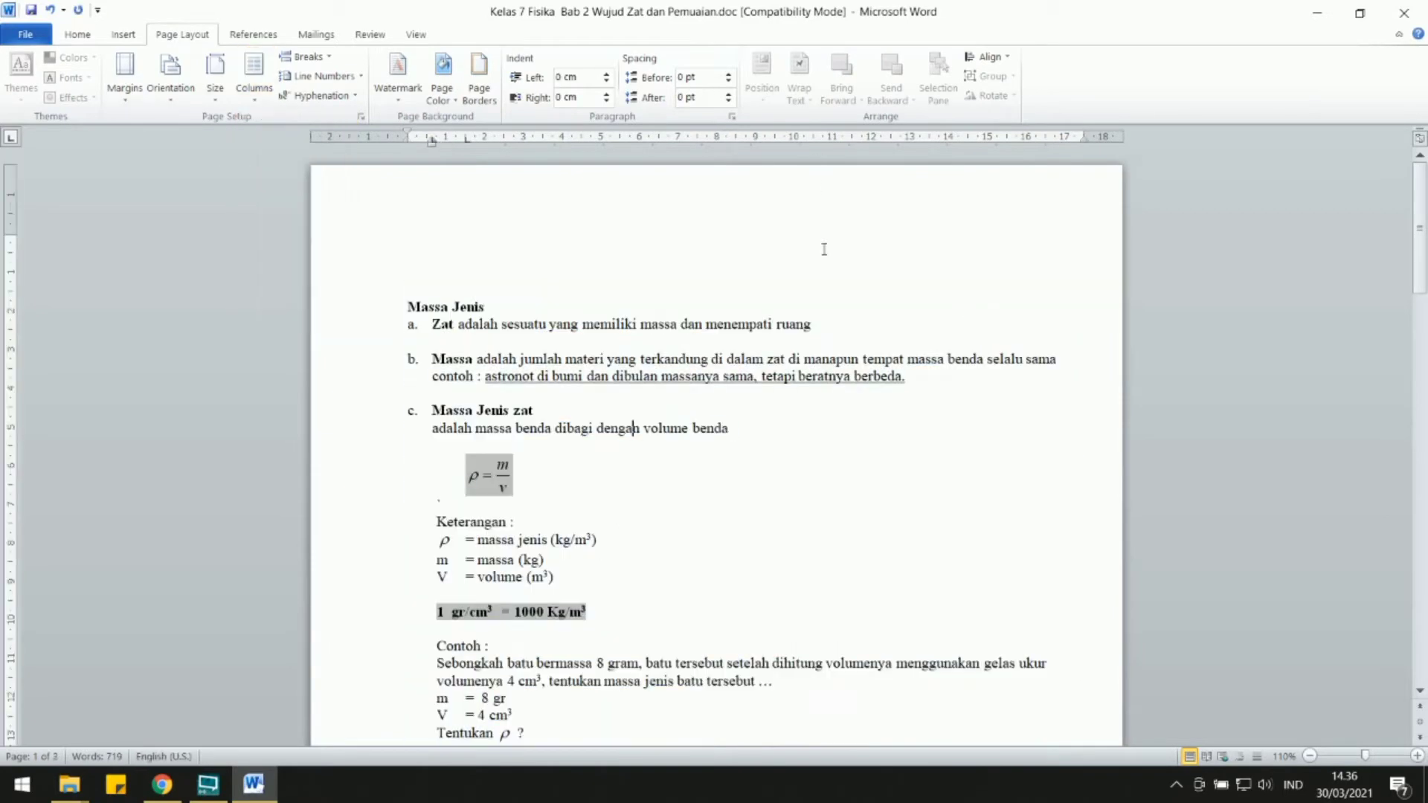
left_click_drag(1084, 137, 697, 136)
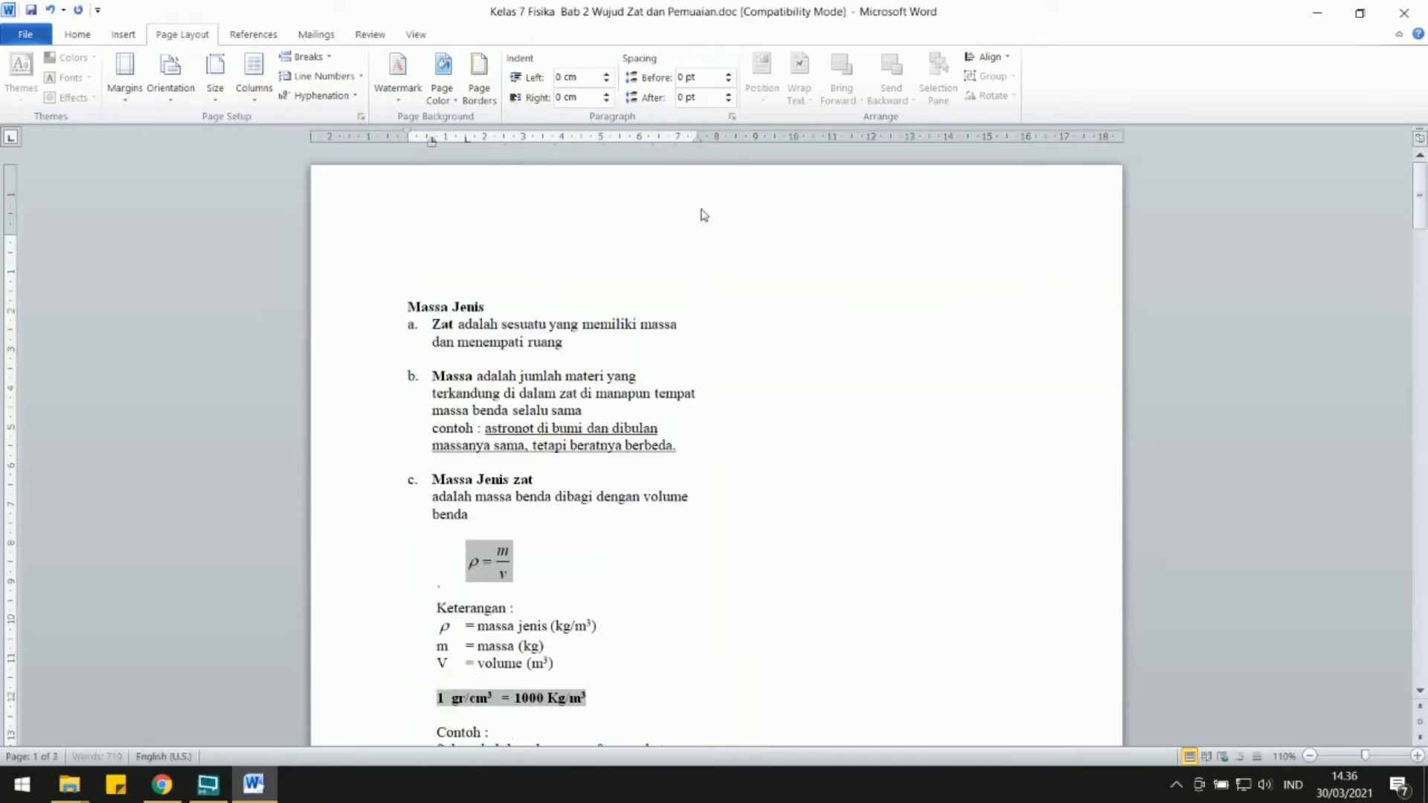
left_click(632, 281)
Remove the Latihan soal questions and set all the remaining material text in Calibri (Body).
scroll(595, 335, "down", 10)
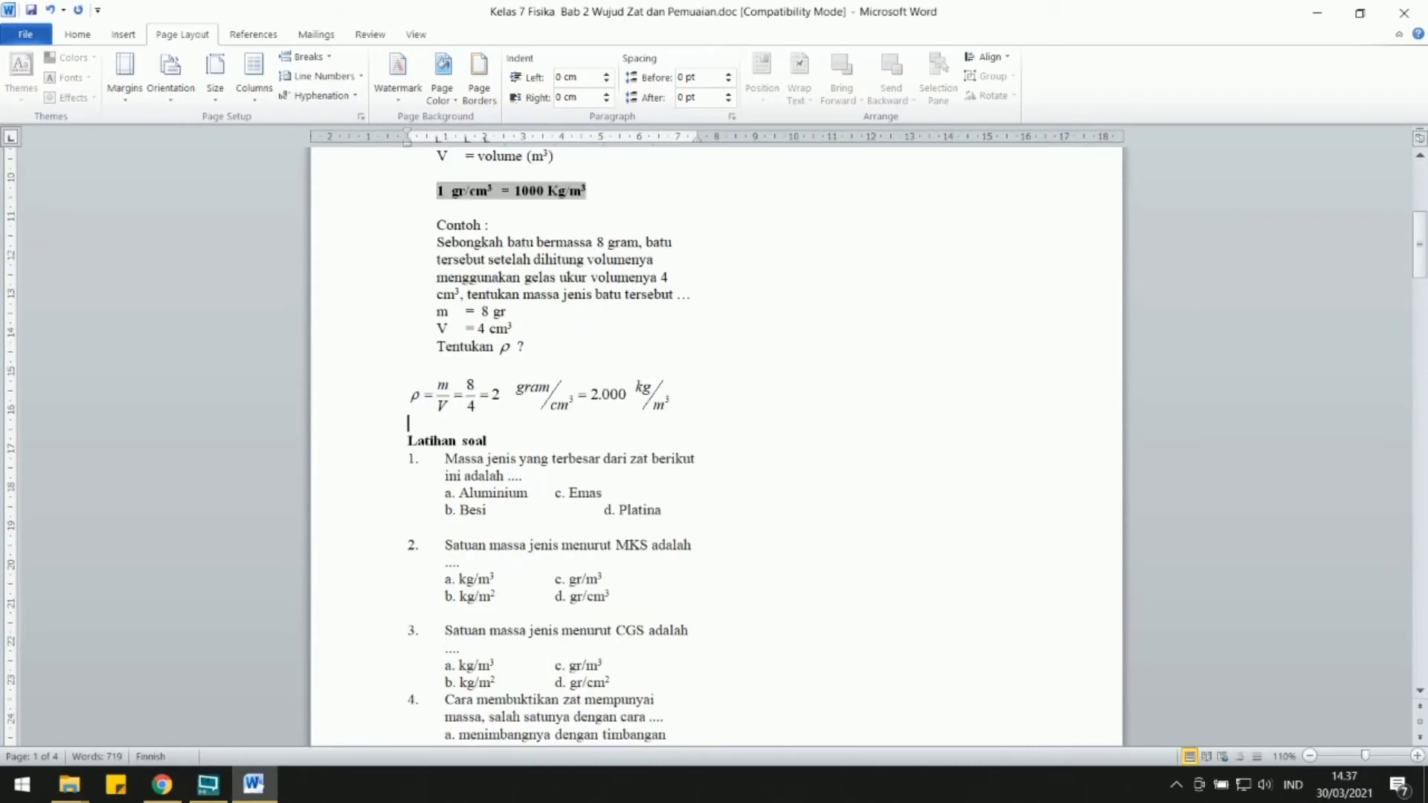
scroll(627, 383, "up", 8)
scroll(744, 447, "down", 3)
scroll(605, 501, "up", 2)
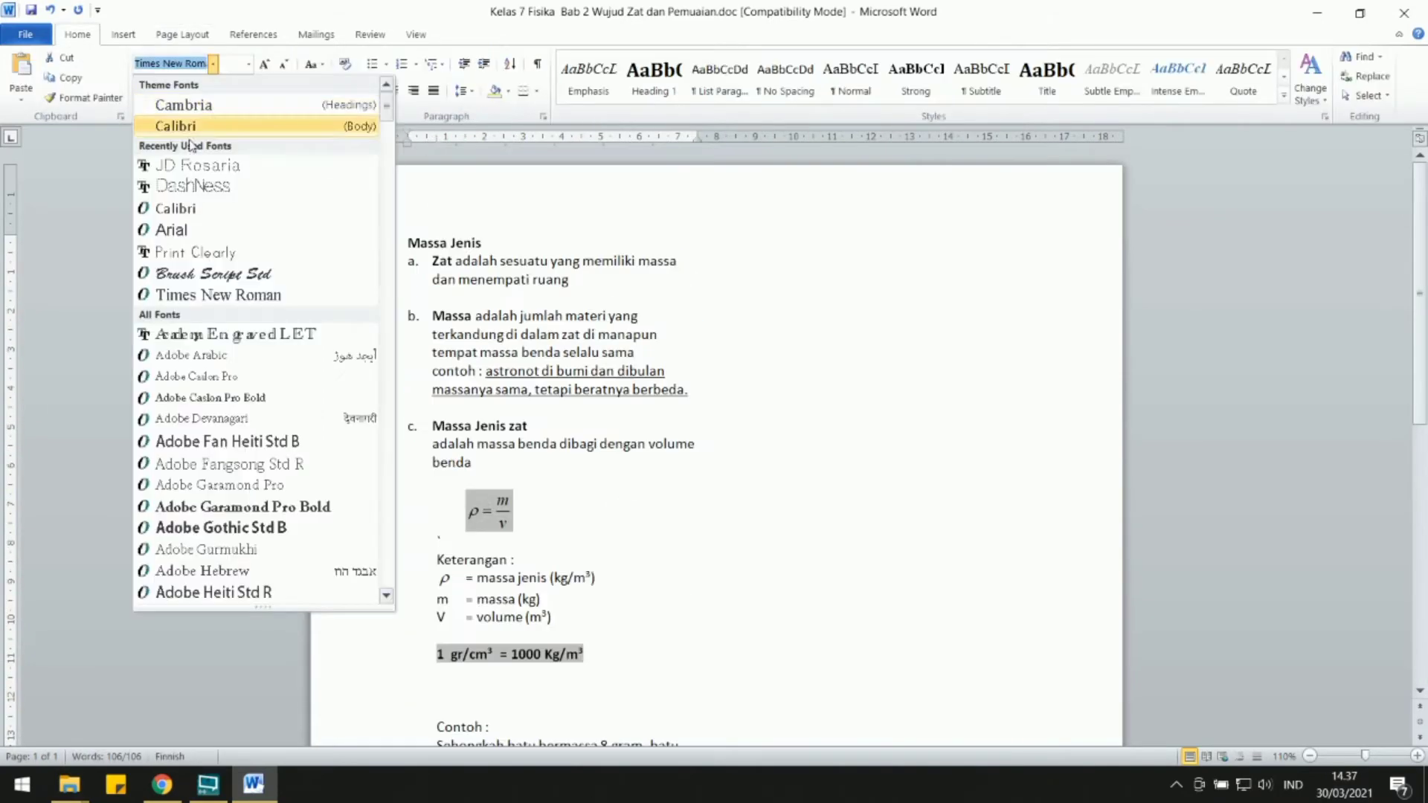
key("Escape")
Switch to File Explorer and create a folder named "Materi" inside the Massa Jenis folder.
left_click(69, 784)
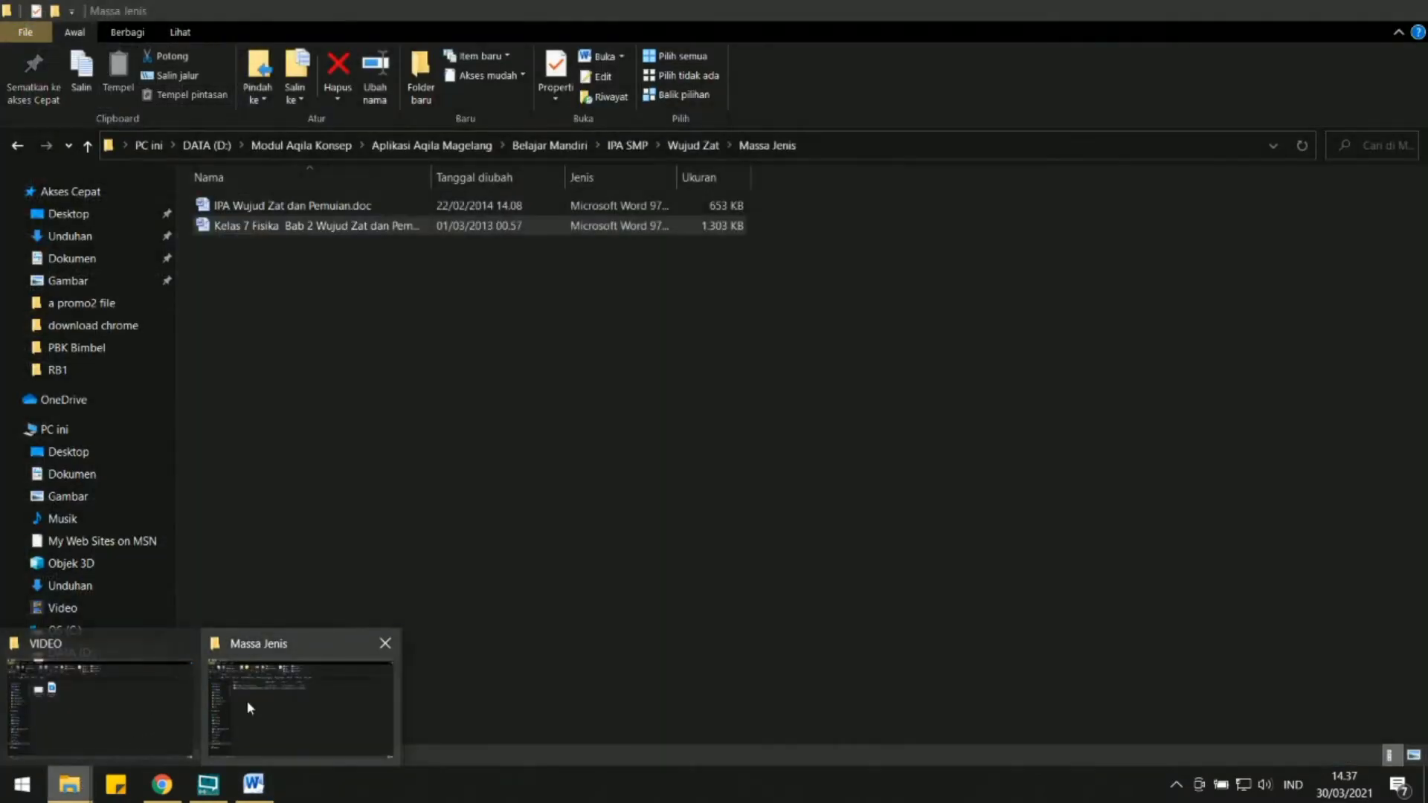
left_click(247, 701)
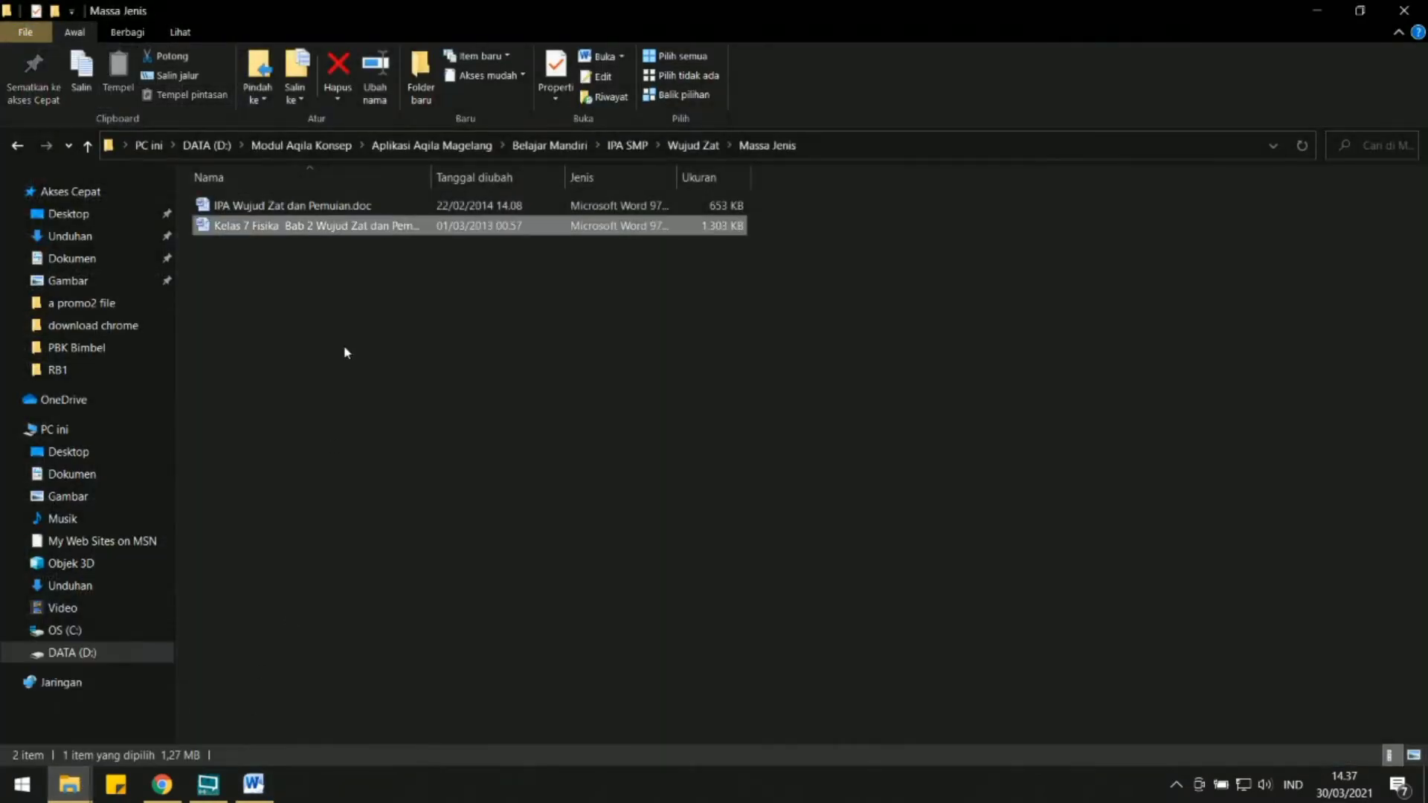
right_click(293, 319)
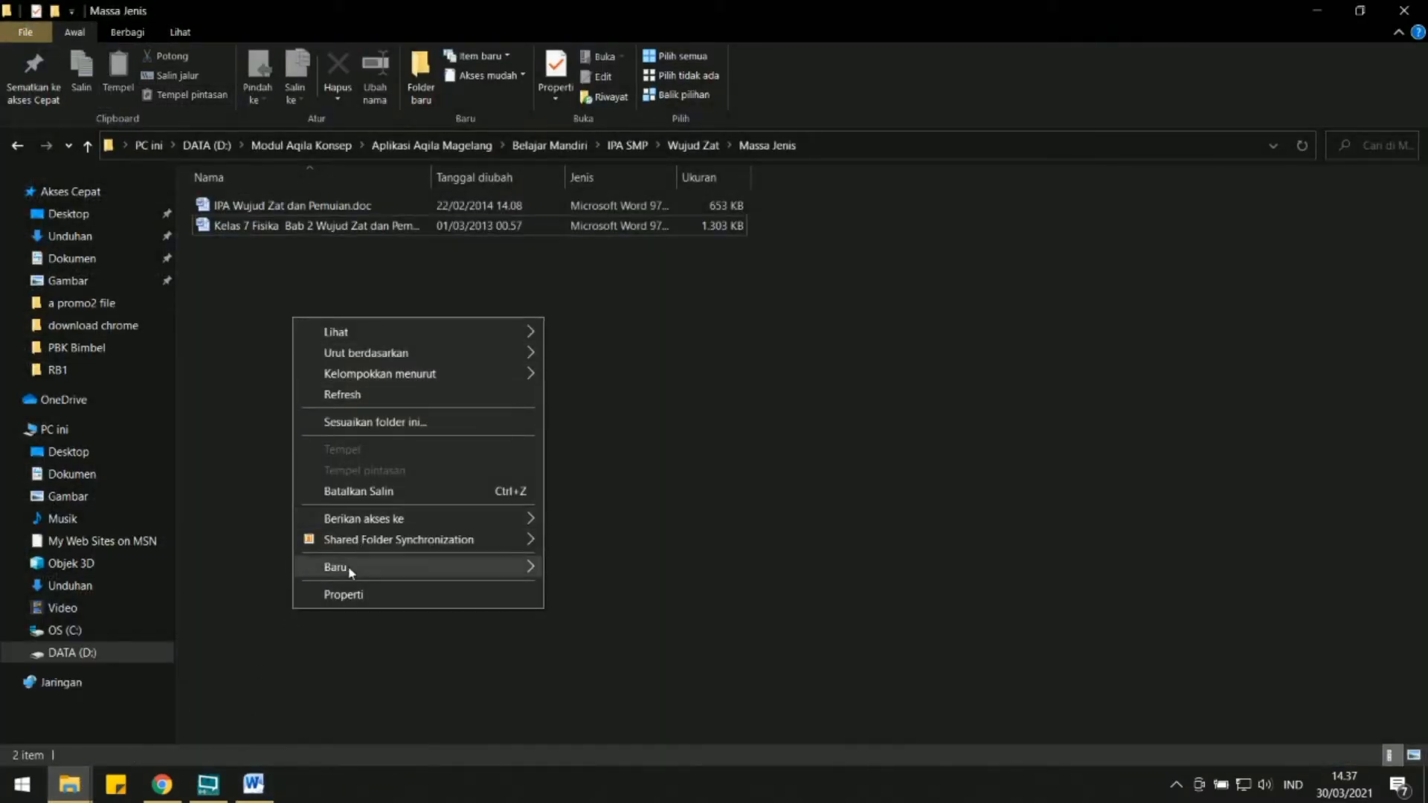
mouse_move(351, 571)
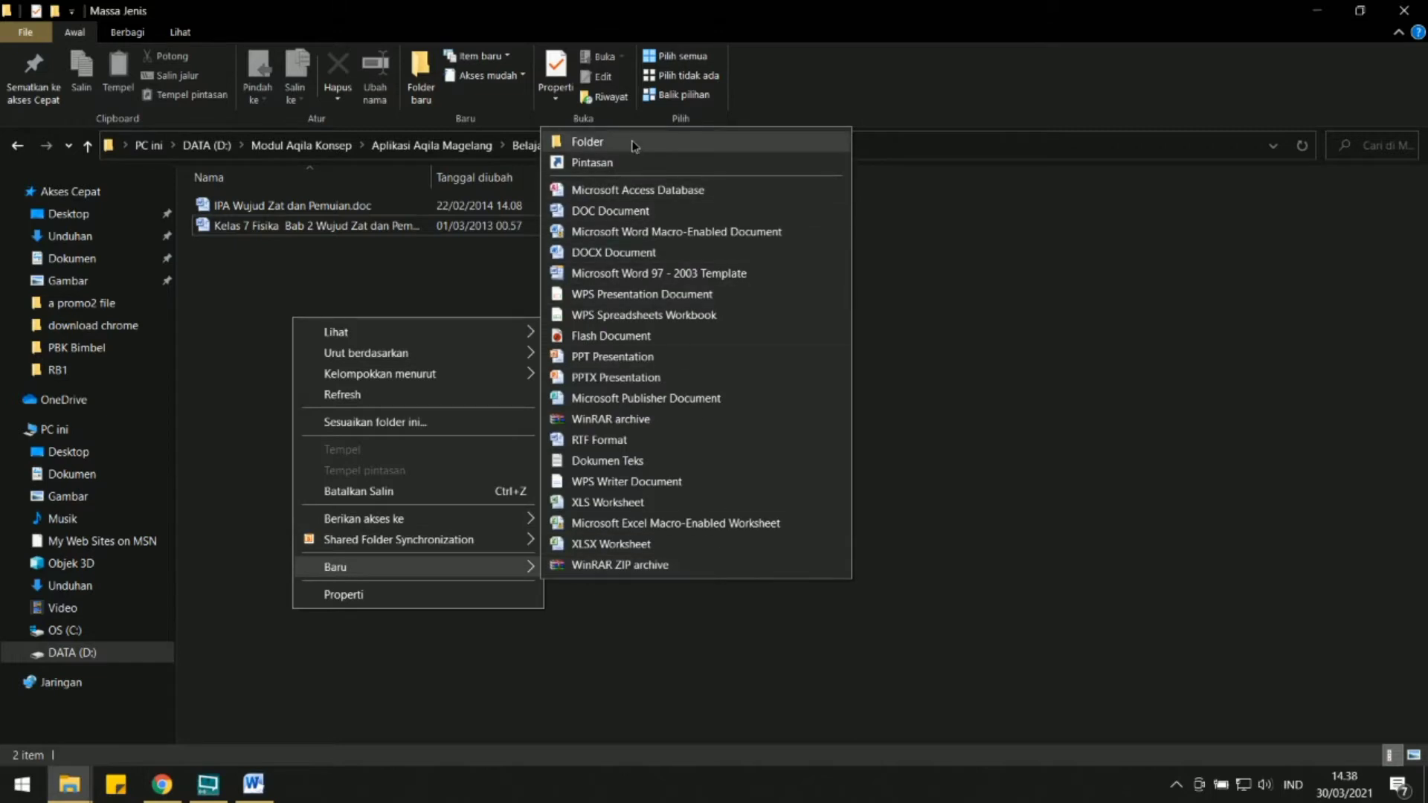
left_click(631, 141)
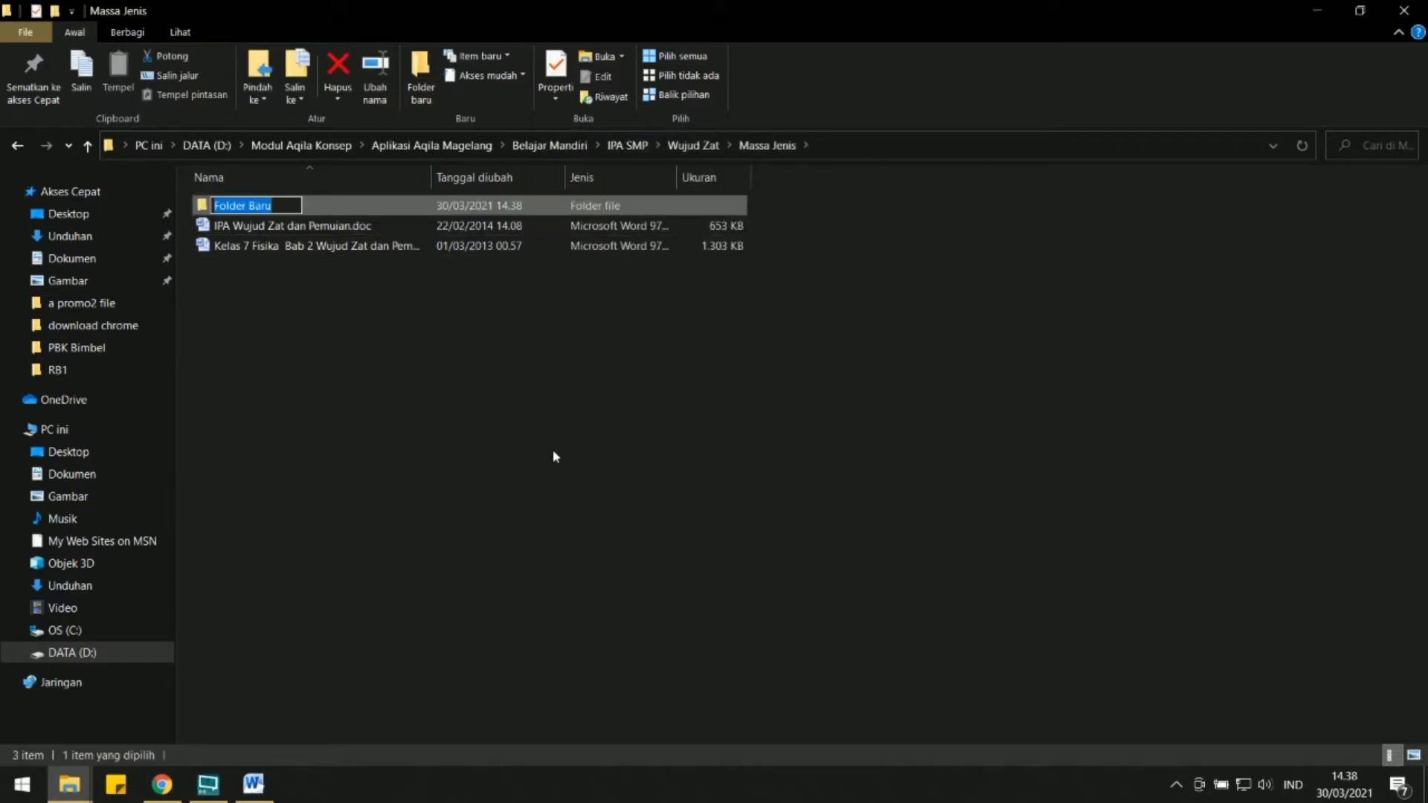
type("Materi")
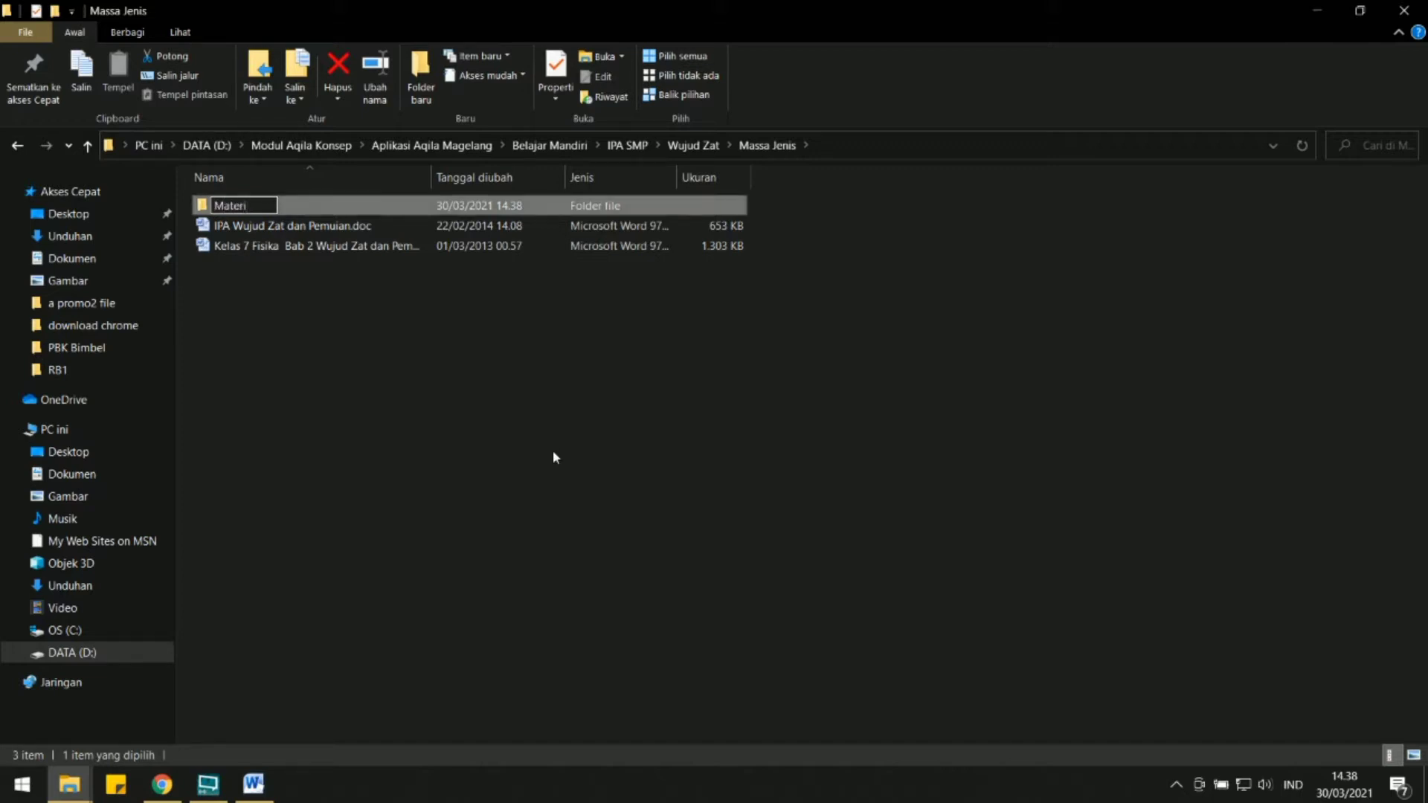
left_click(552, 449)
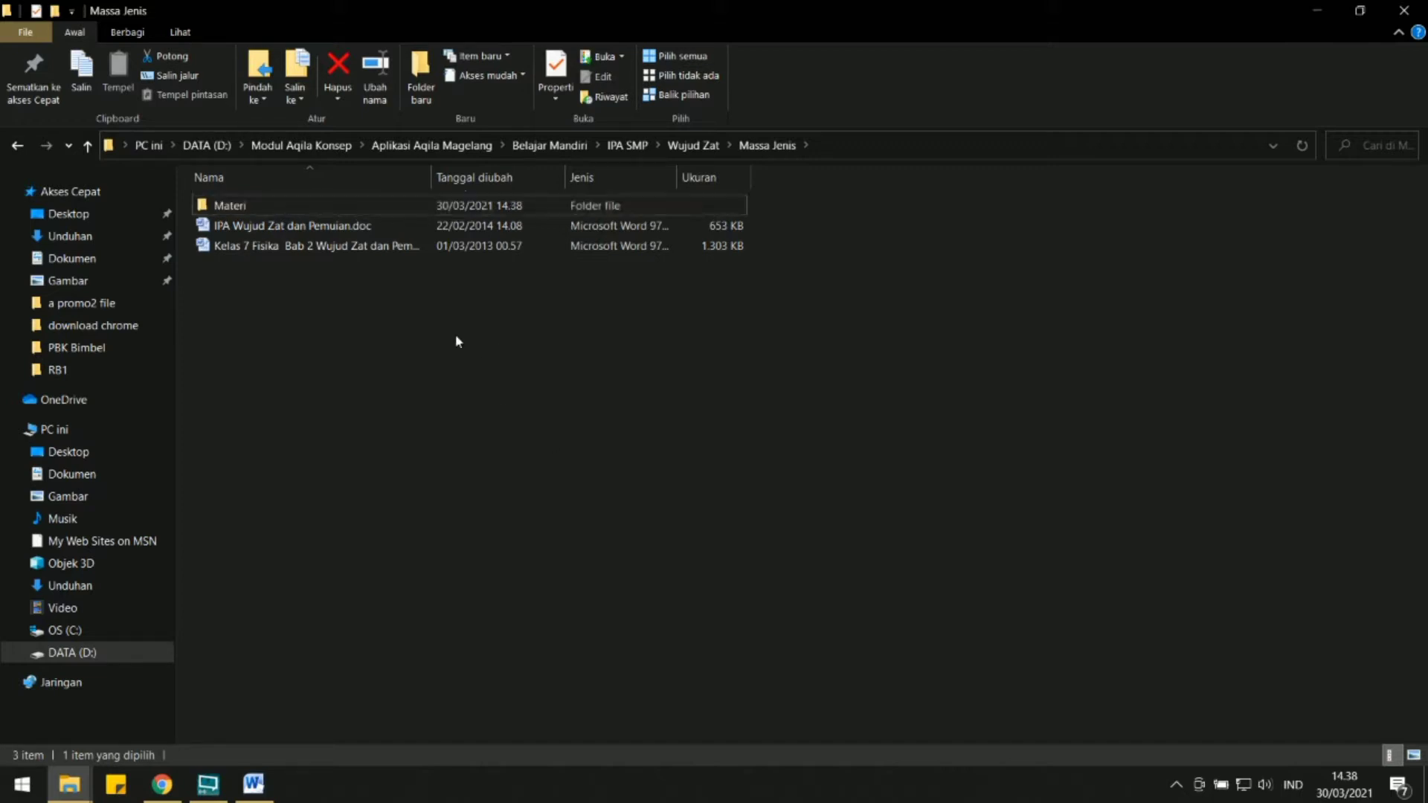
Copy the image ease-icon-site-hd3.png from the Gambar folder.
left_click(252, 210)
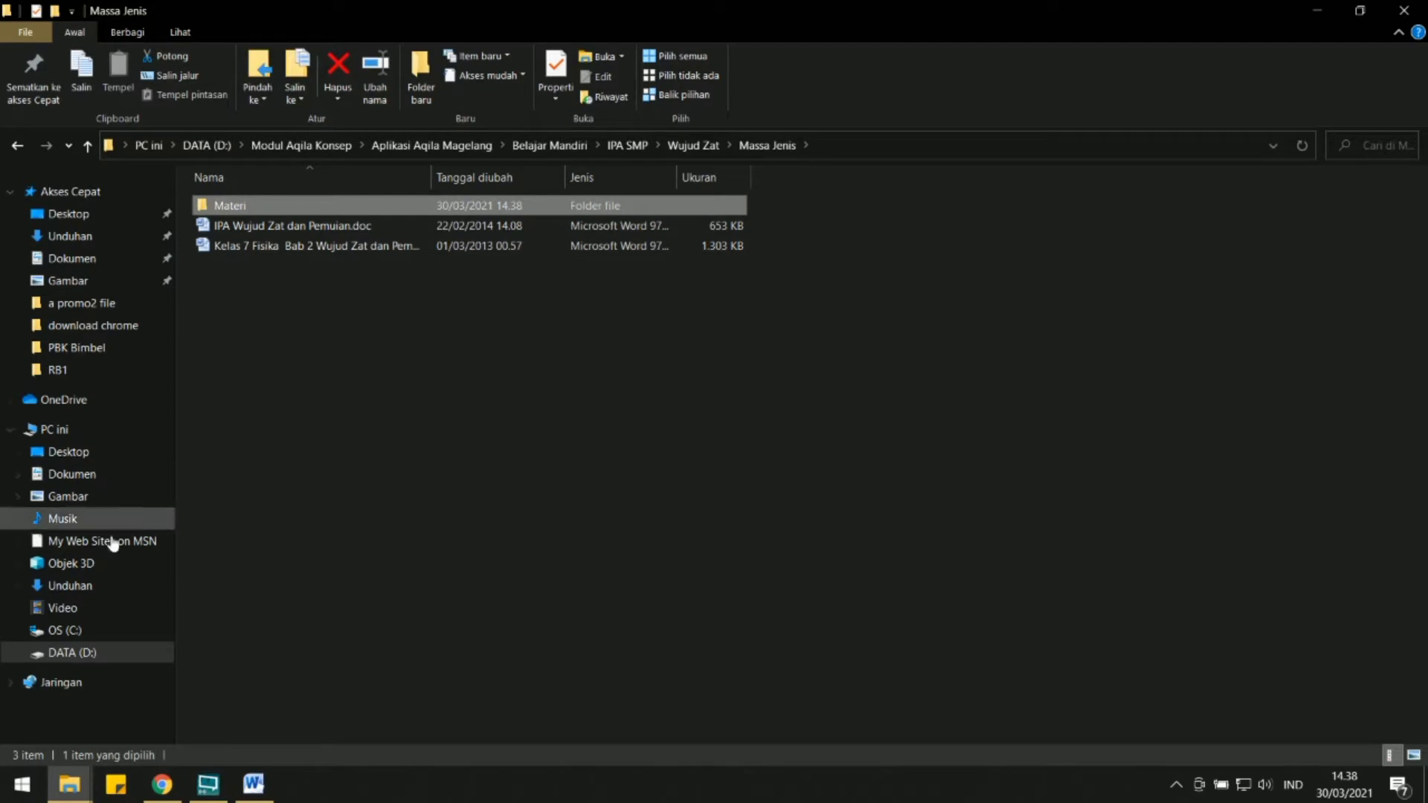
left_click(81, 587)
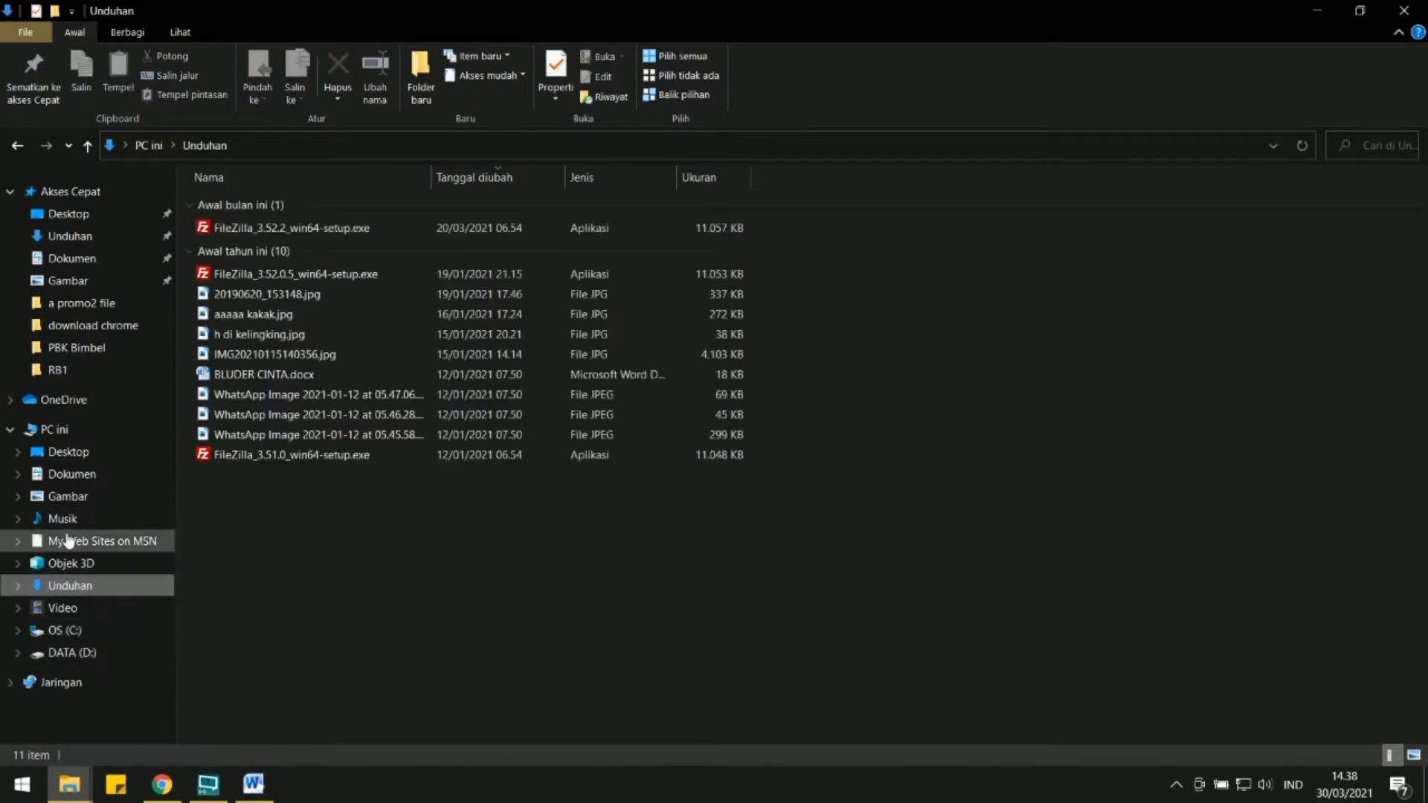
left_click(64, 496)
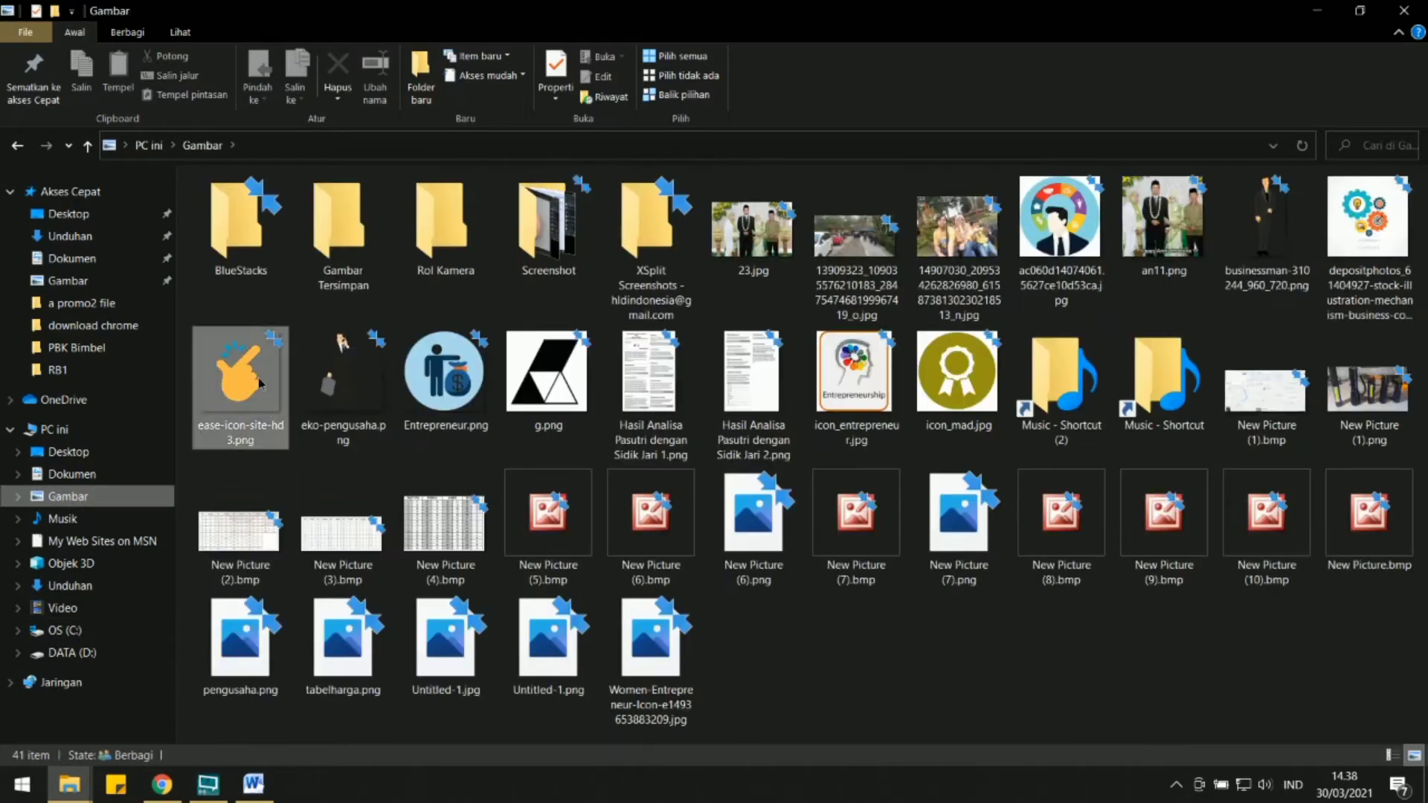
right_click(253, 379)
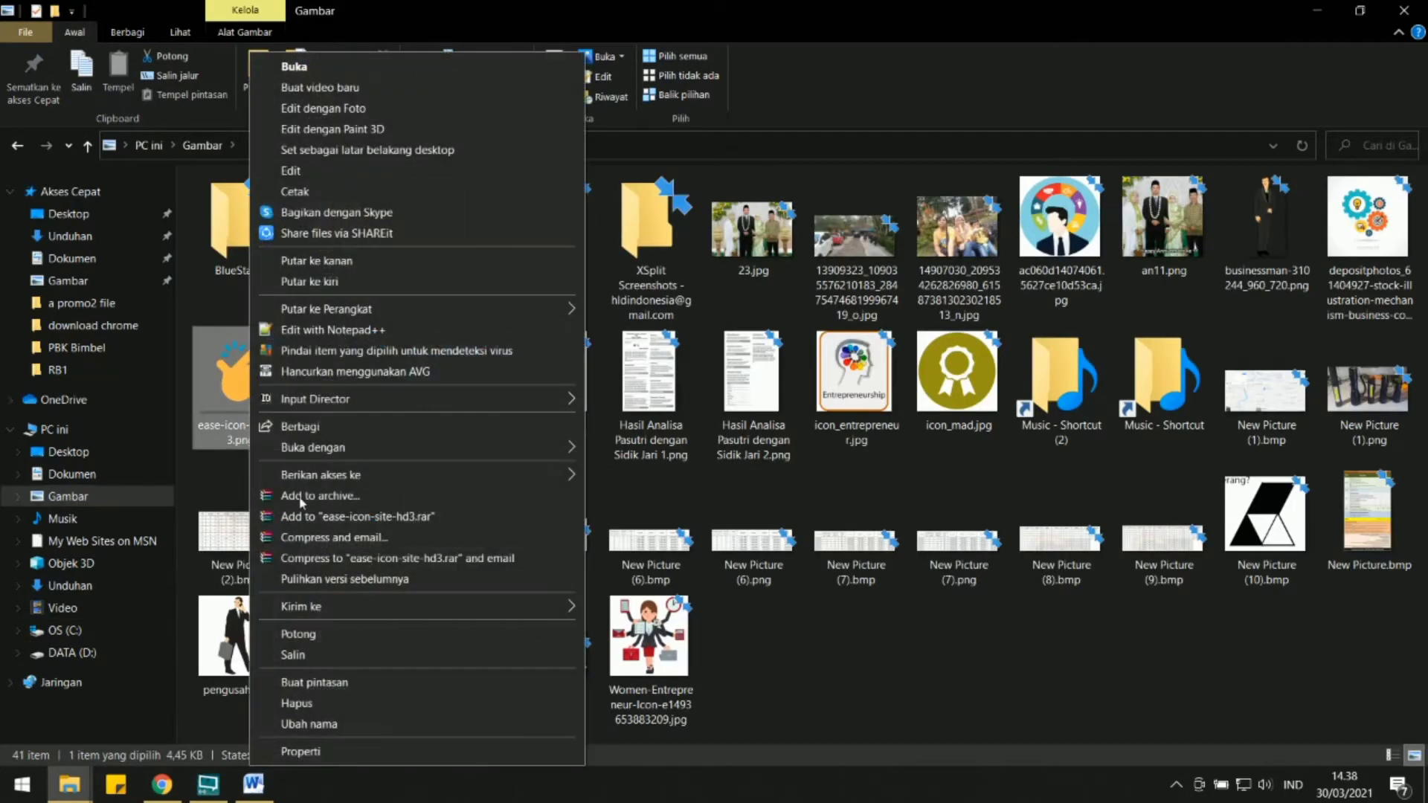
left_click(313, 654)
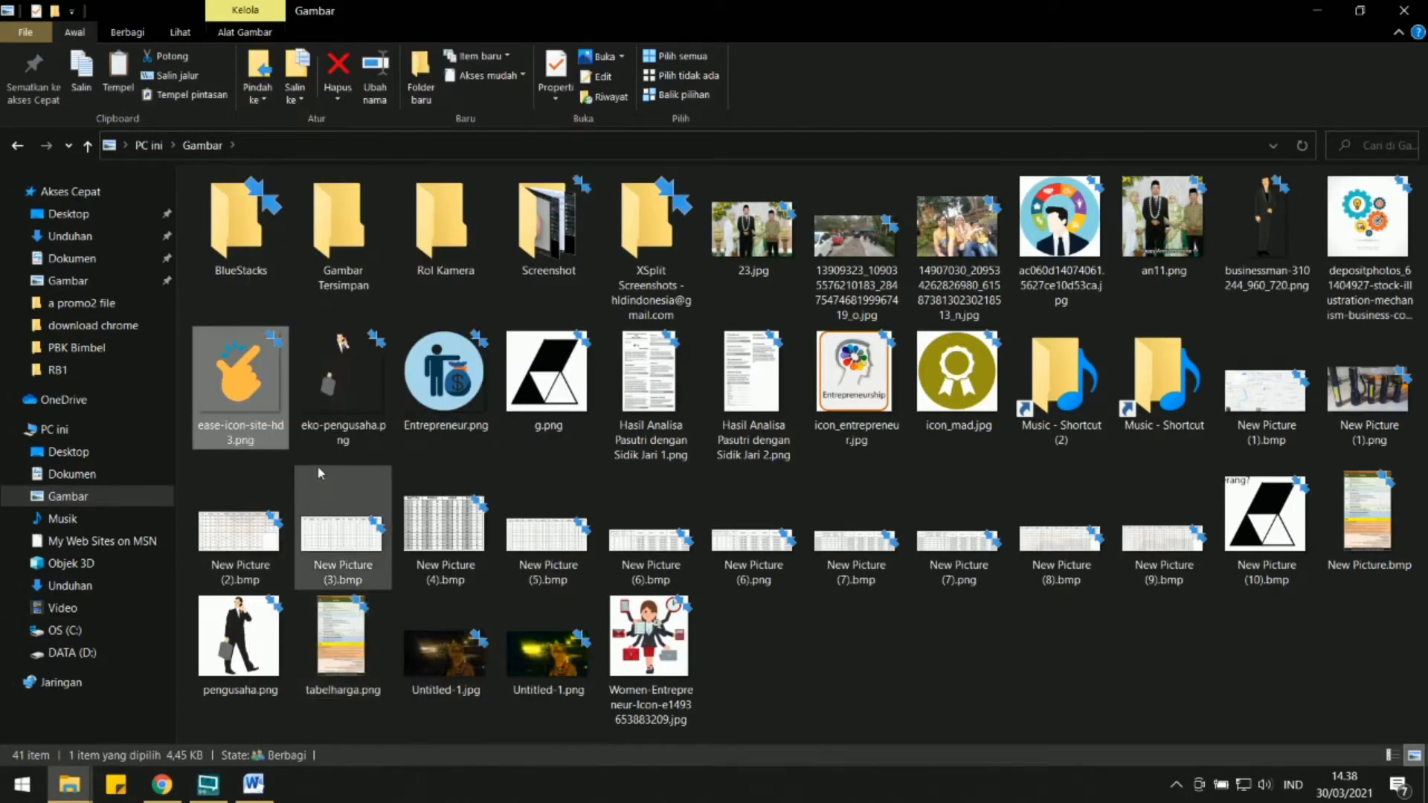
Go back to Massa Jenis and paste the copied image into its Materi folder.
left_click(18, 148)
left_click(18, 148)
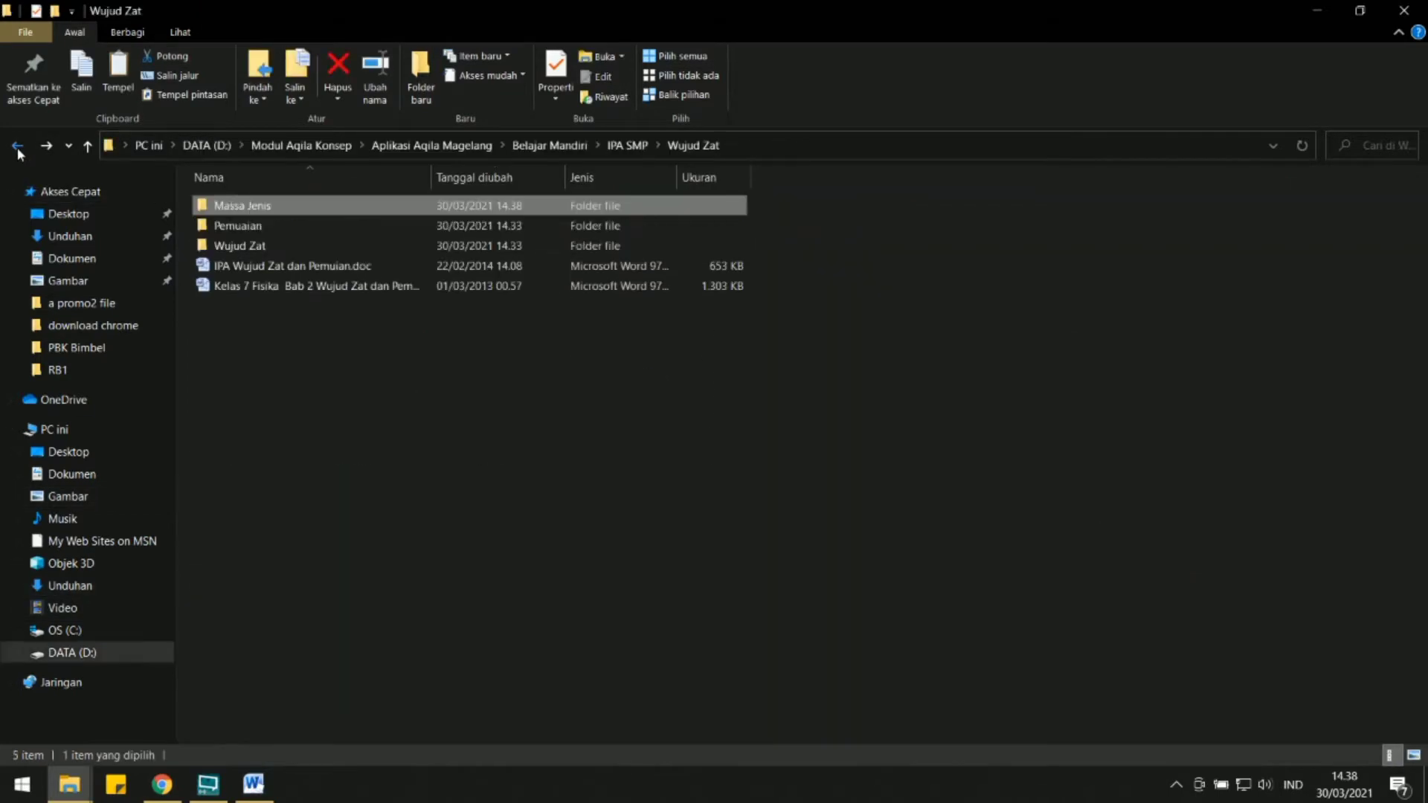
double_click(269, 199)
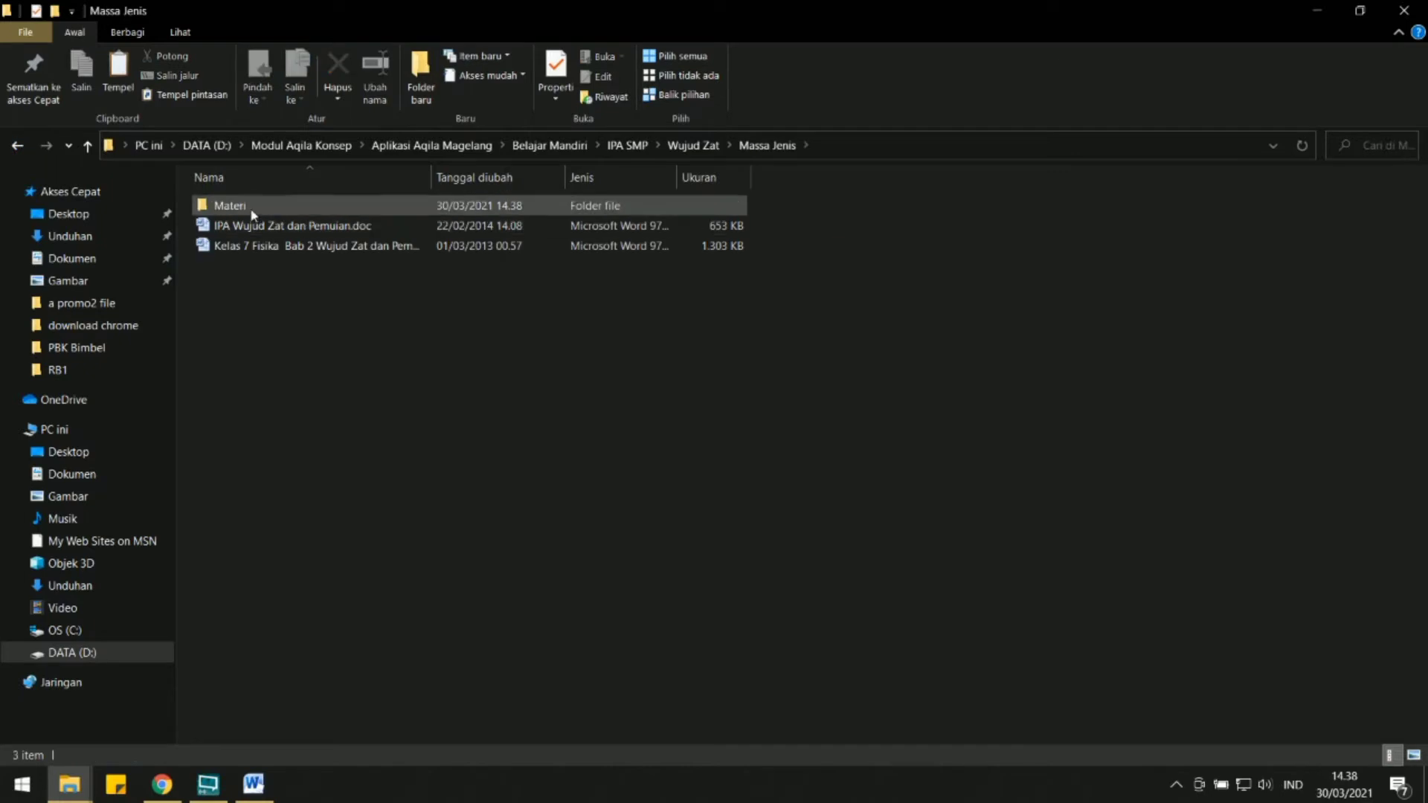
double_click(250, 210)
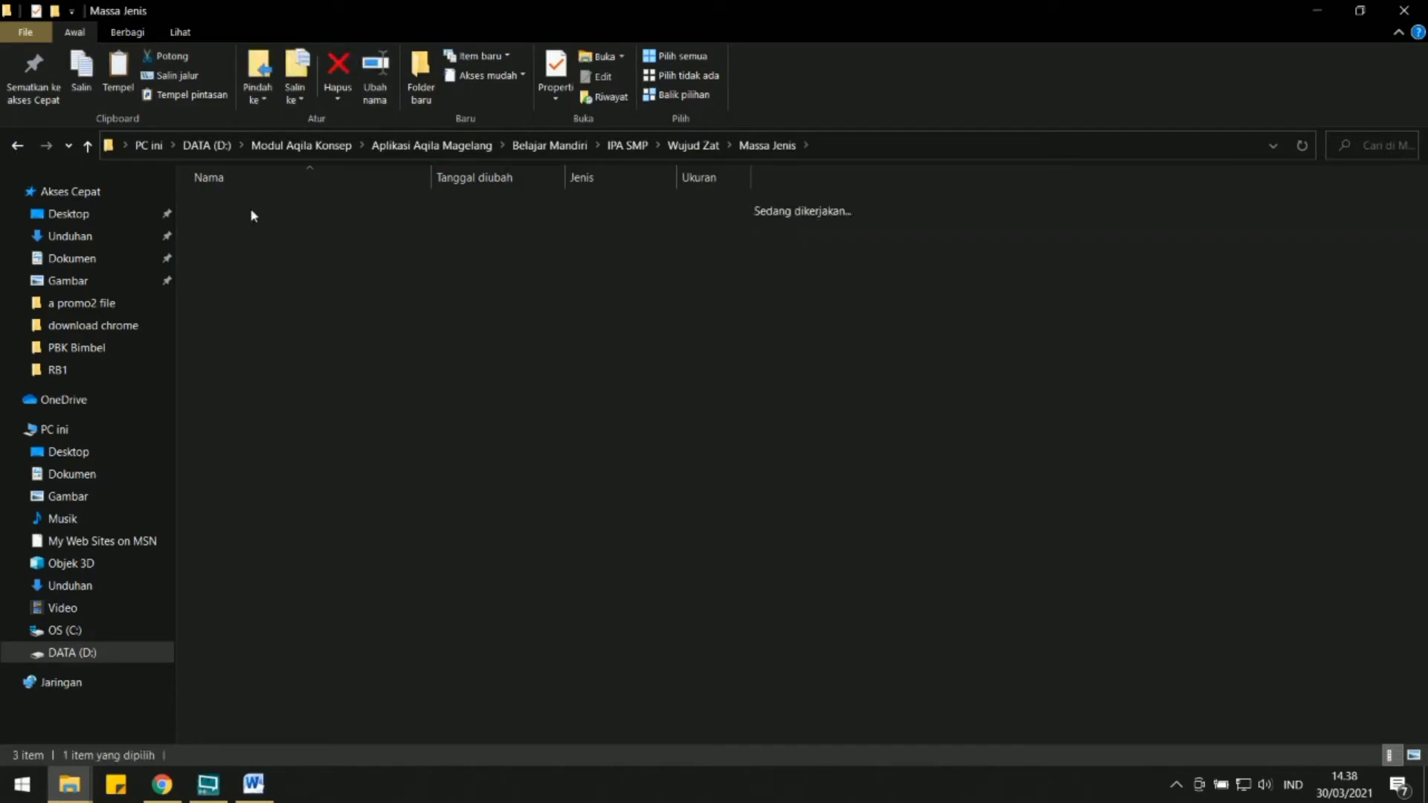
right_click(258, 250)
left_click(310, 374)
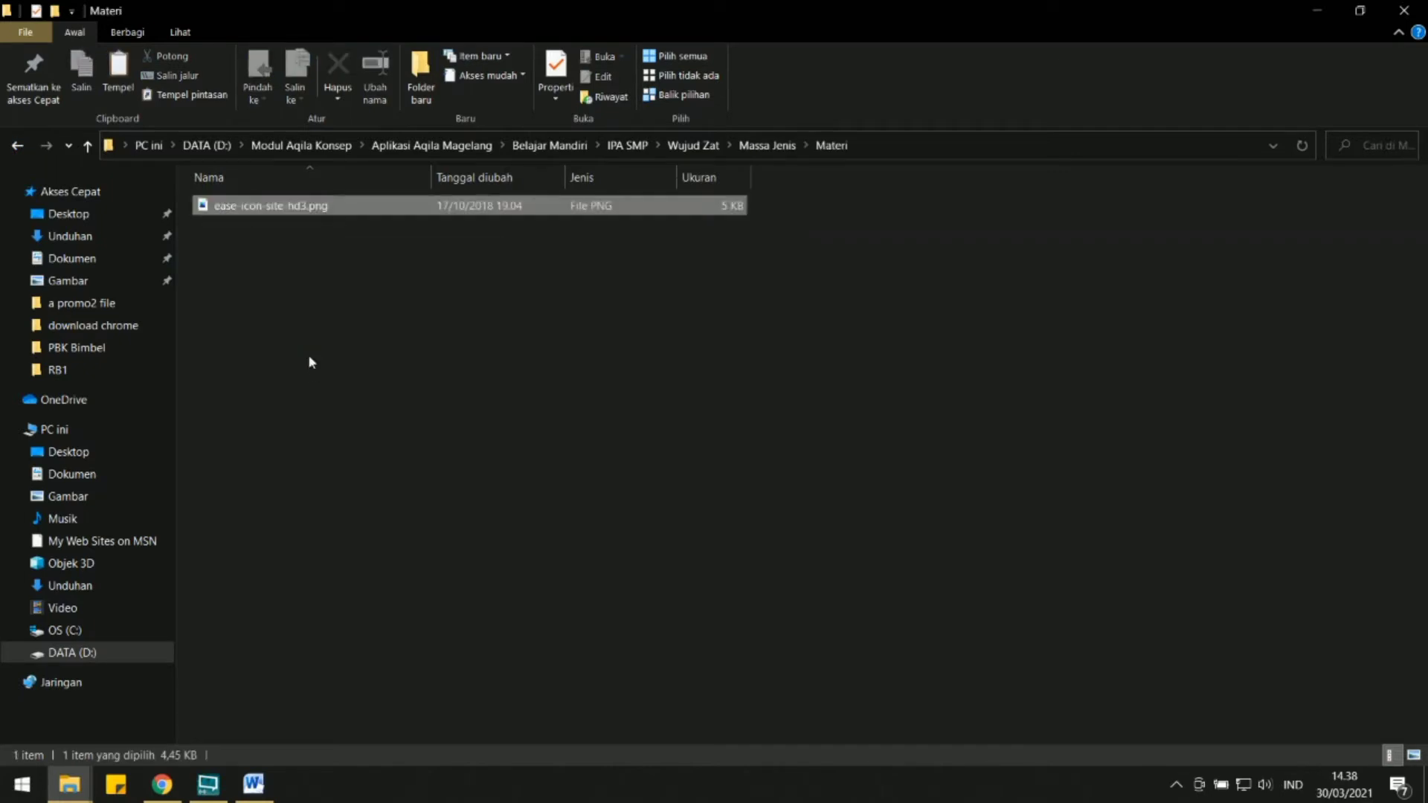
left_click(314, 333)
Open ease-icon-site-hd3.png with Microsoft Office Picture Manager and display the folder's pictures as thumbnails.
right_click(265, 212)
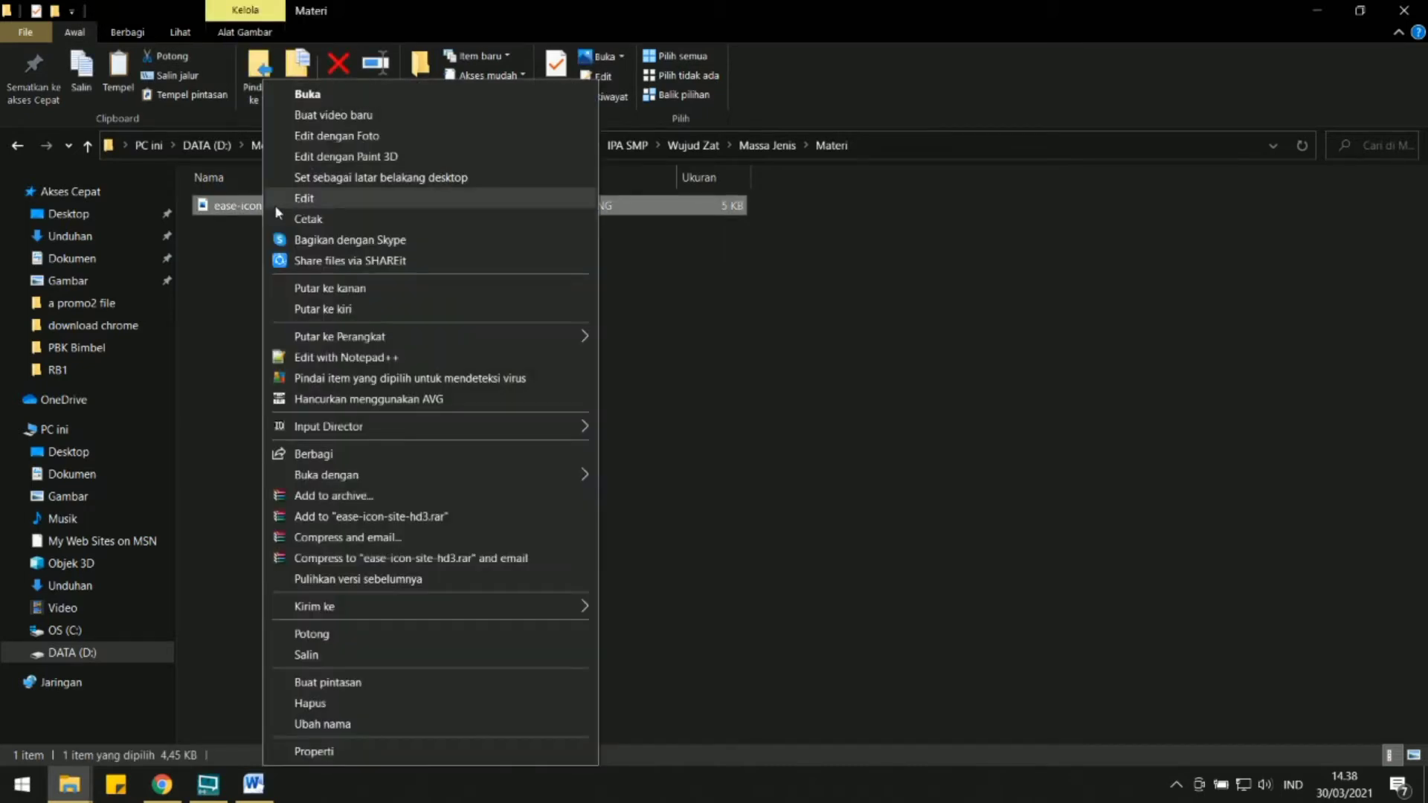
left_click(225, 226)
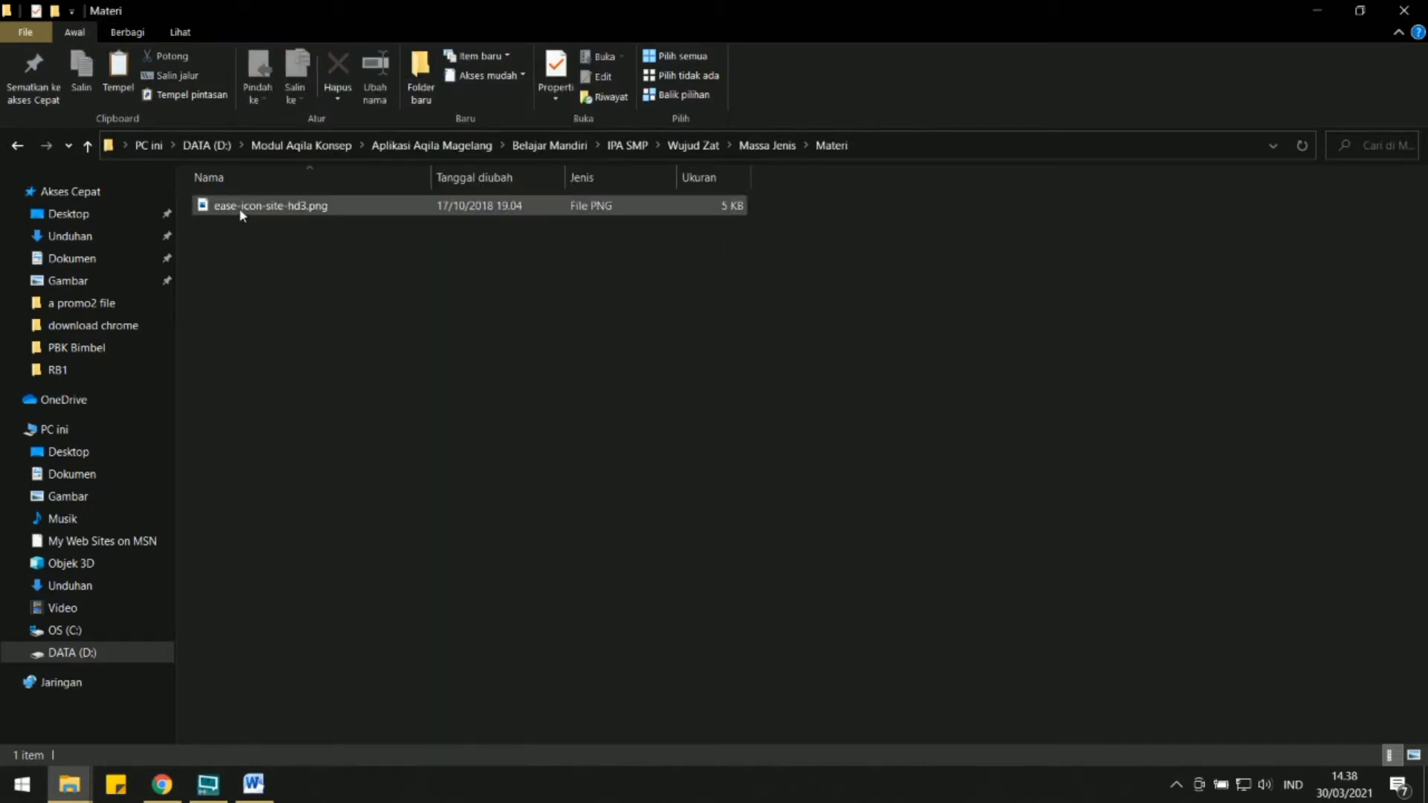
left_click(240, 211)
right_click(240, 211)
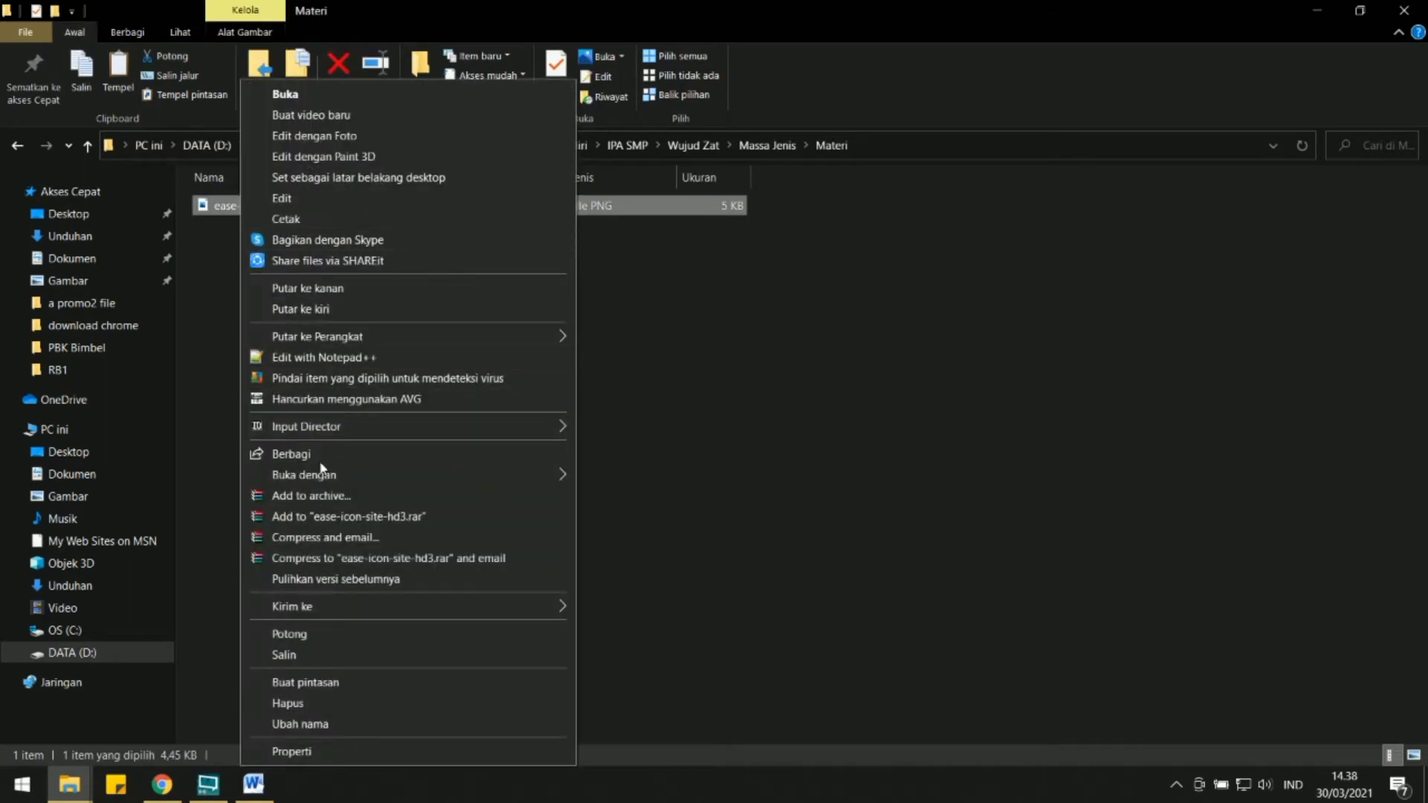
mouse_move(471, 479)
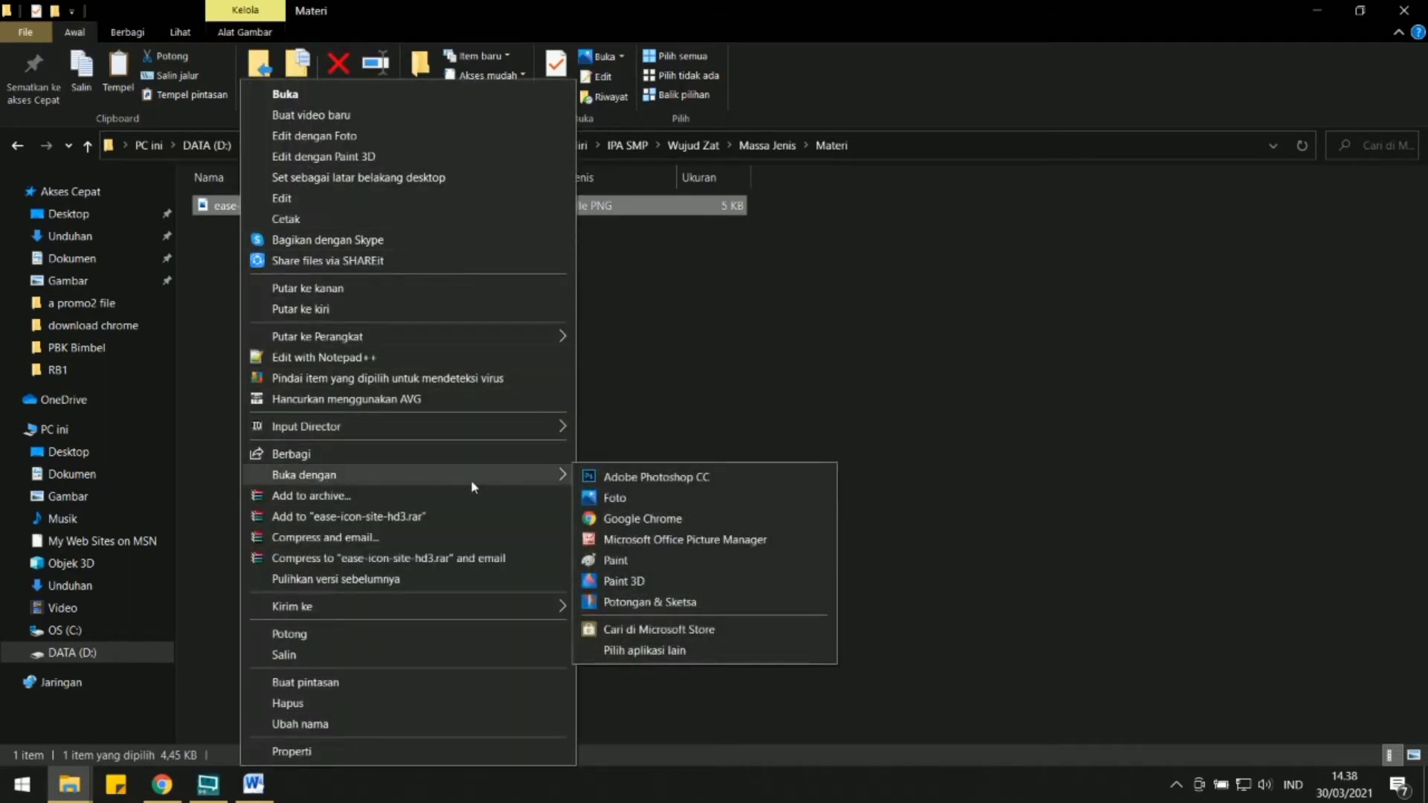
left_click(616, 541)
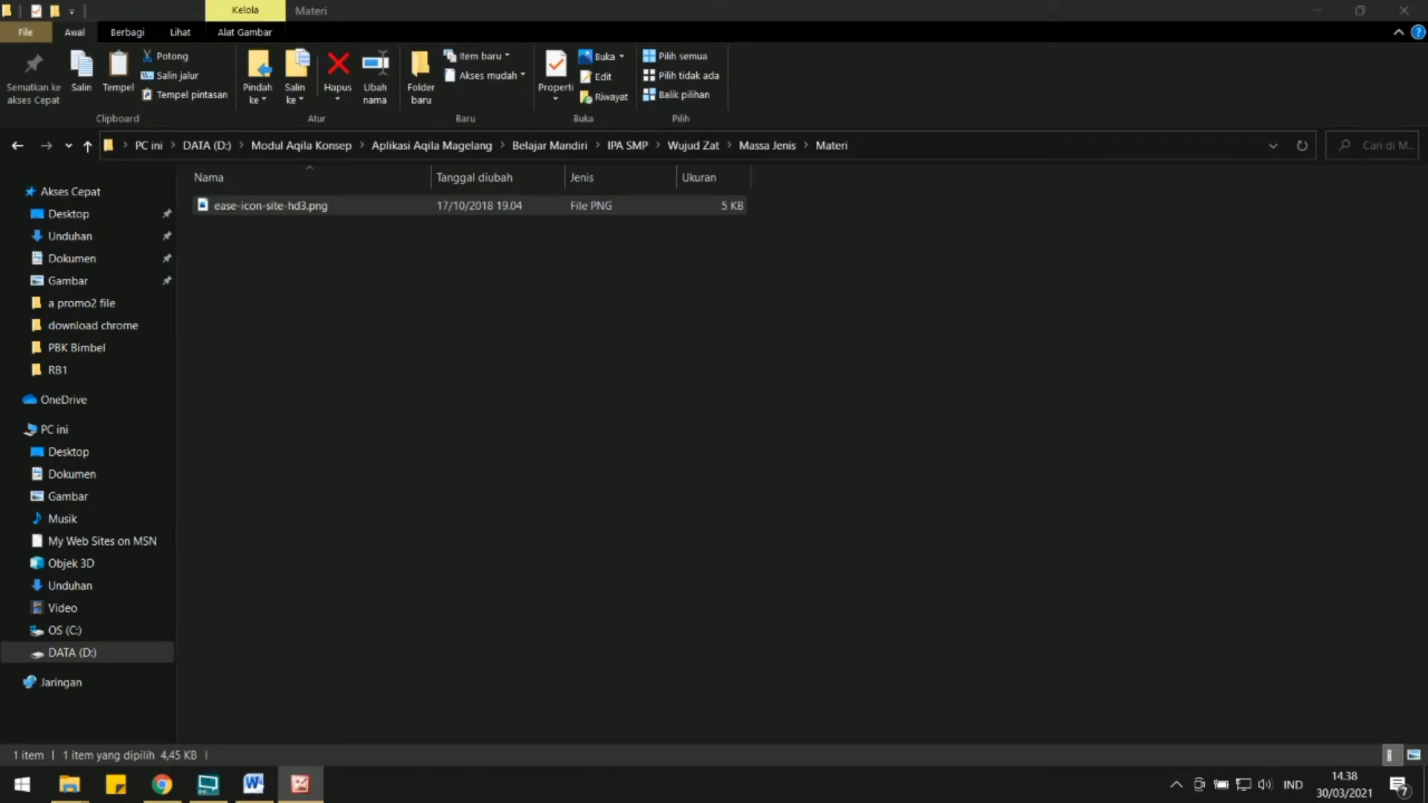
left_click(426, 110)
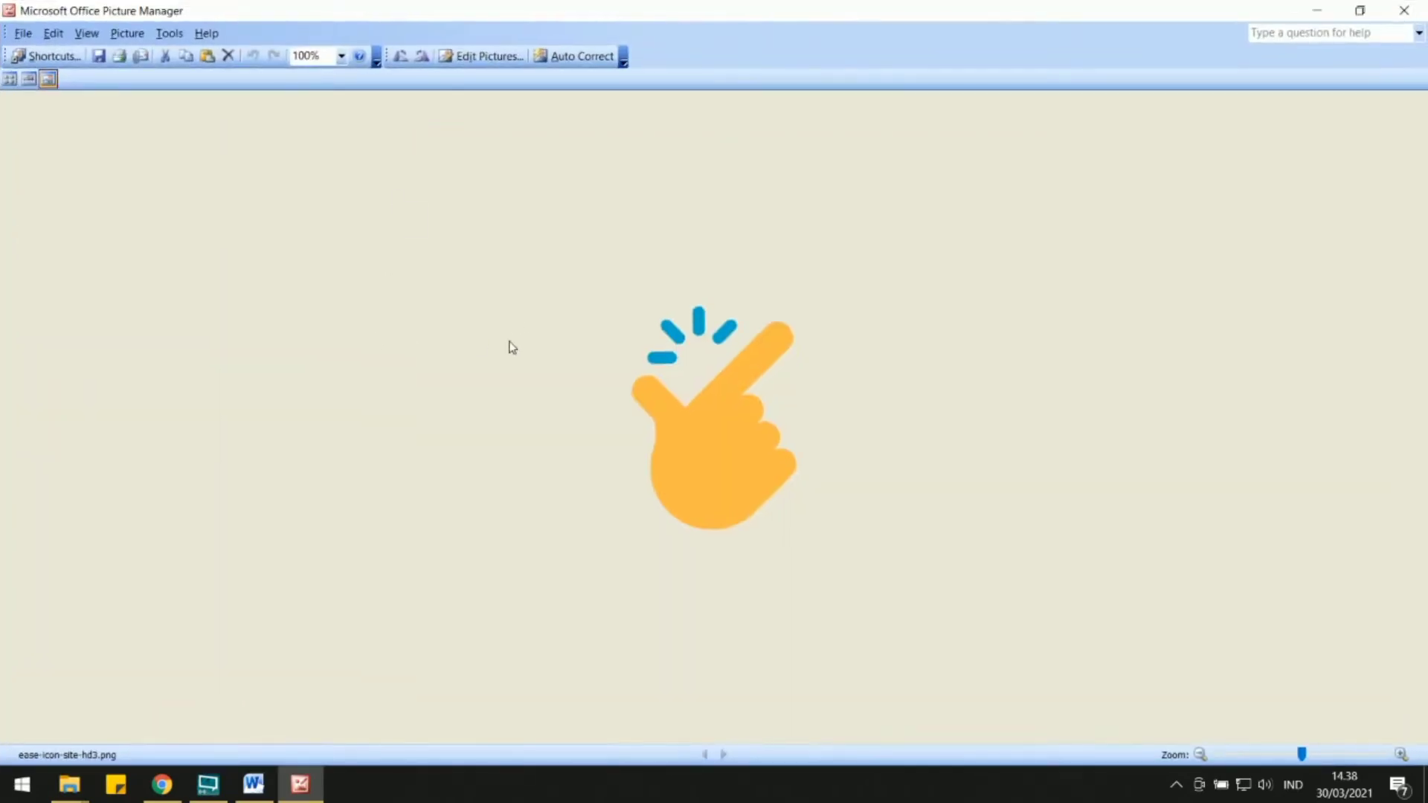
left_click(9, 78)
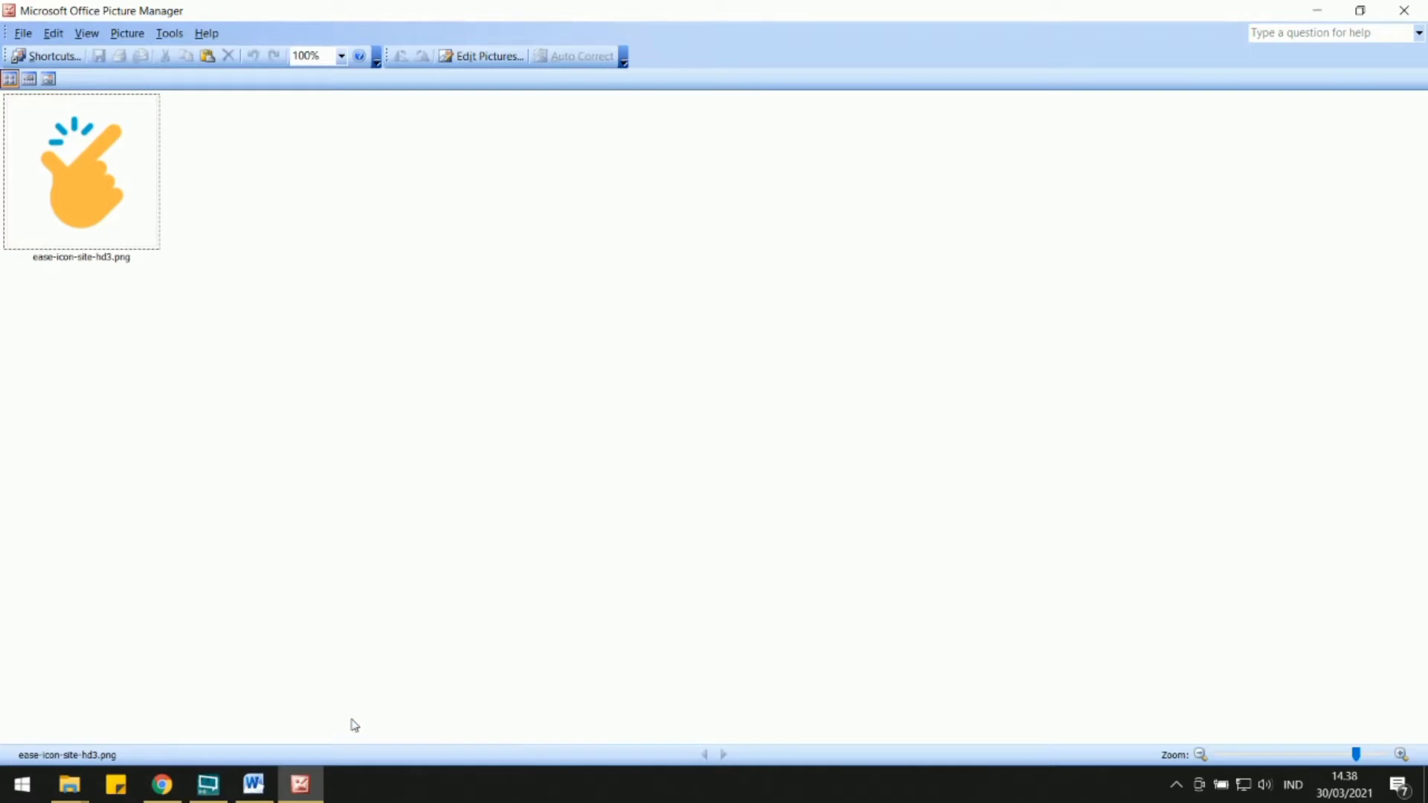
Switch to the Word document and snip the material from the Massa Jenis heading through the 1 gr/cm³ = 1000 Kg/m³ line.
left_click(254, 784)
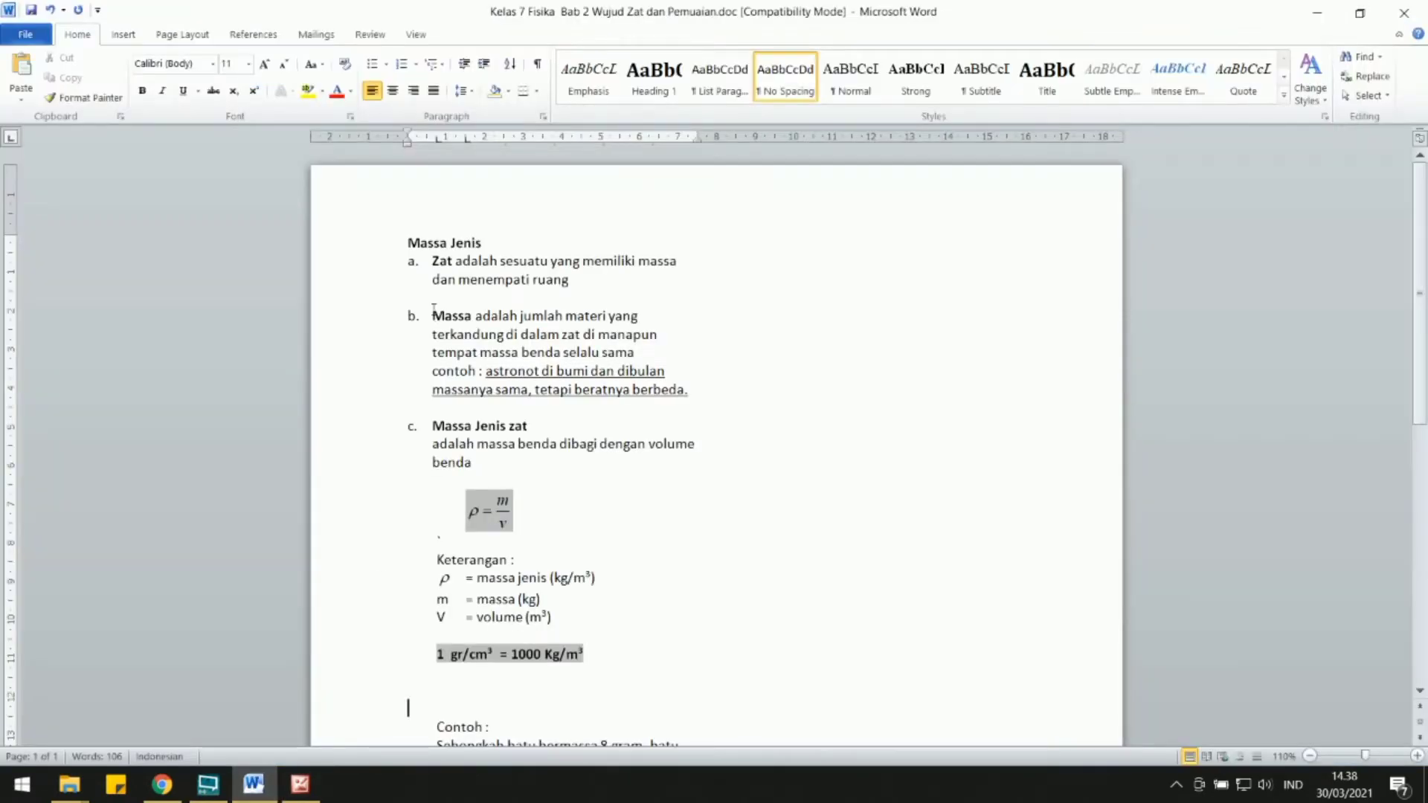
scroll(433, 310, "down", 3)
scroll(433, 310, "up", 3)
key("super+shift+s")
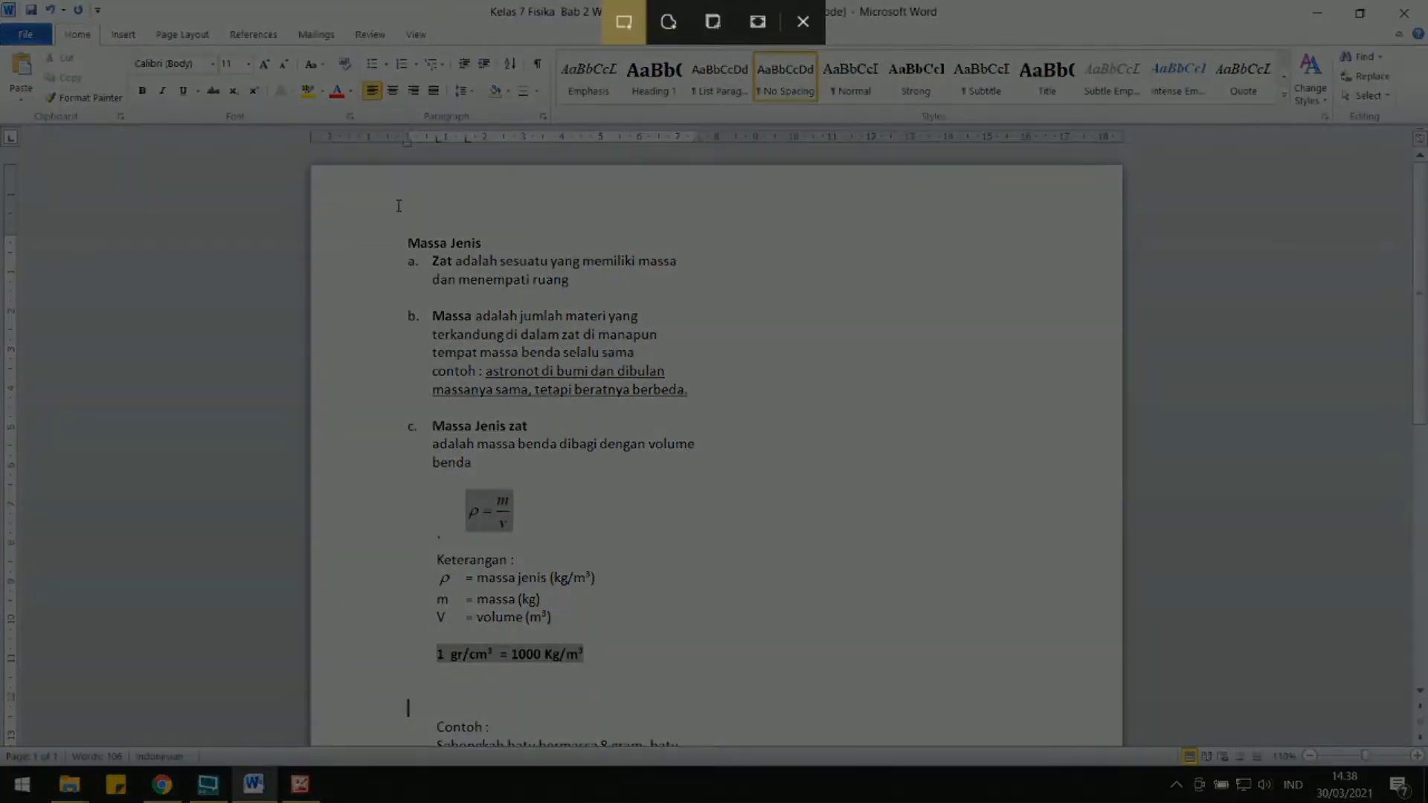
mouse_move(378, 210)
left_mouse_down()
mouse_move(603, 552)
mouse_move(740, 688)
mouse_move(716, 697)
left_mouse_up()
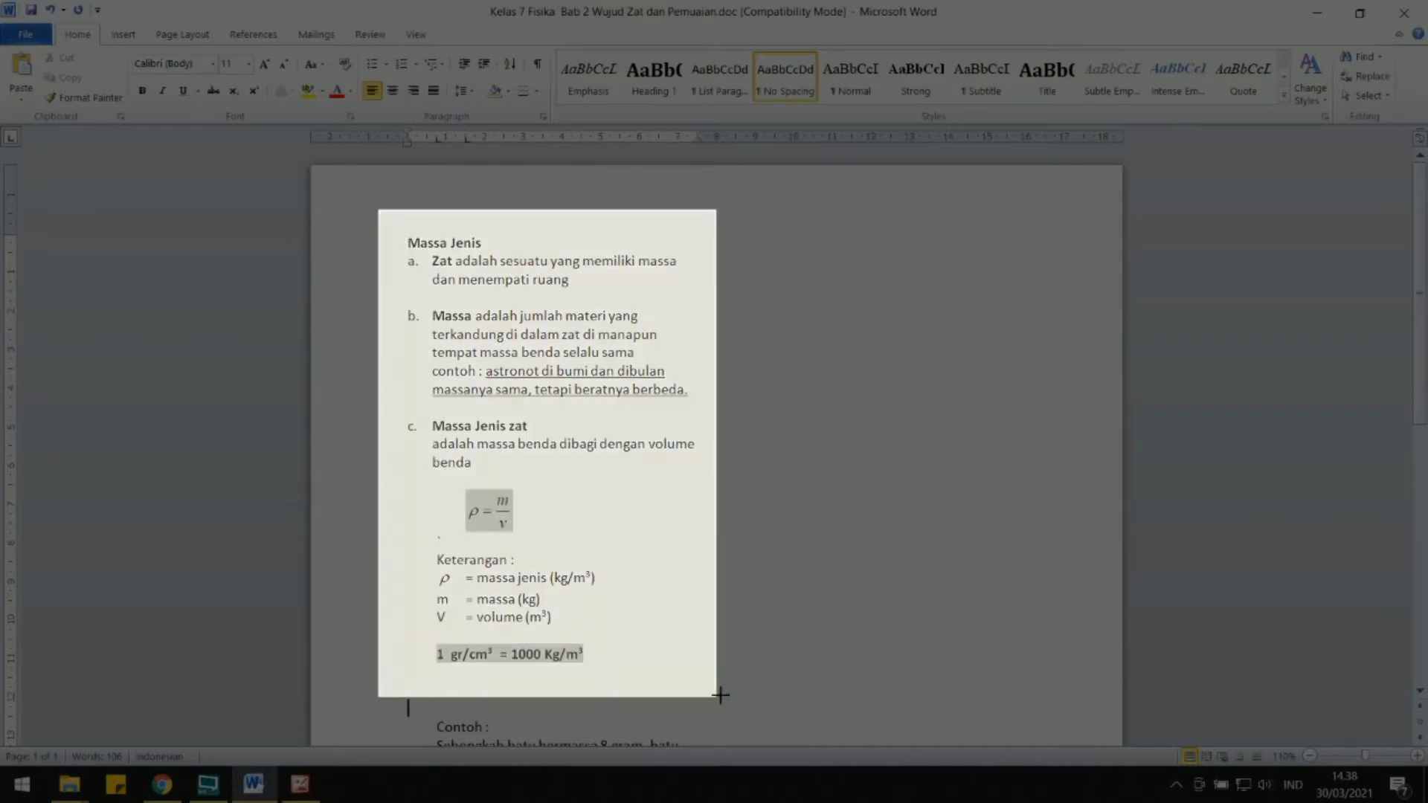
Paste the snip as a new picture among the Materi thumbnails in Picture Manager and select it.
left_click(300, 784)
key("ctrl+v")
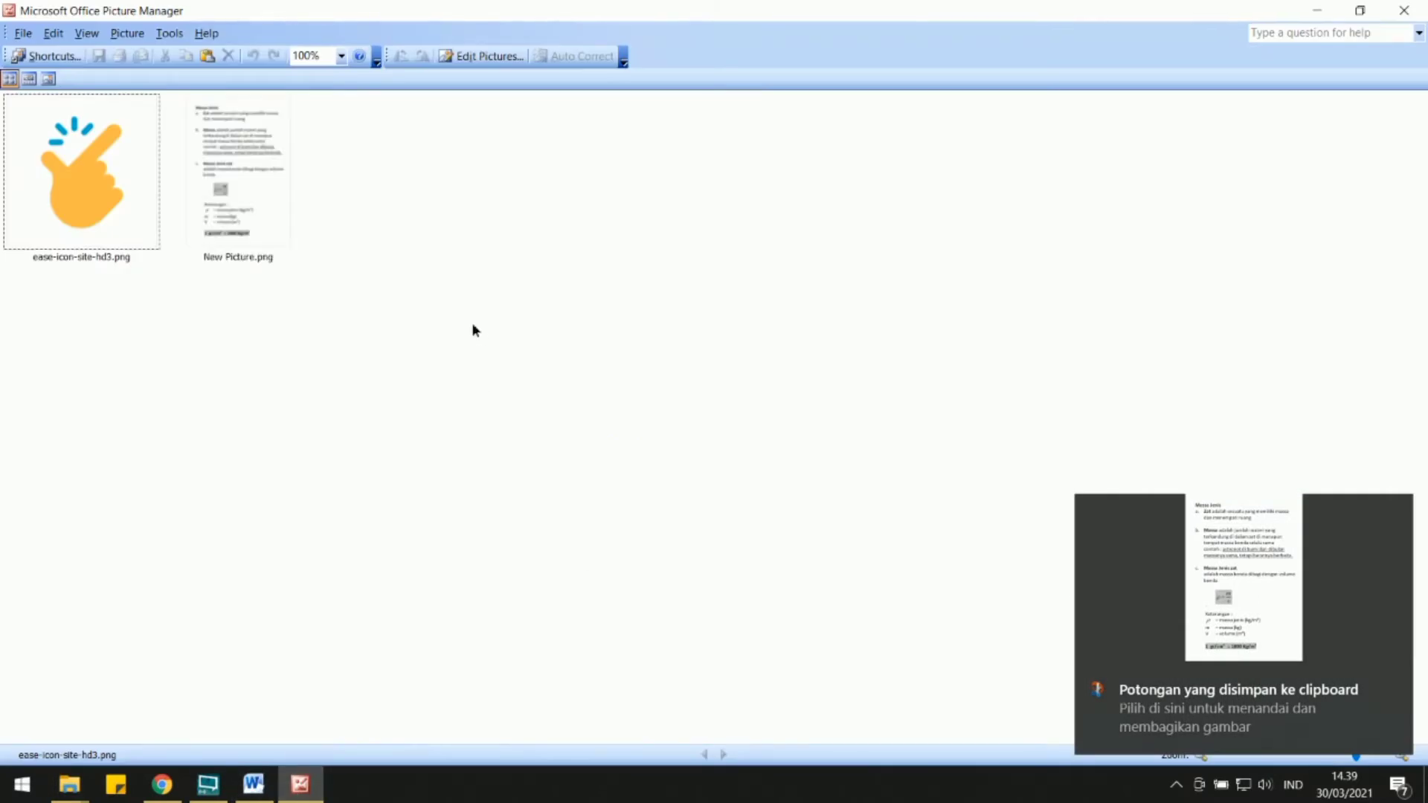
left_click(248, 203)
mouse_move(69, 784)
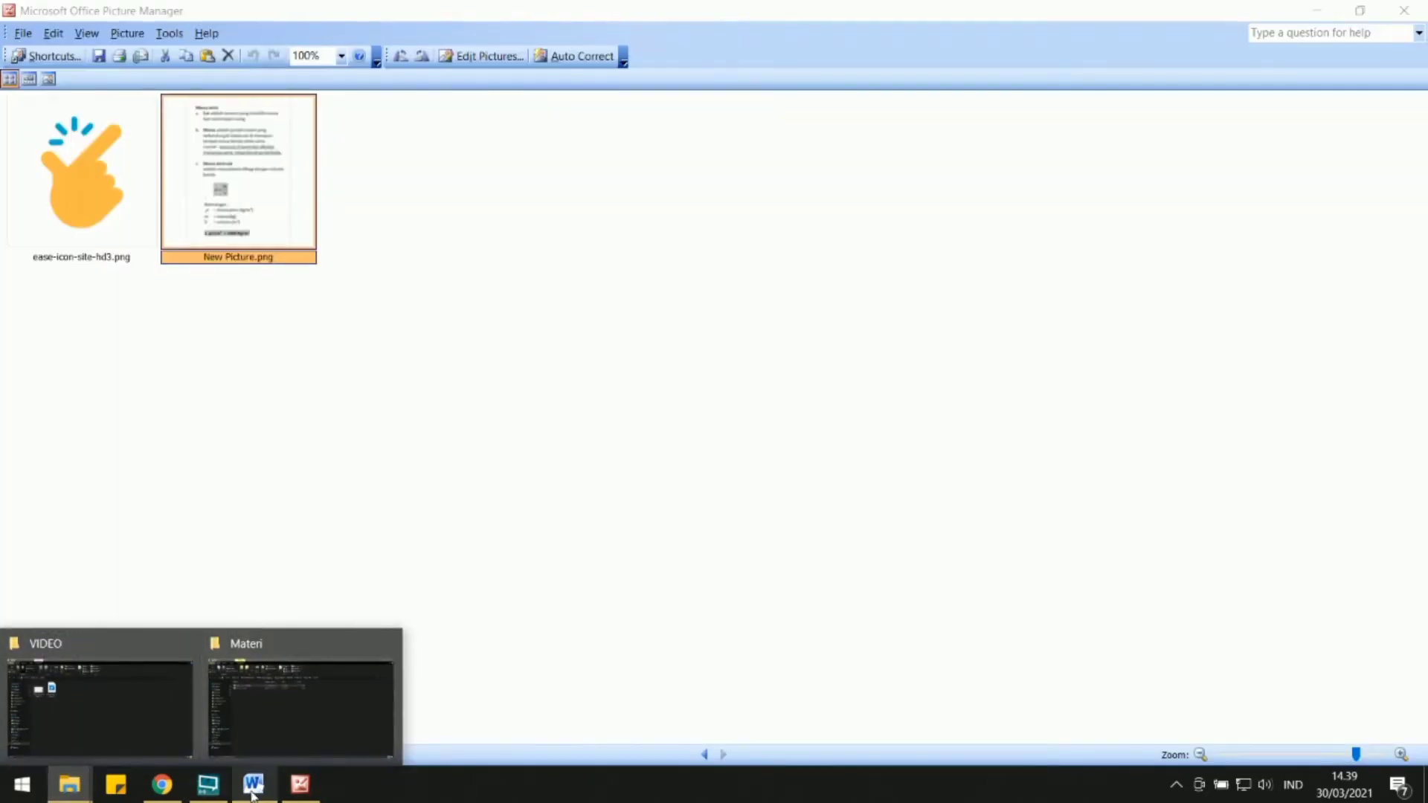
Snip the Contoh section from the Word document and paste it as another picture in Picture Manager.
left_click(254, 784)
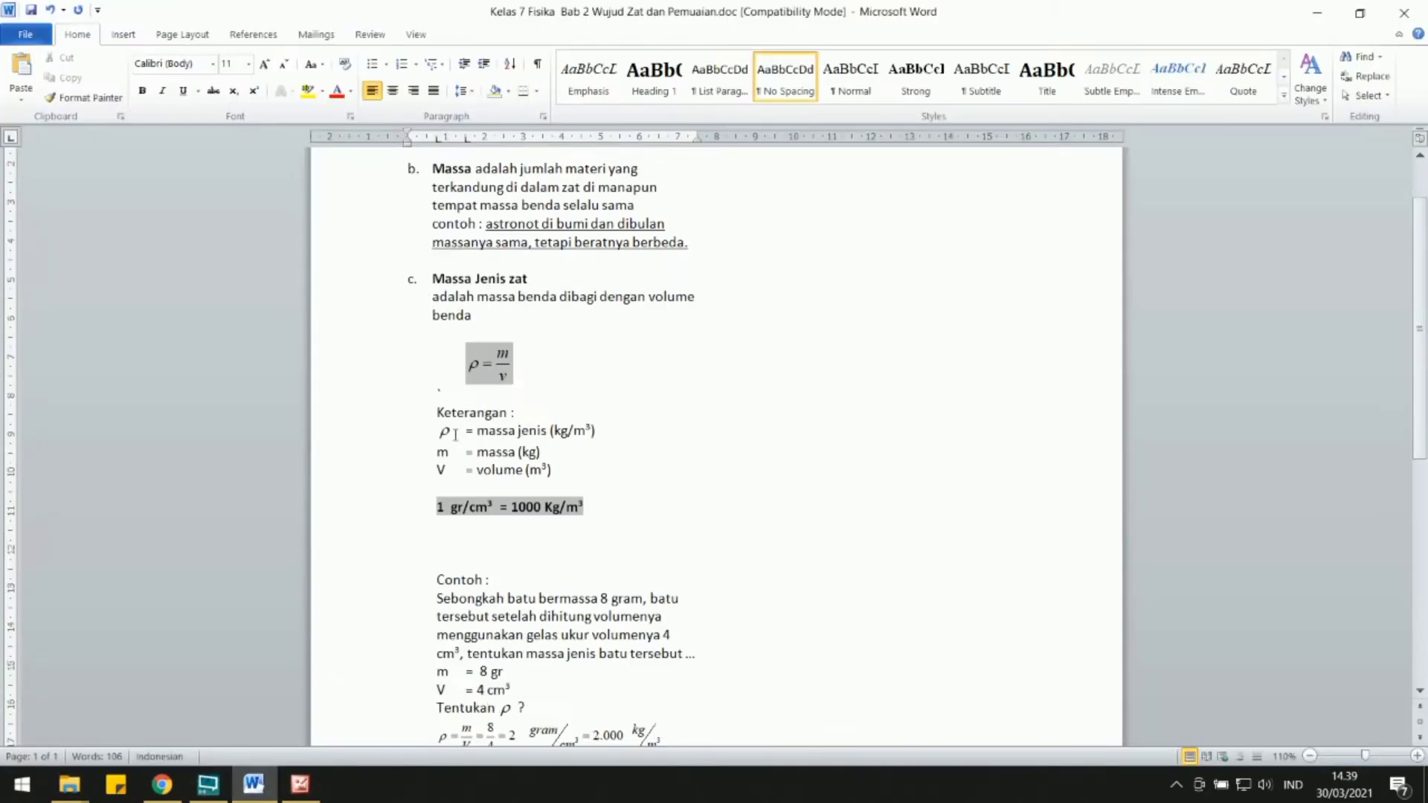
scroll(455, 433, "down", 4)
left_click(589, 290)
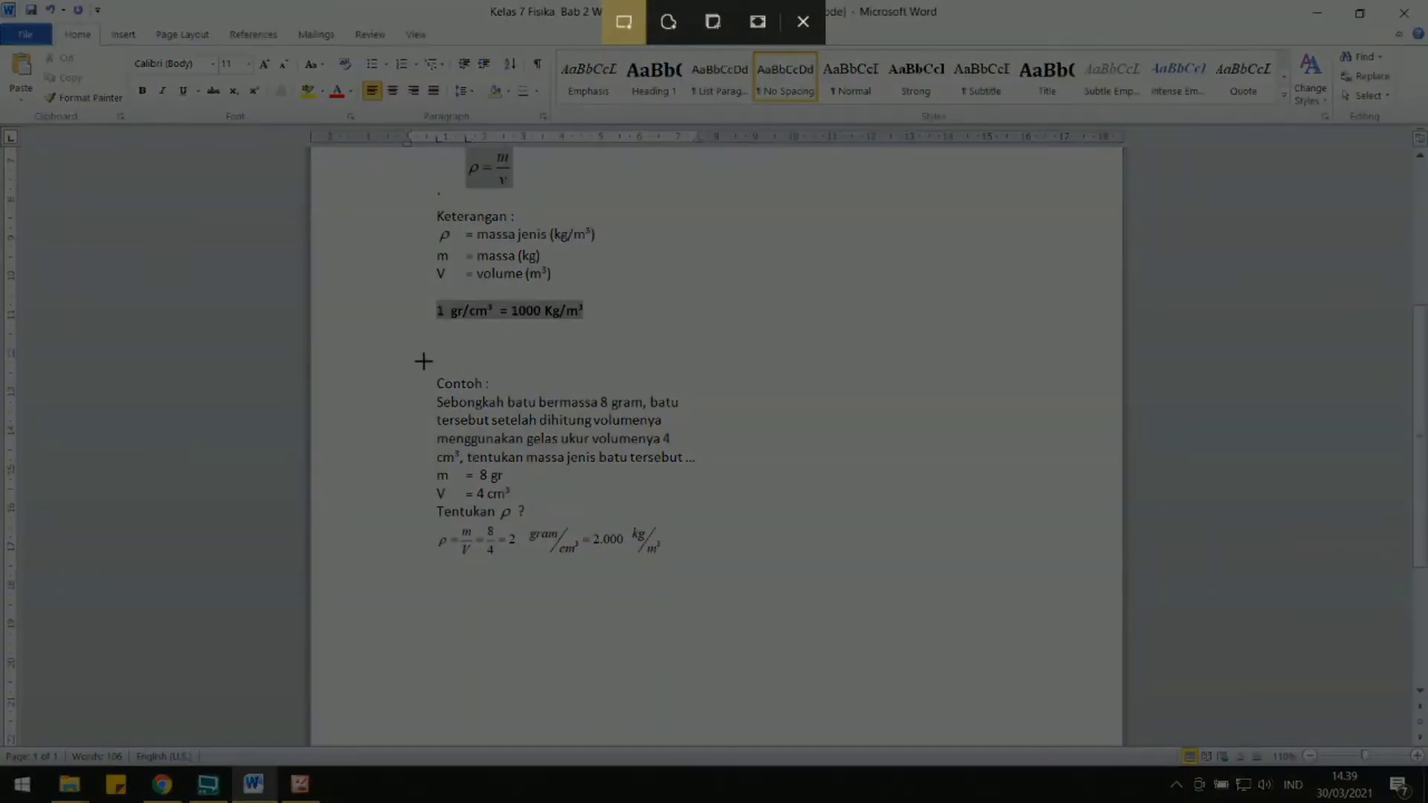
left_click_drag(403, 353, 705, 624)
left_click(300, 784)
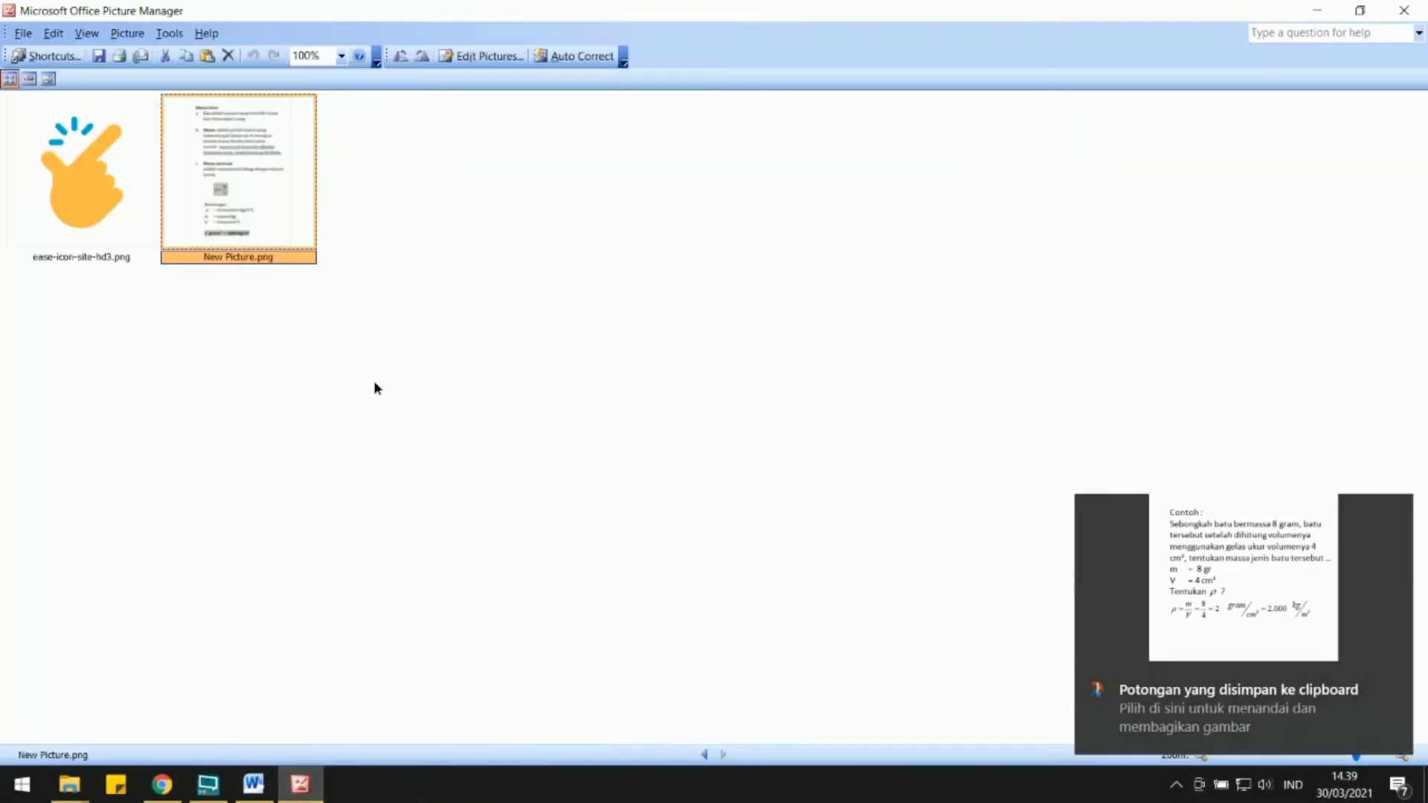
key("ctrl+v")
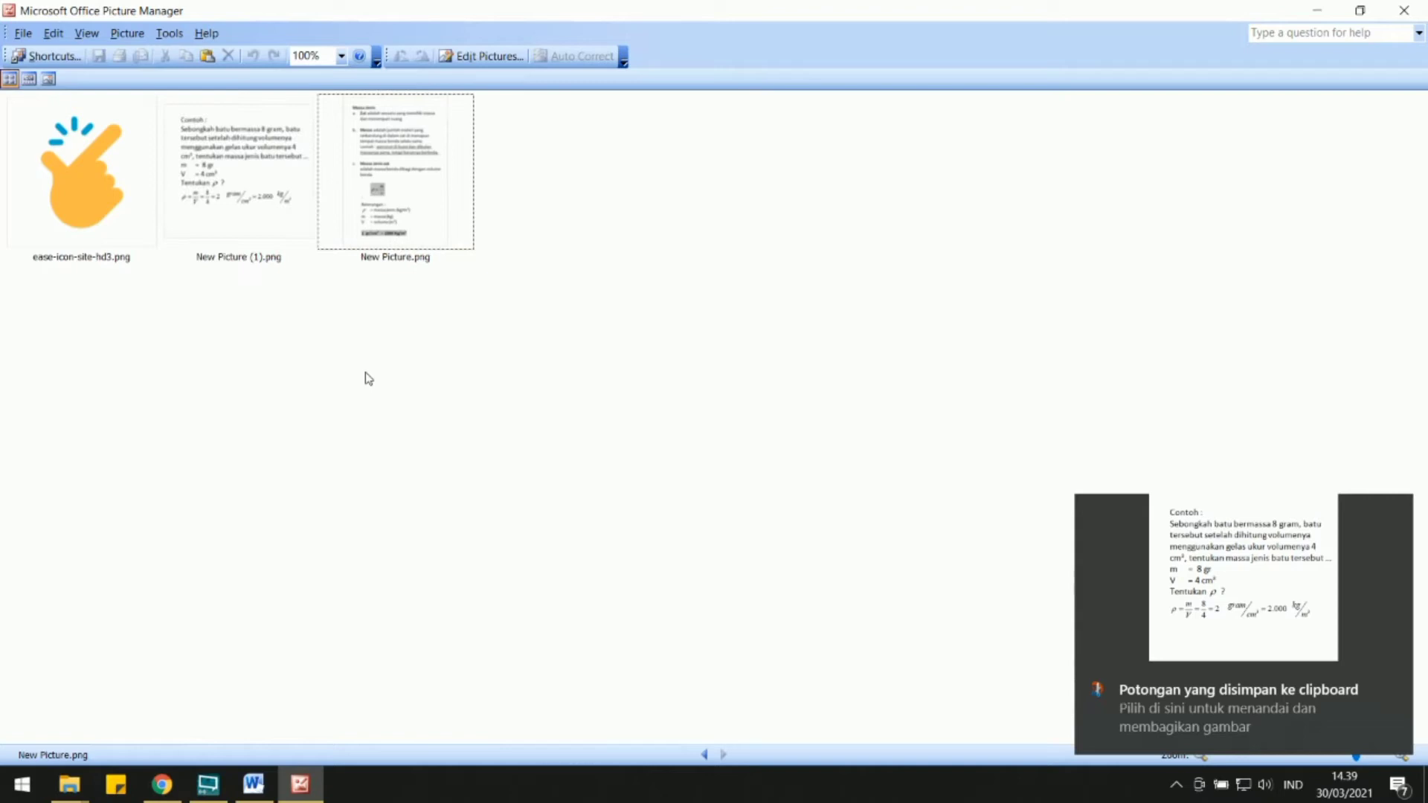
Rename the picture of the Massa Jenis definitions as m1.
left_click(401, 260)
left_click(406, 260)
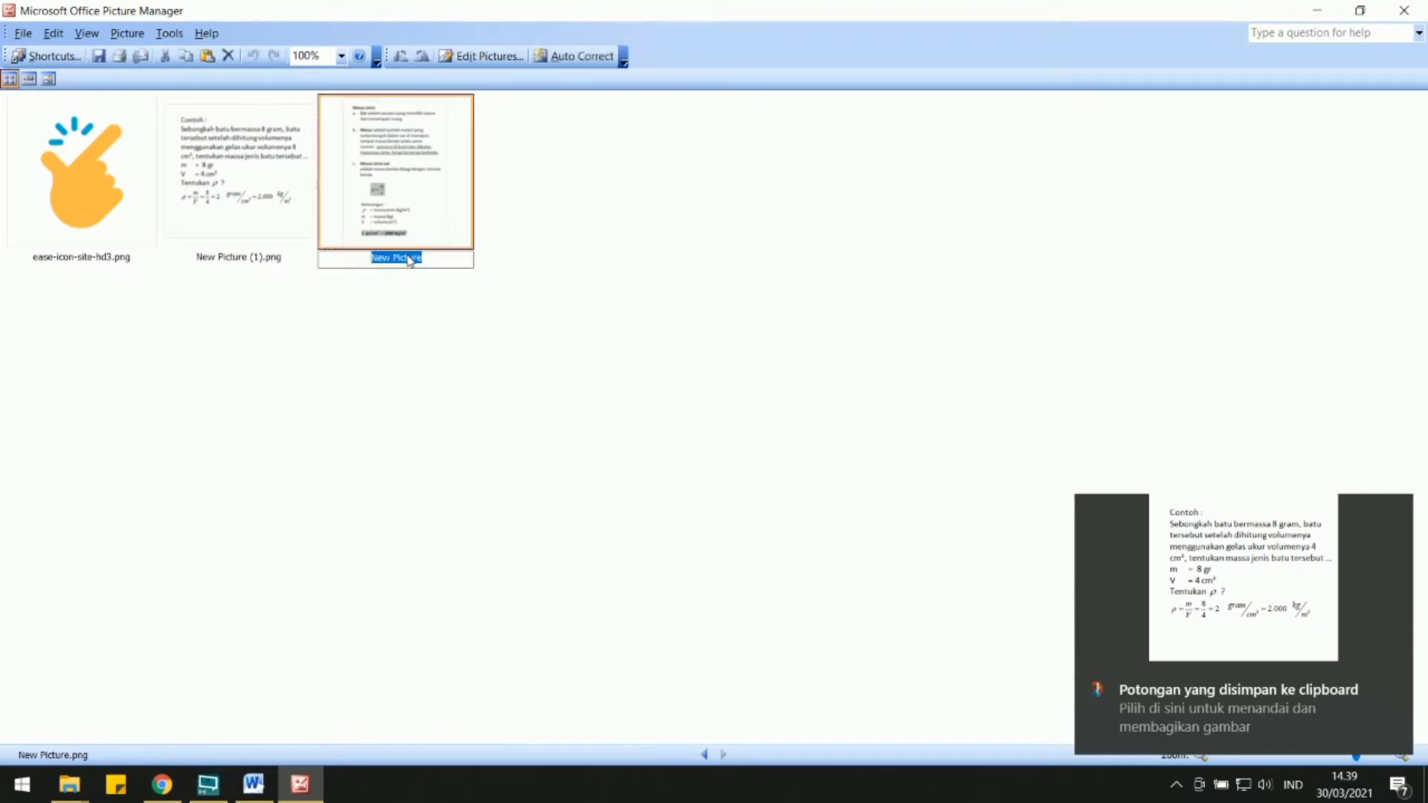
type("m1")
key("alt+Tab")
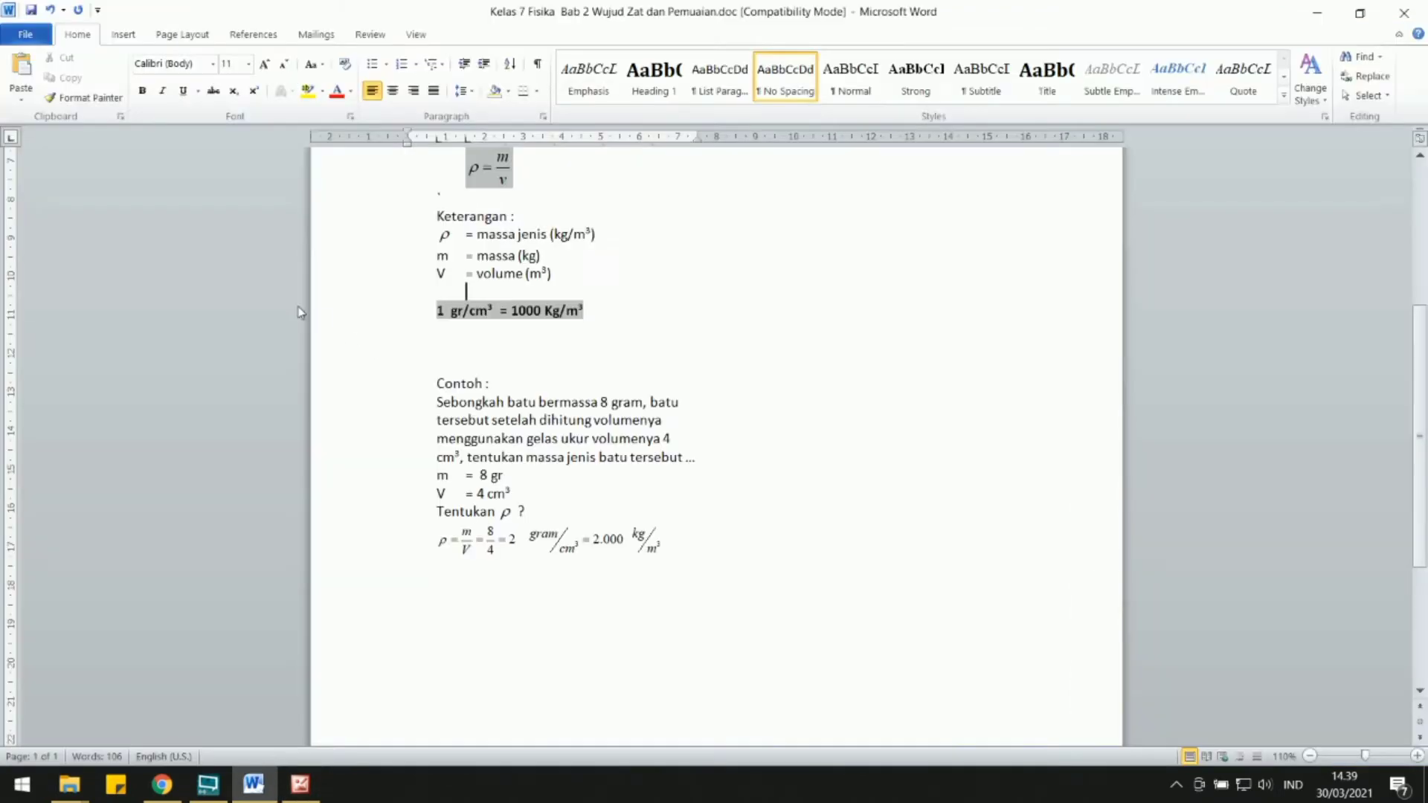
mouse_move(69, 784)
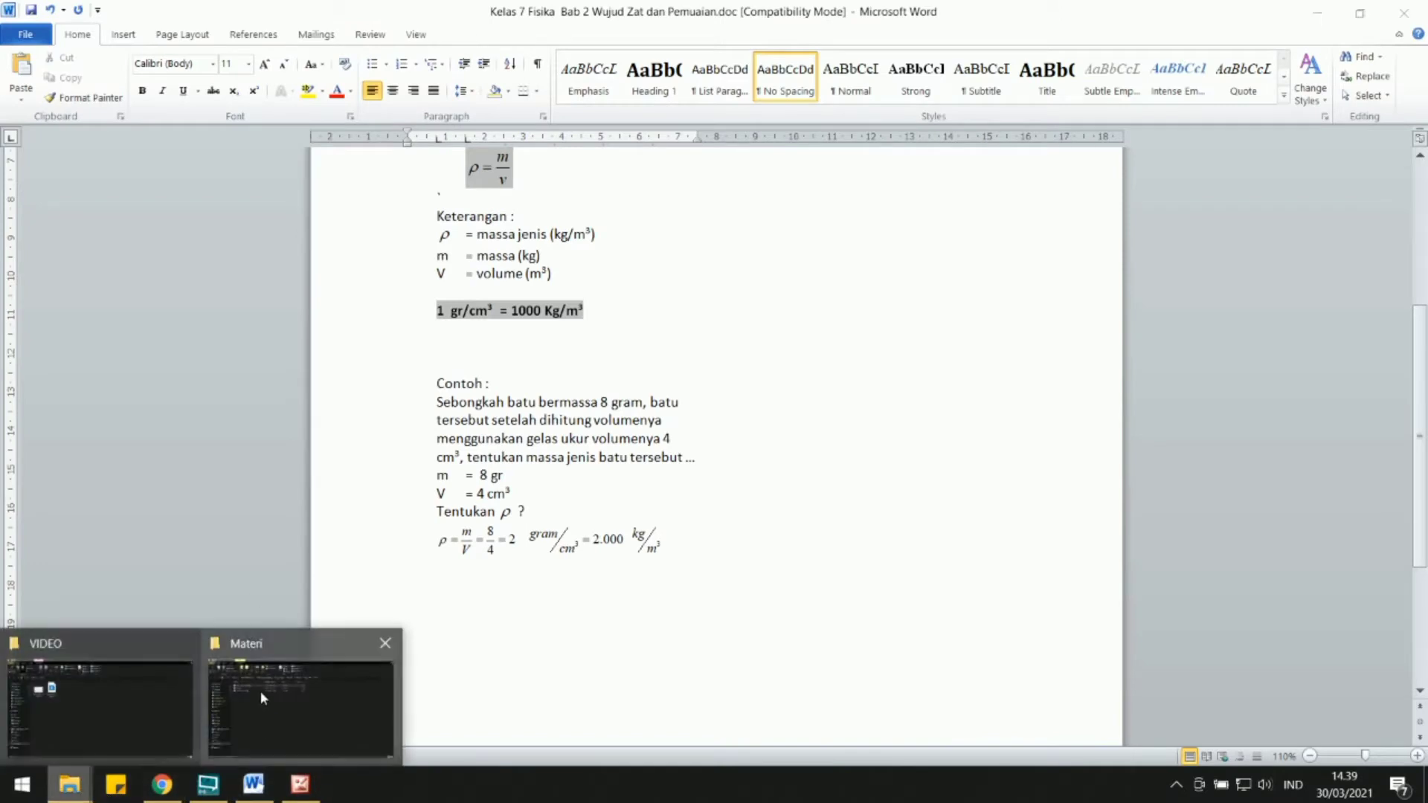
key("alt+Tab")
Rename the picture of the Contoh section as m2.
left_click(238, 260)
left_click(235, 260)
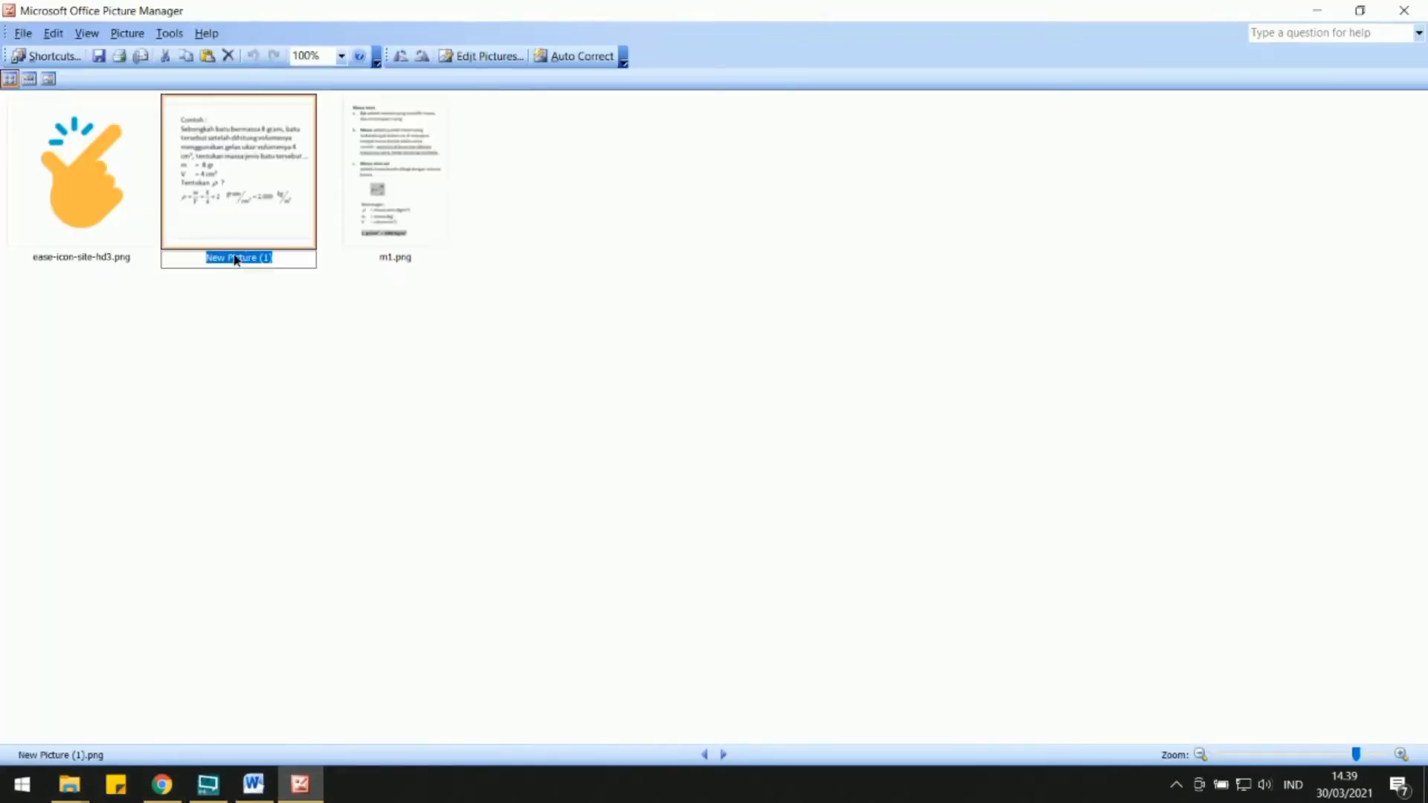
type("m2")
key("alt+Tab")
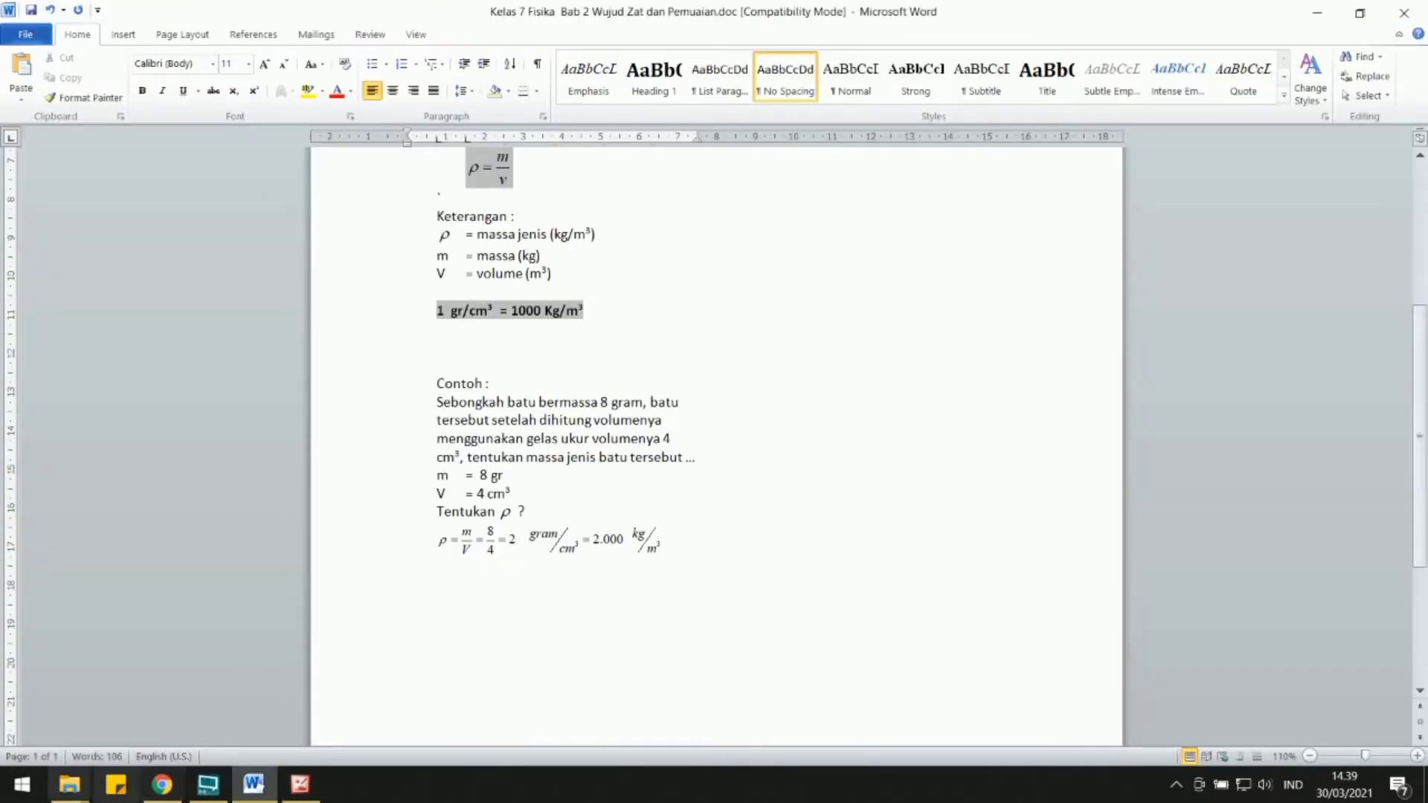
left_click(300, 785)
Open m1.png on its own and examine the legibility of its text and formula at different magnifications.
left_click(363, 187)
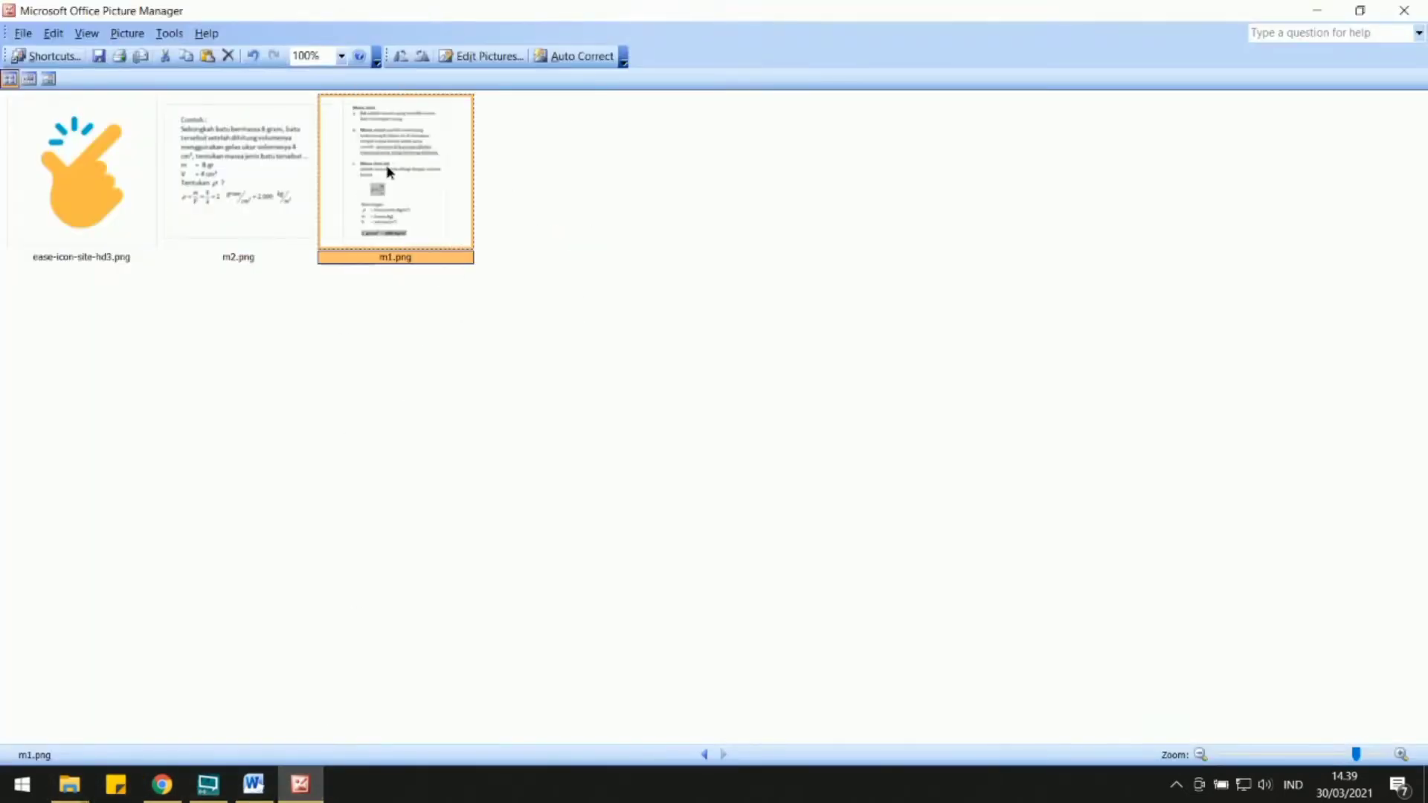
double_click(390, 171)
scroll(726, 439, "up", 5)
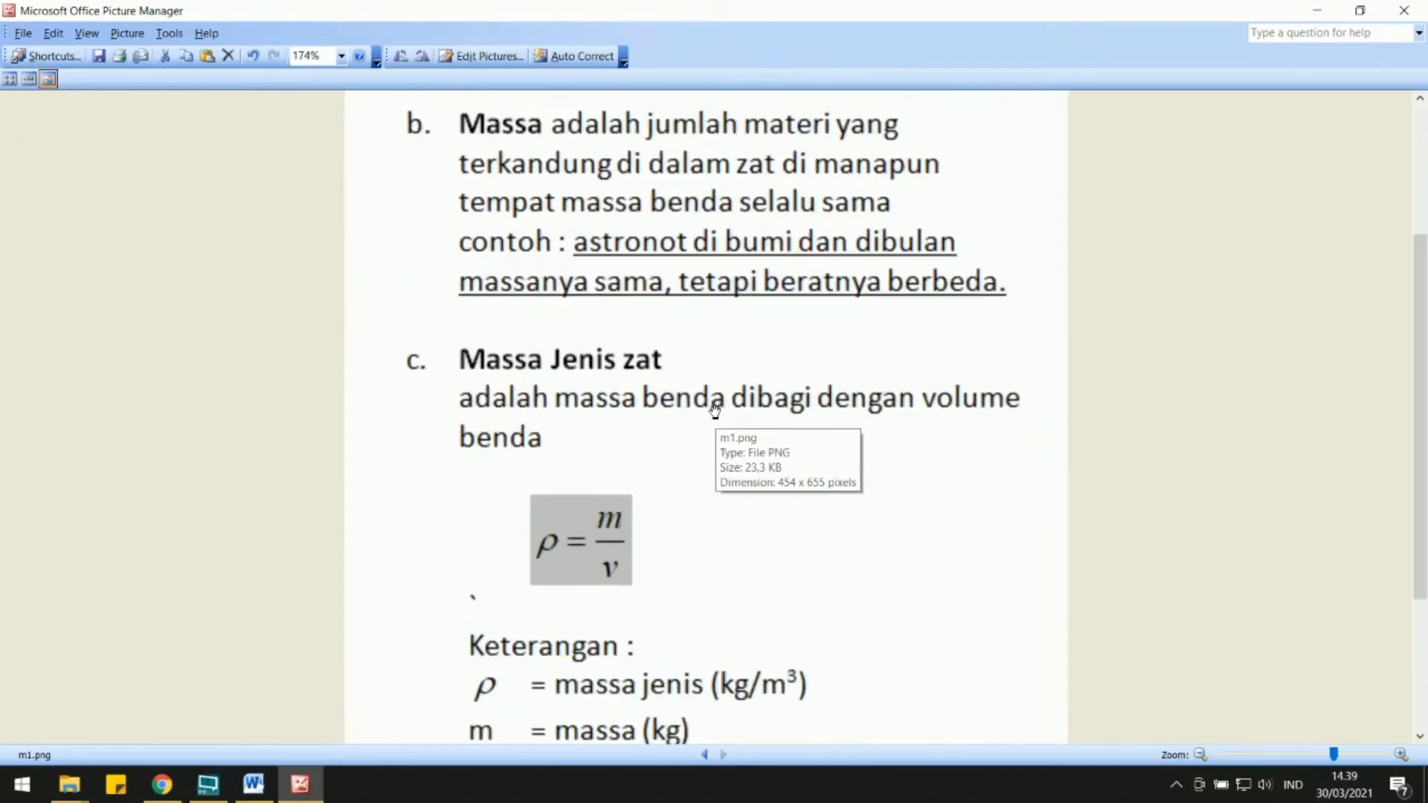
scroll(715, 411, "up", 2)
scroll(715, 411, "down", 4)
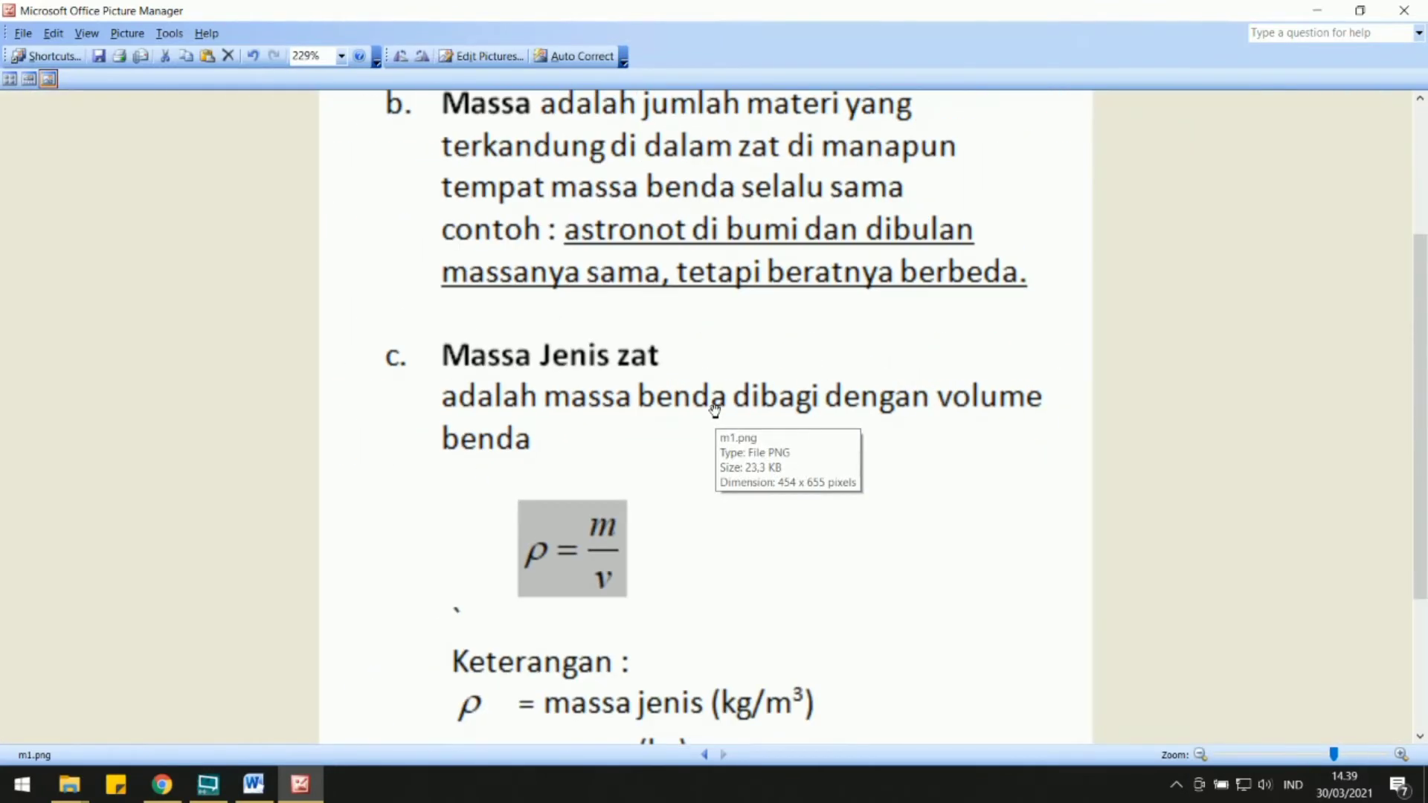
left_click_drag(691, 294, 692, 149)
left_click_drag(700, 506, 724, 609)
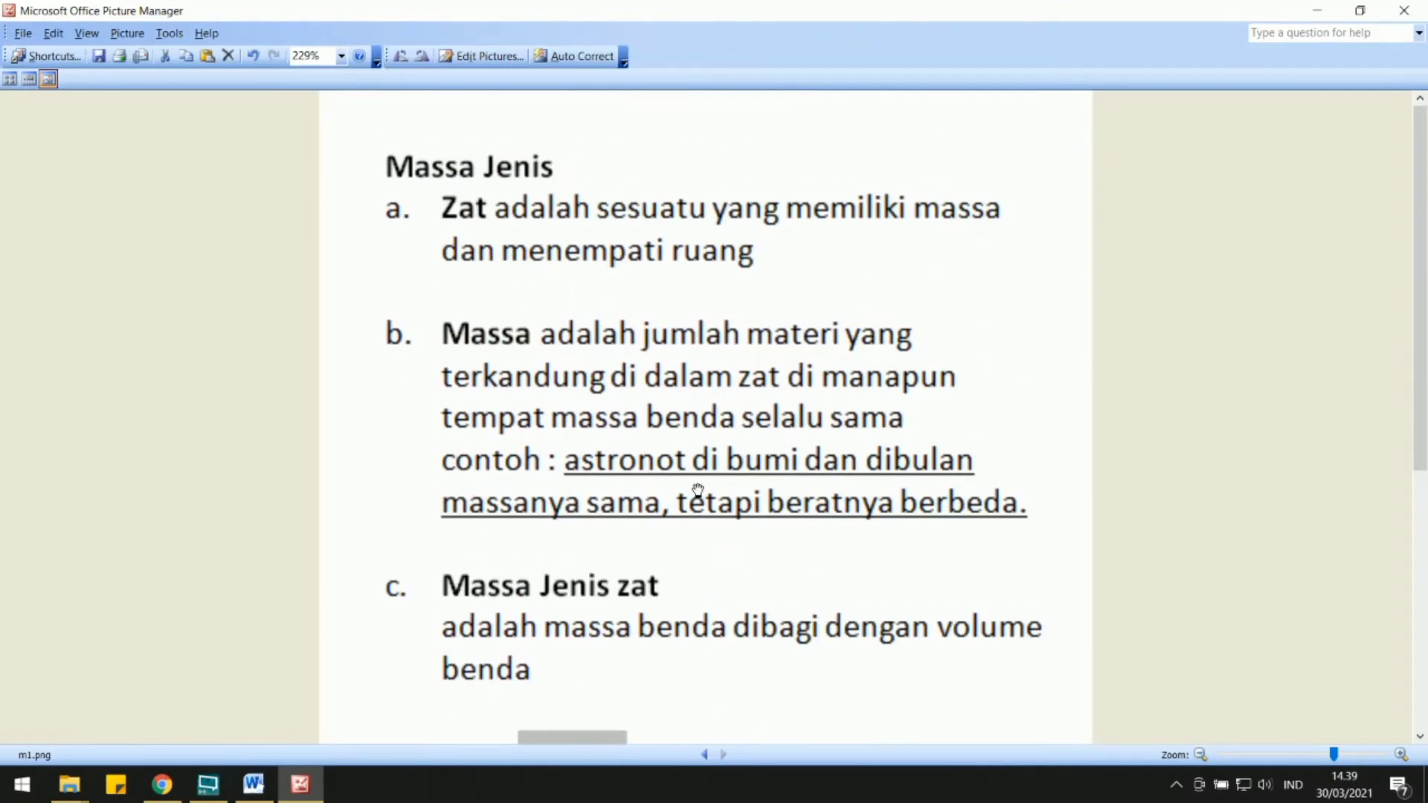
scroll(699, 499, "down", 1)
scroll(698, 491, "down", 2)
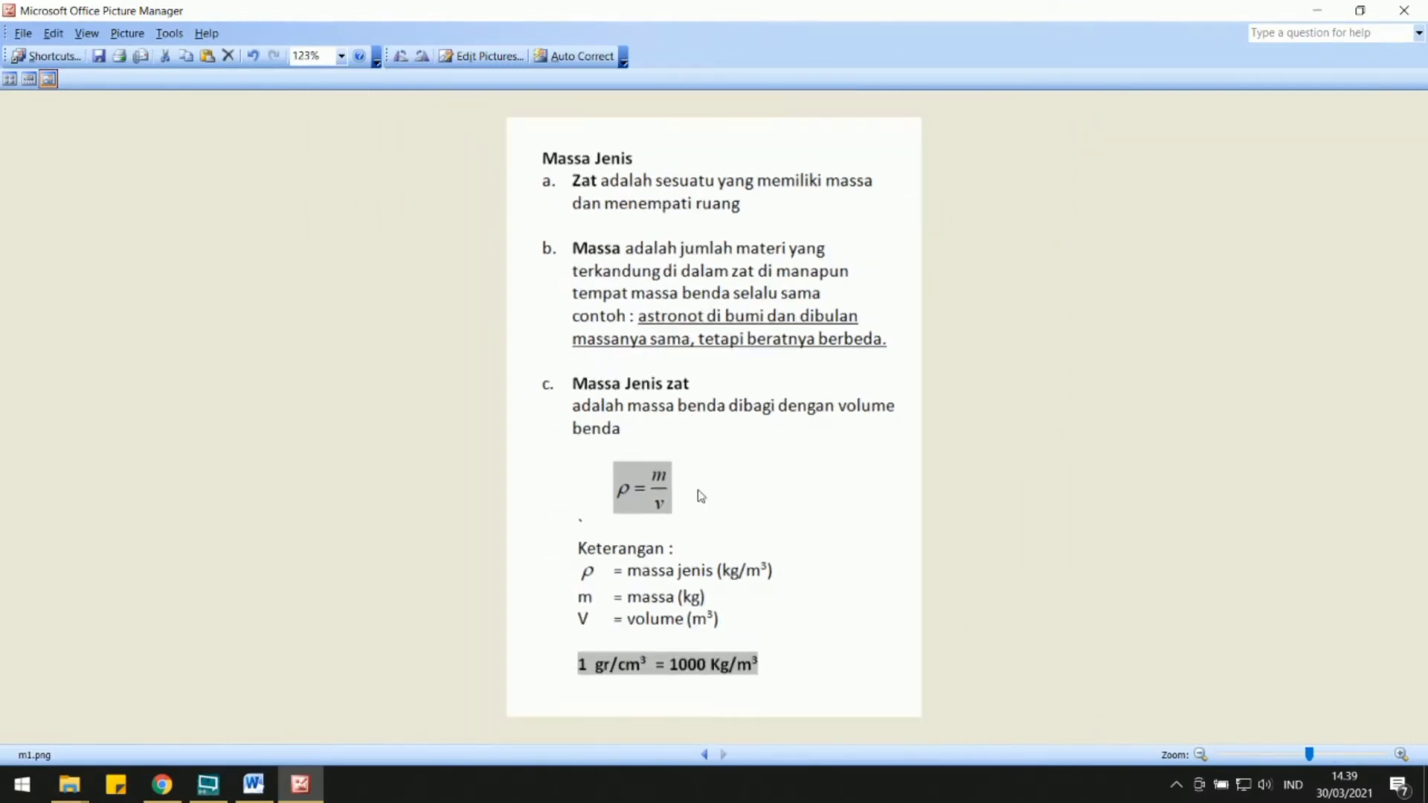
scroll(699, 496, "down", 1)
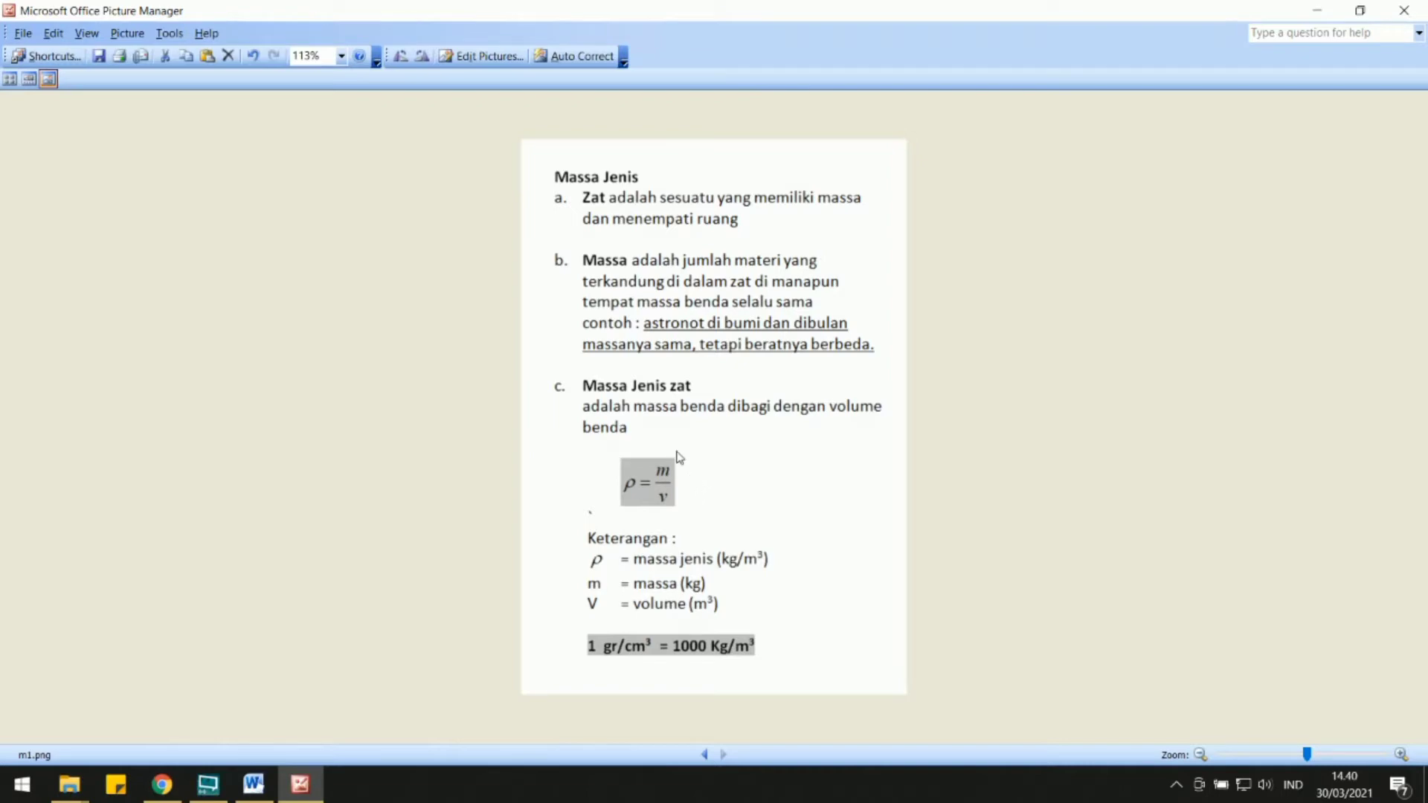
Close Picture Manager and the Kelas 7 Fisika Word document, saving the document's changes.
left_click(1402, 10)
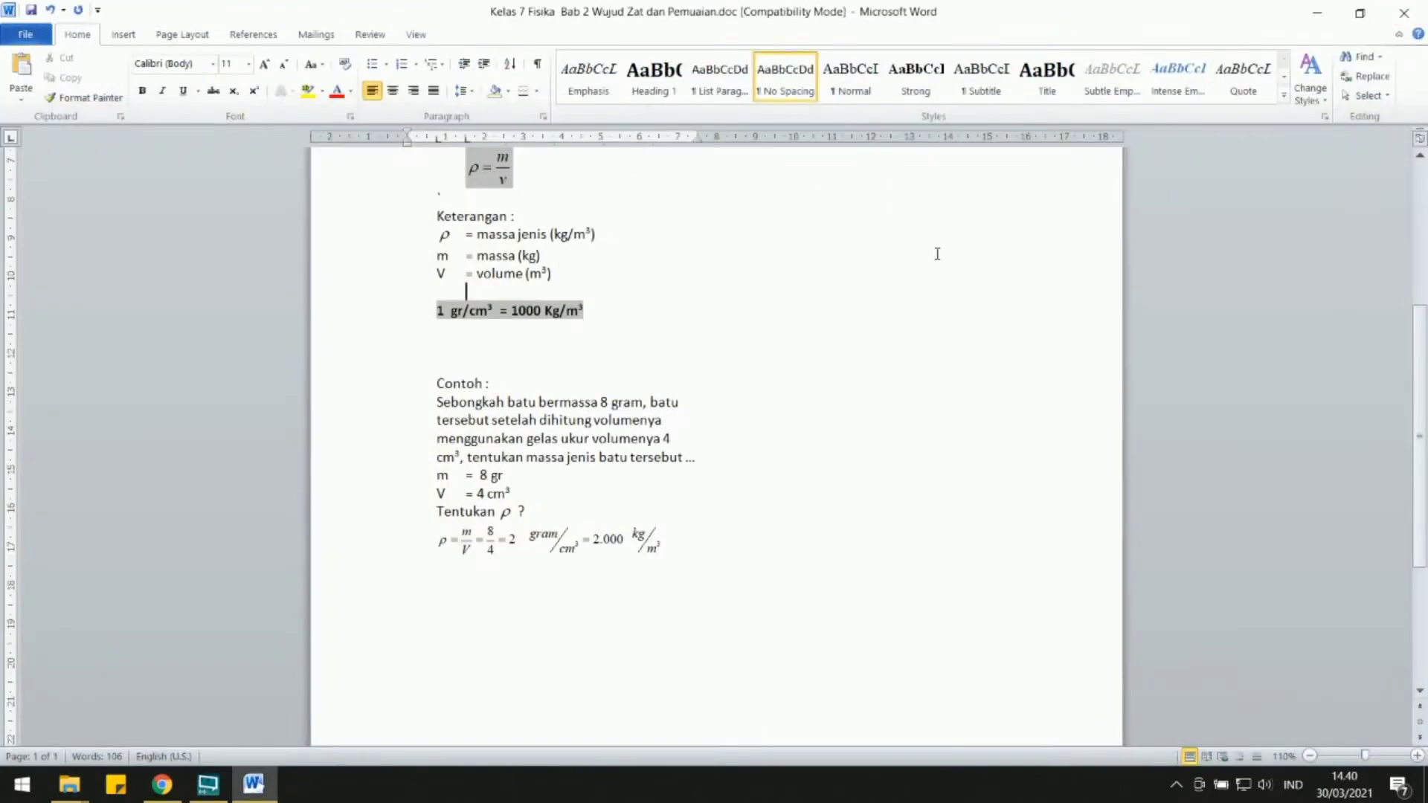
left_click(1391, 15)
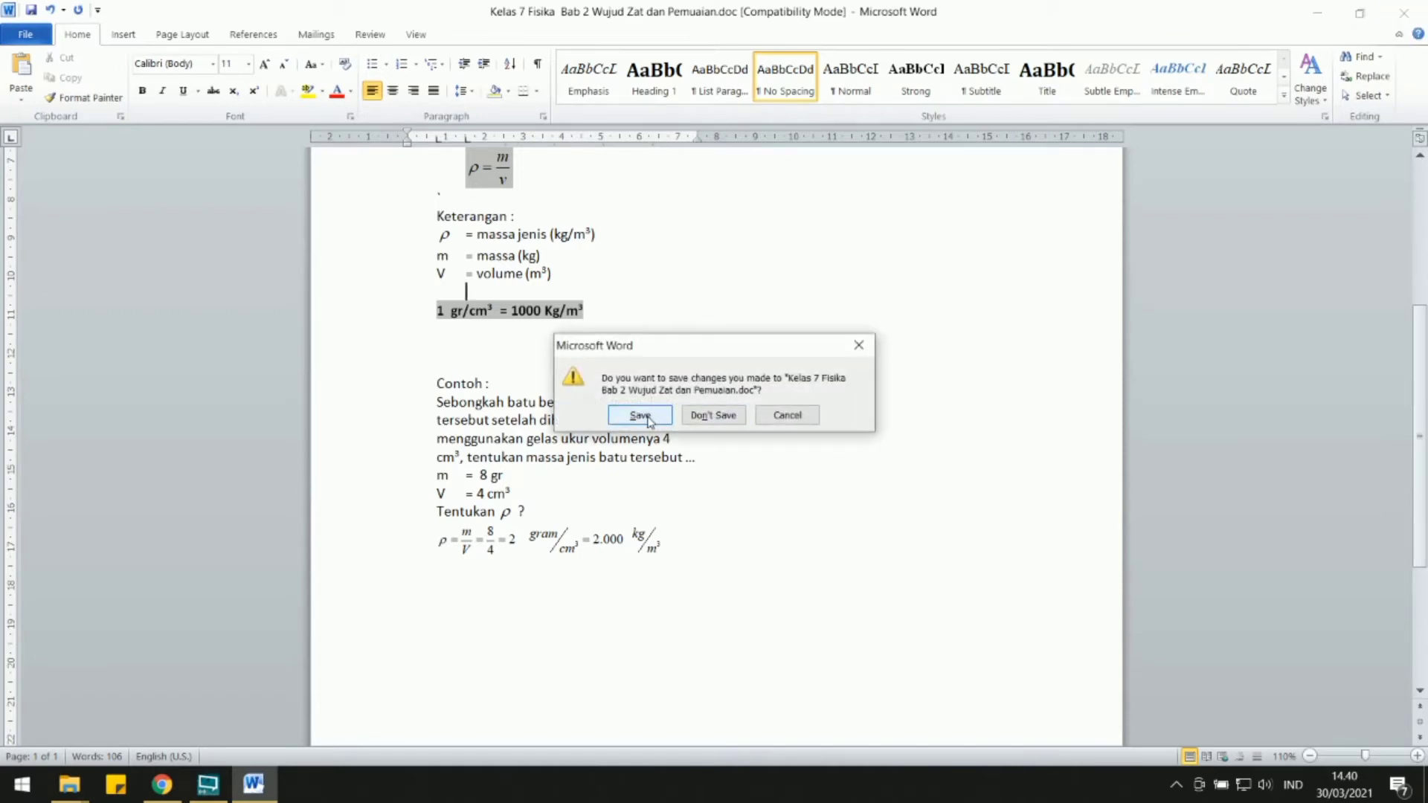
left_click(647, 421)
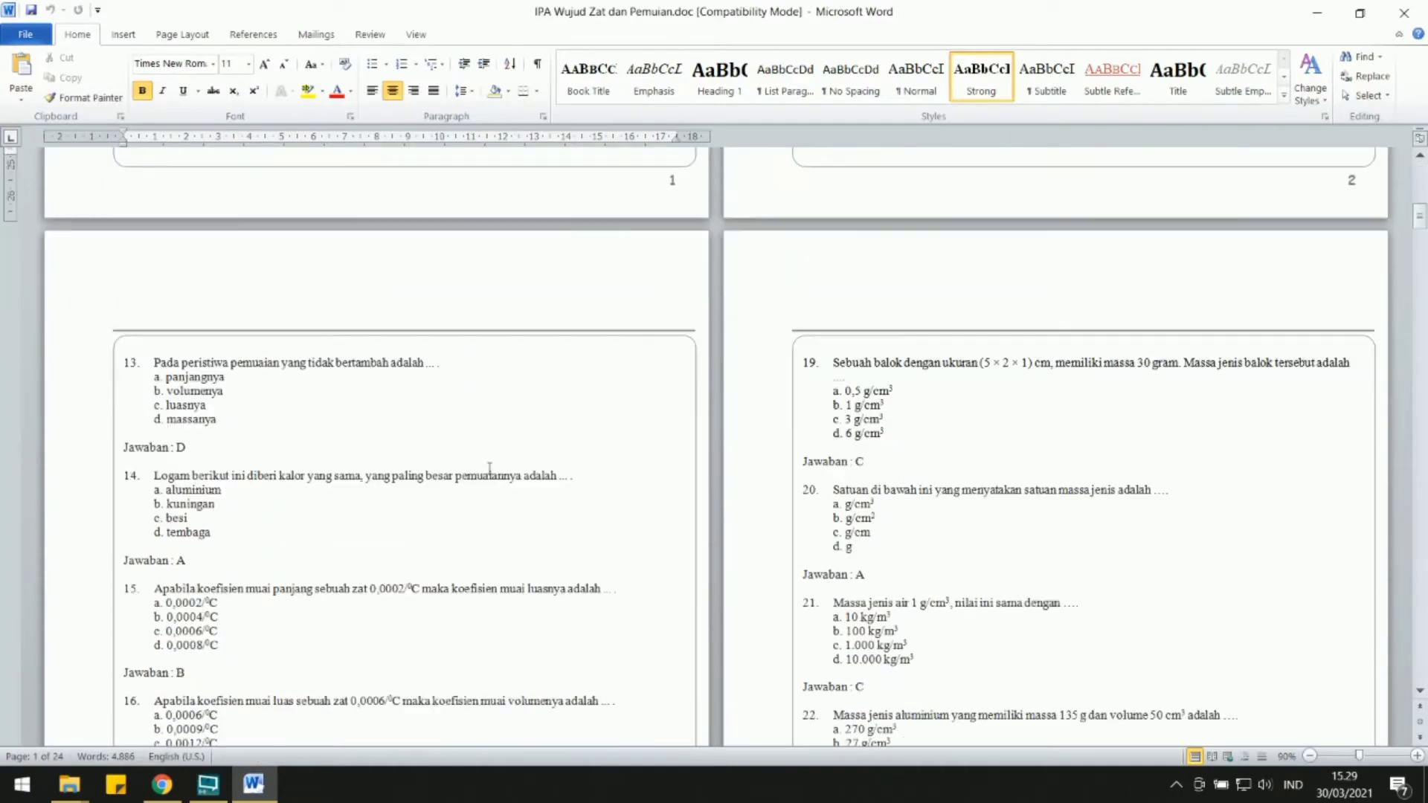
Examine the question text and layout in IPA Wujud Zat dan Pemuian.doc from question 1 through question 12.
scroll(367, 638, "down", 5)
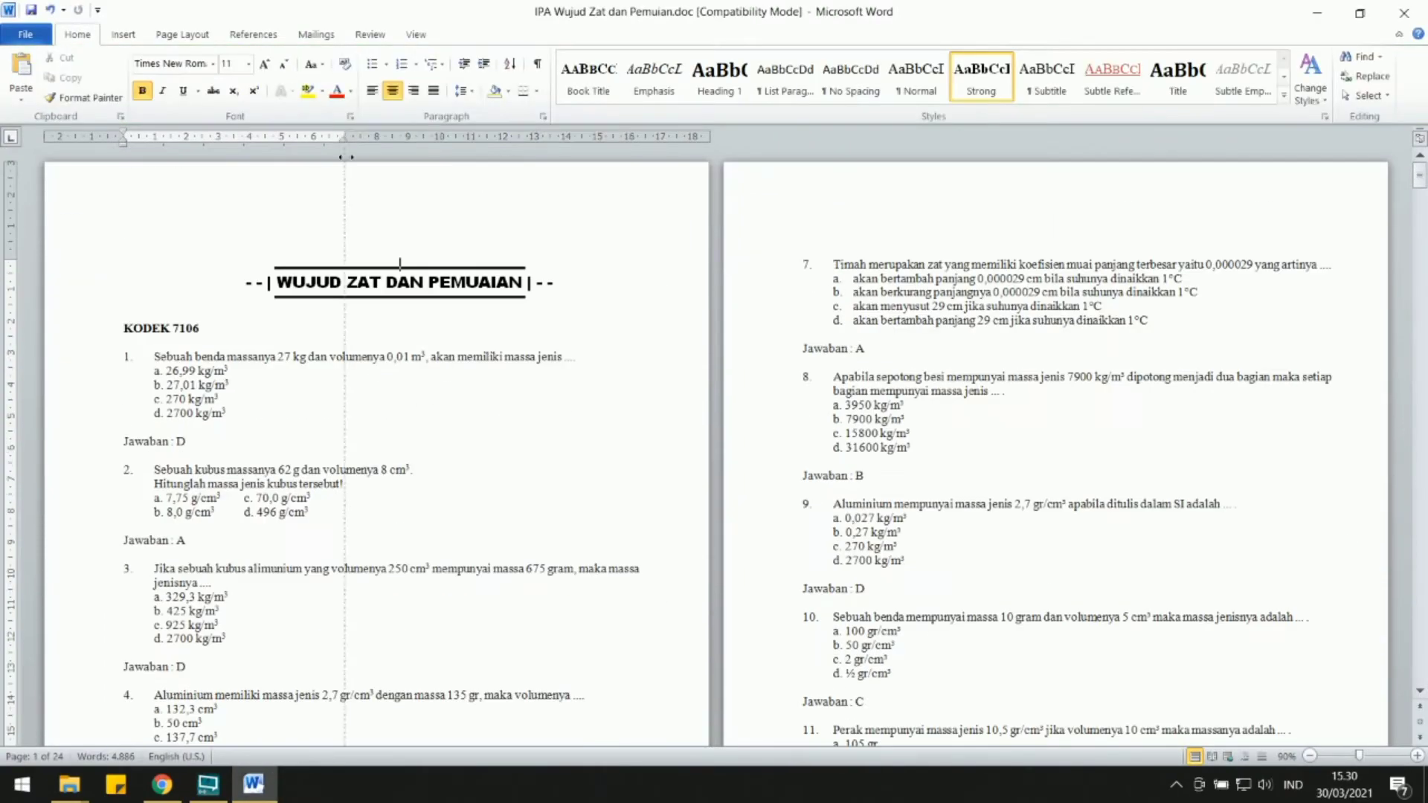
scroll(309, 322, "up", 11, "ctrl")
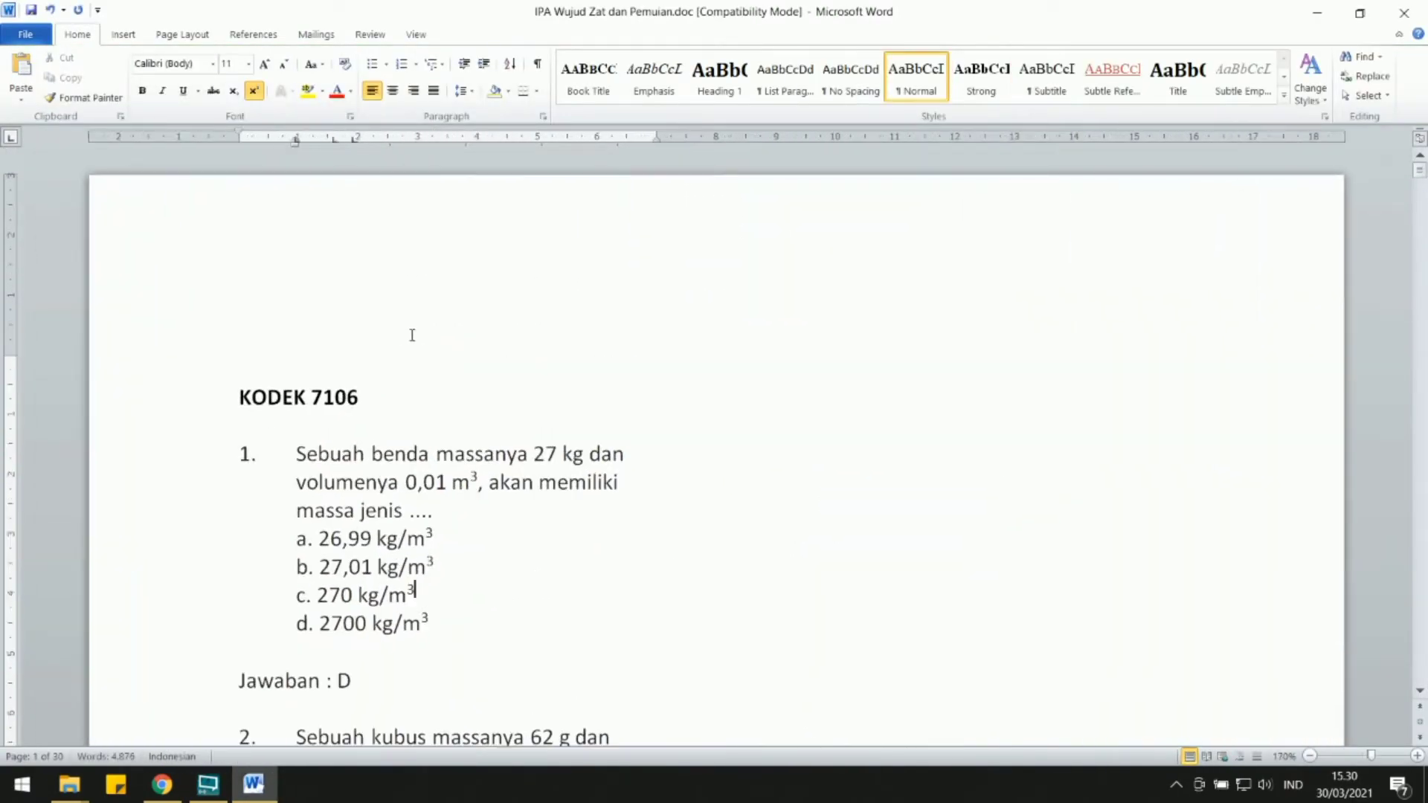
scroll(412, 336, "down", 3)
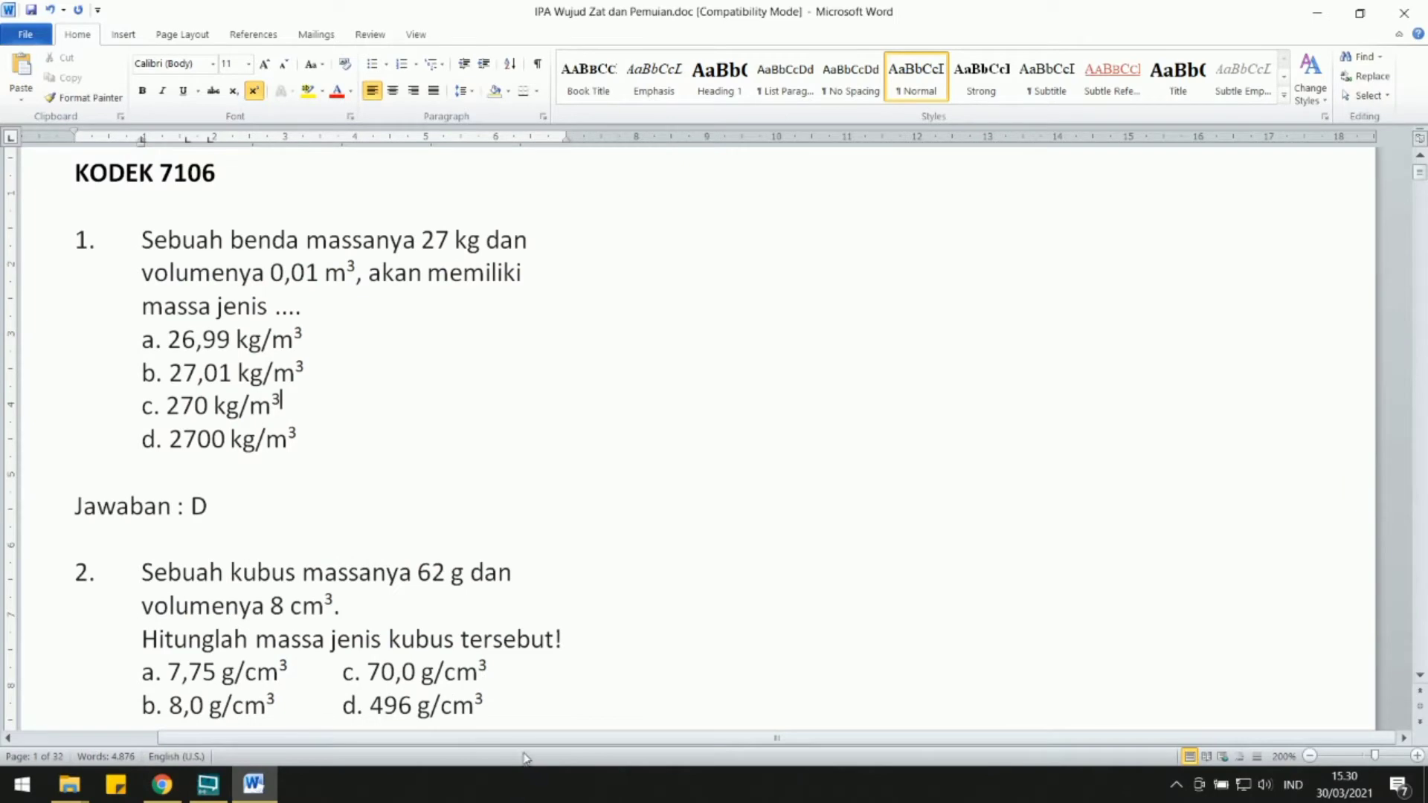
left_click_drag(463, 744, 384, 745)
scroll(415, 386, "up", 1, "ctrl")
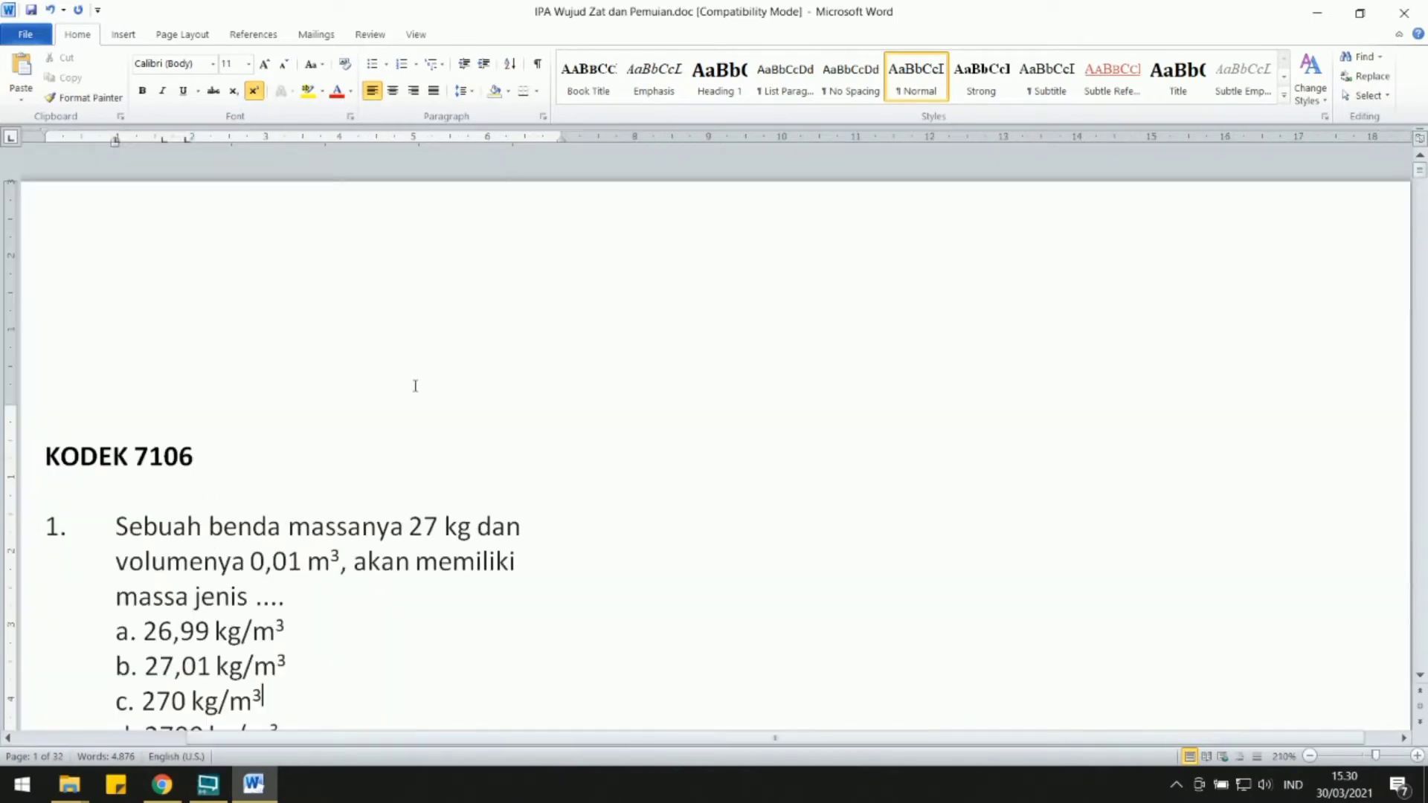
scroll(415, 386, "down", 3)
left_click_drag(387, 738, 217, 738)
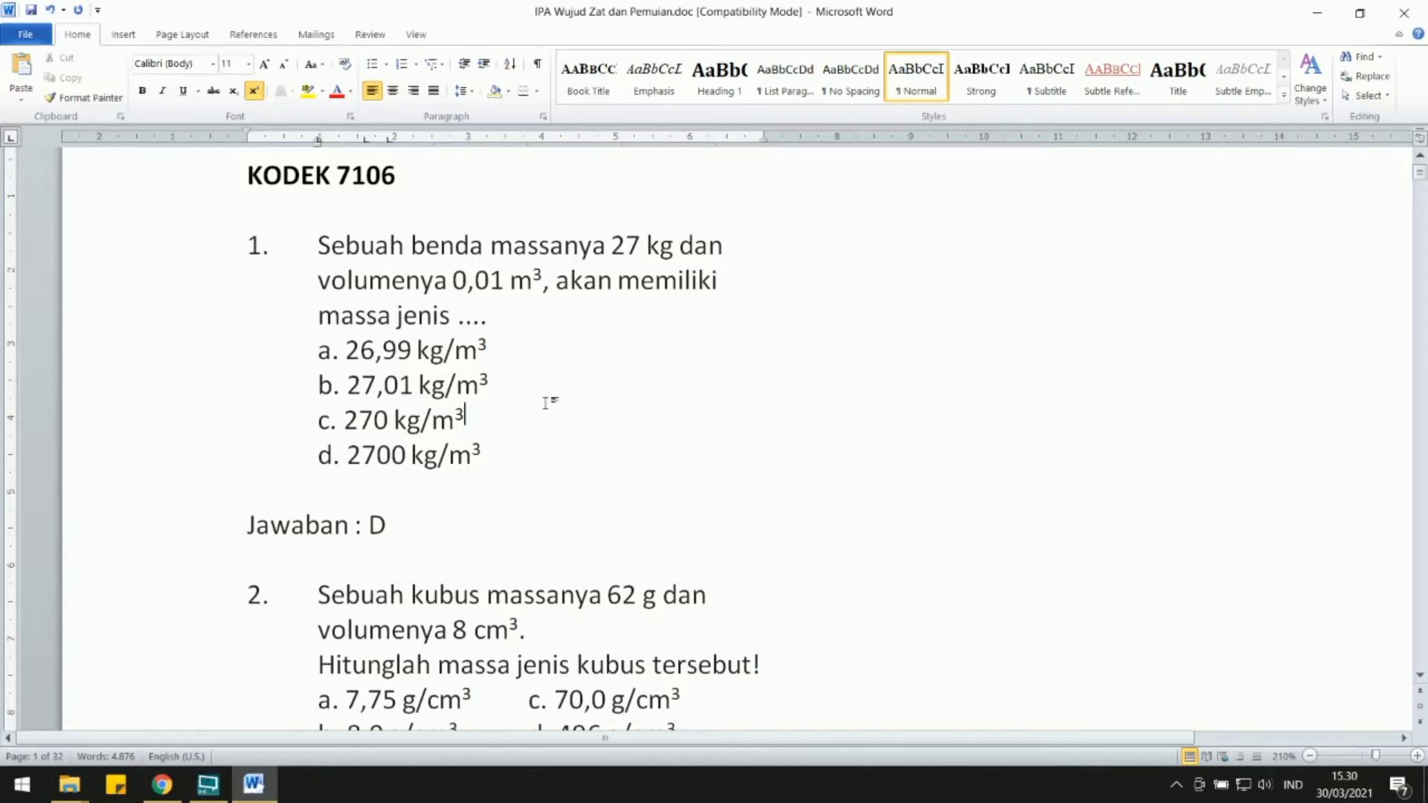
scroll(547, 402, "down", 4)
scroll(547, 402, "up", 4)
scroll(538, 402, "down", 20)
scroll(453, 535, "down", 5, "ctrl")
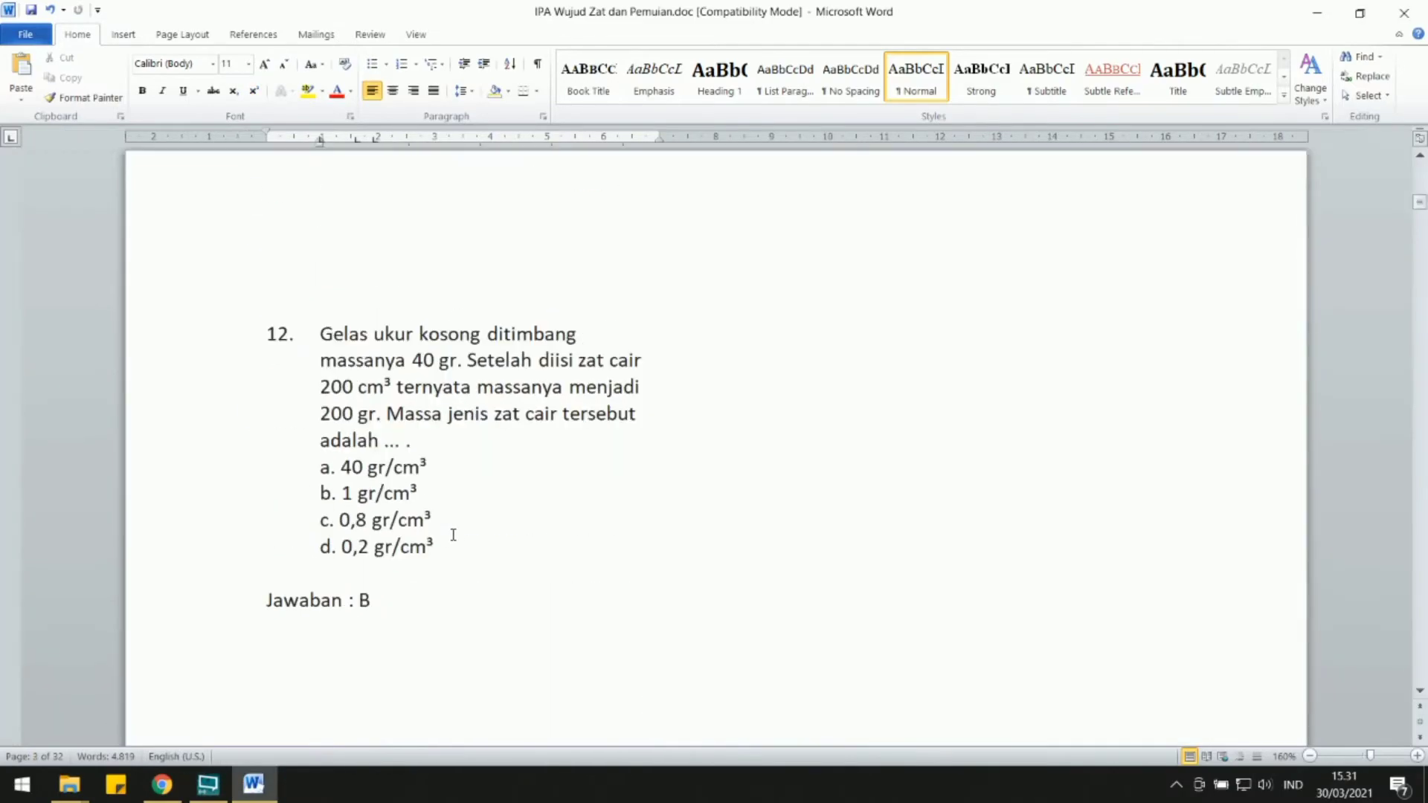
Delete questions 44 and 45 on expansion and thermometers, along with the unneeded block that follows them.
scroll(461, 539, "down", 15)
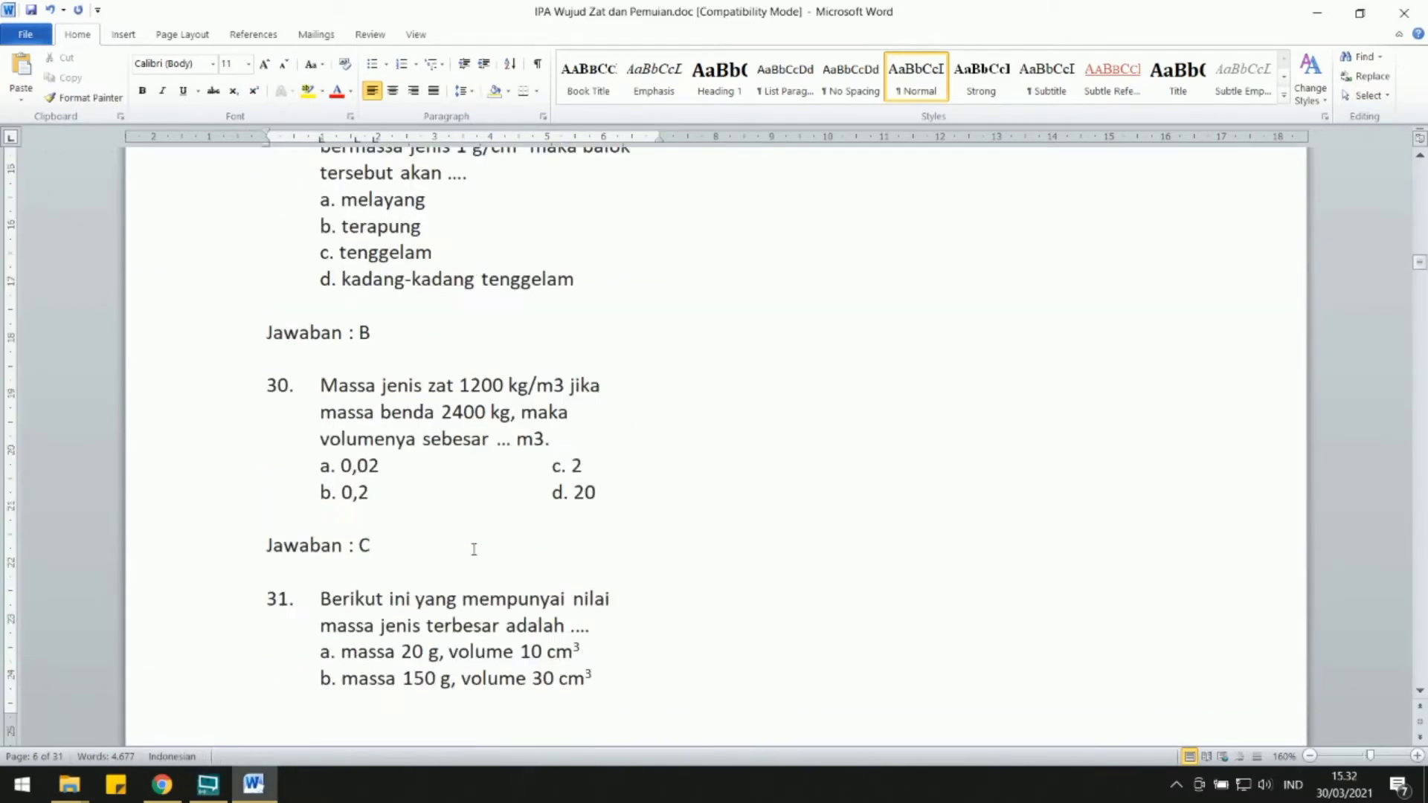
scroll(474, 549, "down", 15)
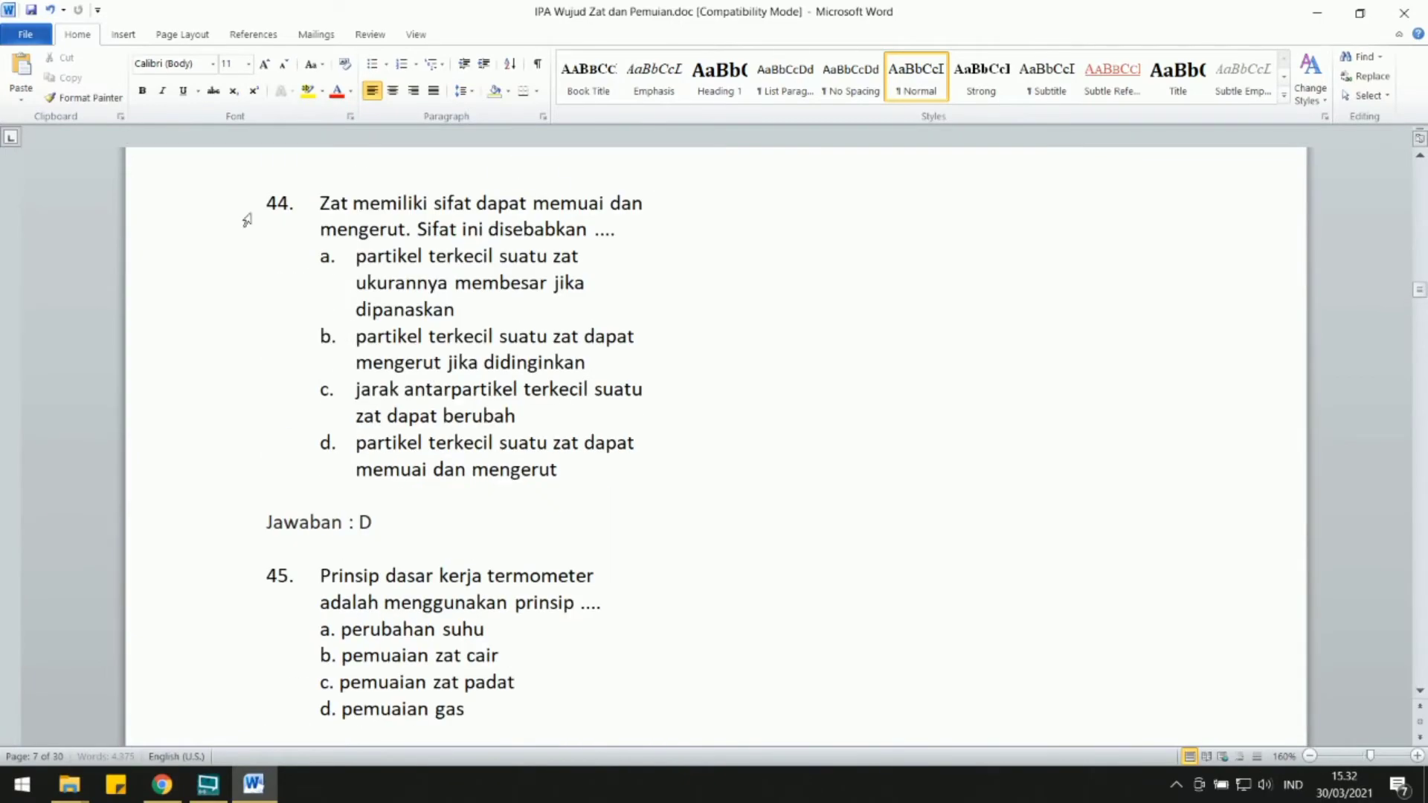
left_click_drag(246, 220, 494, 744)
key("Delete")
scroll(446, 547, "down", 8)
left_click_drag(258, 296, 376, 485)
key("Delete")
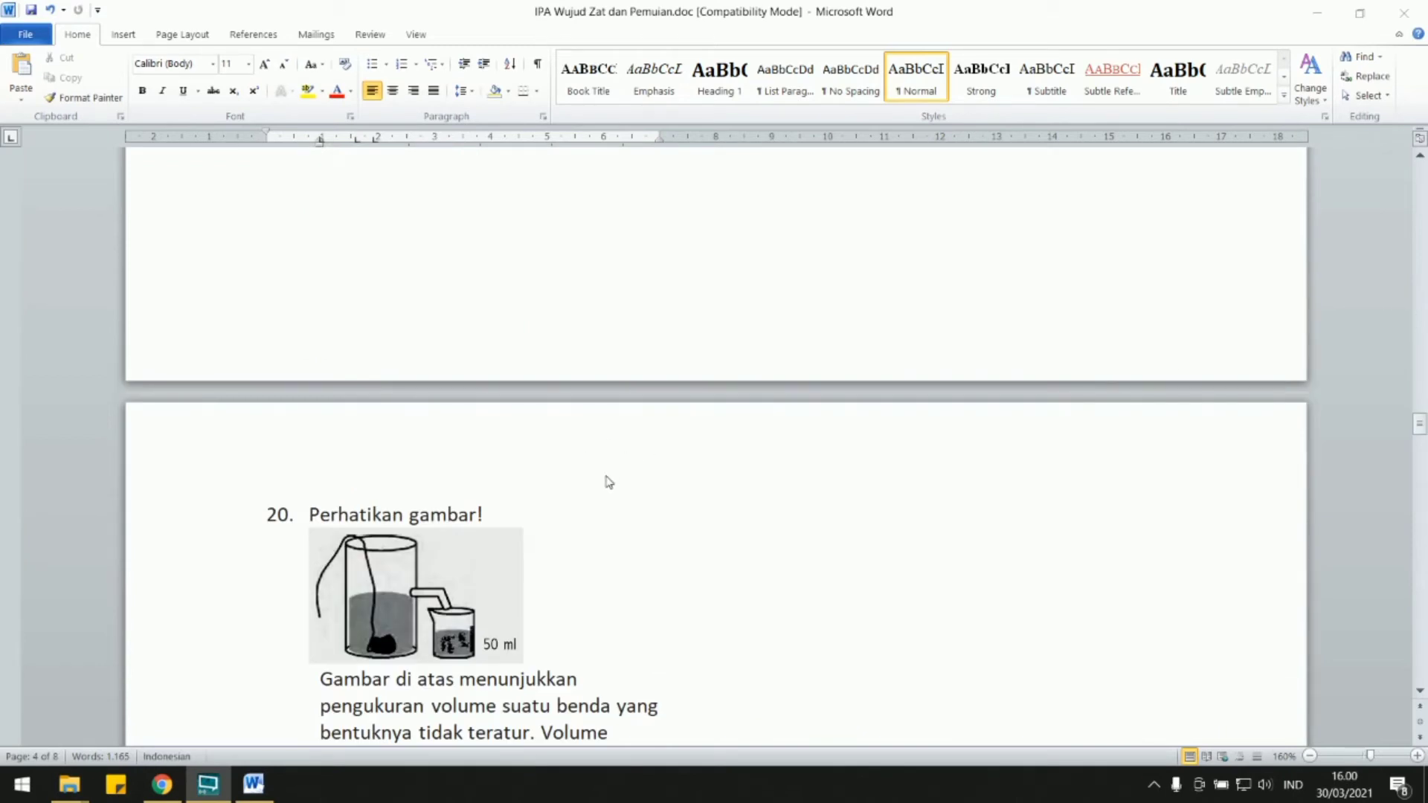
Return to the start of the document and place the cursor after option c of question 1.
left_click(606, 477)
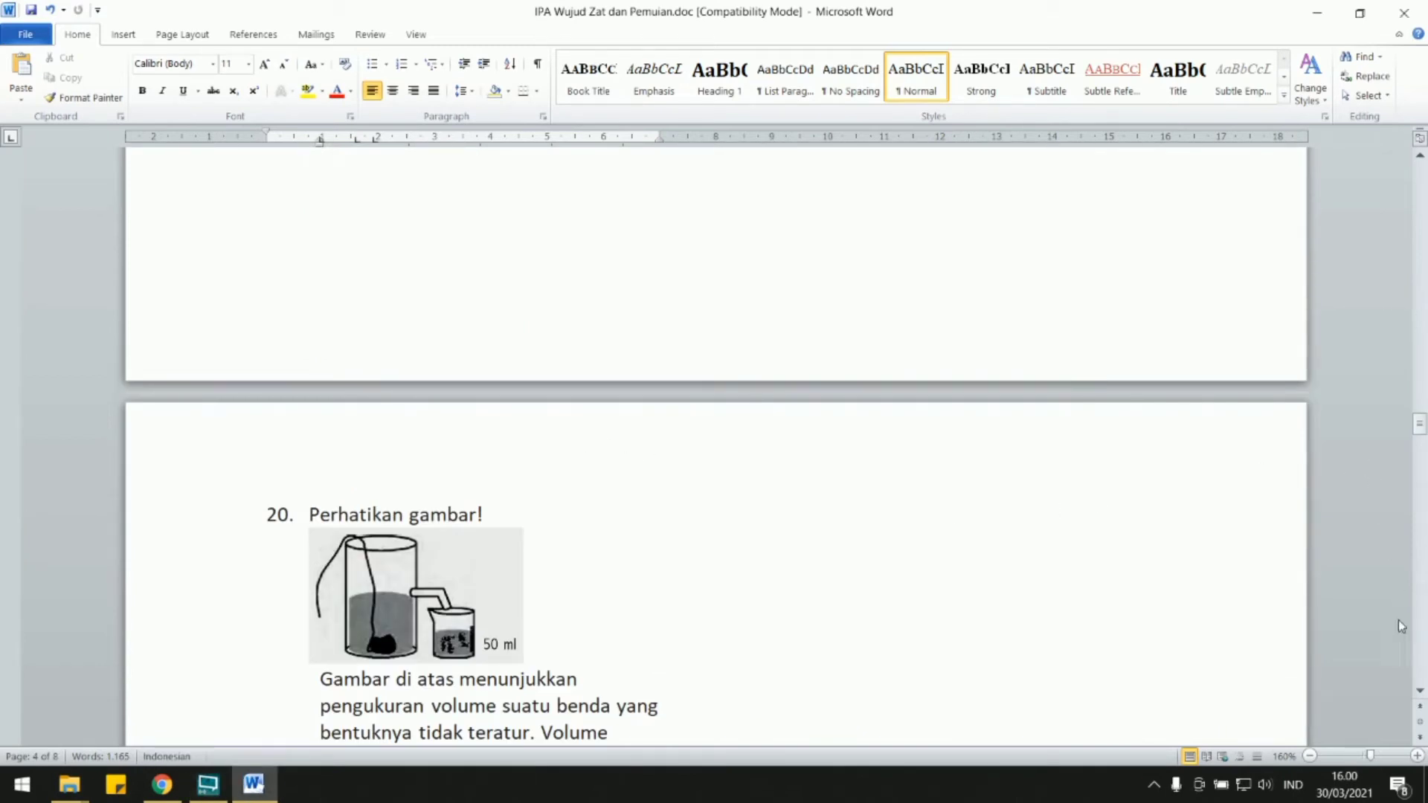
left_click_drag(1421, 427, 1420, 173)
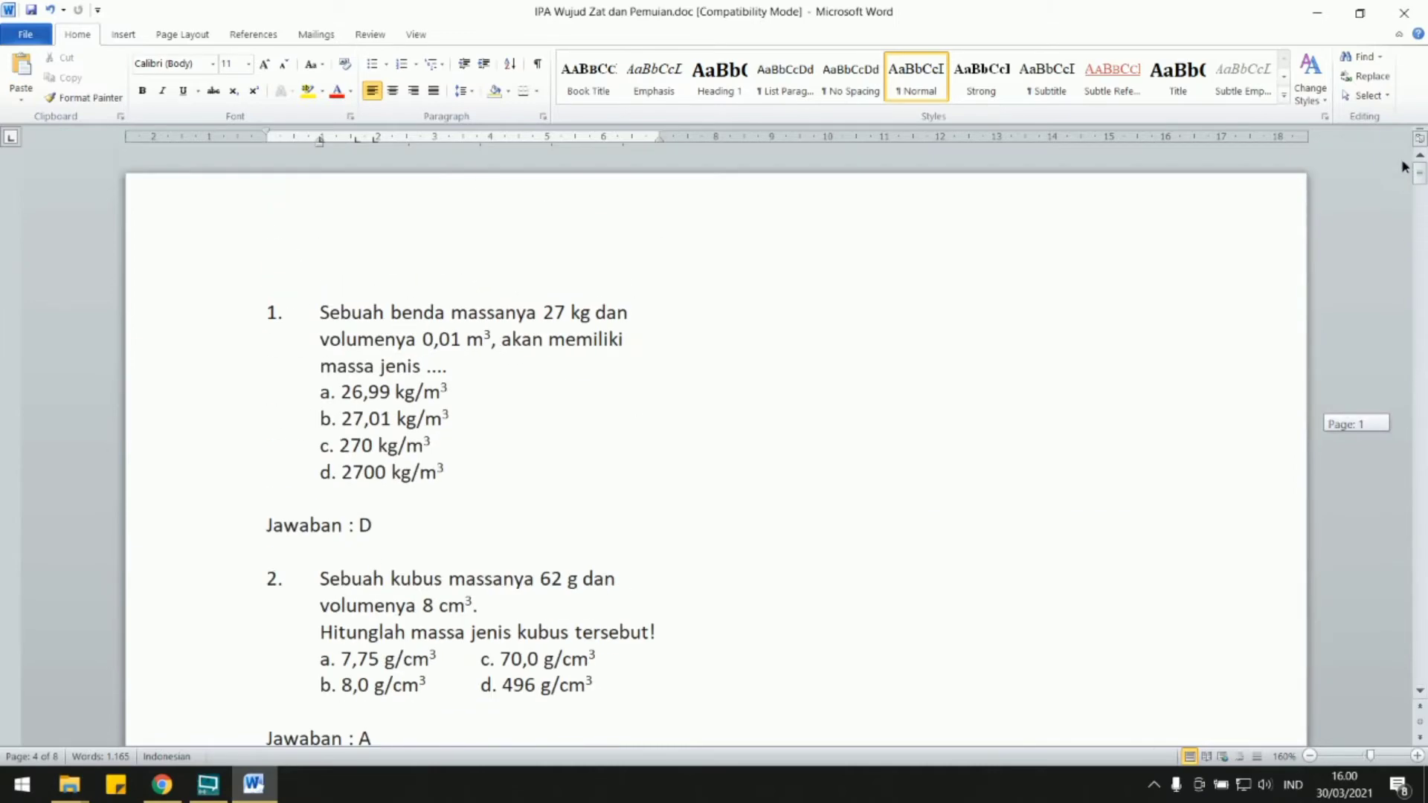
left_click(462, 447)
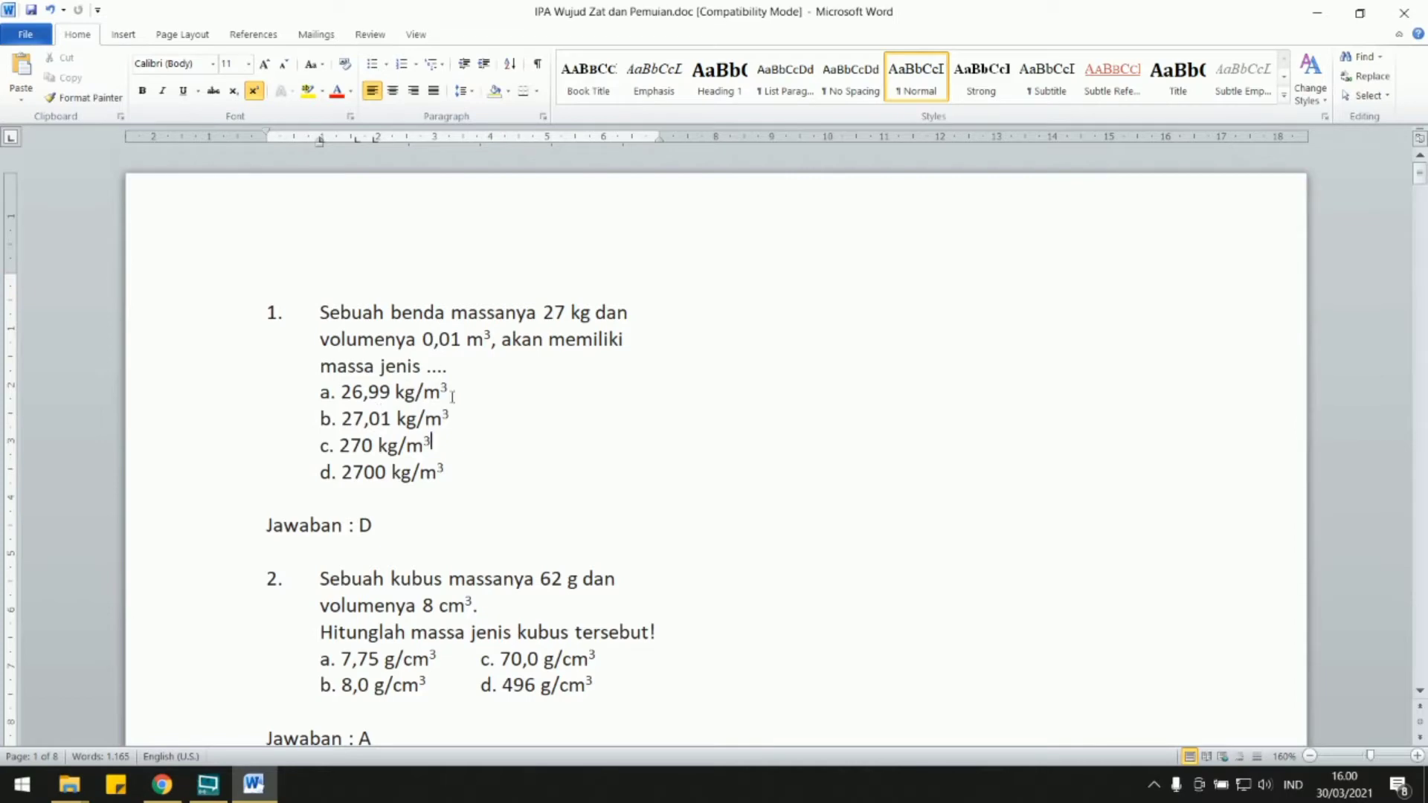
Print the whole IPA Wujud Zat dan Pemuian.doc document using the Microsoft Print to PDF printer.
left_click(23, 40)
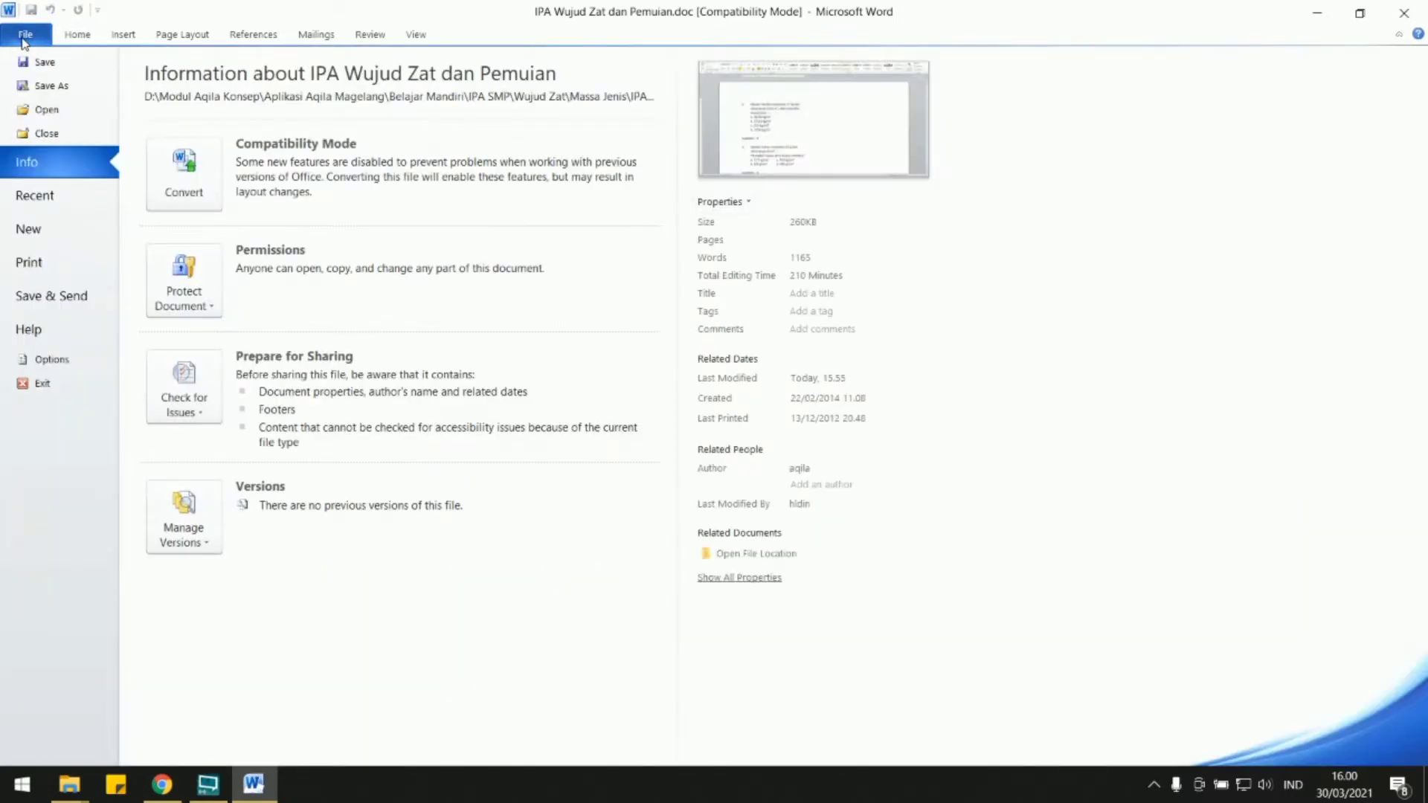
left_click(79, 34)
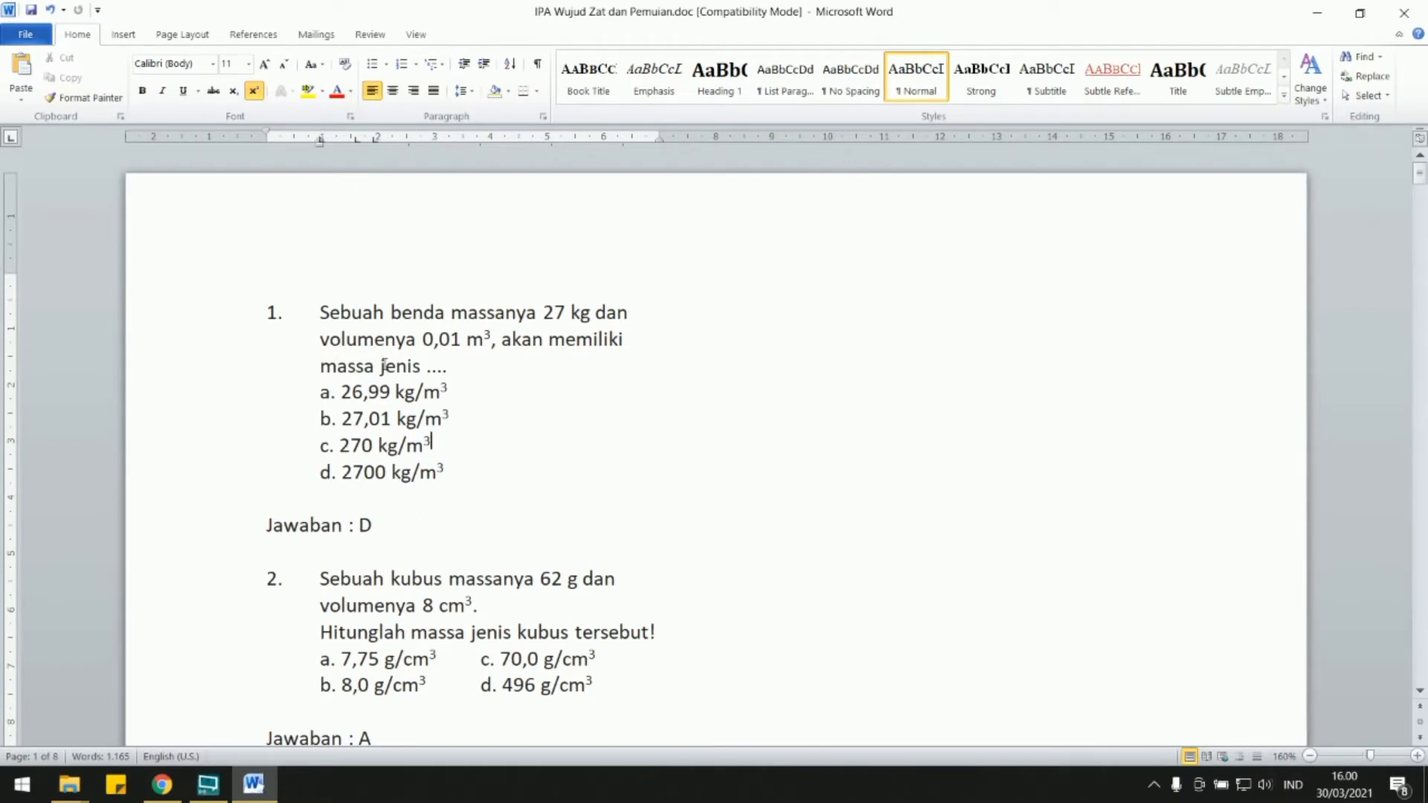
left_click(37, 36)
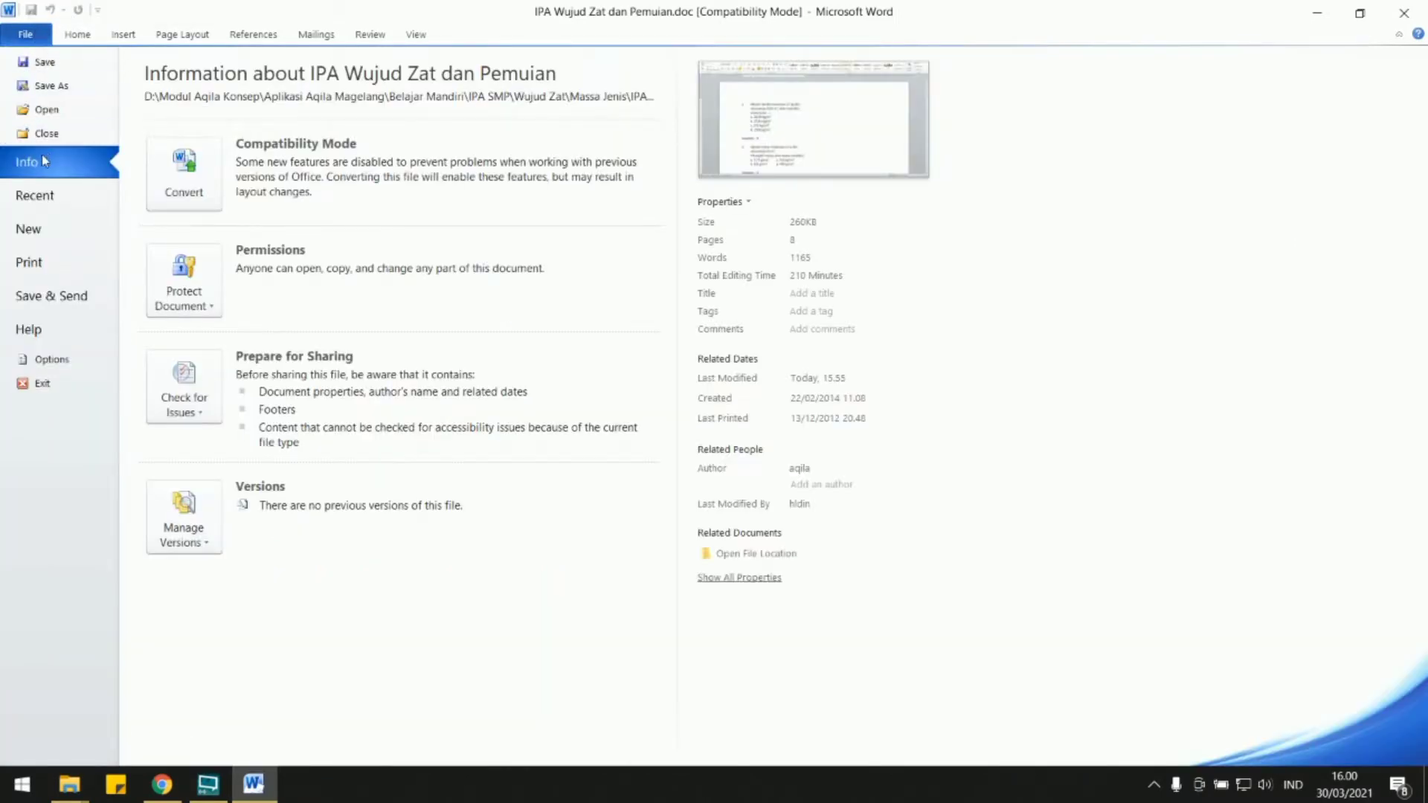
left_click(29, 261)
left_click(198, 208)
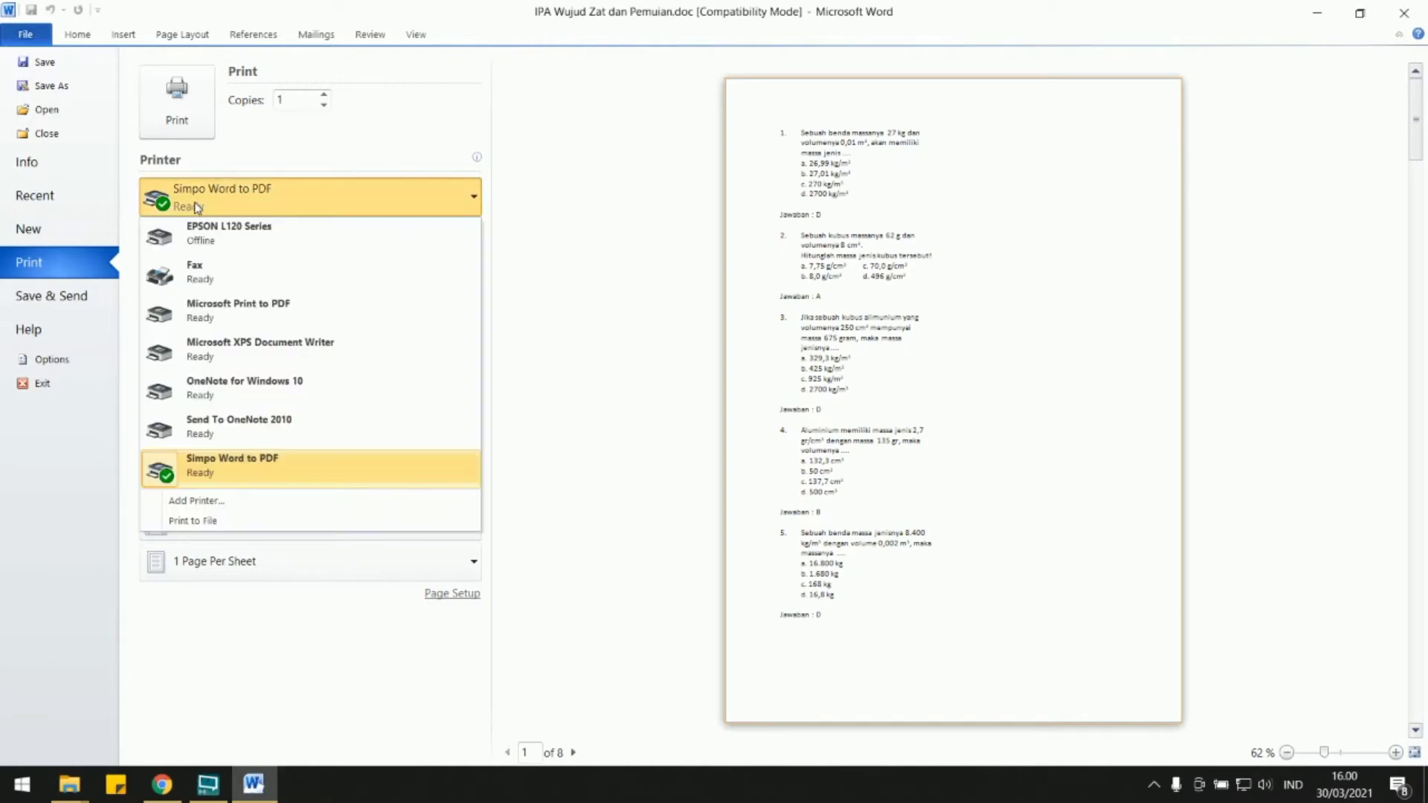
left_click(224, 311)
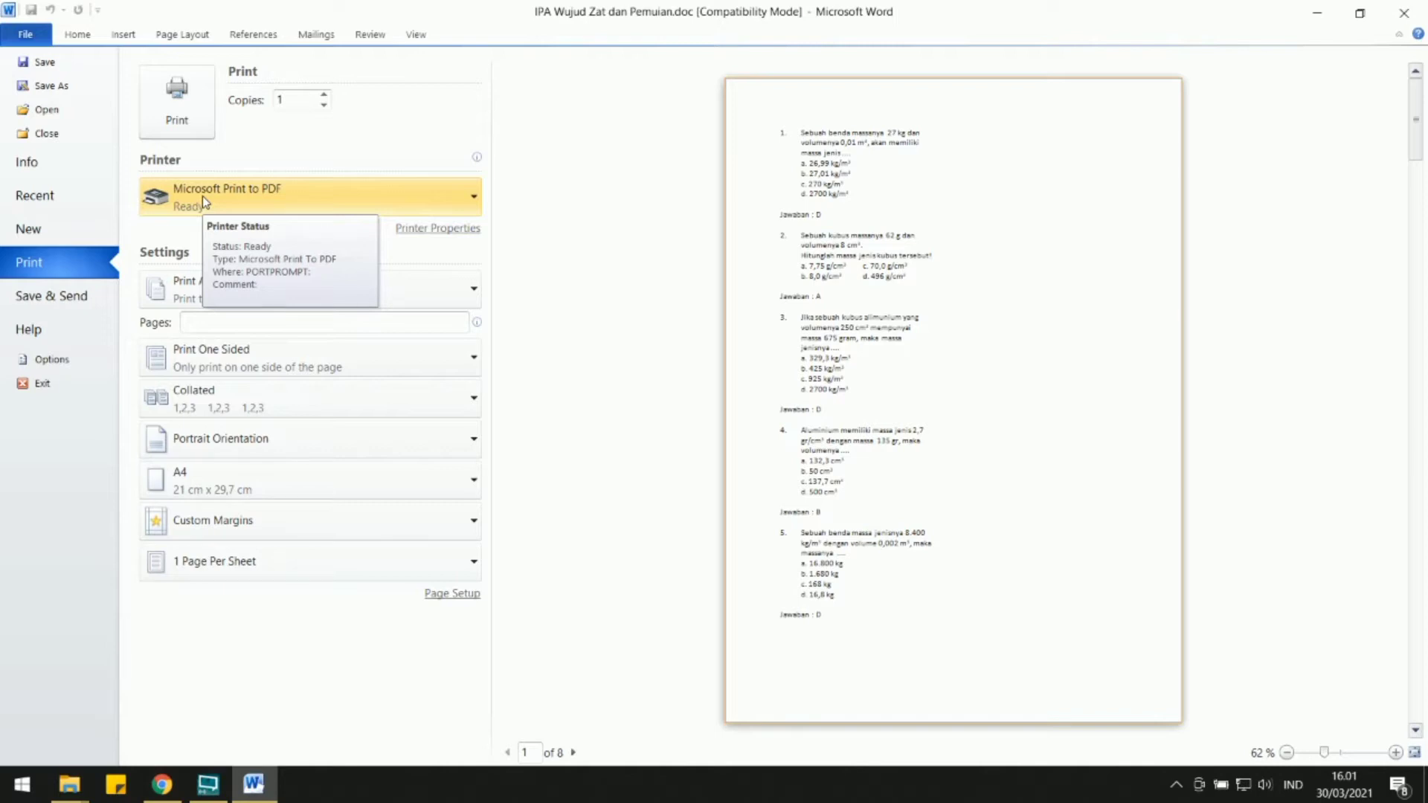
left_click(179, 119)
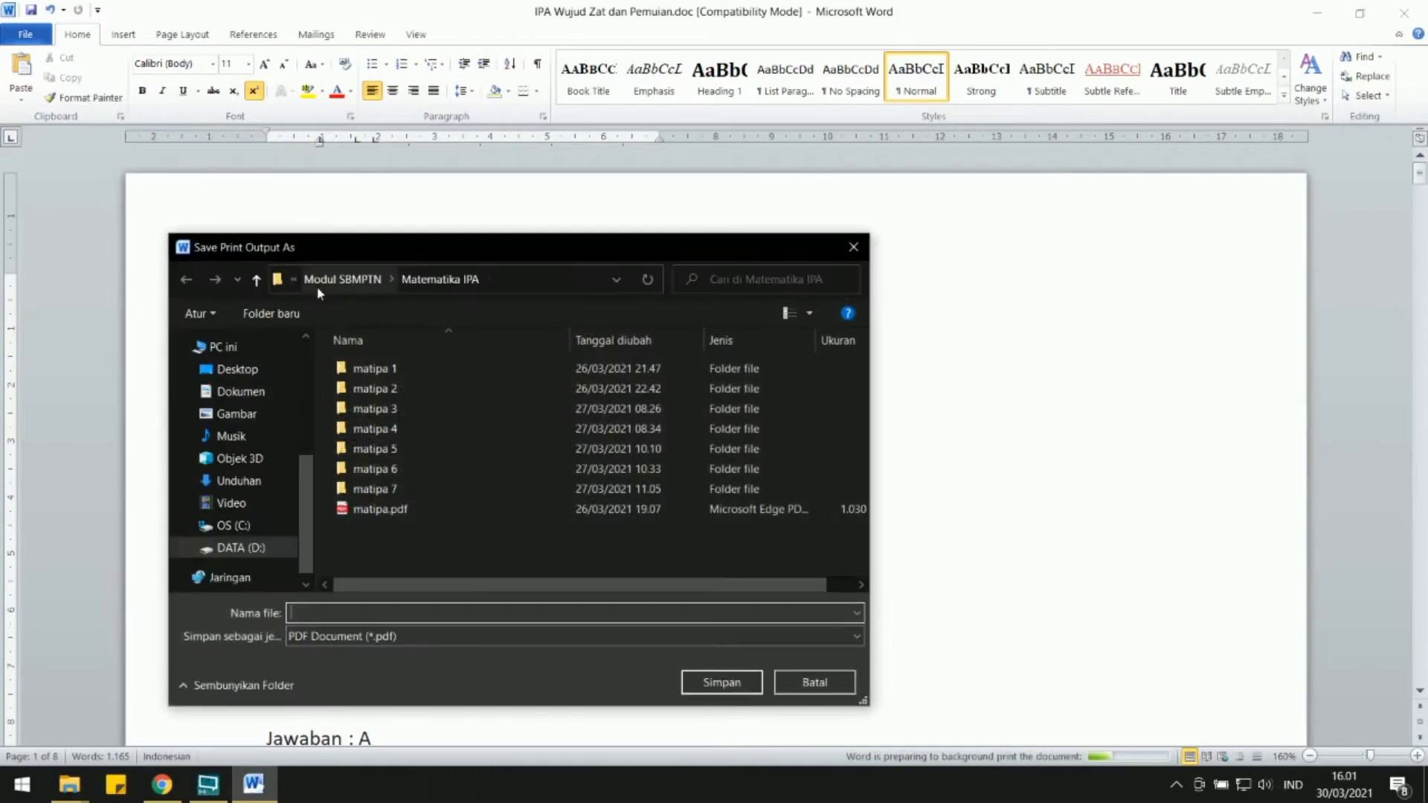
Set the PDF's save location to Modul Aqila Konsep > Aplikasi Aqila Magelang > Belajar Mandiri > IPA SMP > Wujud Zat > Massa Jenis.
left_click(256, 281)
left_click(257, 281)
left_click(257, 280)
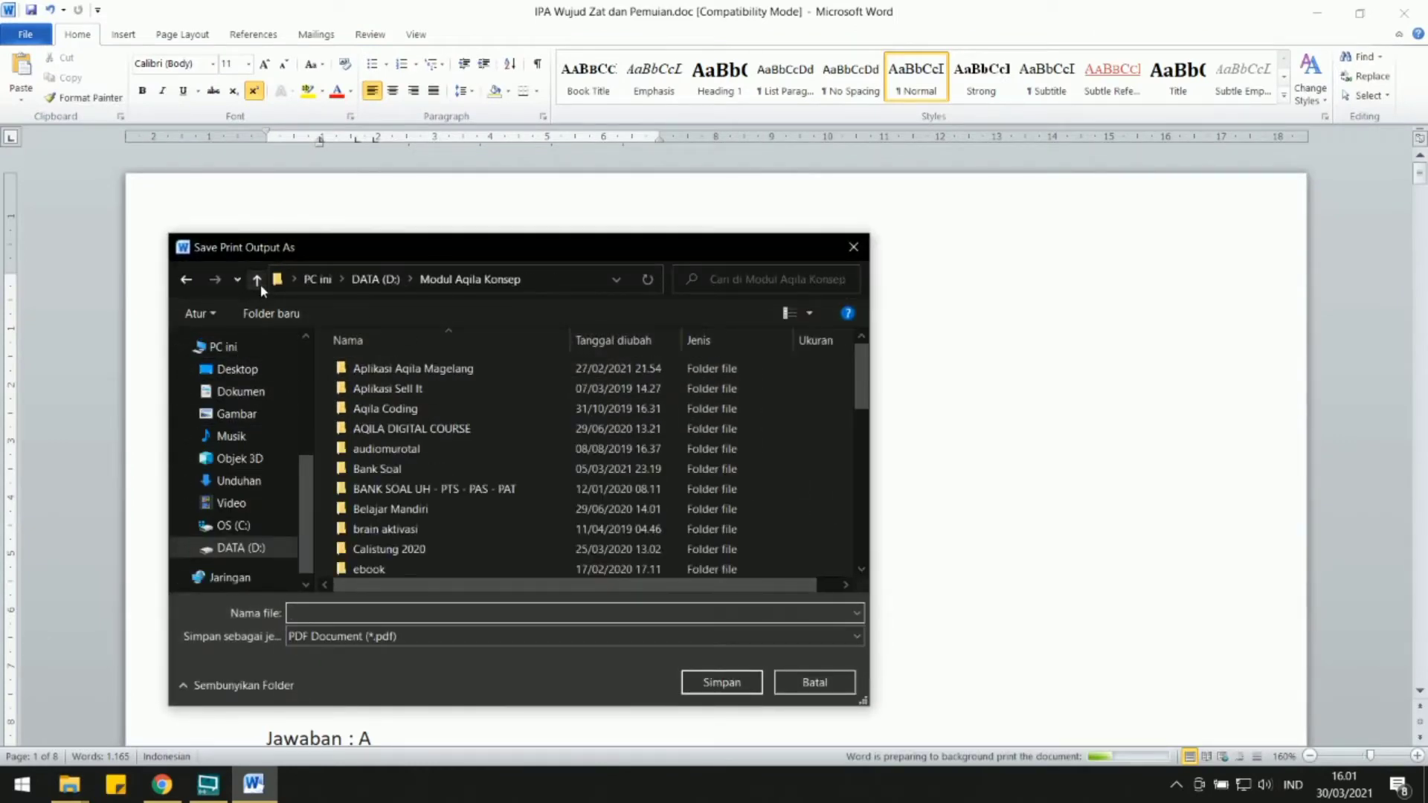
double_click(403, 369)
double_click(398, 370)
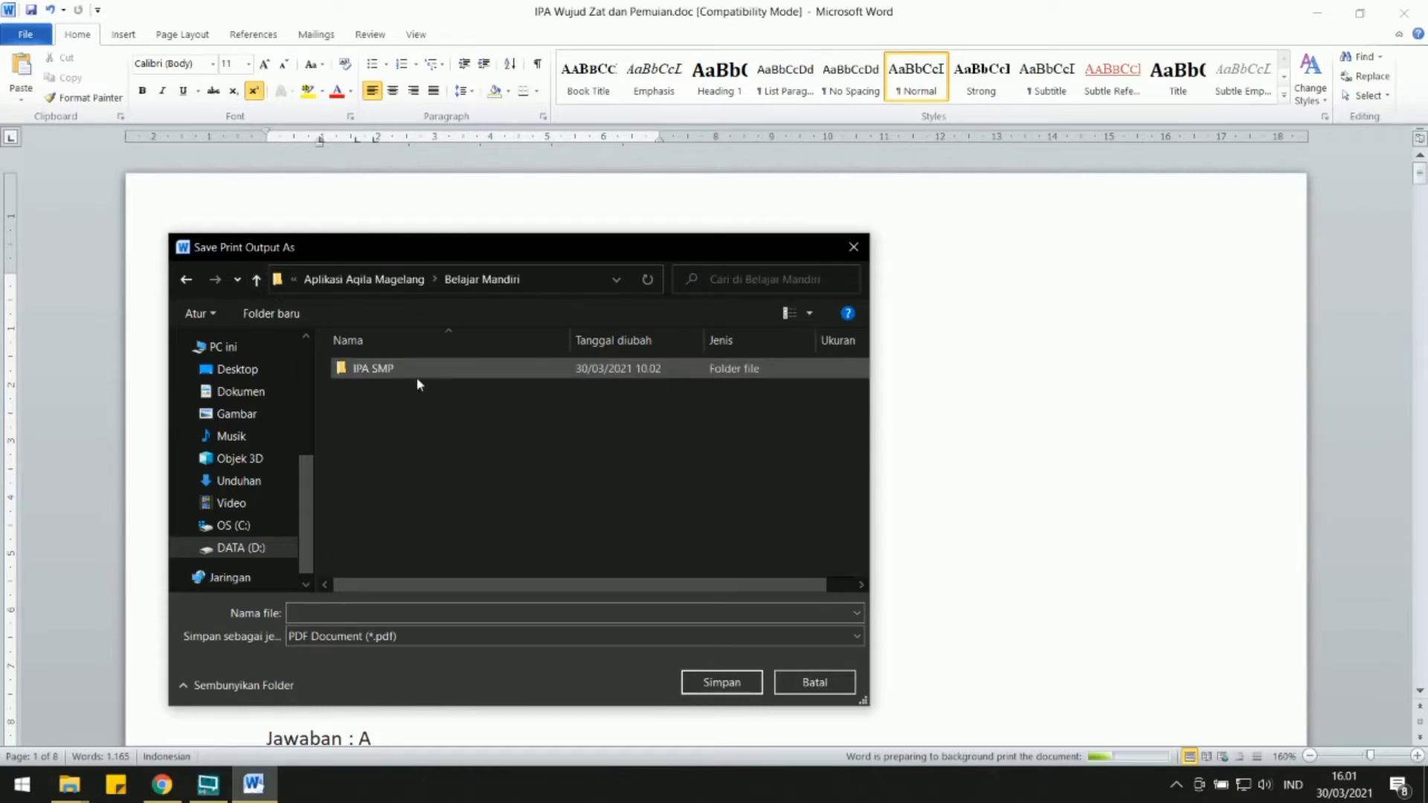
double_click(396, 372)
double_click(383, 408)
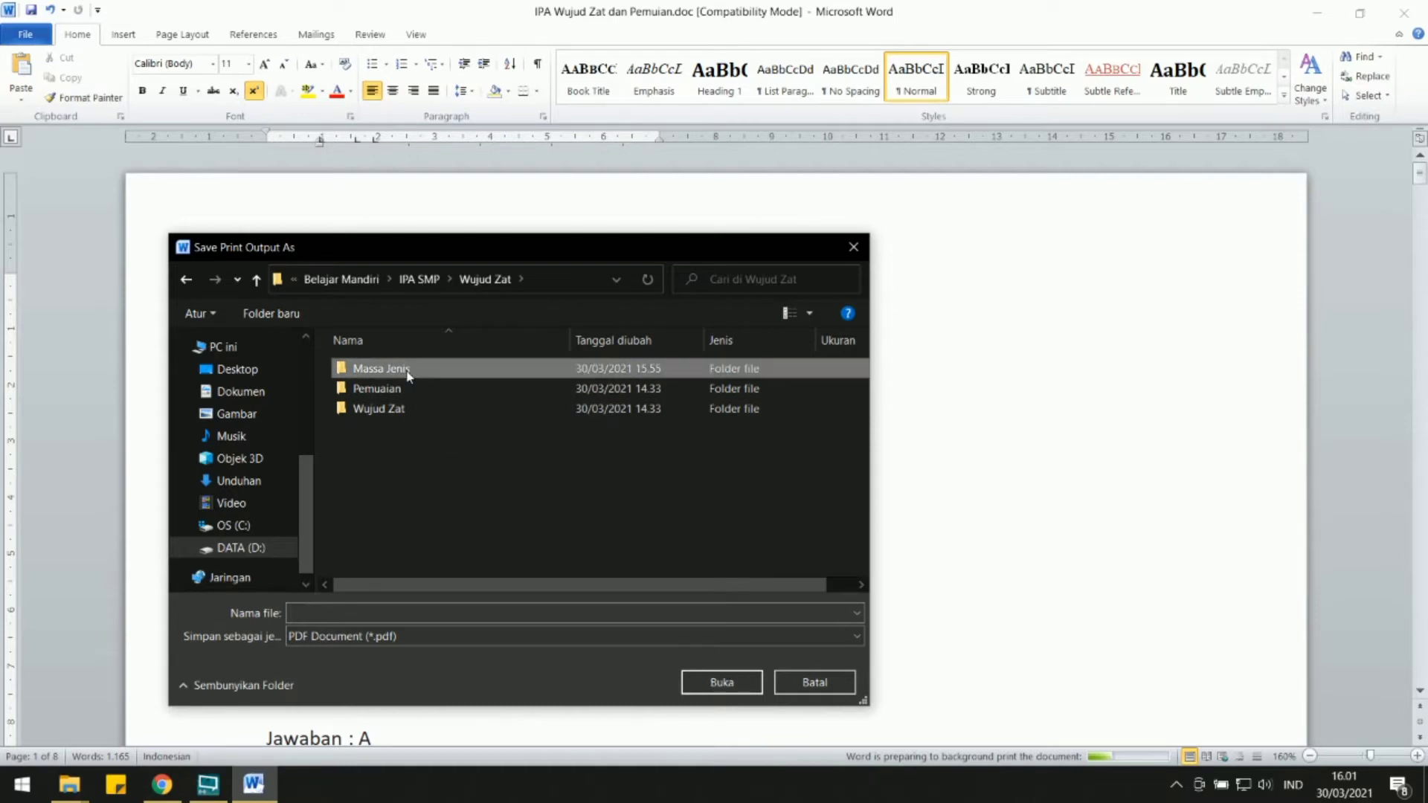
double_click(408, 375)
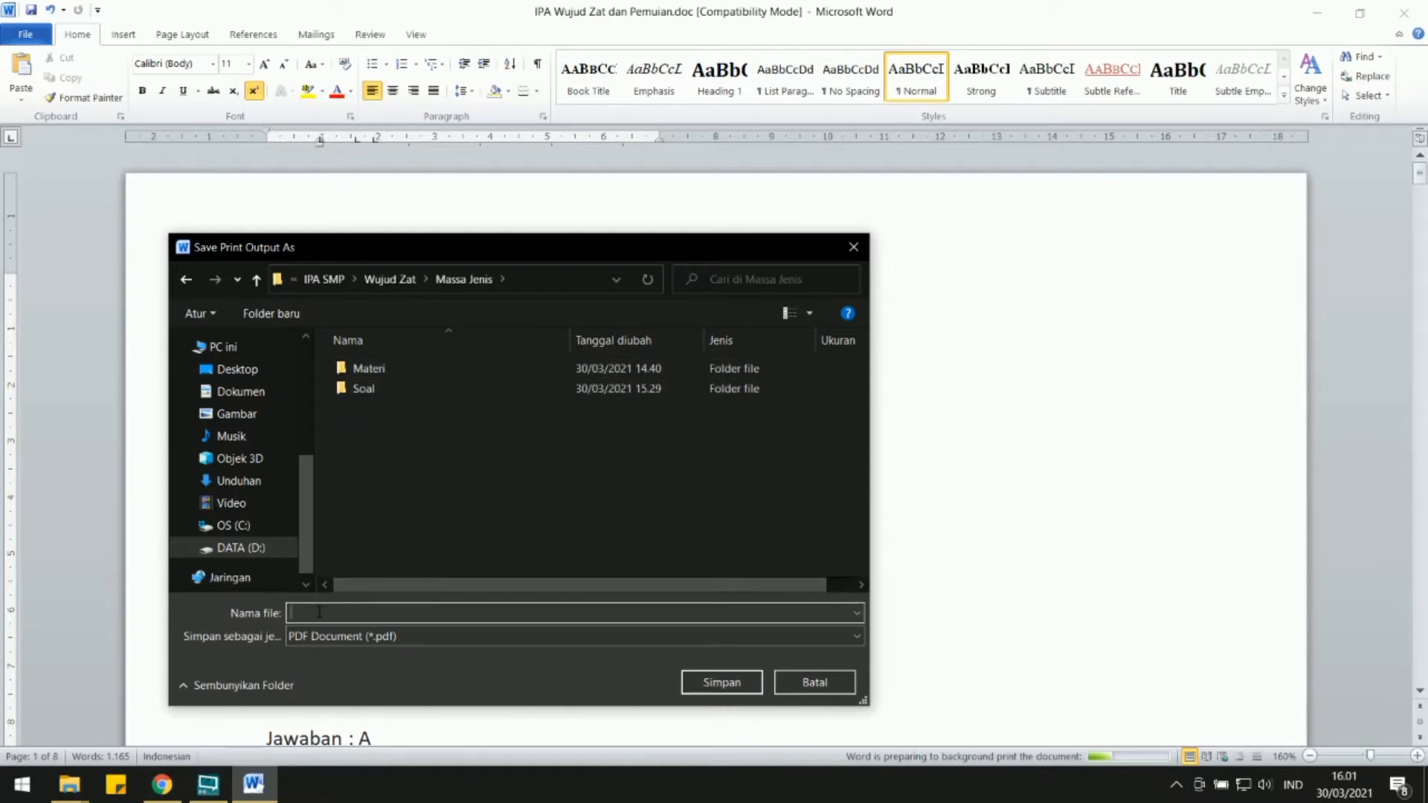
Name the PDF output "soal masa jenis" and save it.
type("ma")
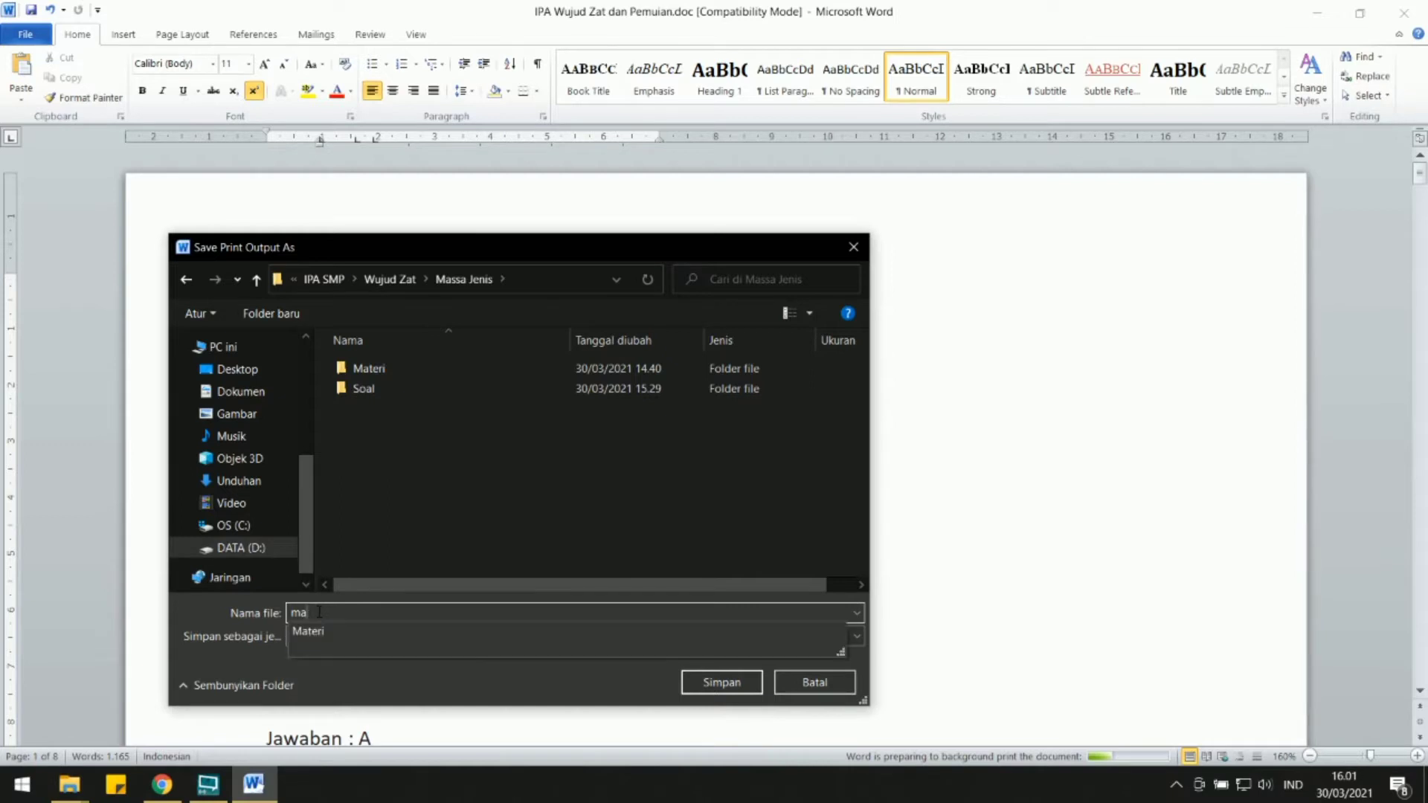
key("BackSpace")
key("BackSpace")
type("mater")
key("BackSpace")
key("BackSpace")
key("BackSpace")
key("BackSpace")
key("BackSpace")
type("soal m")
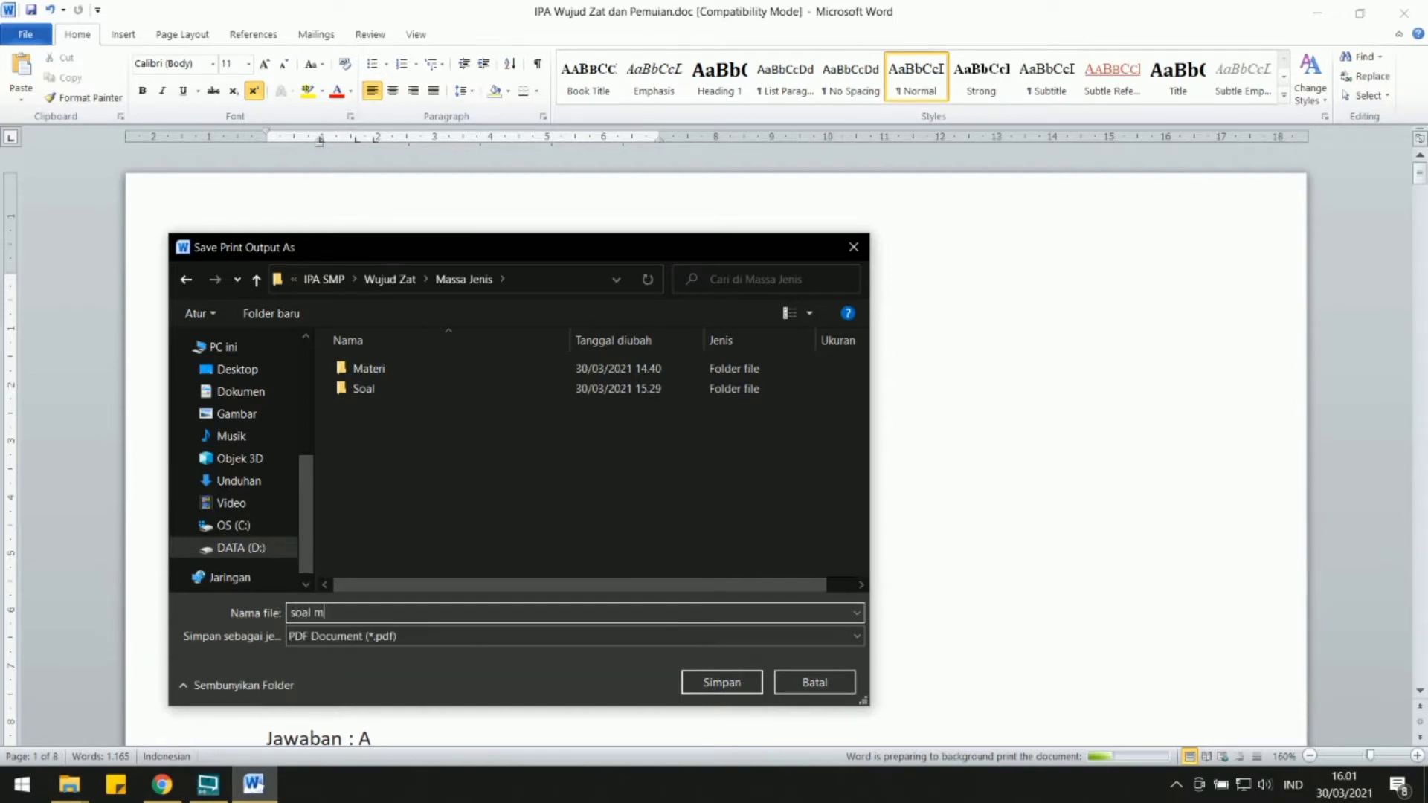
type("asa jenis")
key("Return")
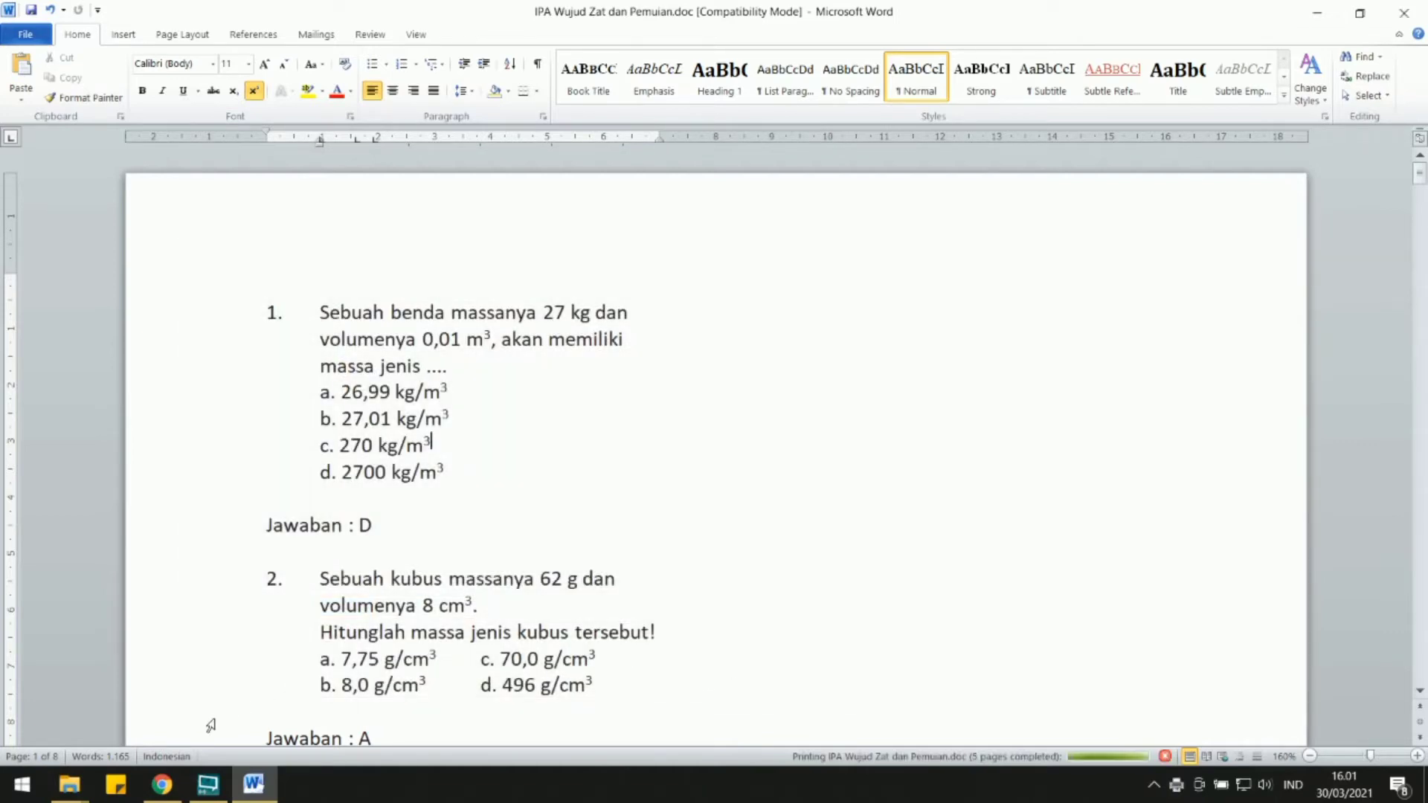
Open soal masa jenis.pdf from the Massa Jenis folder in Adobe Reader and maximize its window.
mouse_move(70, 784)
left_click(283, 707)
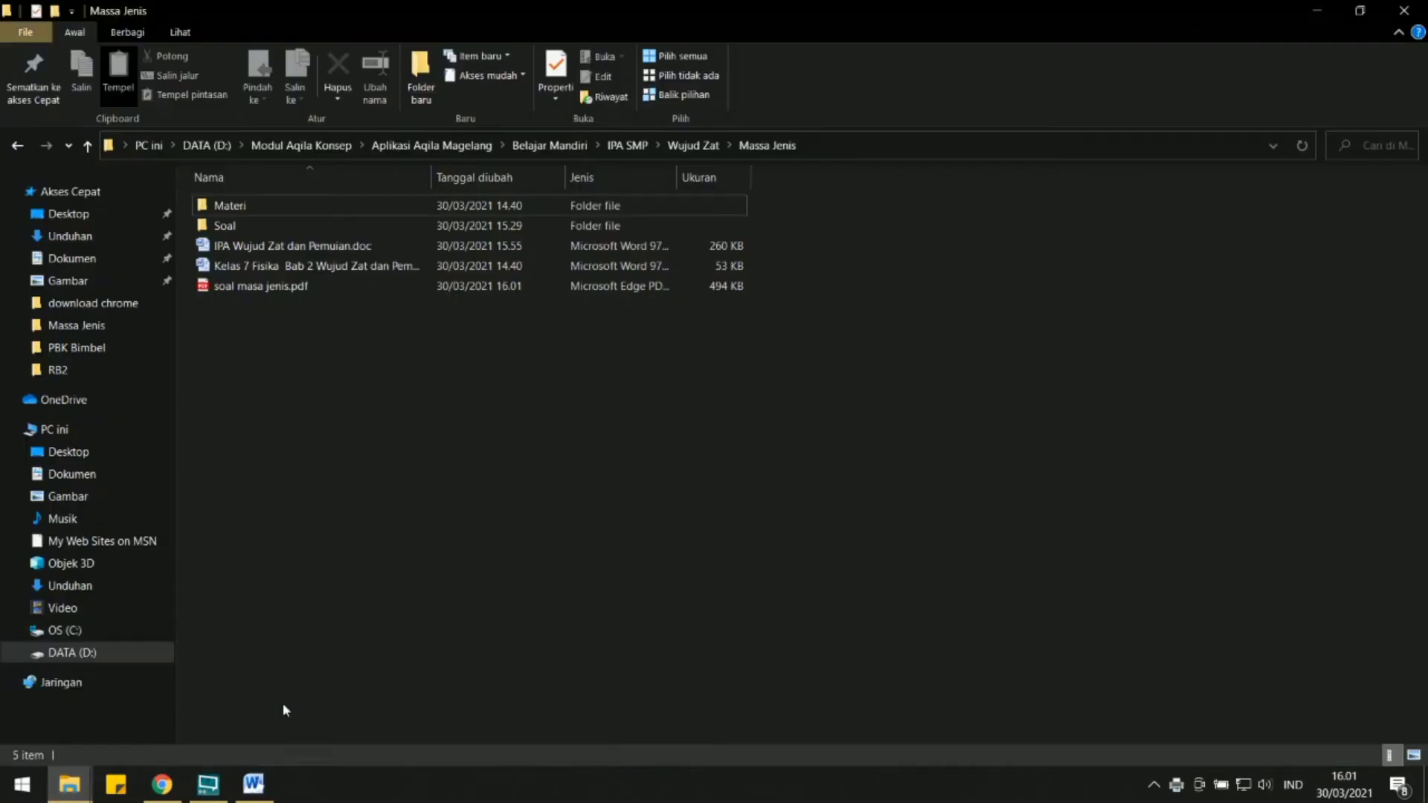
left_click(255, 290)
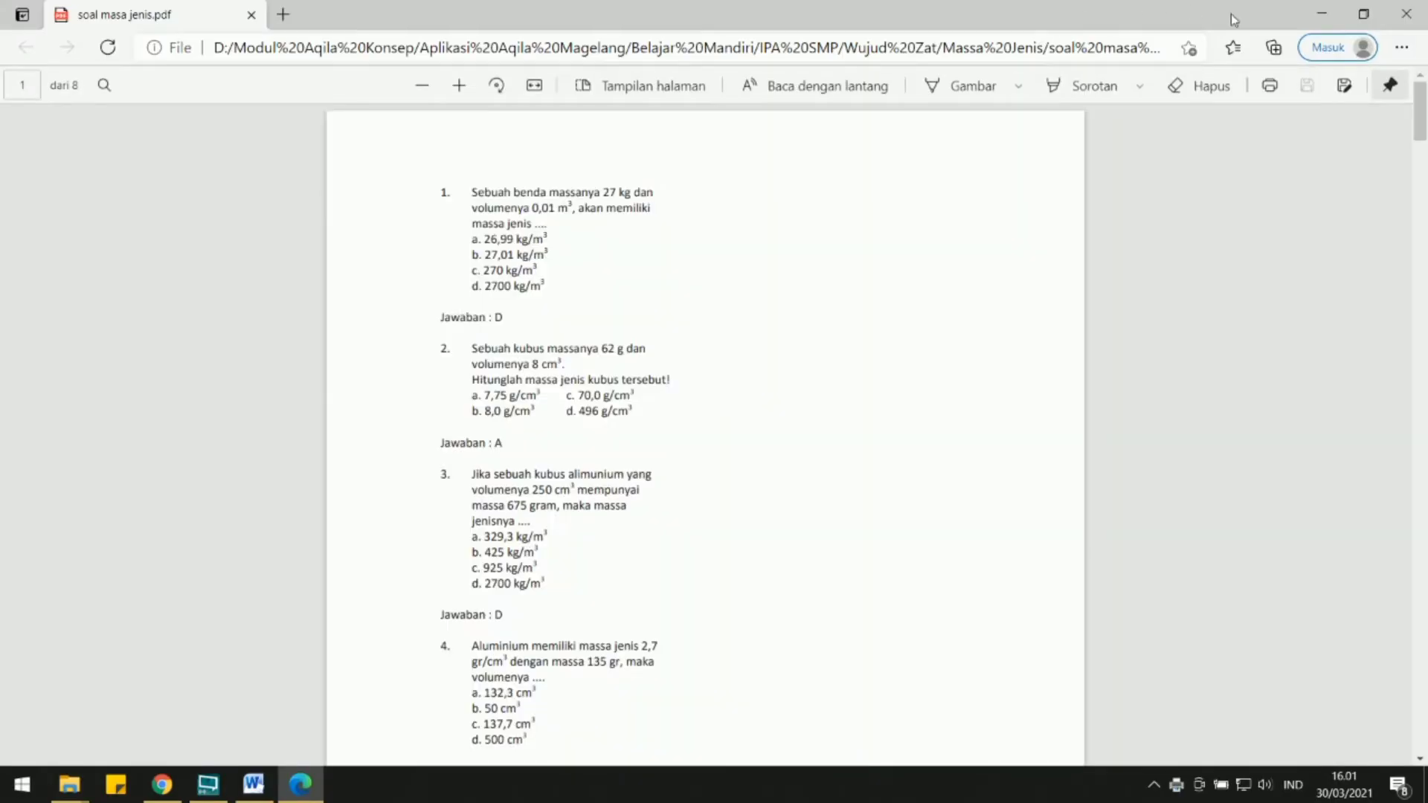
left_click(1404, 14)
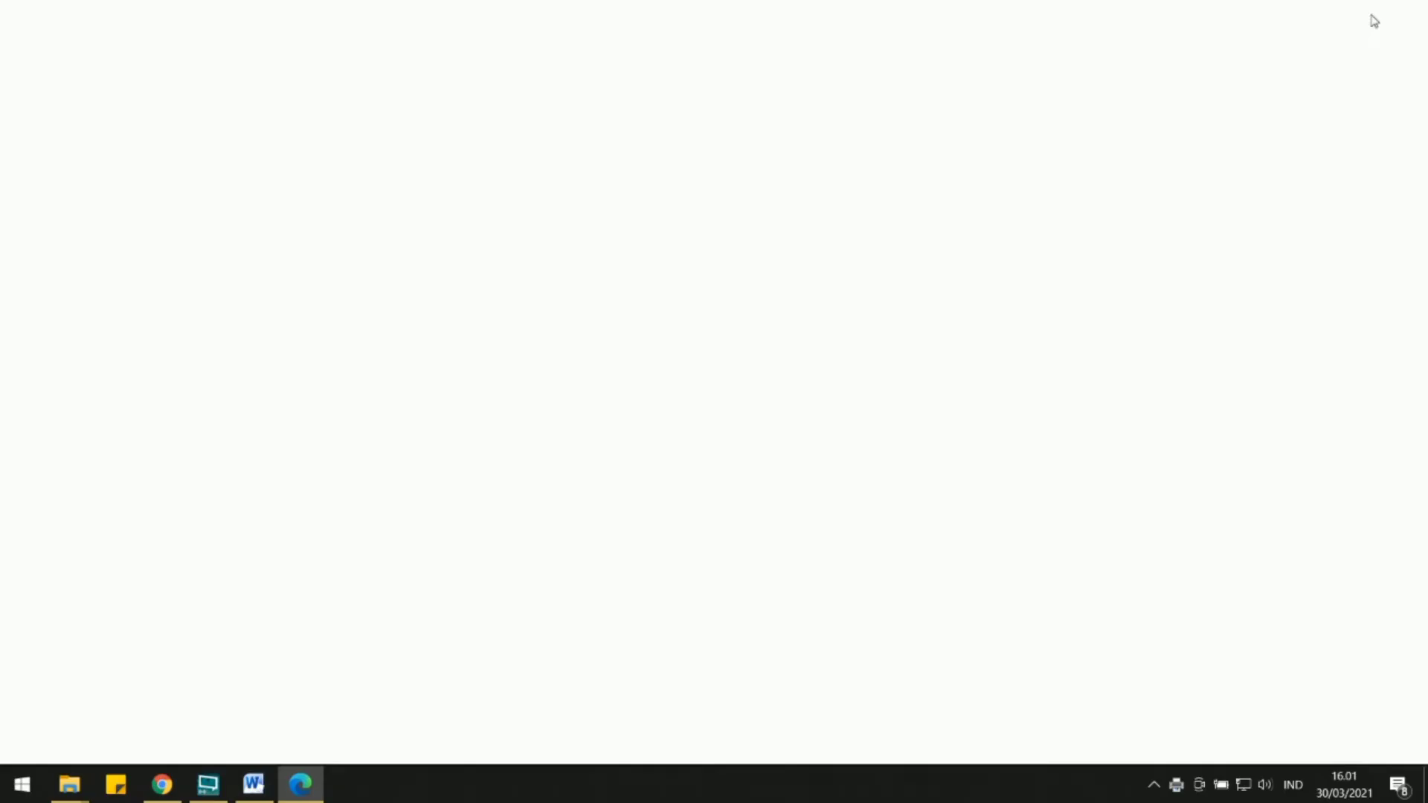
right_click(290, 288)
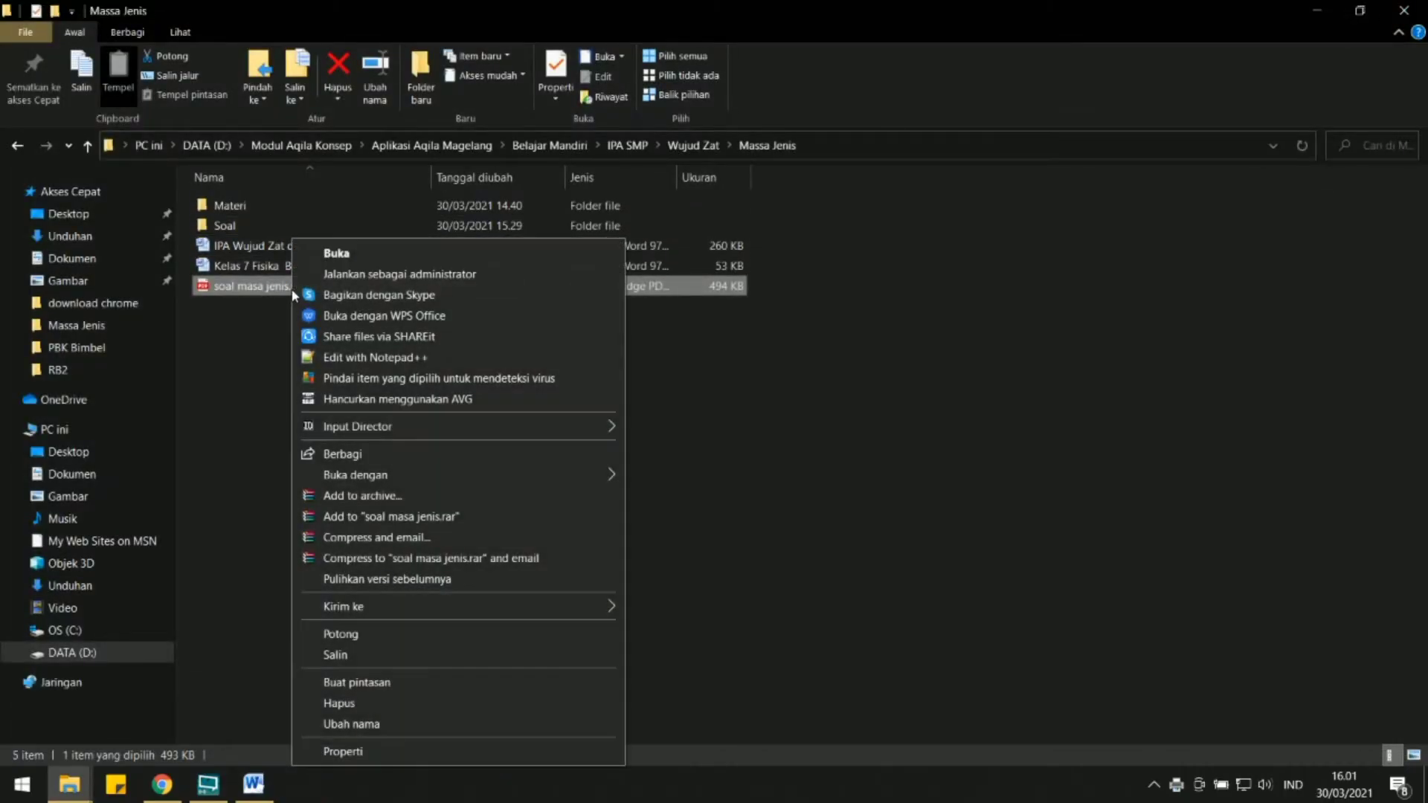
mouse_move(360, 480)
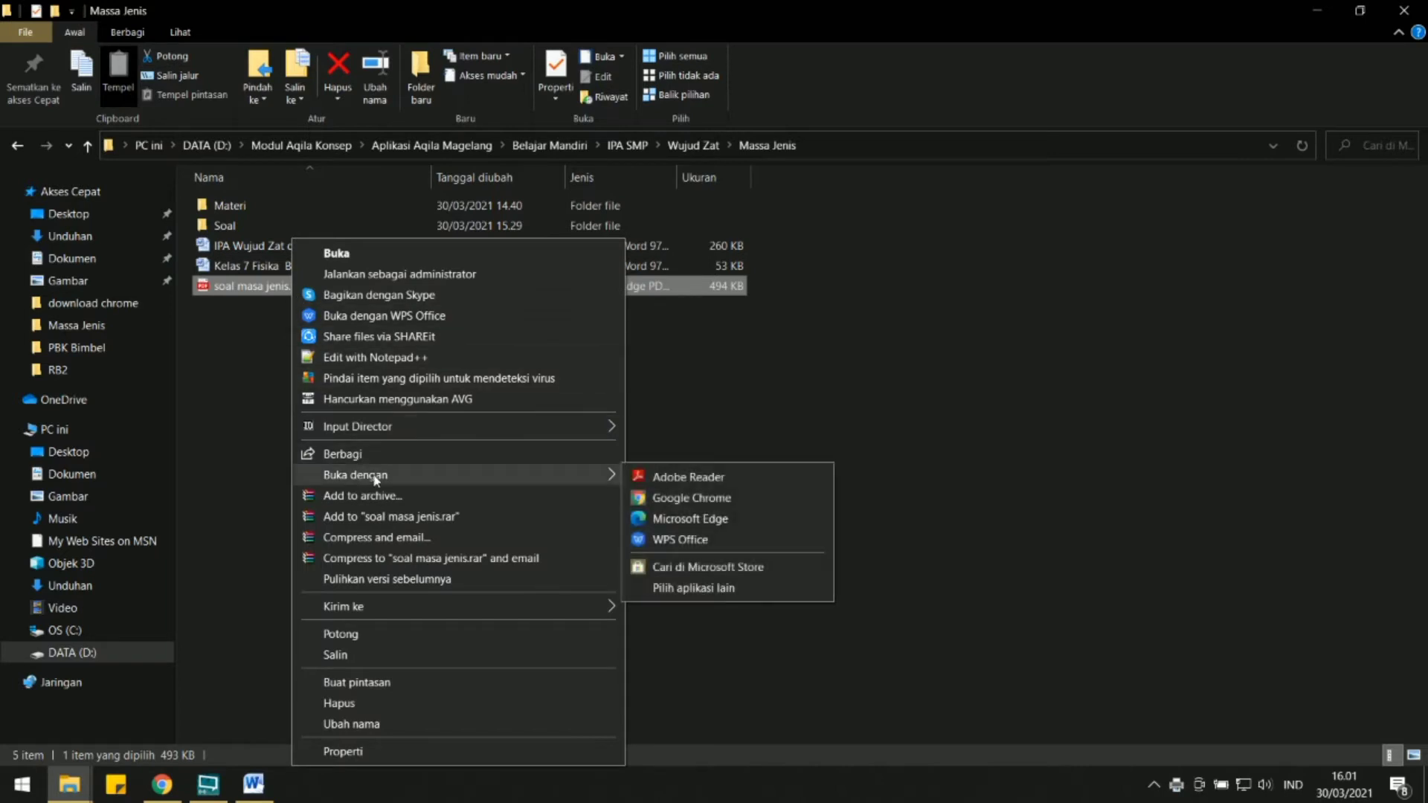
left_click(660, 487)
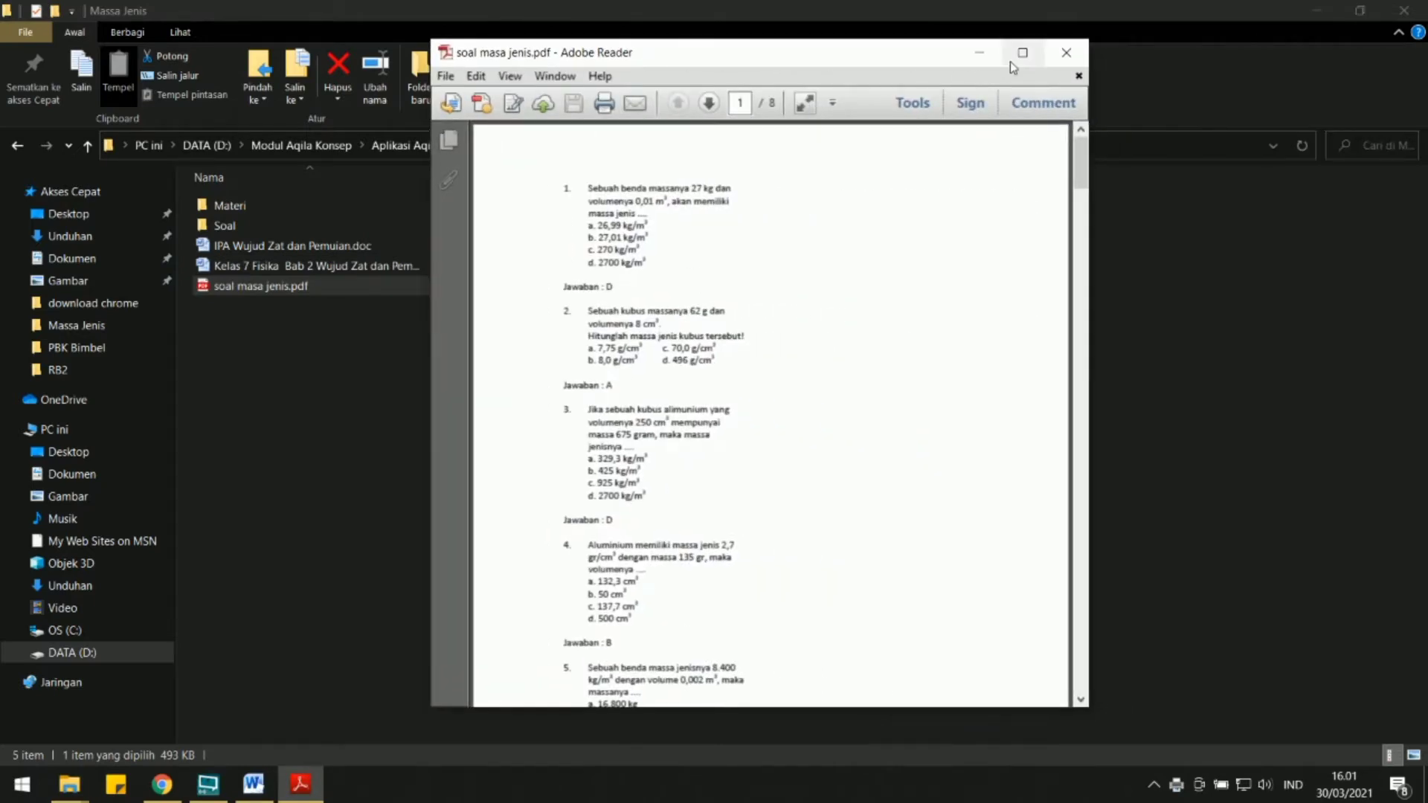
left_click(1014, 58)
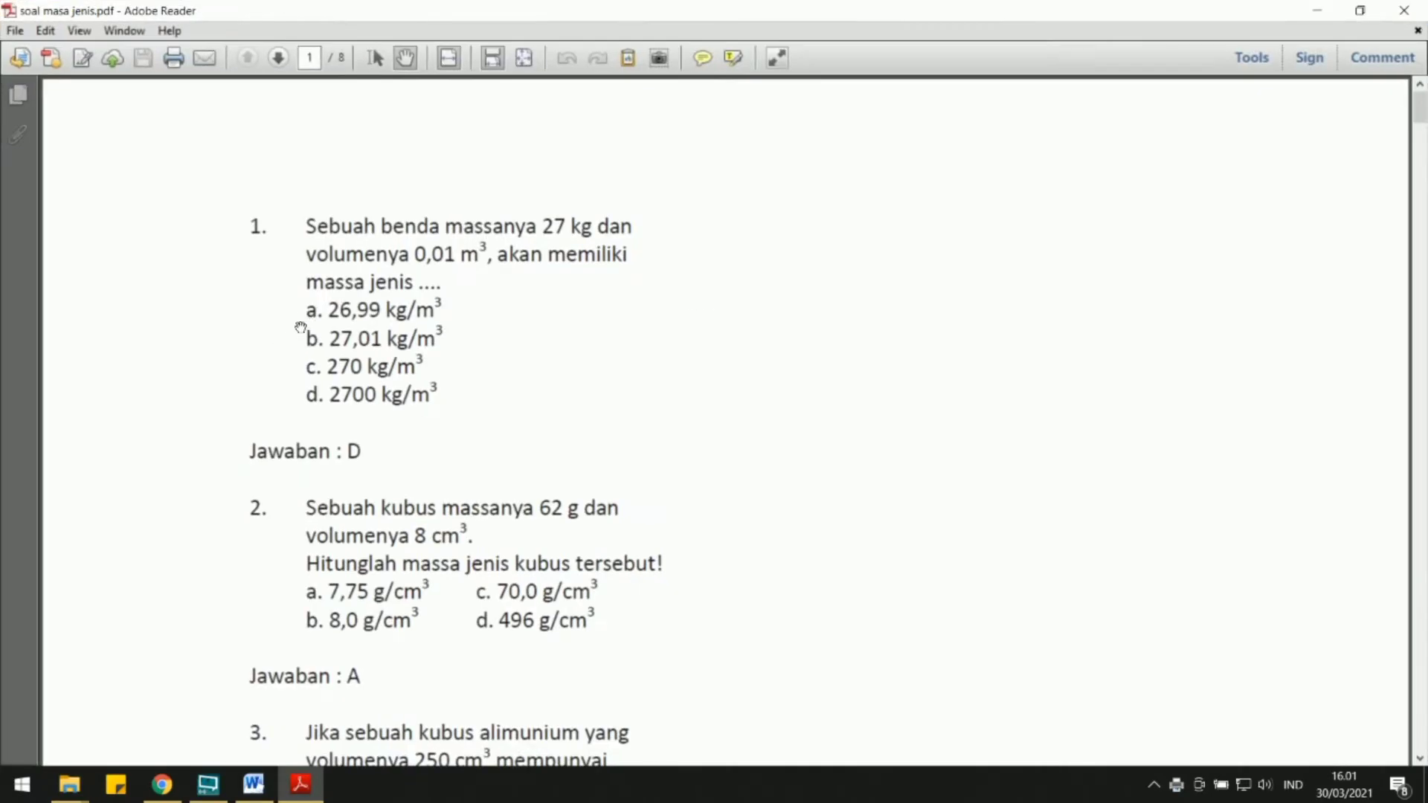
Switch to File Explorer and copy ease-icon-site-hd3.png from the Gambar folder.
left_click(69, 784)
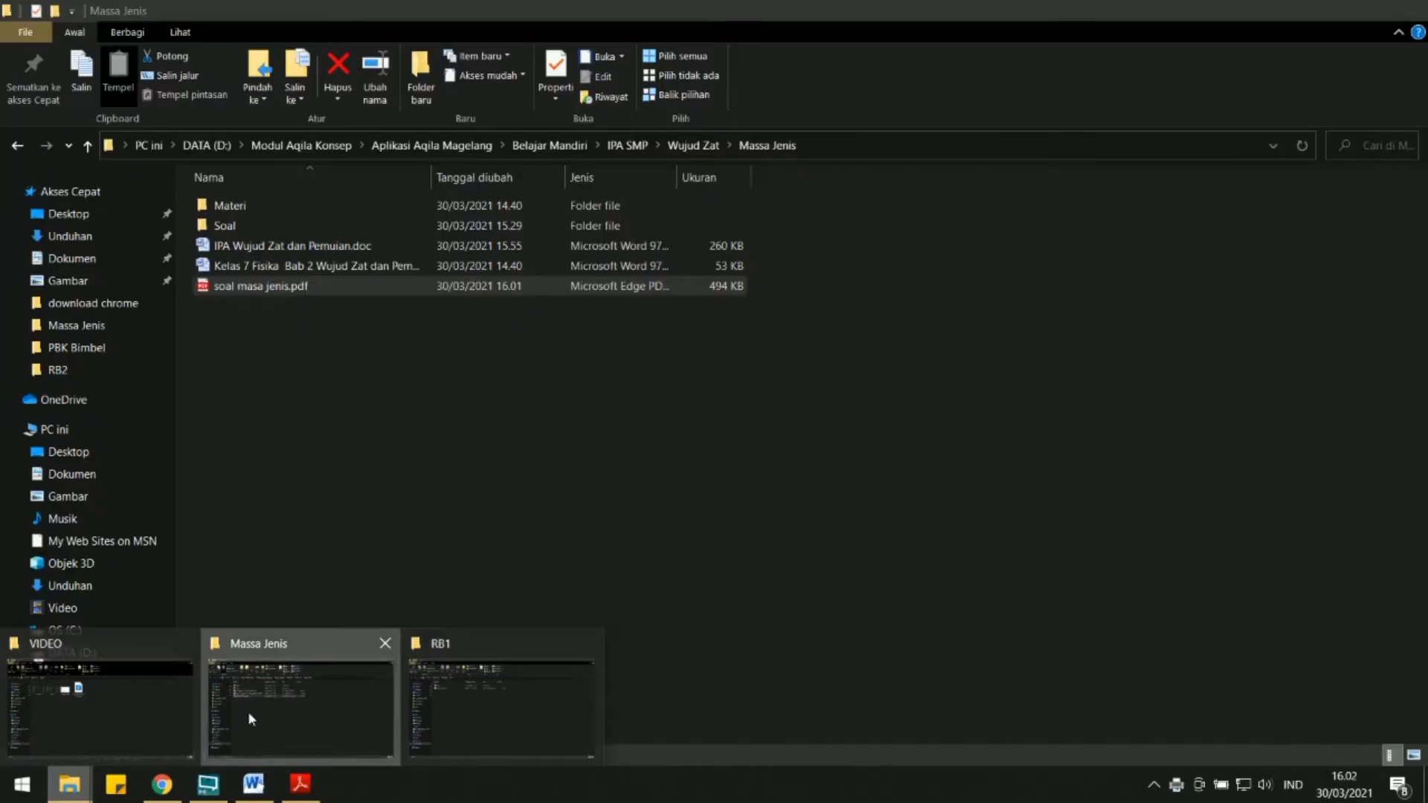
left_click(248, 719)
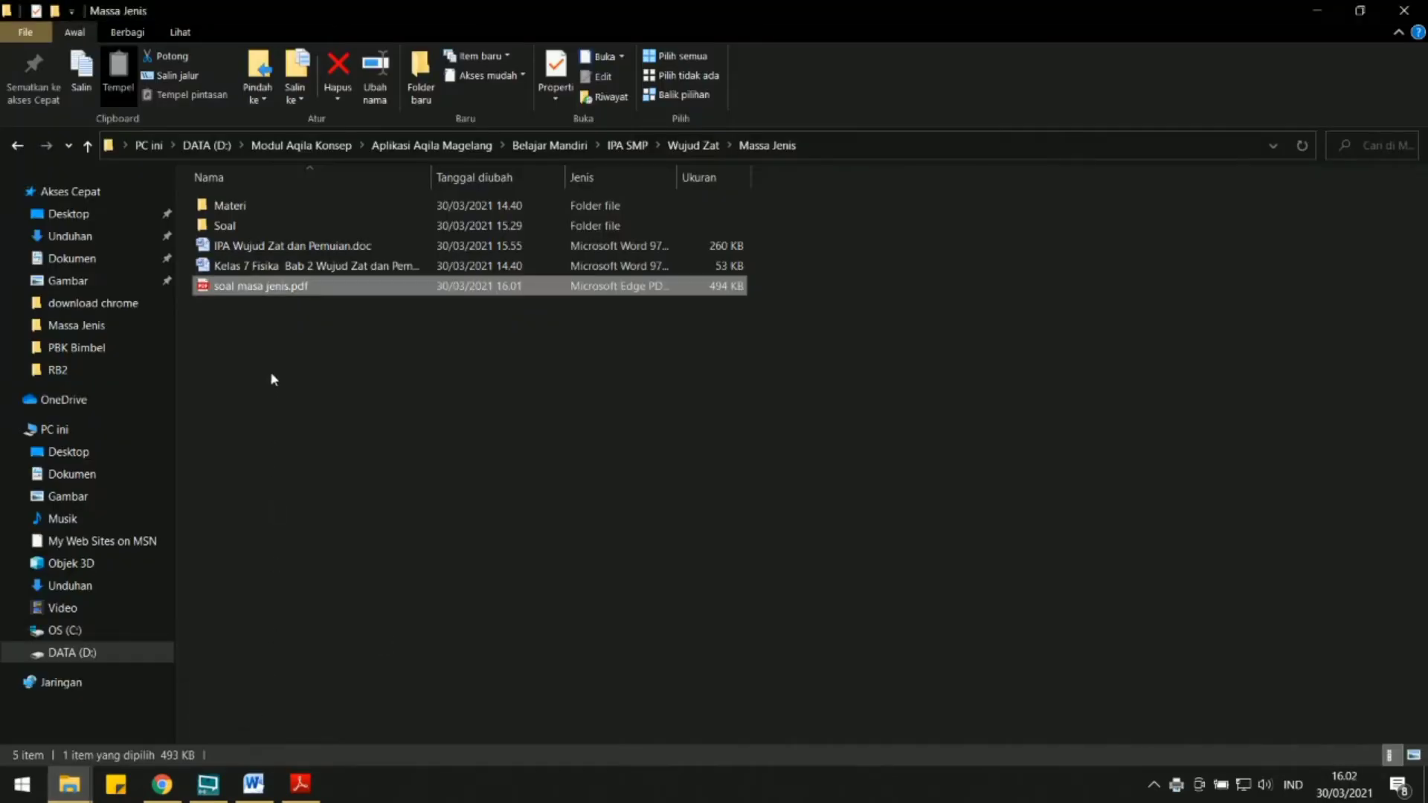
double_click(266, 223)
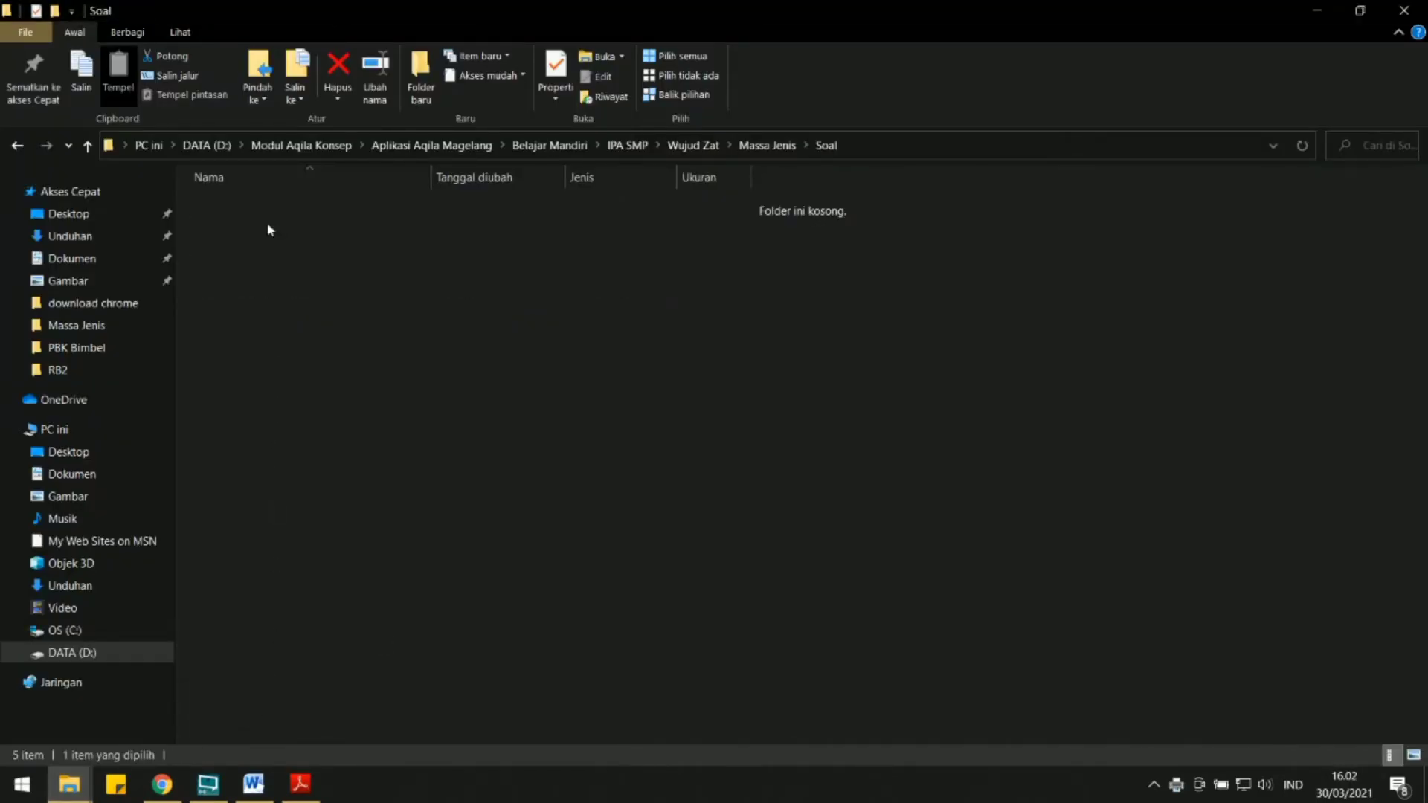
left_click(88, 145)
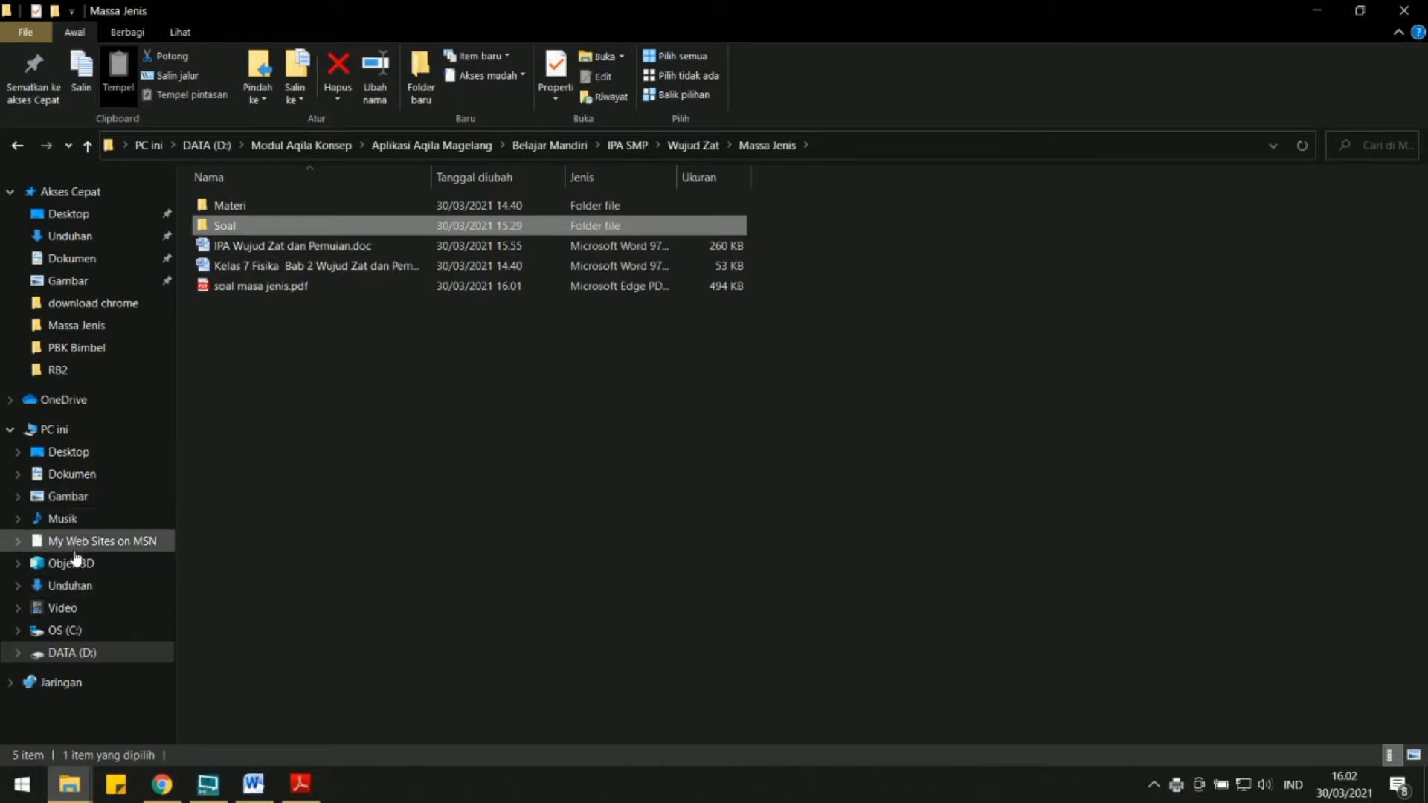
left_click(81, 497)
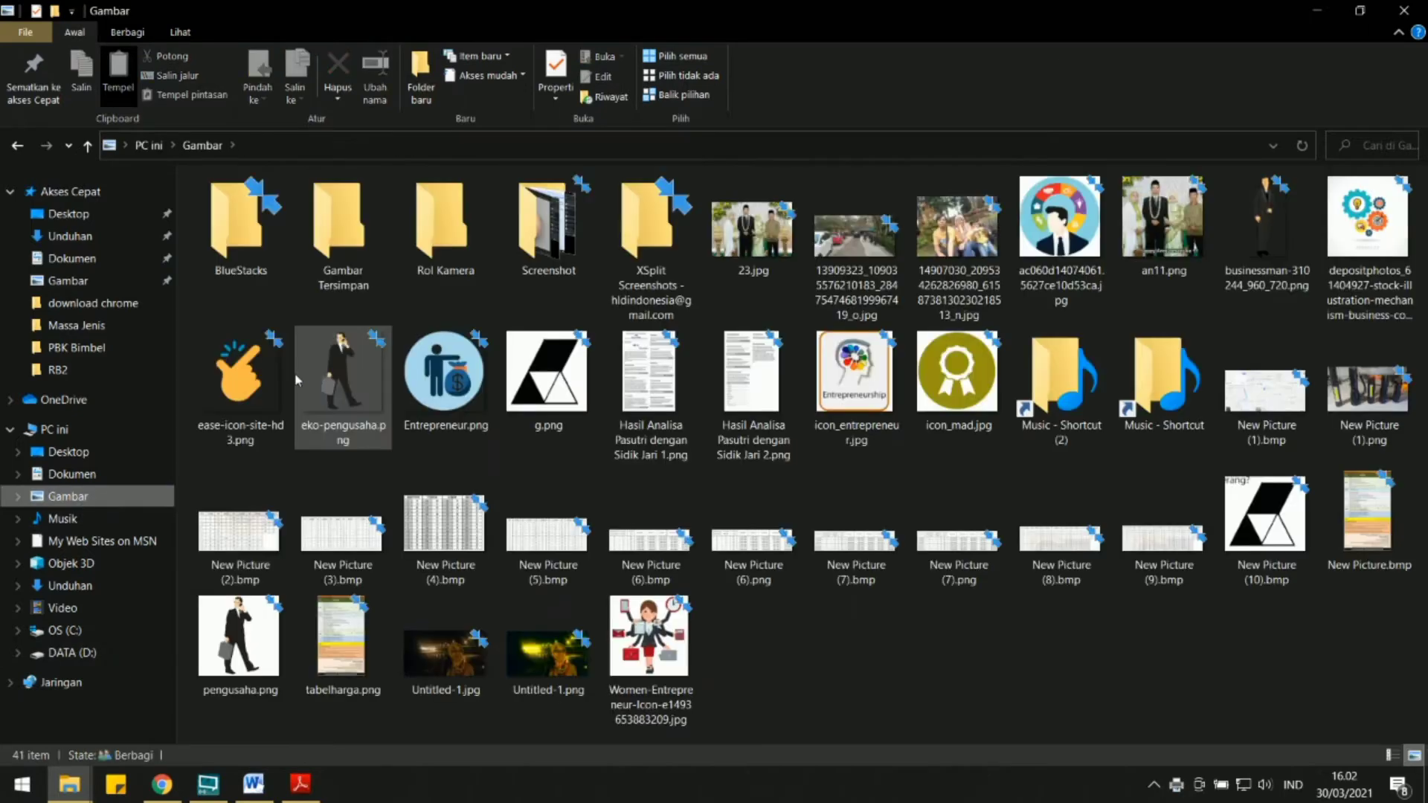
left_click(245, 380)
right_click(246, 380)
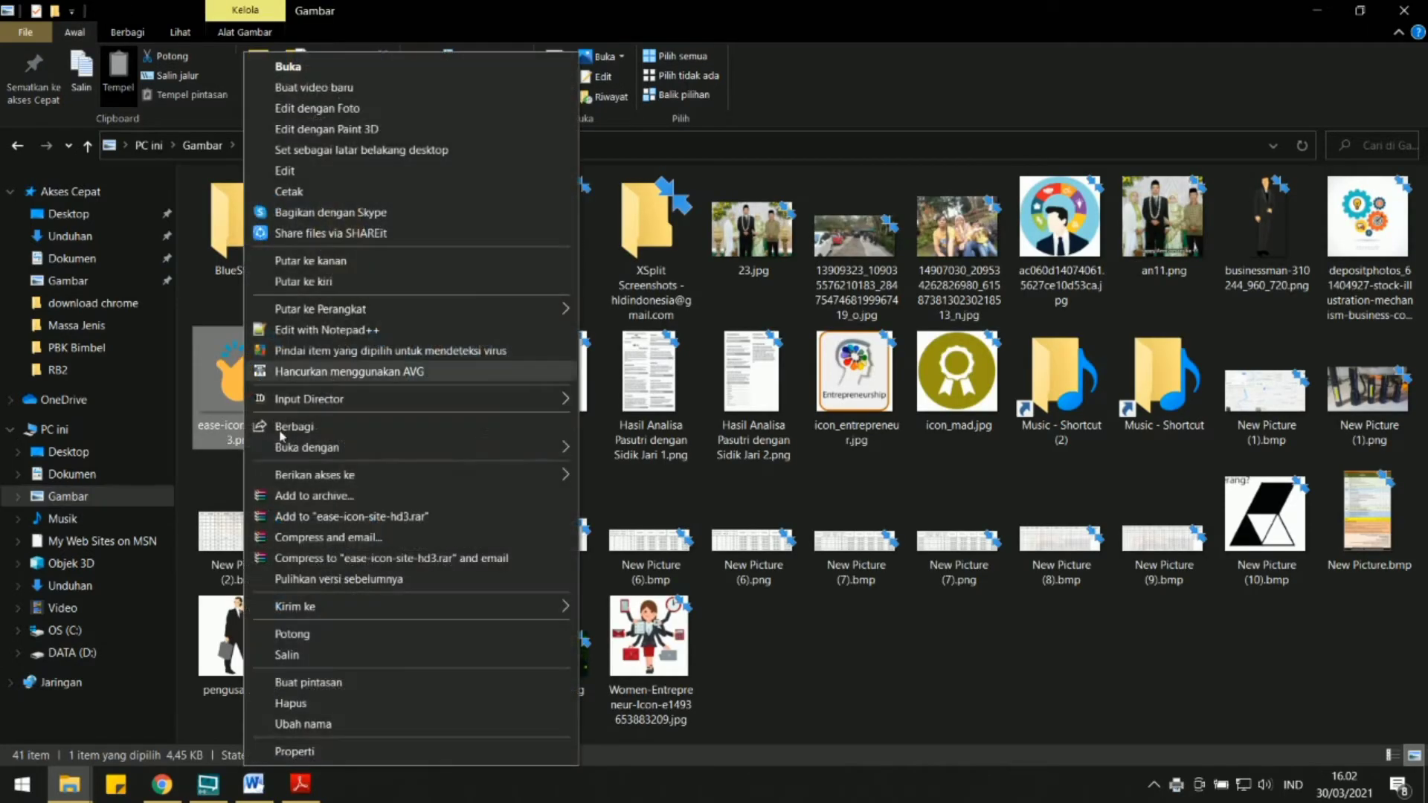
left_click(288, 654)
Paste the copied icon image into the Soal folder inside Massa Jenis.
left_click(21, 147)
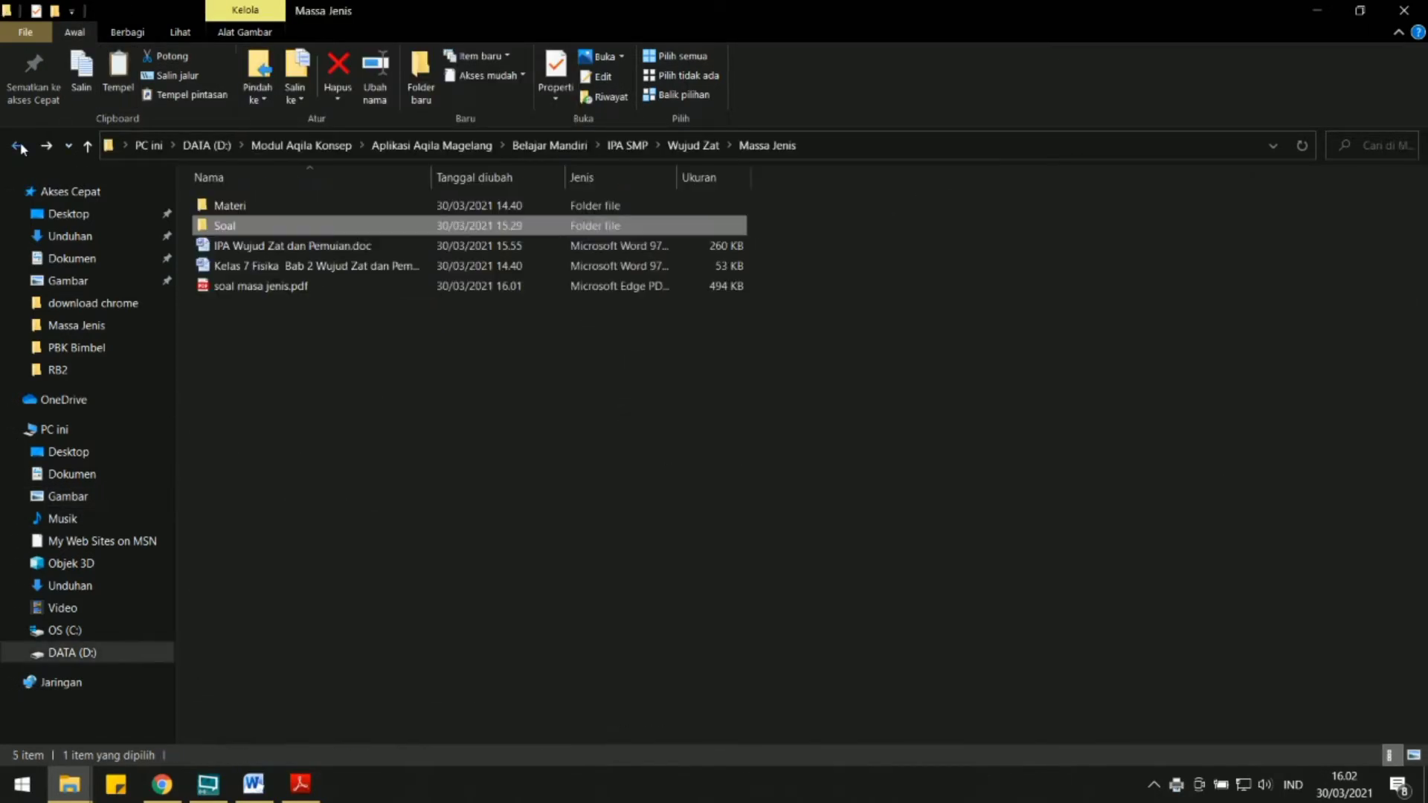
double_click(243, 224)
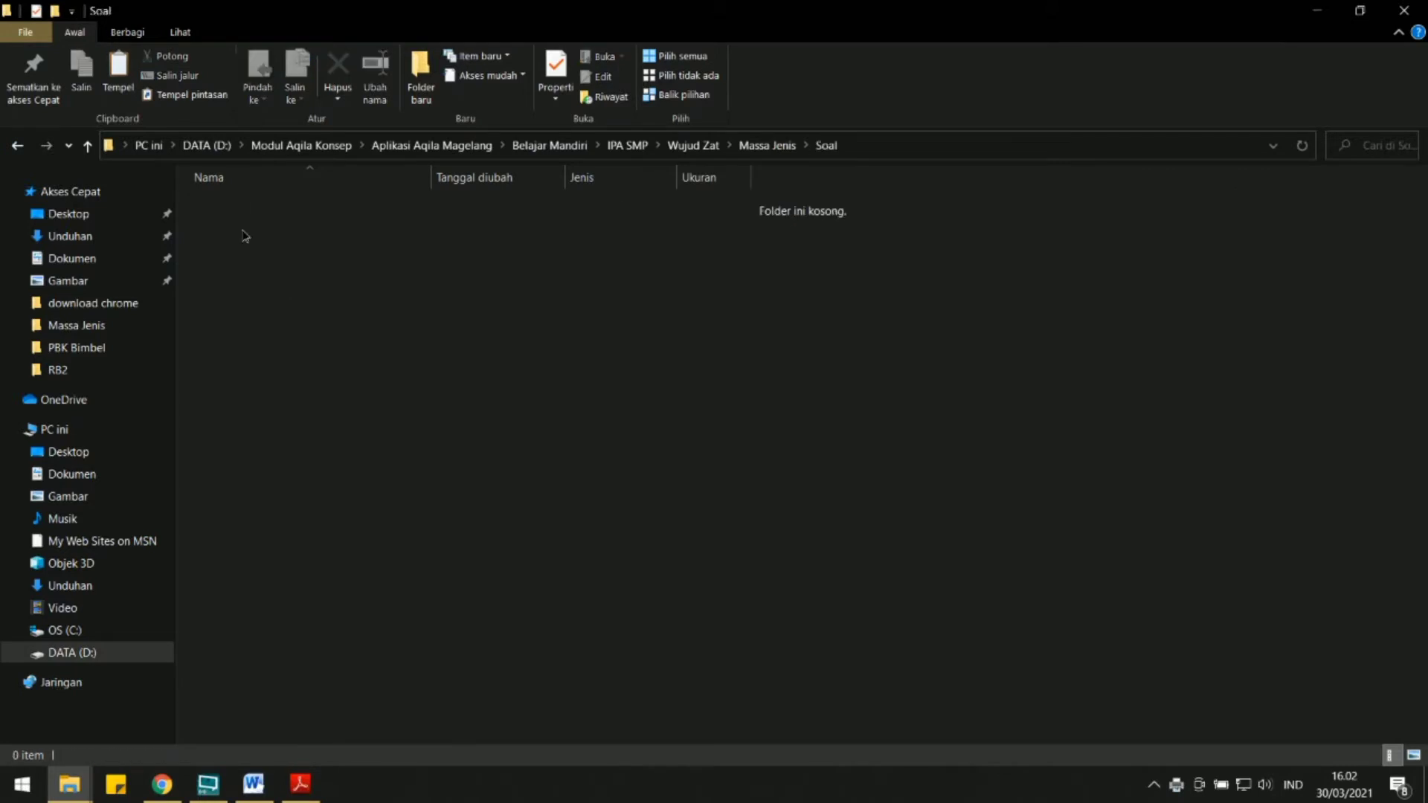
right_click(242, 231)
left_click(276, 357)
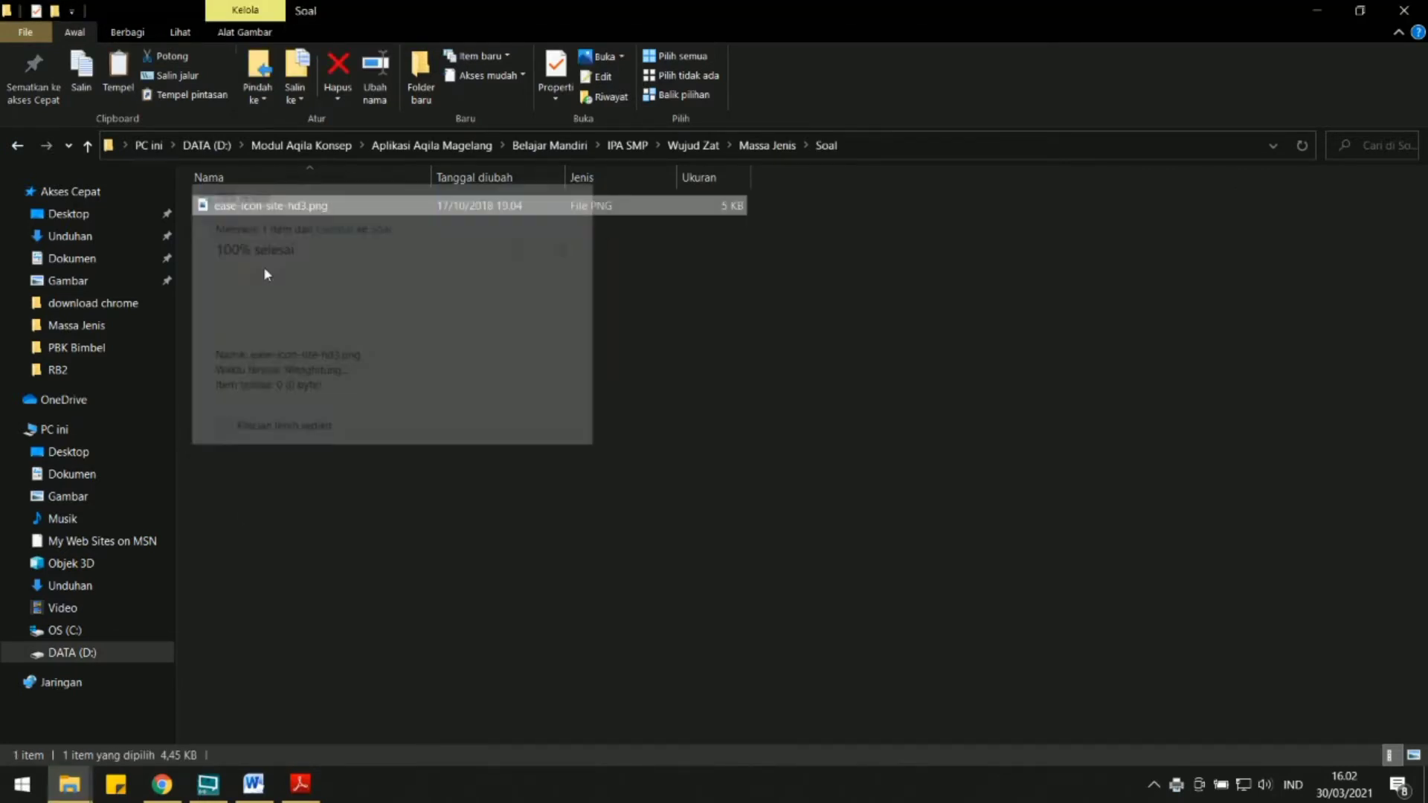
Open ease-icon-site-hd3.png in Microsoft Office Picture Manager, show the folder as thumbnails, and return to the question PDF in Adobe Reader.
right_click(246, 218)
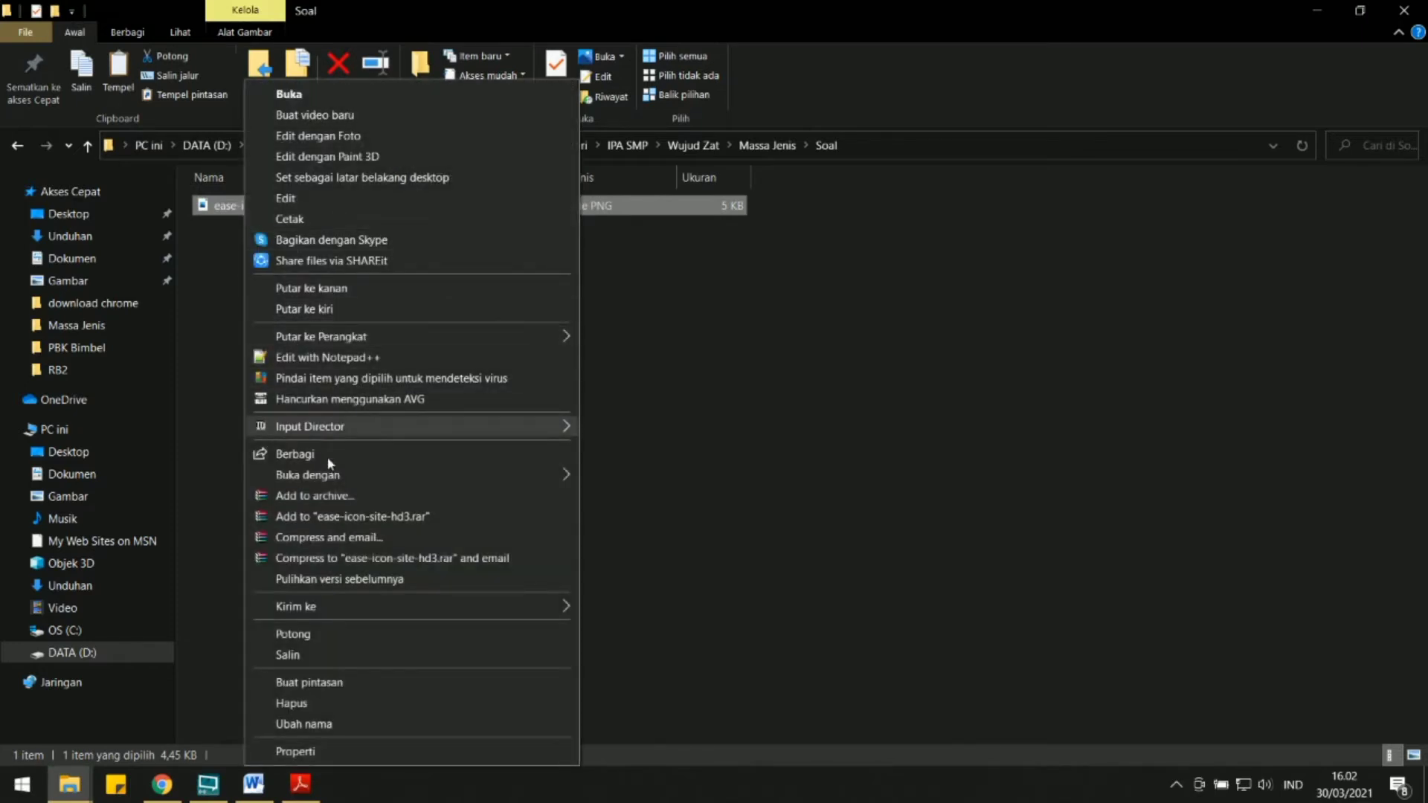
mouse_move(325, 474)
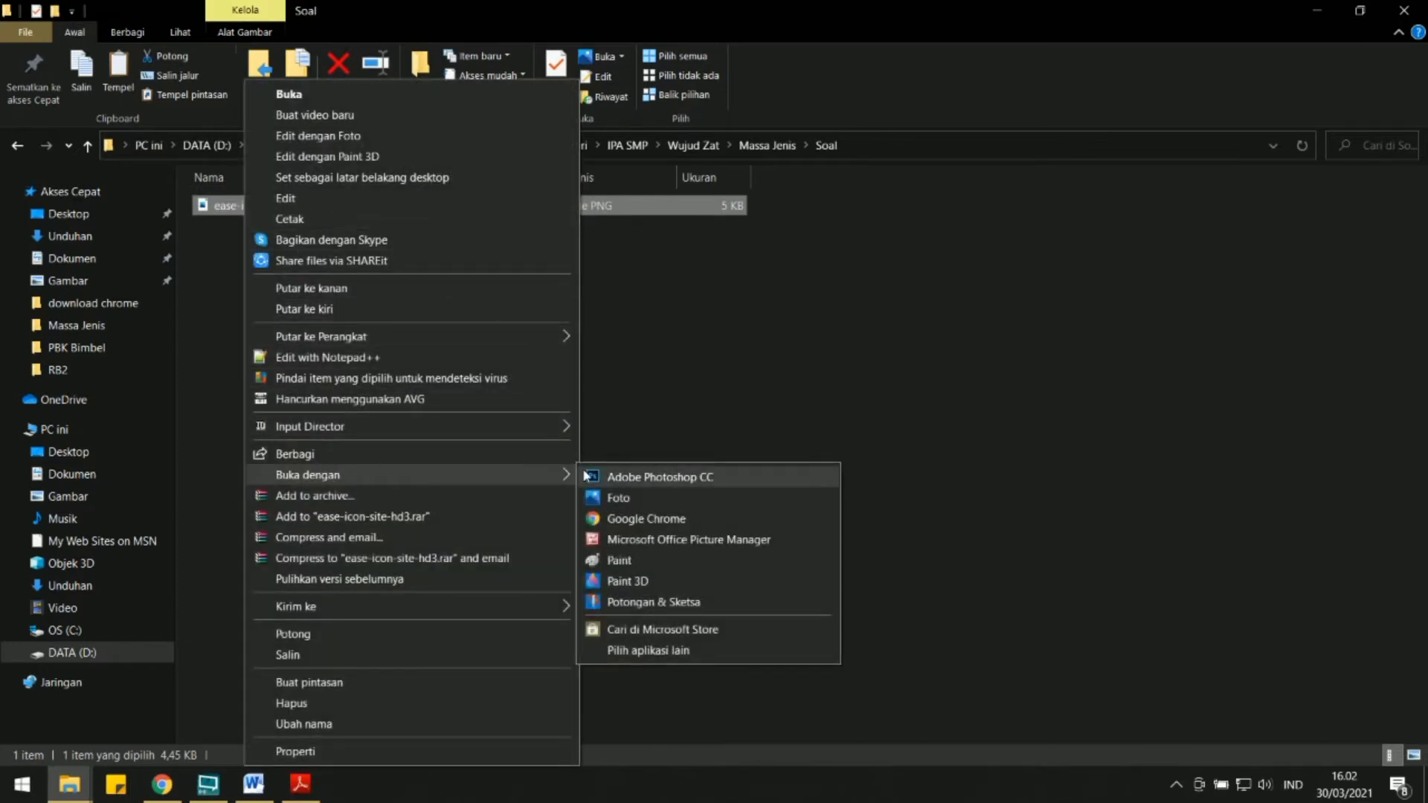
left_click(603, 539)
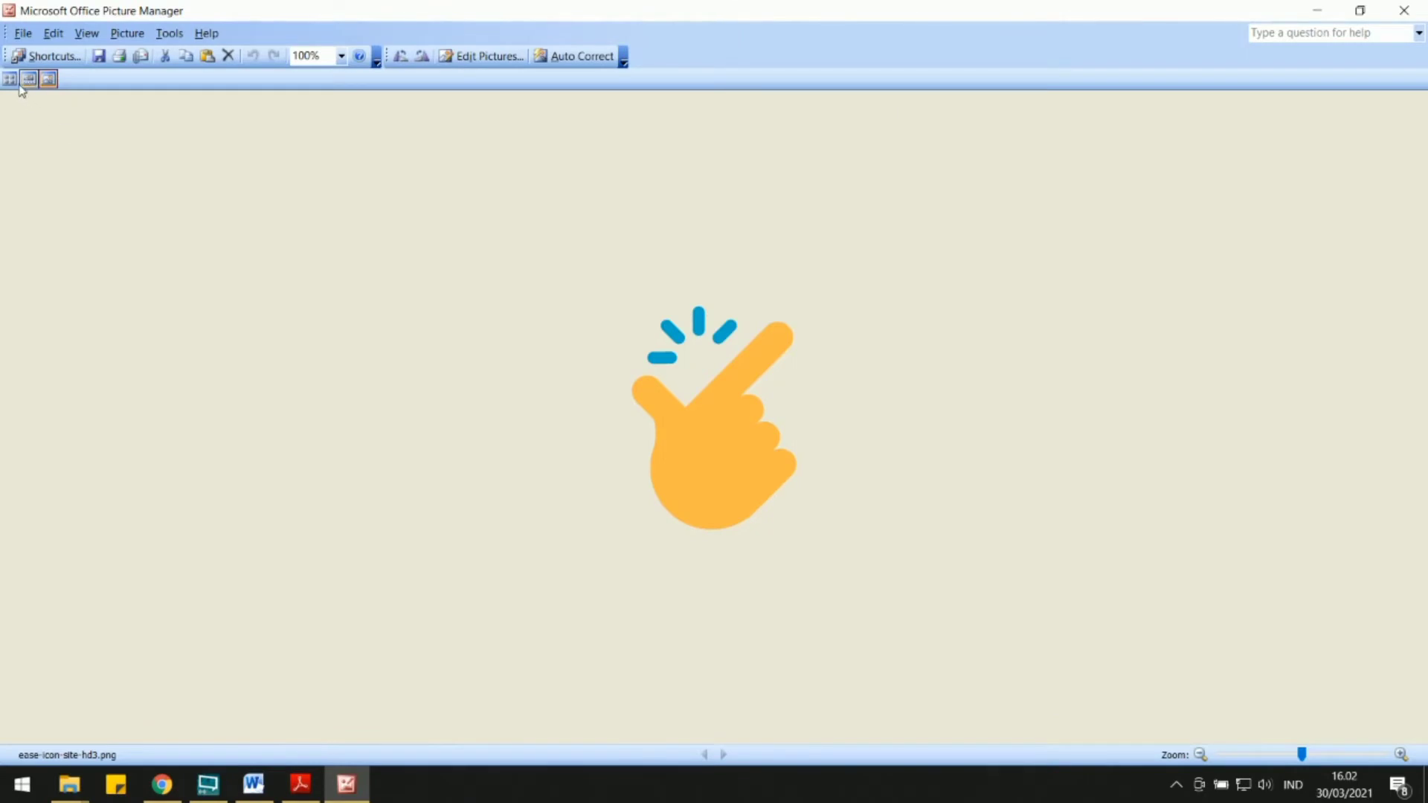
left_click(17, 80)
left_click(23, 33)
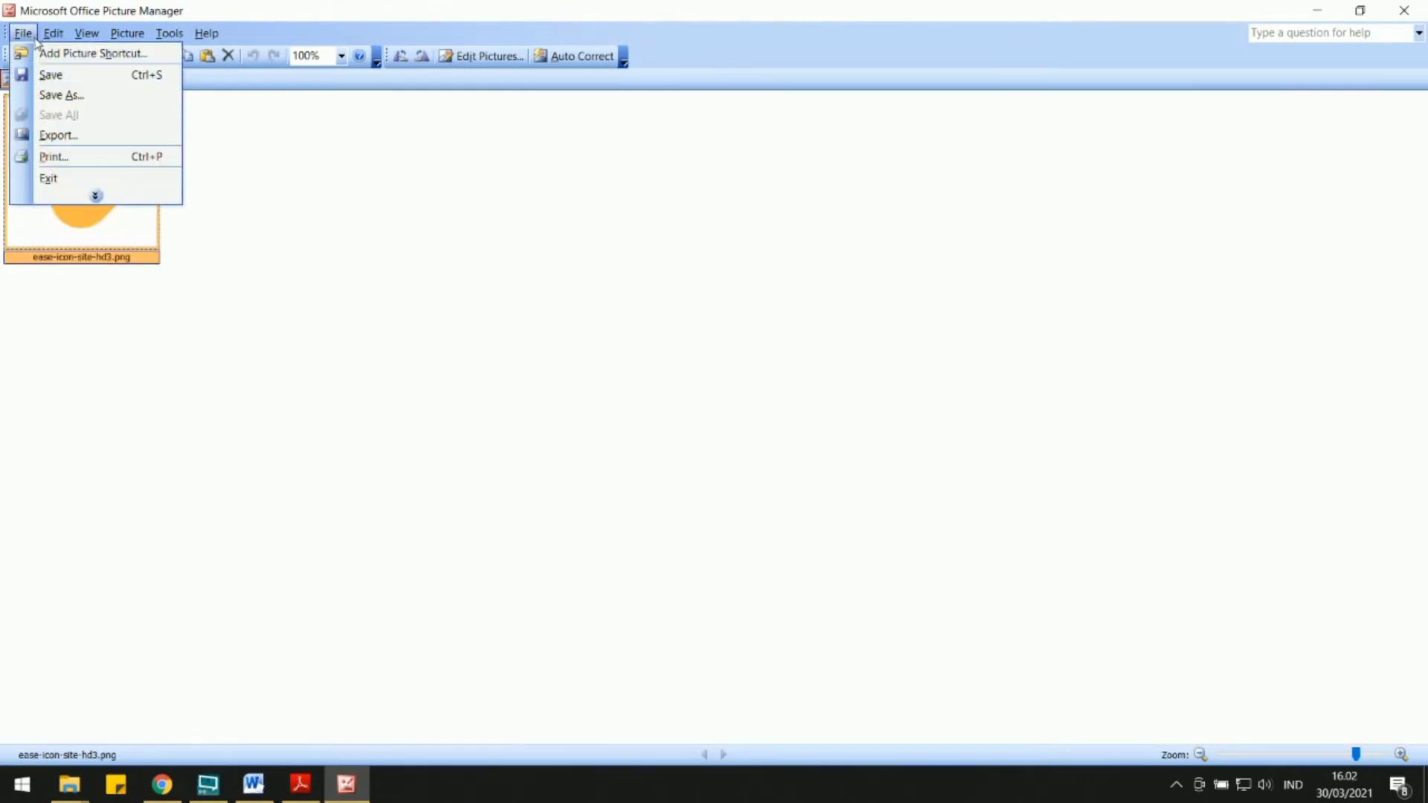
left_click(212, 143)
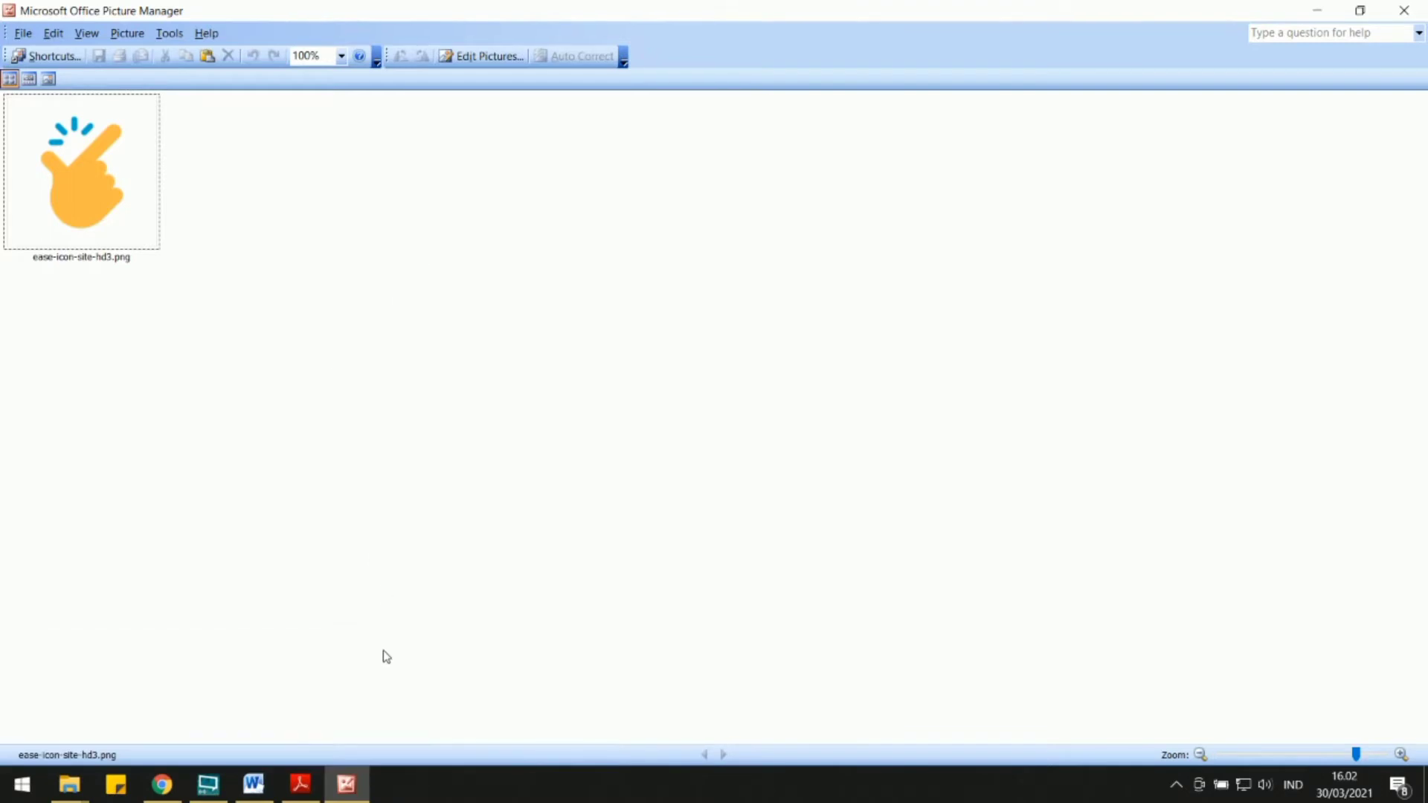
left_click(301, 784)
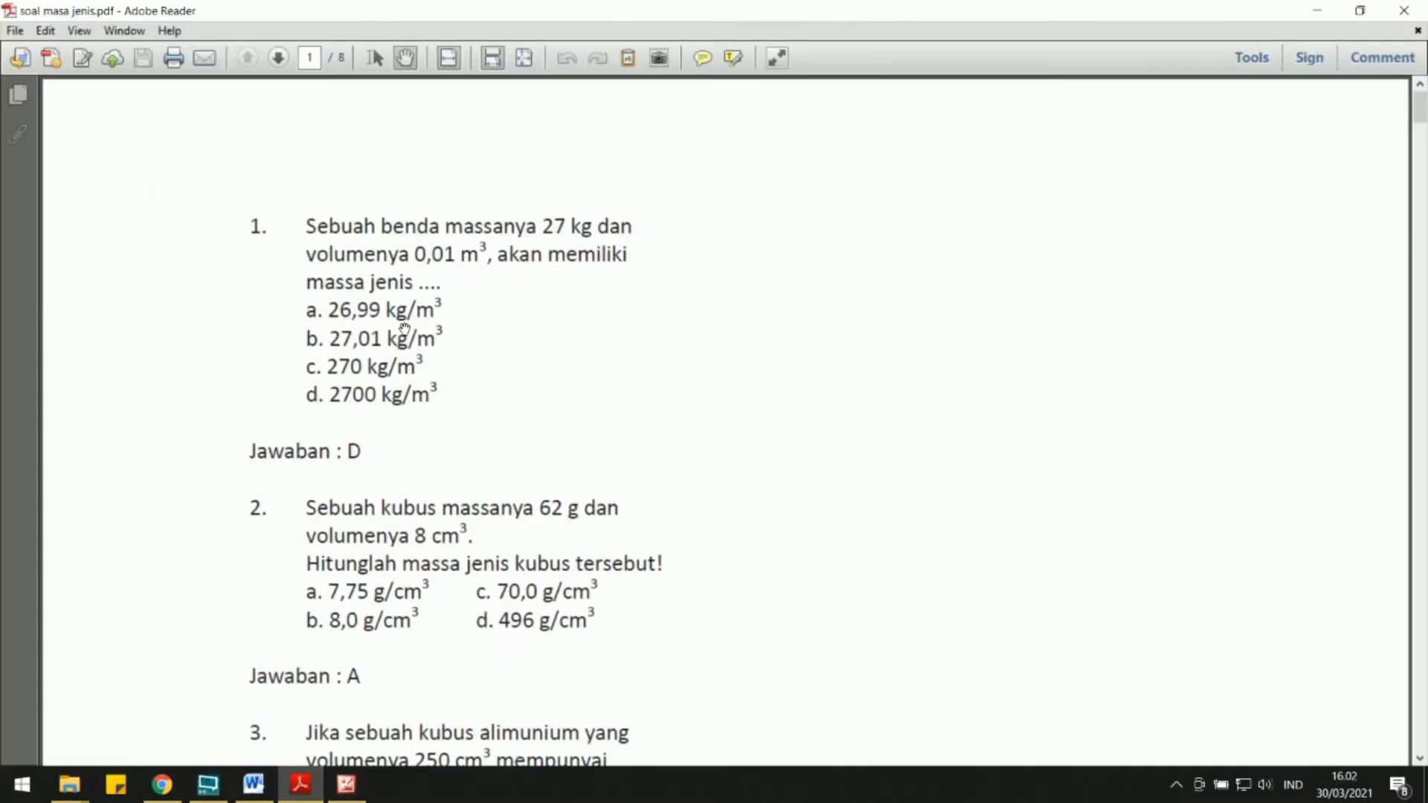
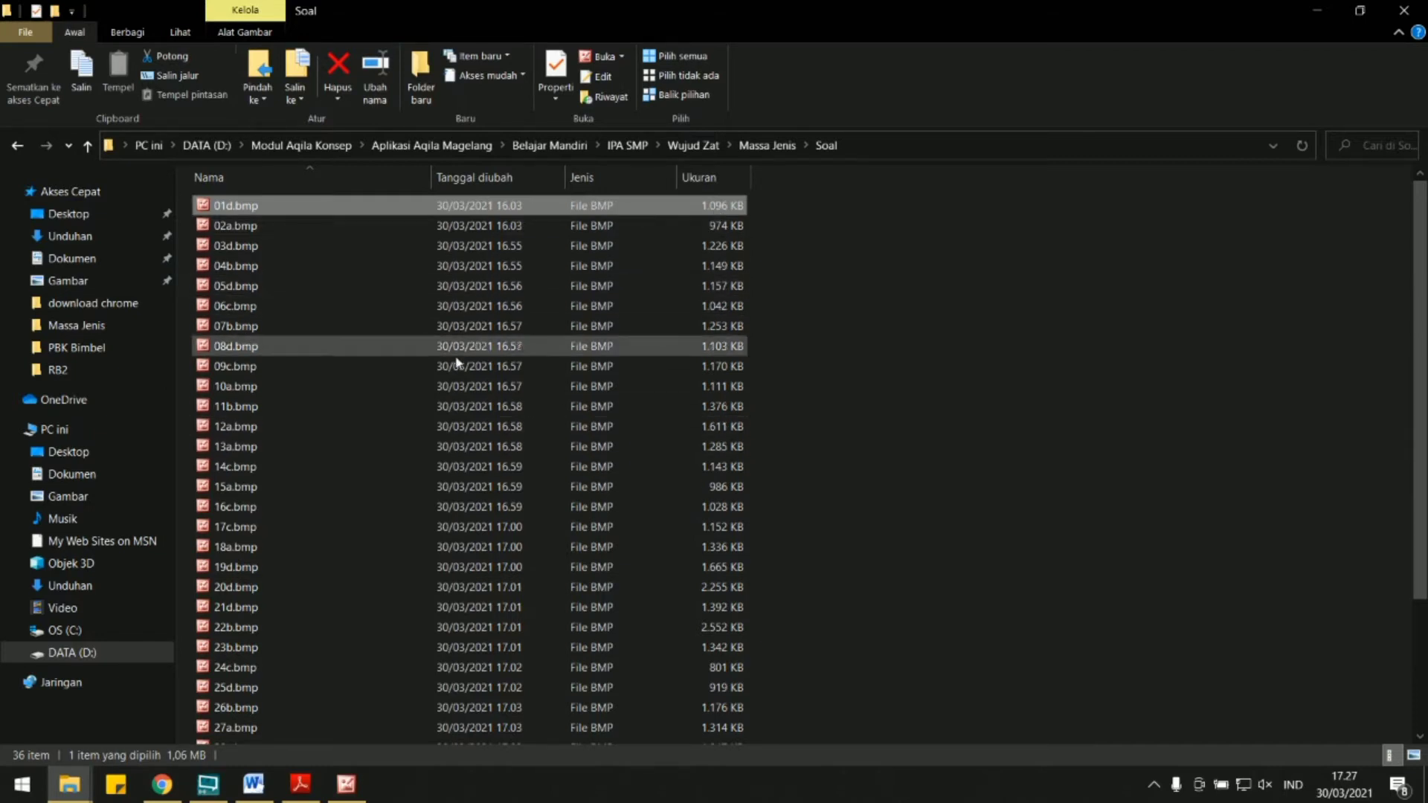
Check the file sizes of the BMP question images in the Soal folder, including 20d.bmp and 22b.bmp.
scroll(718, 352, "down", 3)
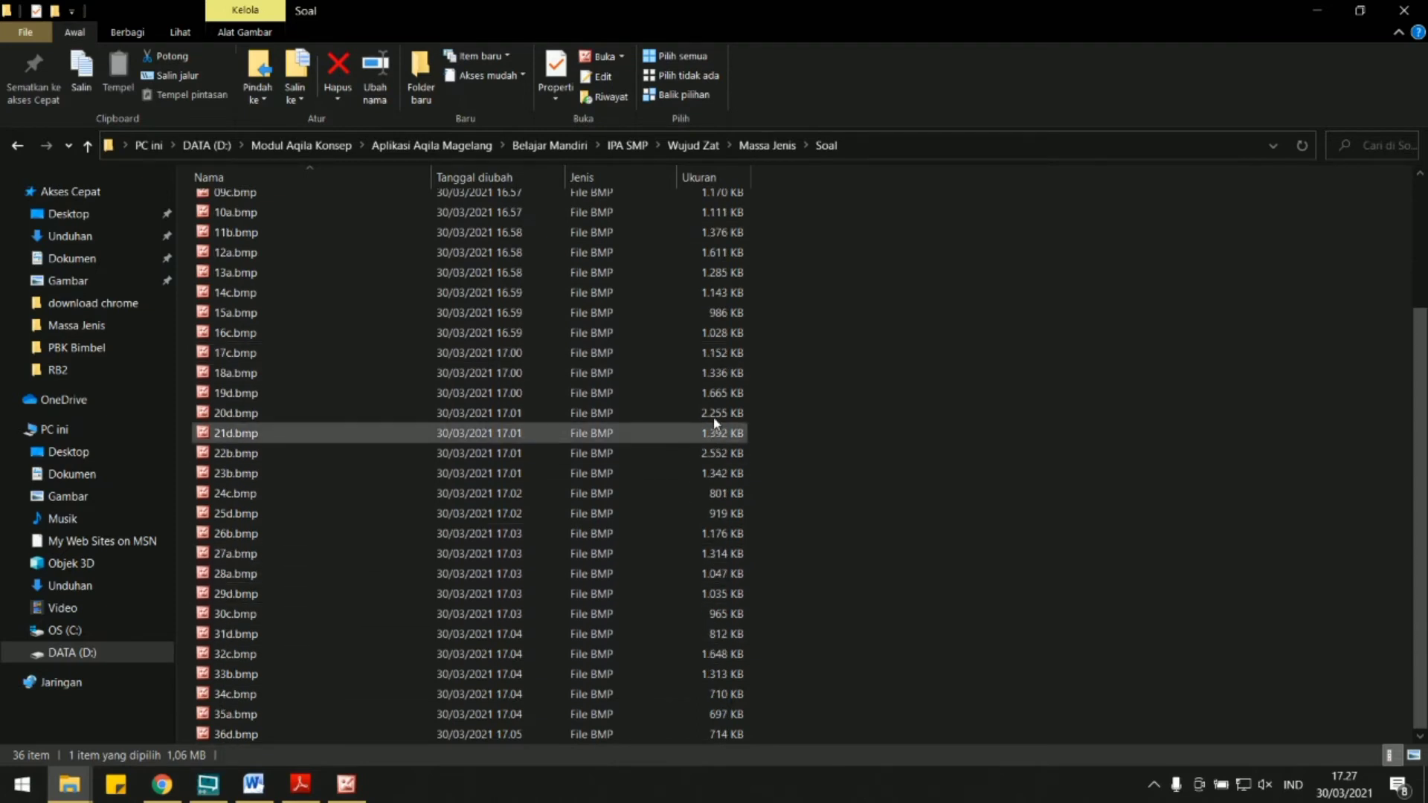
left_click(732, 413)
left_click(731, 456)
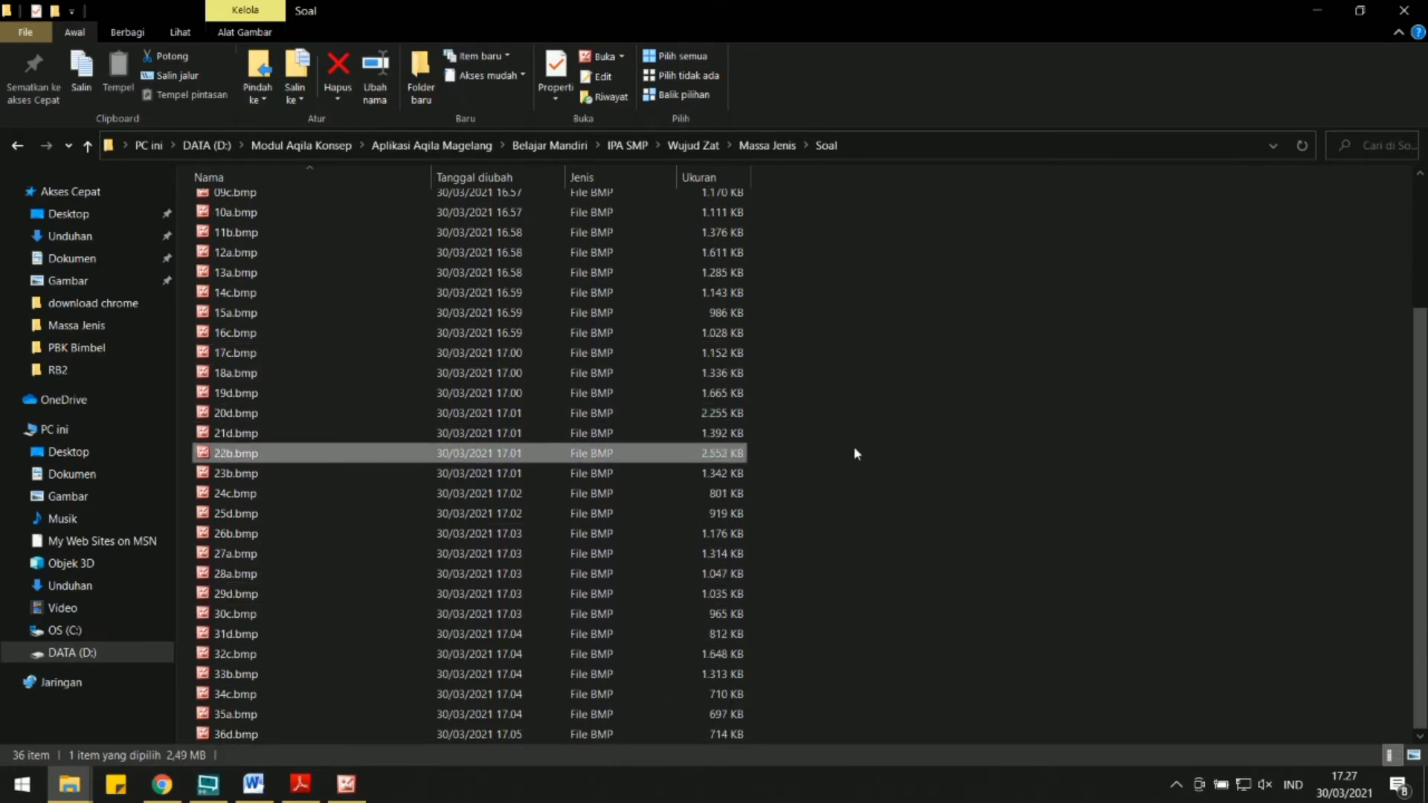
scroll(854, 452, "up", 3)
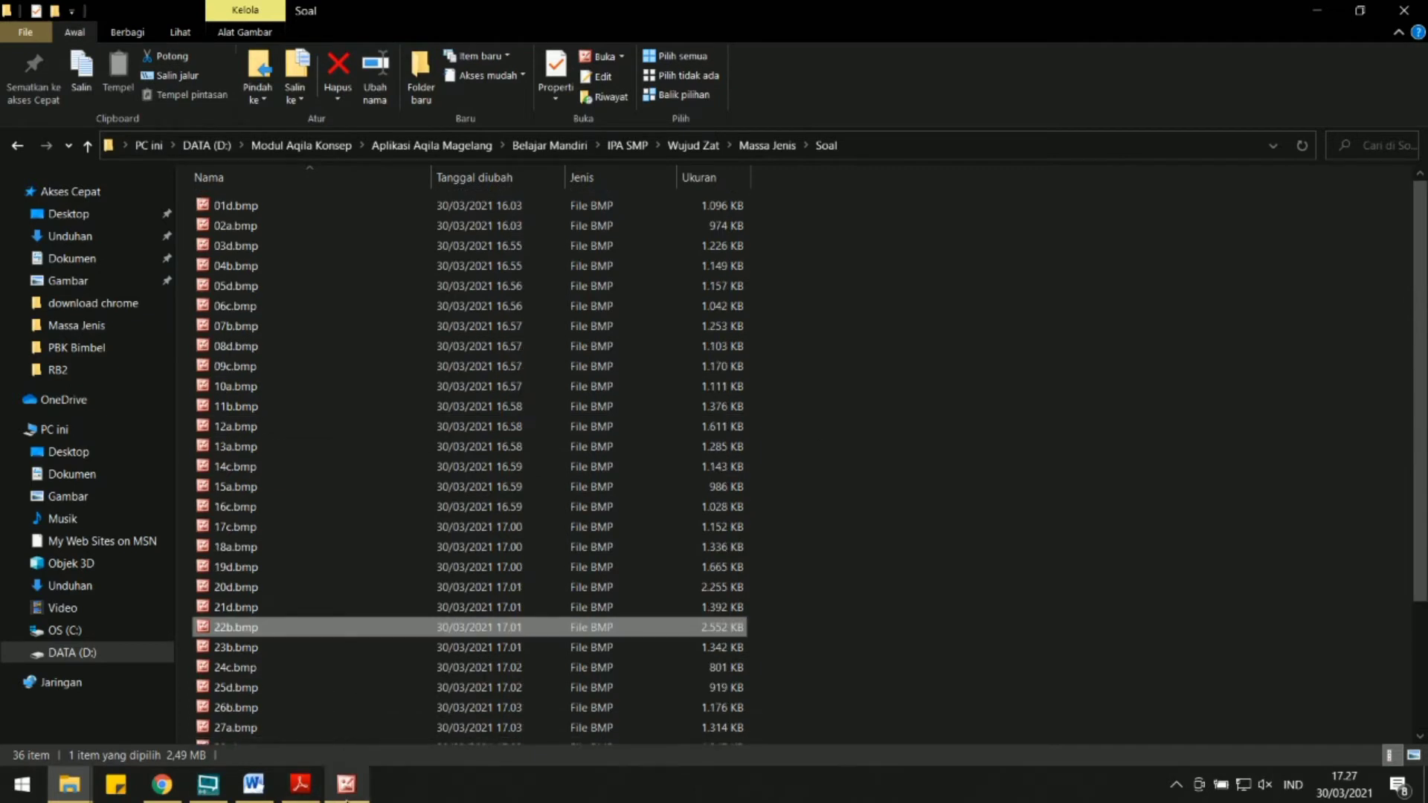
Switch to Microsoft Office Picture Manager, export all BMP question images as PNG to their original location, and delete the BMP originals.
left_click(346, 783)
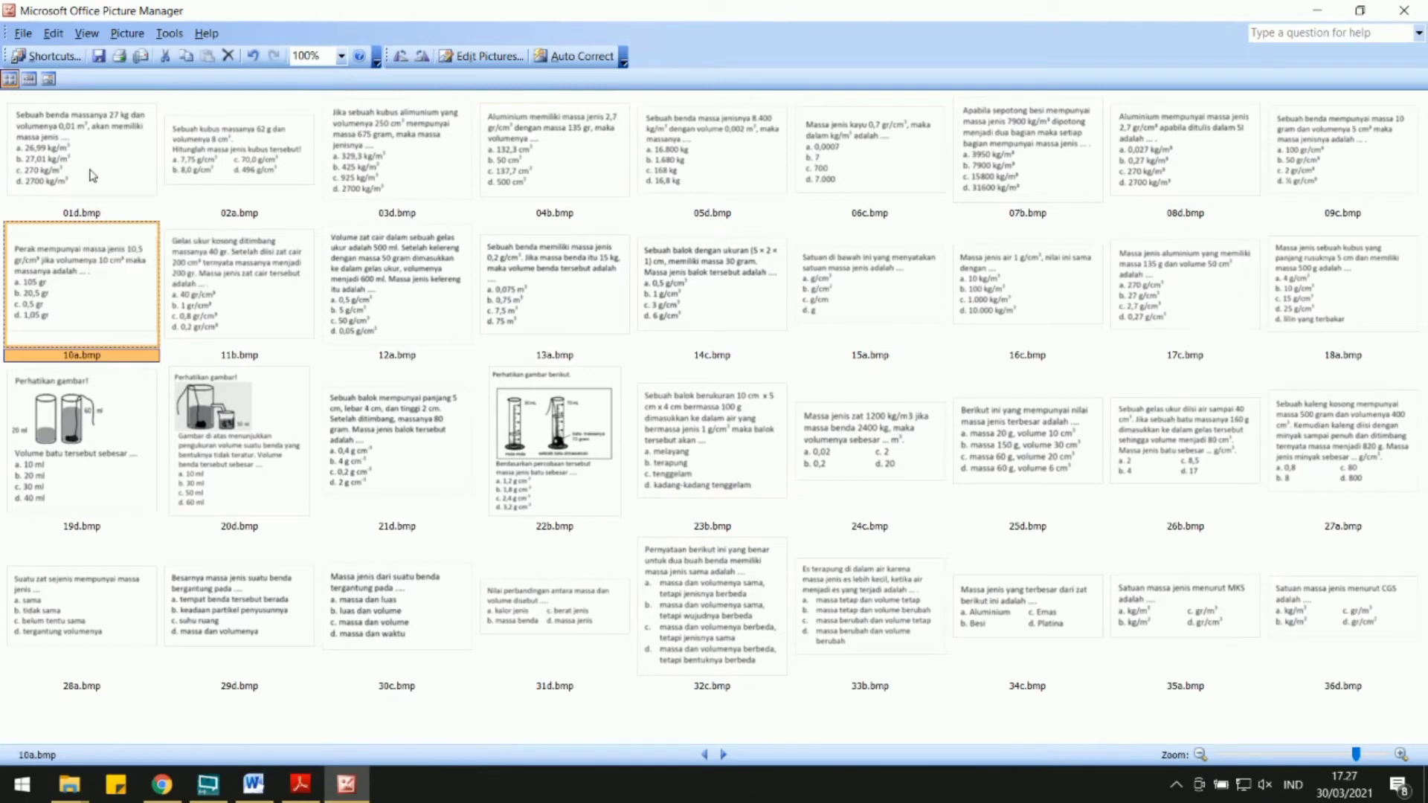
key("ctrl+a")
left_click(479, 56)
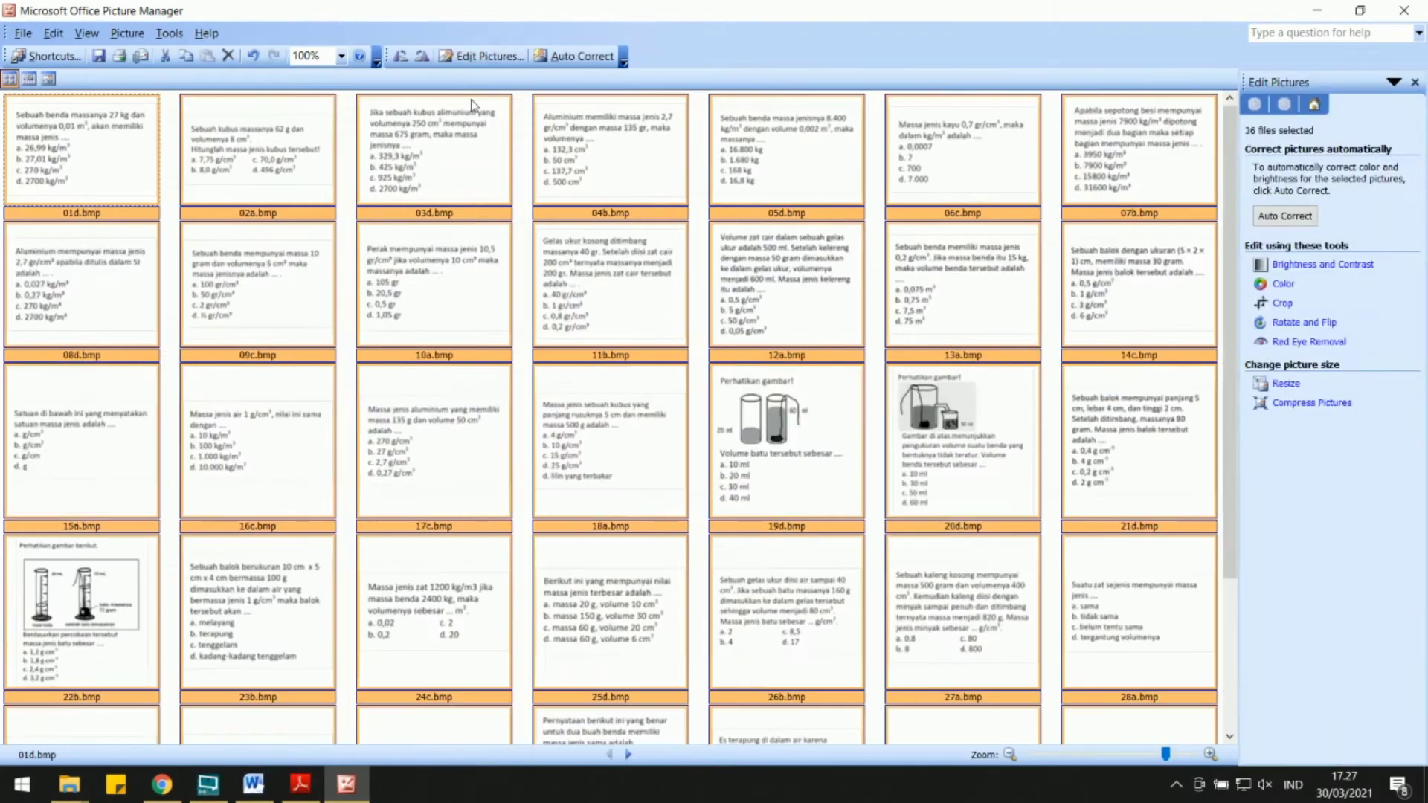
left_click(1287, 84)
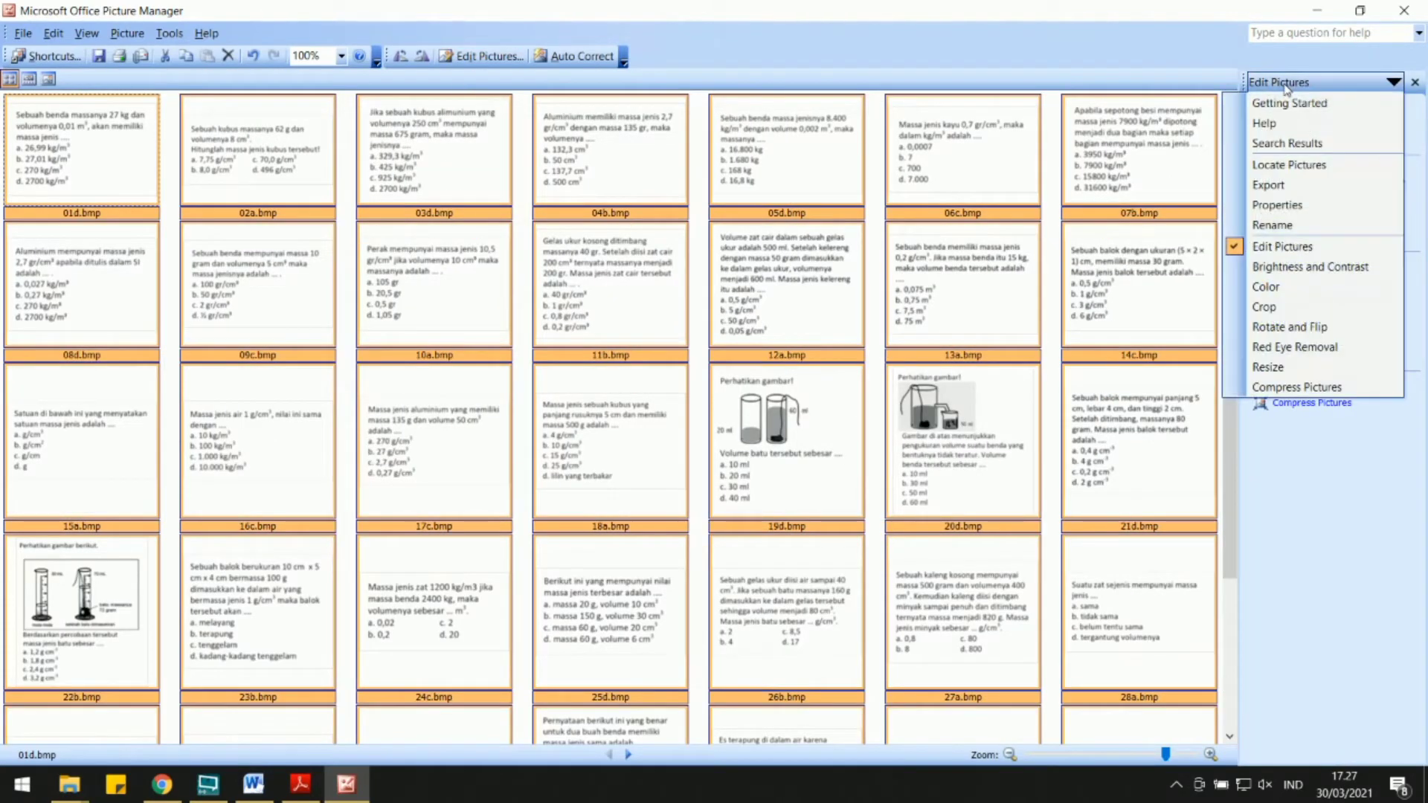
left_click(1273, 184)
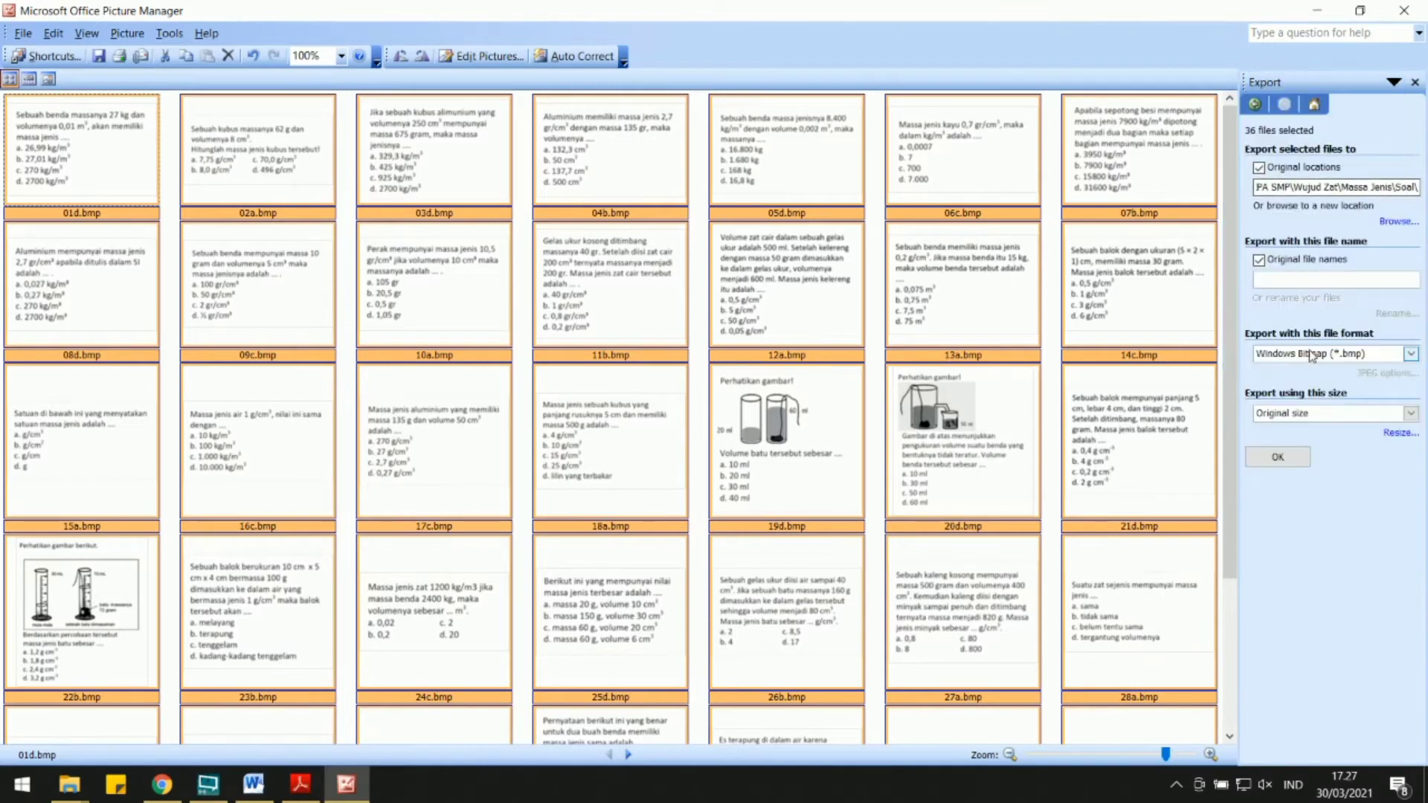
left_click(1272, 84)
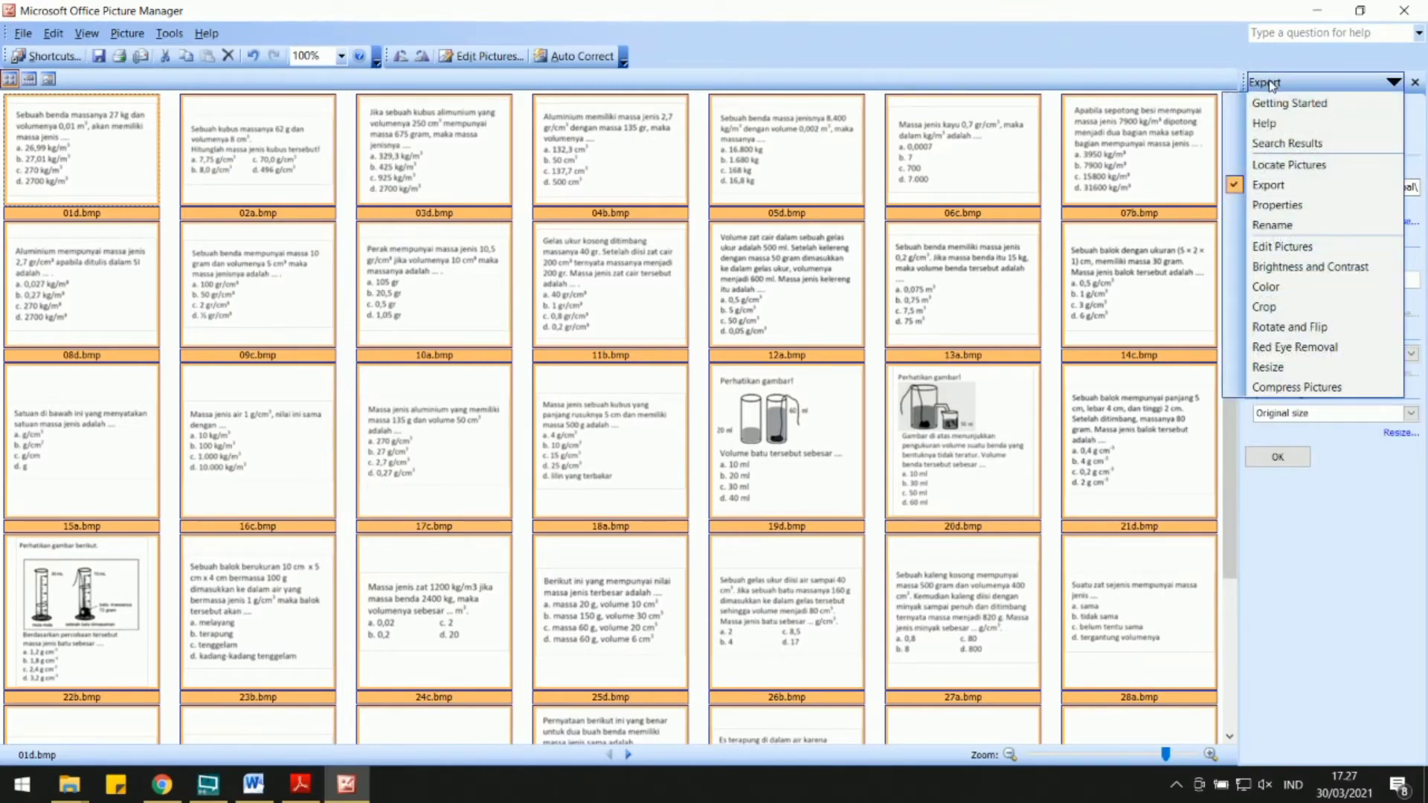
left_click(1268, 184)
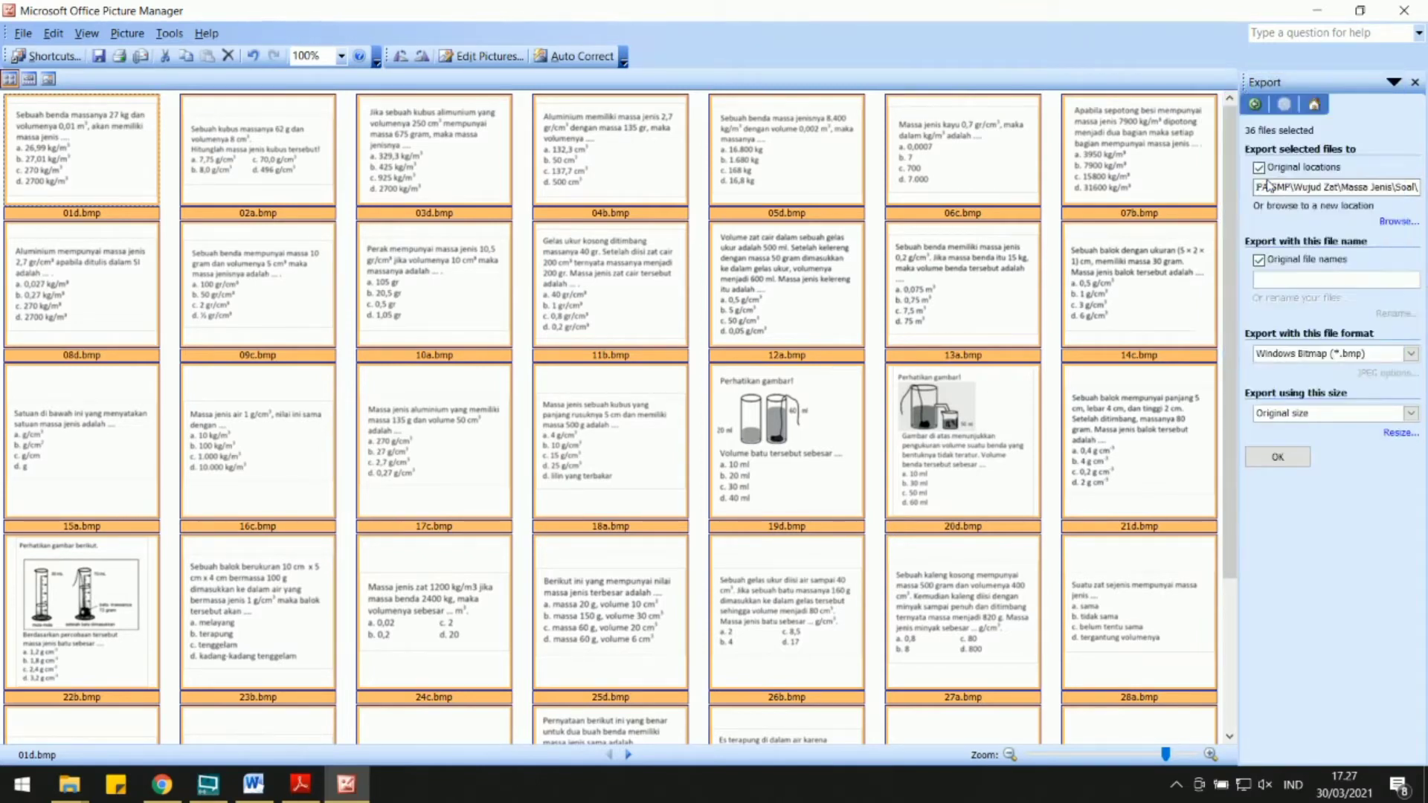
left_click(1410, 354)
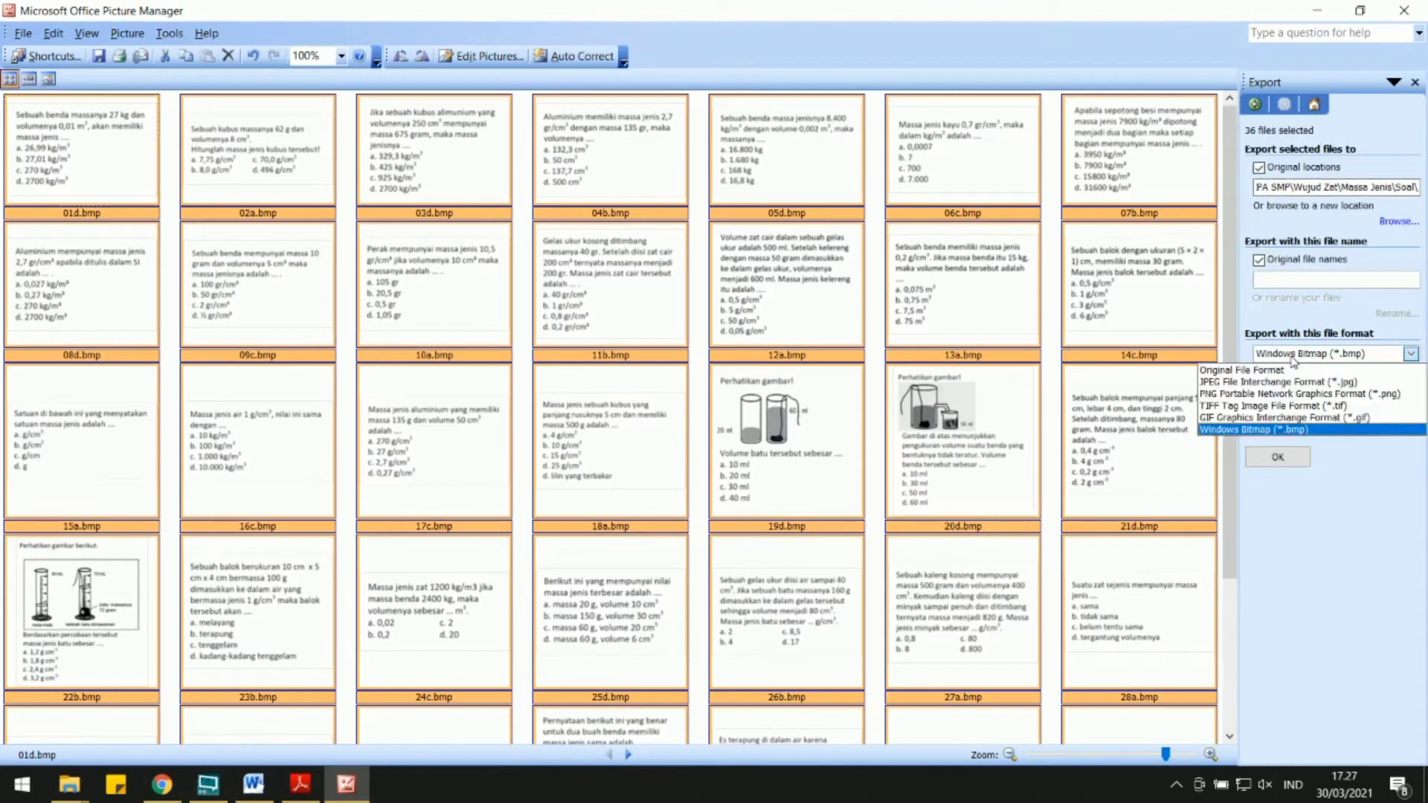
left_click(1265, 396)
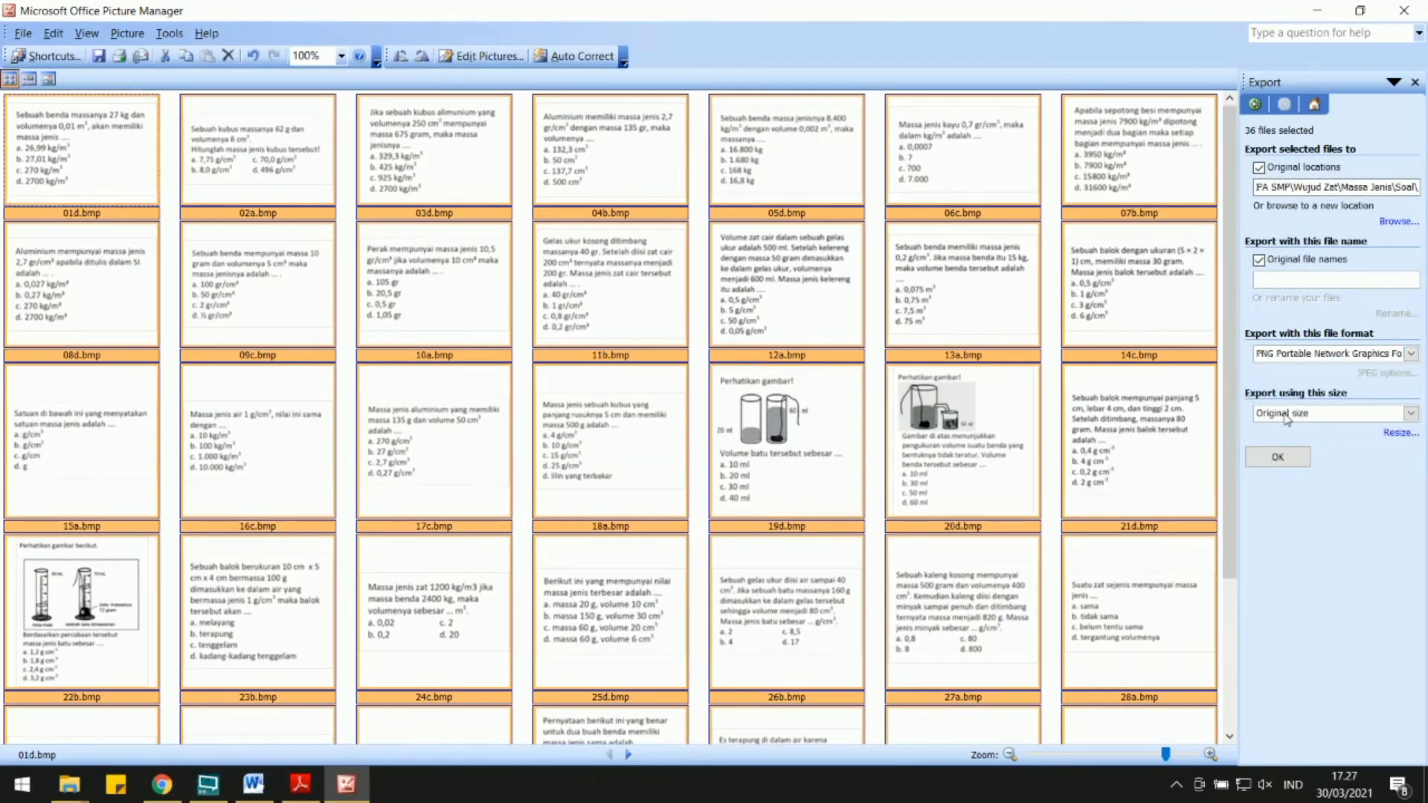
left_click(1278, 459)
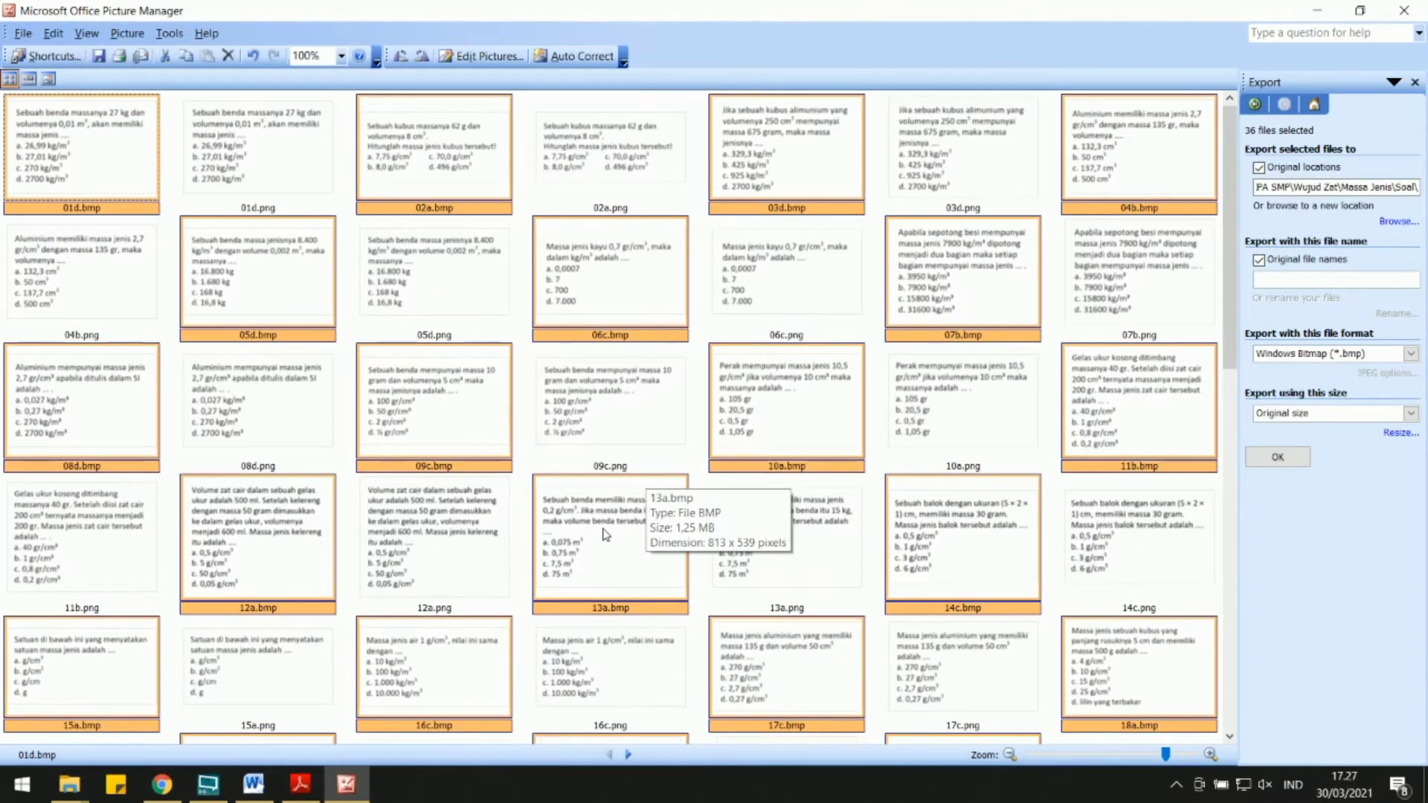
key("Delete")
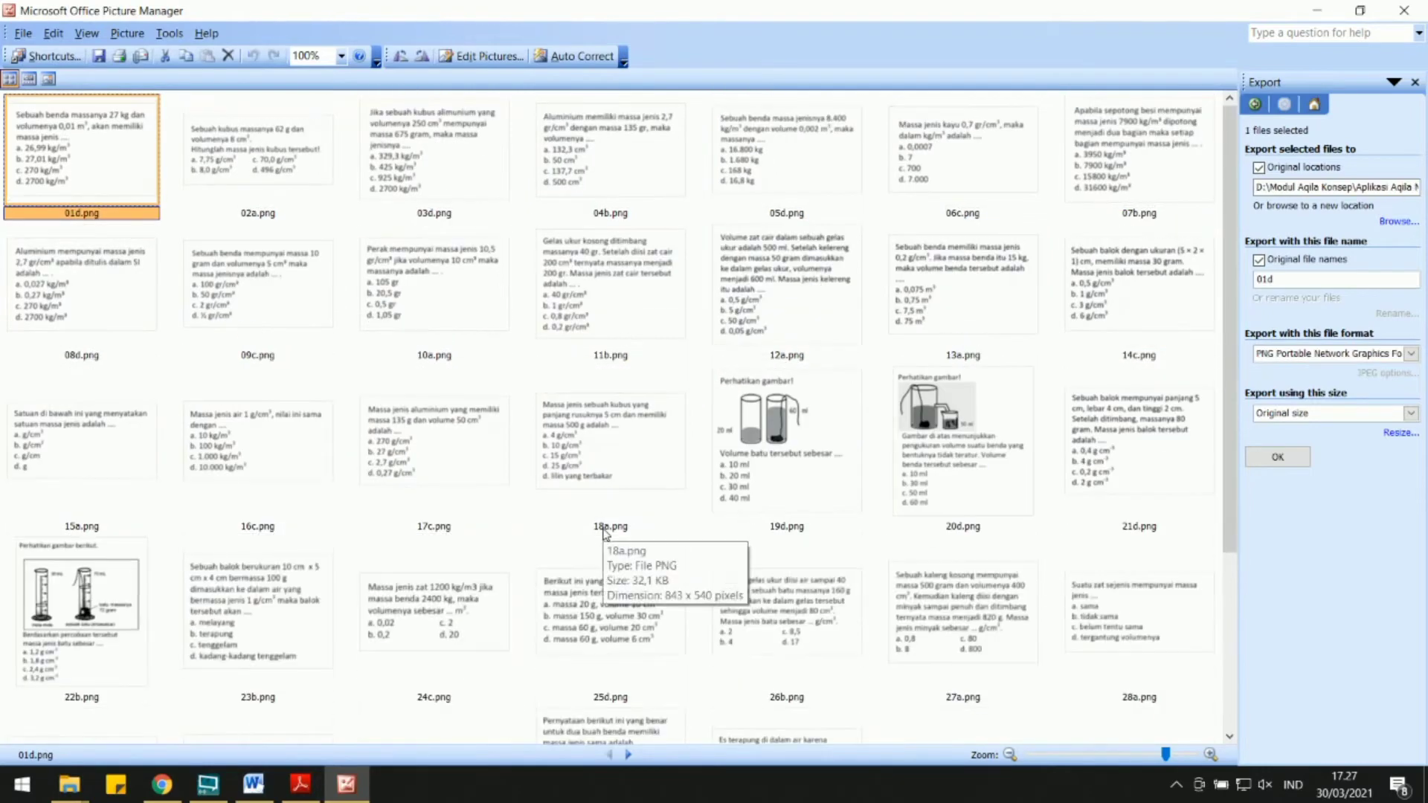
Switch to the Soal folder in File Explorer and display its PNG images as large icons.
left_click(72, 786)
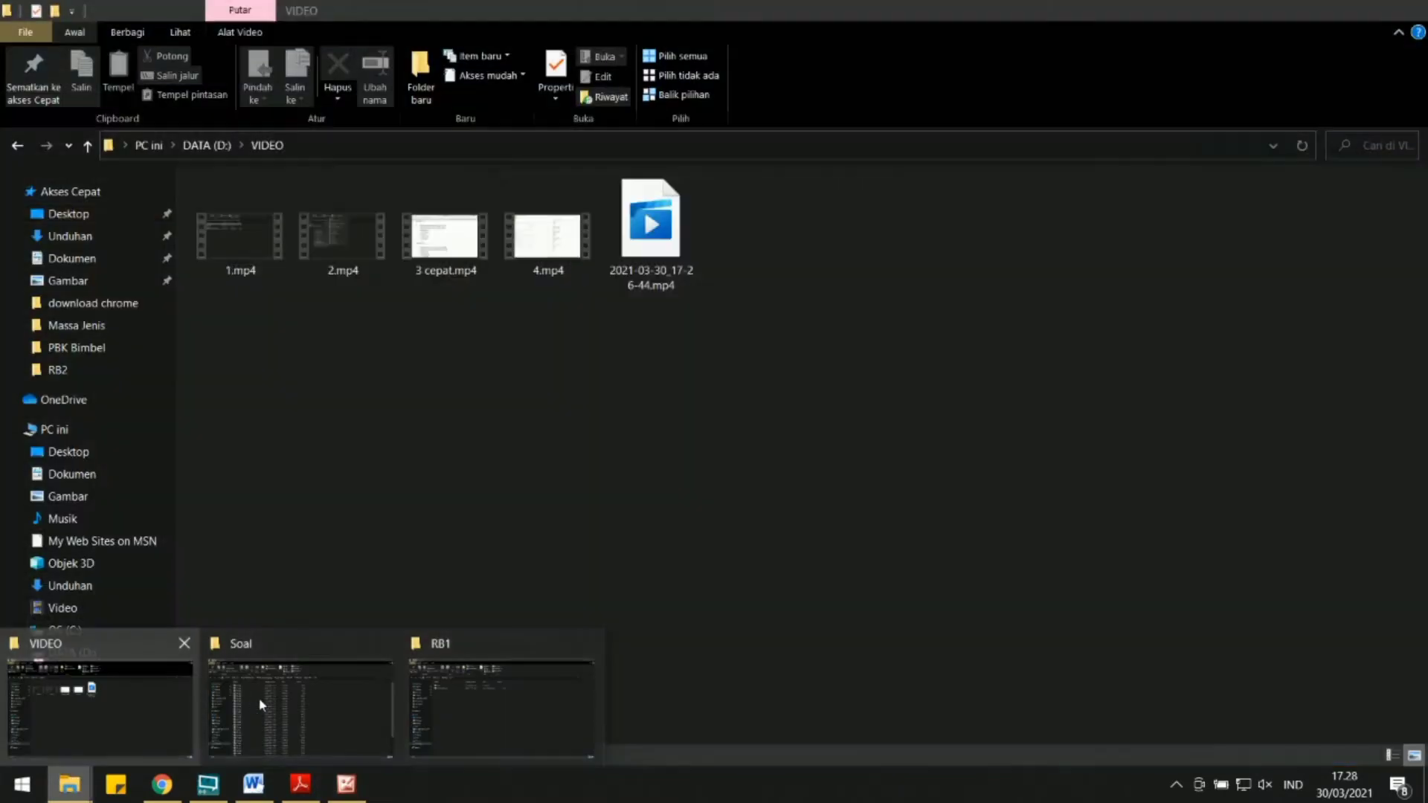
left_click(262, 706)
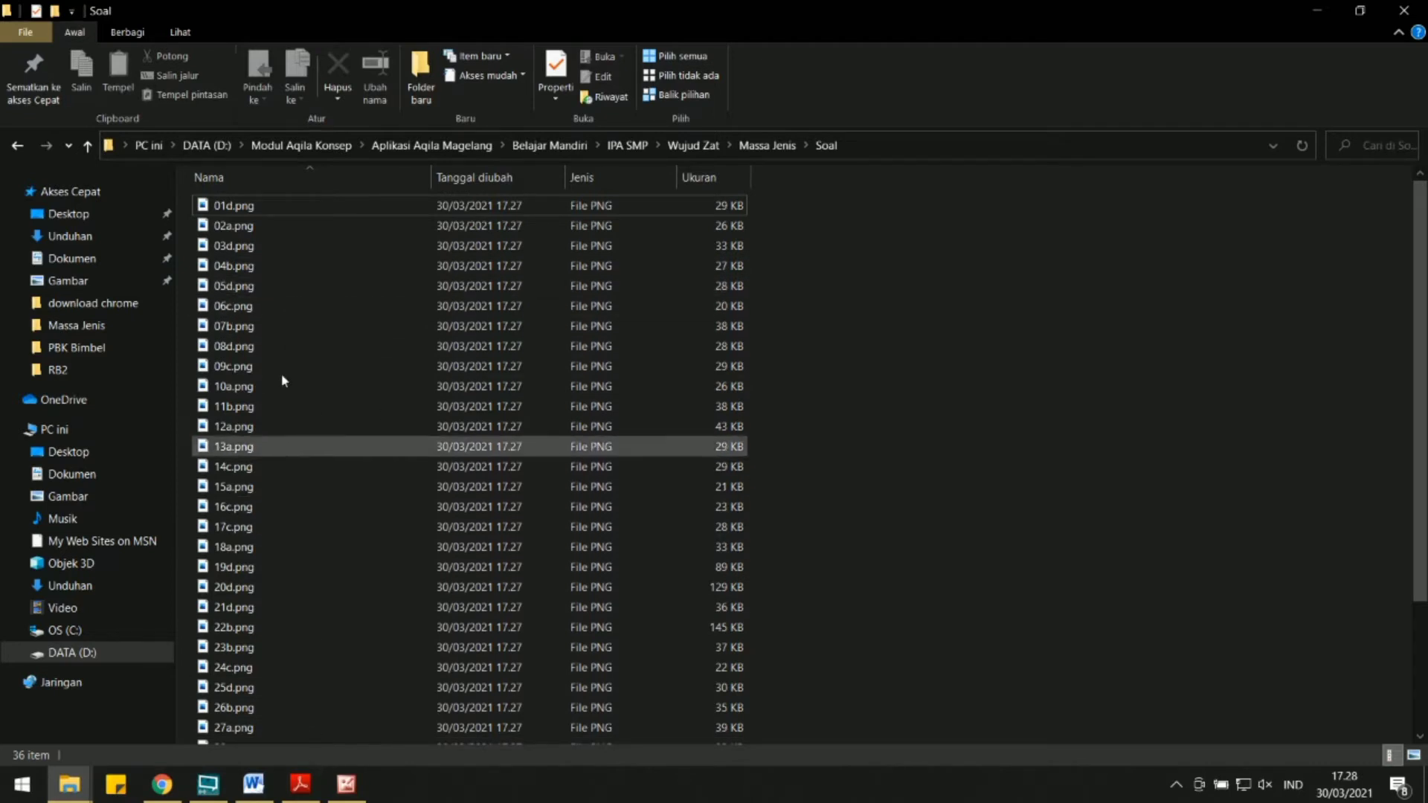
left_click(180, 32)
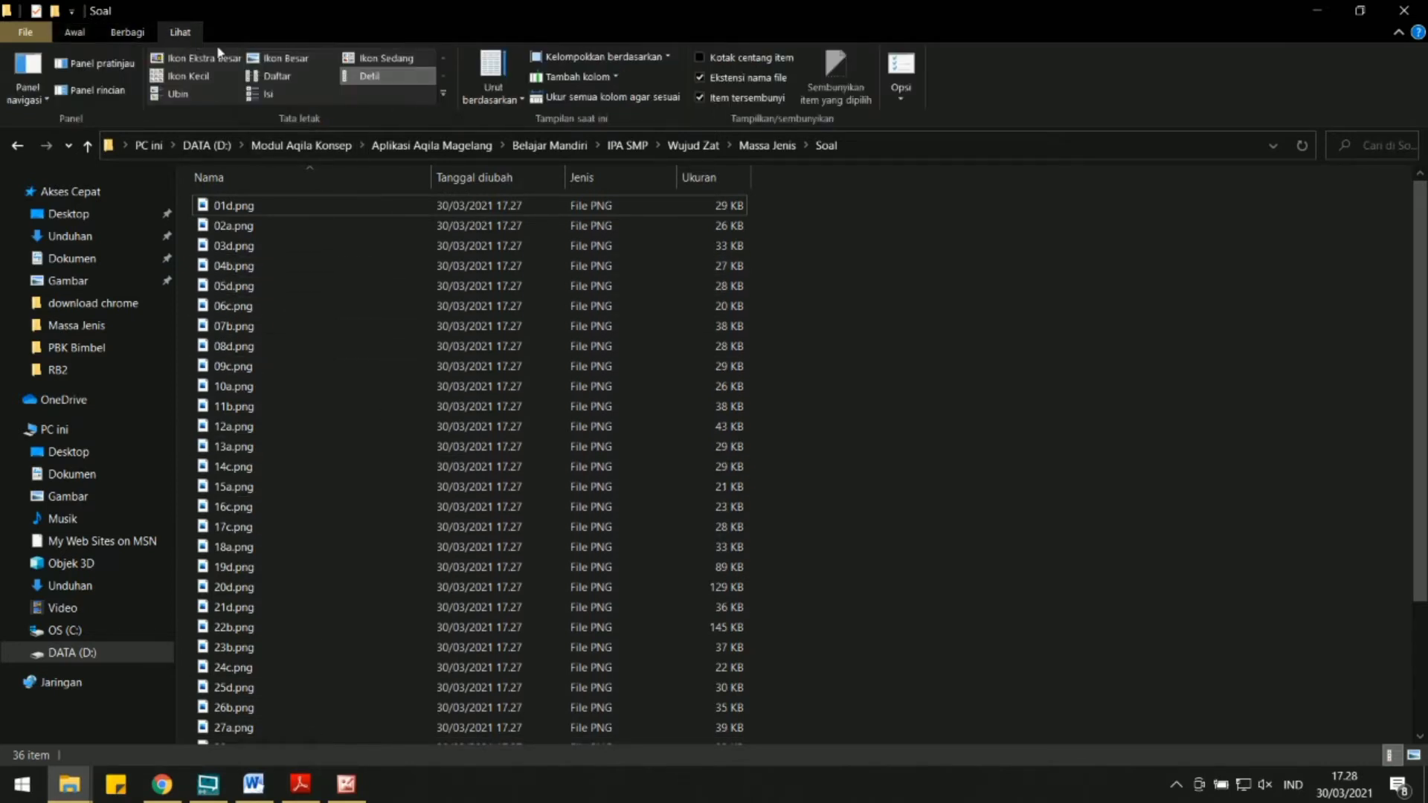
left_click(285, 58)
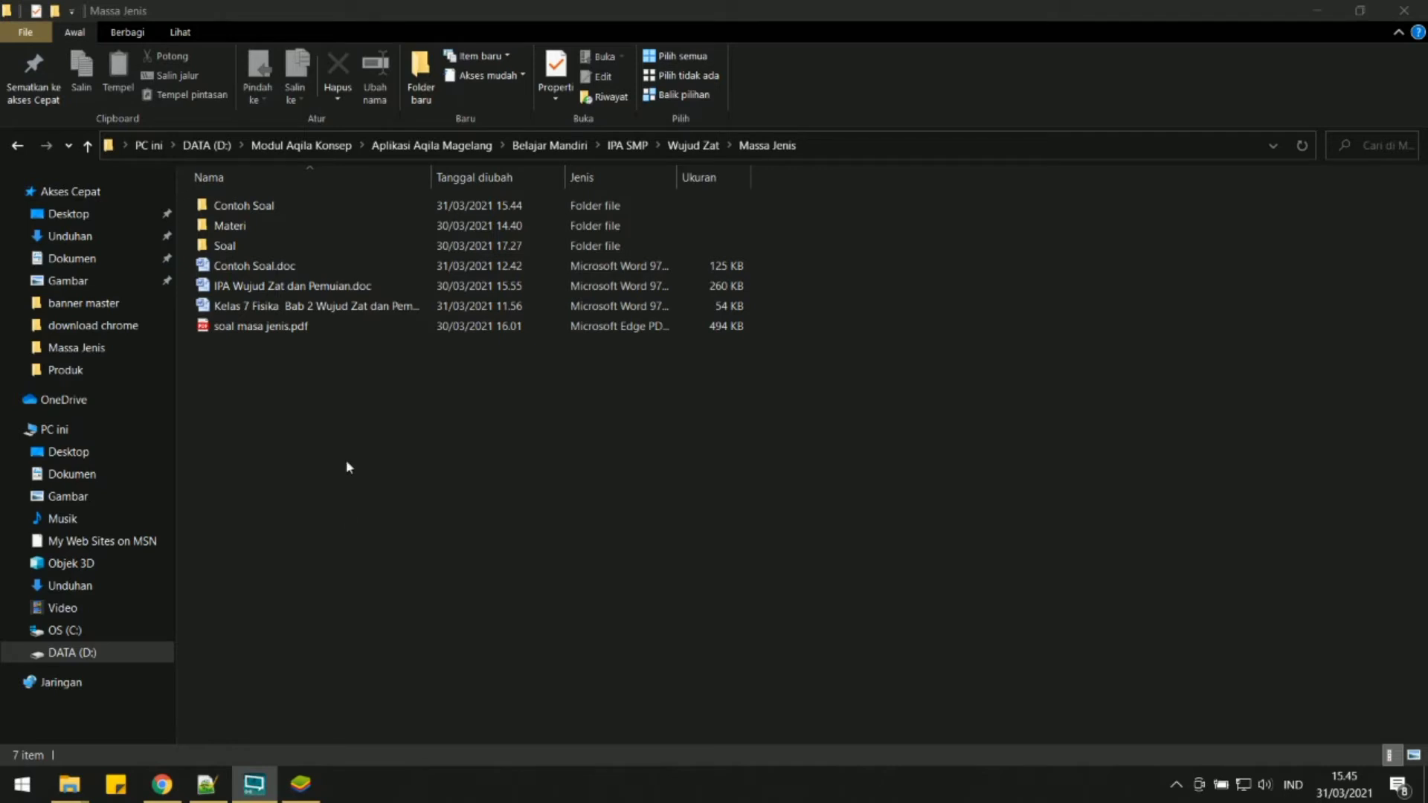
Review the images in the Soal, Materi and Contoh Soal folders and return to the Massa Jenis folder.
left_click(246, 250)
double_click(246, 250)
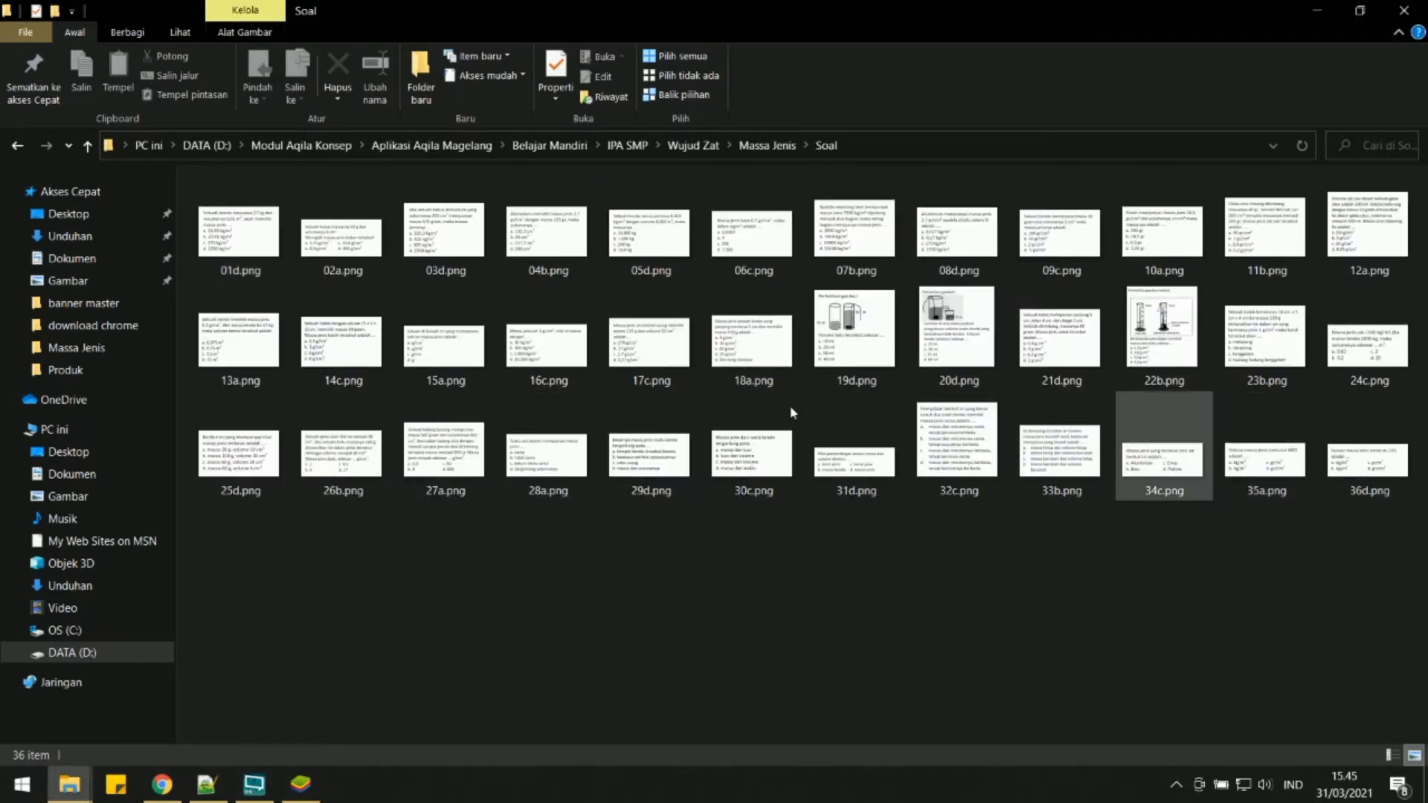
left_click(87, 146)
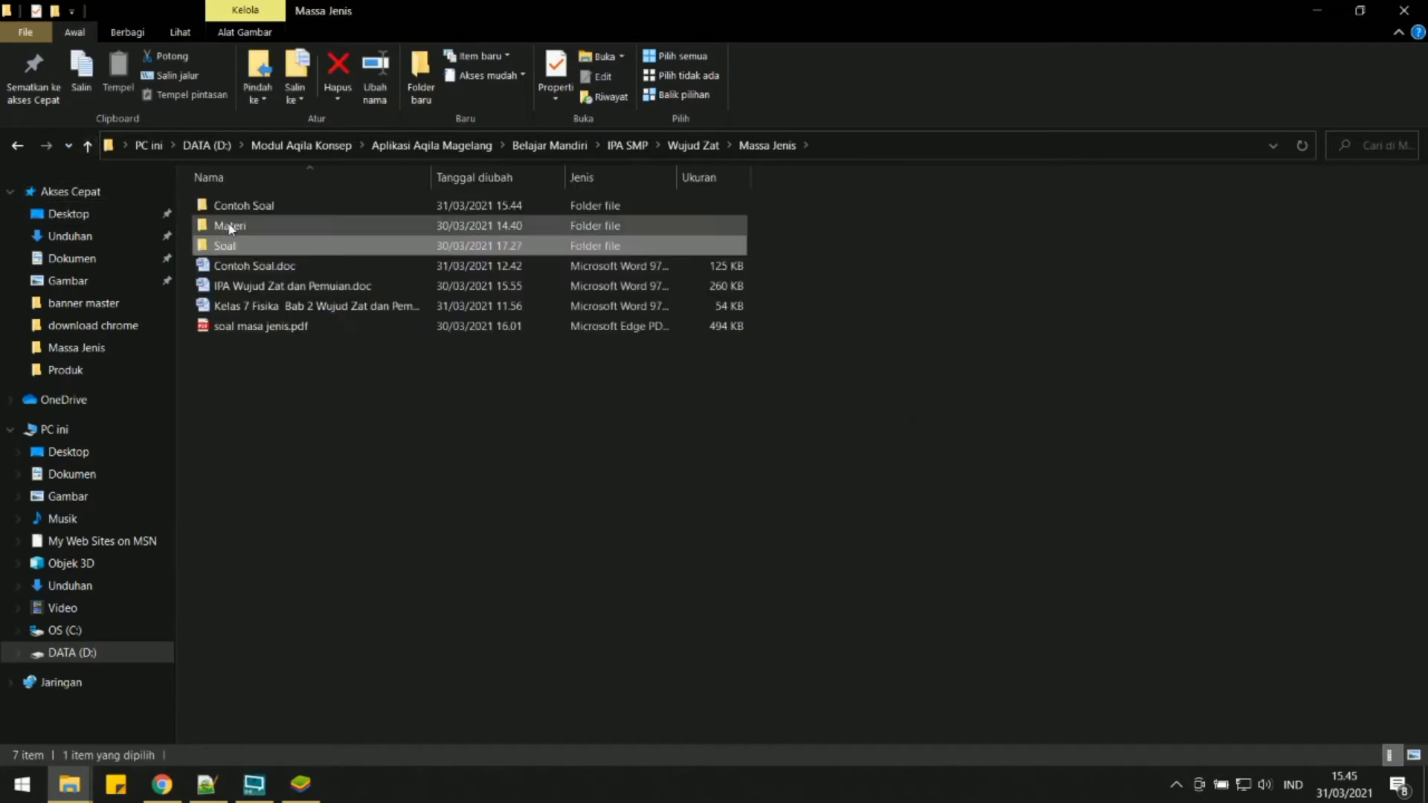
double_click(228, 223)
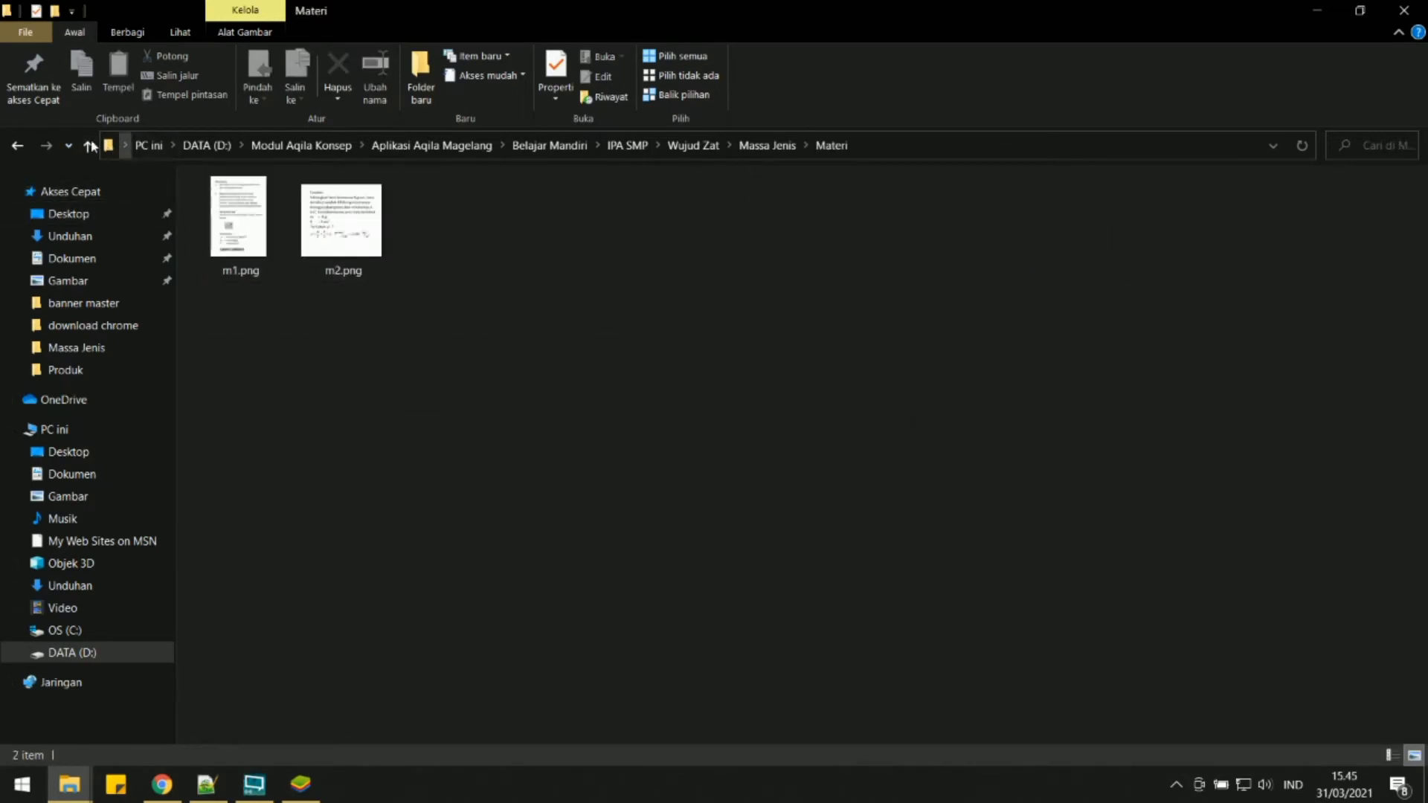
left_click(87, 146)
double_click(248, 207)
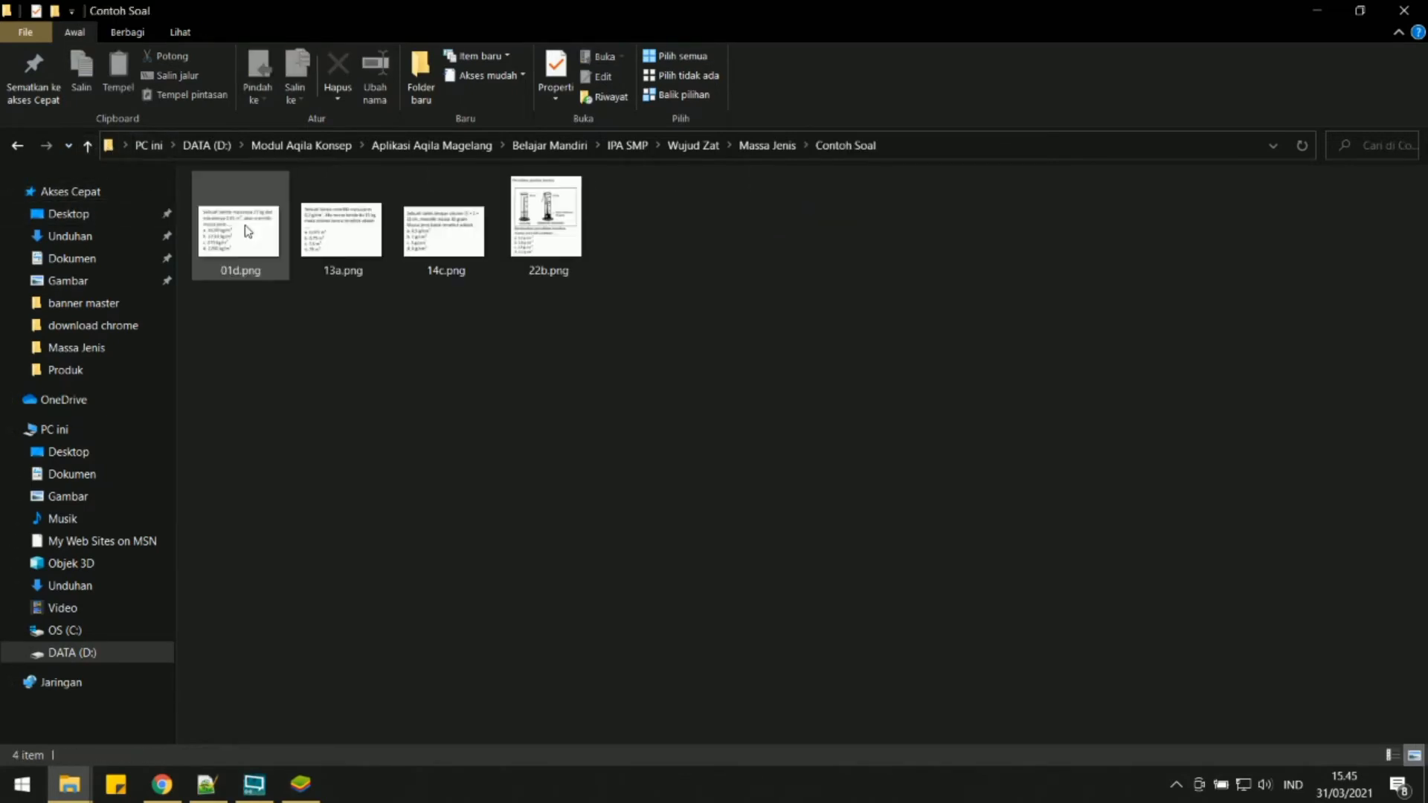
left_click(88, 146)
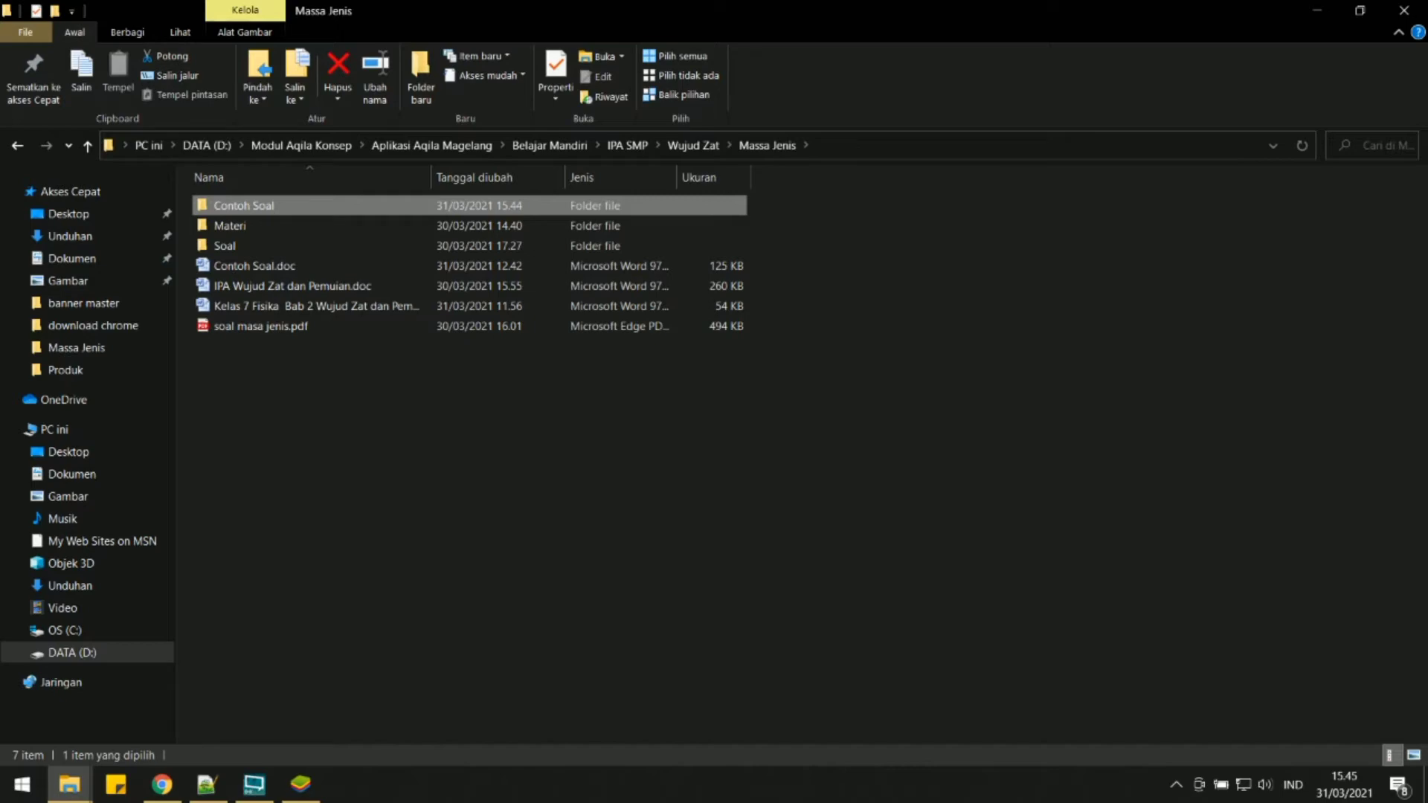
Switch to Chrome and open the Blogger posts page in a new tab.
left_click_drag(1427, 14, 557, 256)
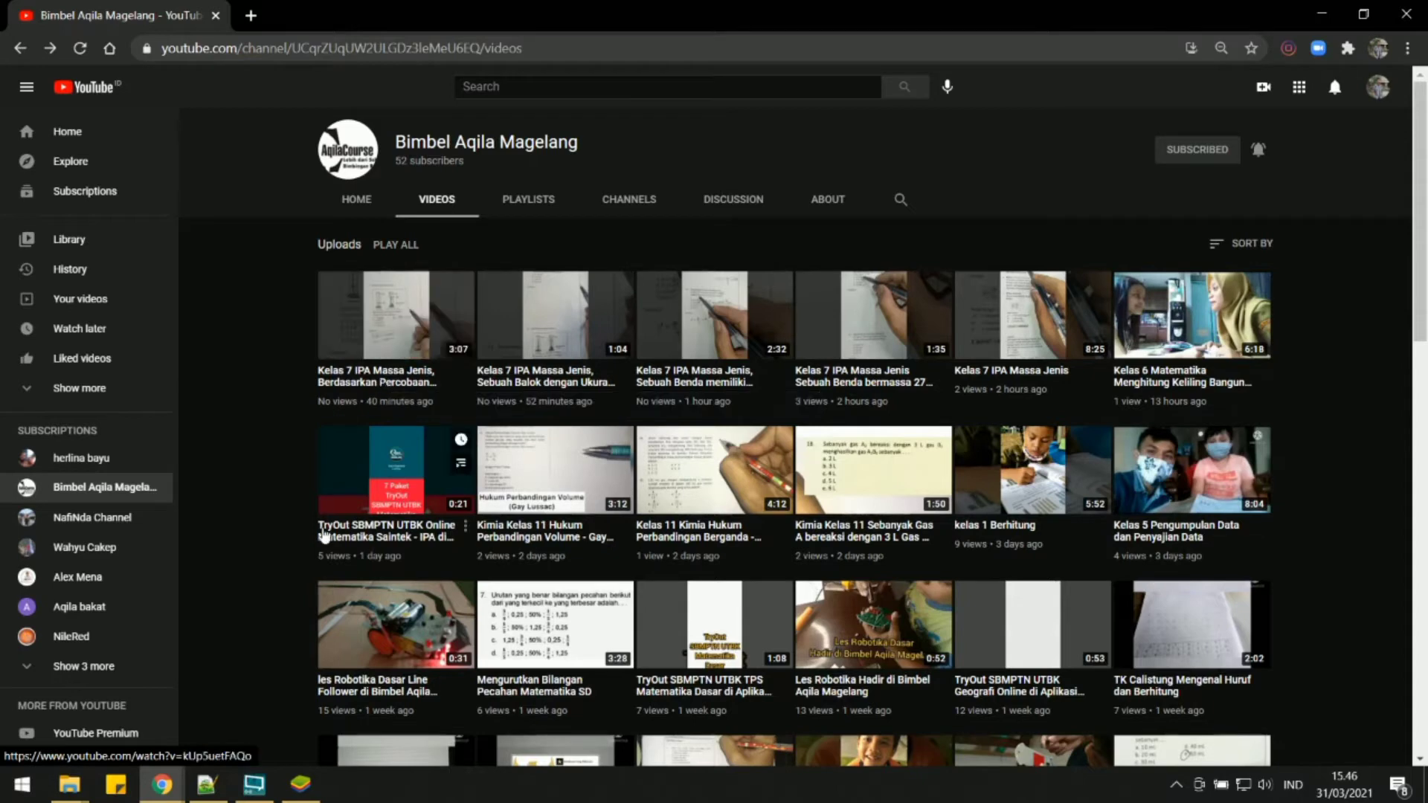
left_click(301, 785)
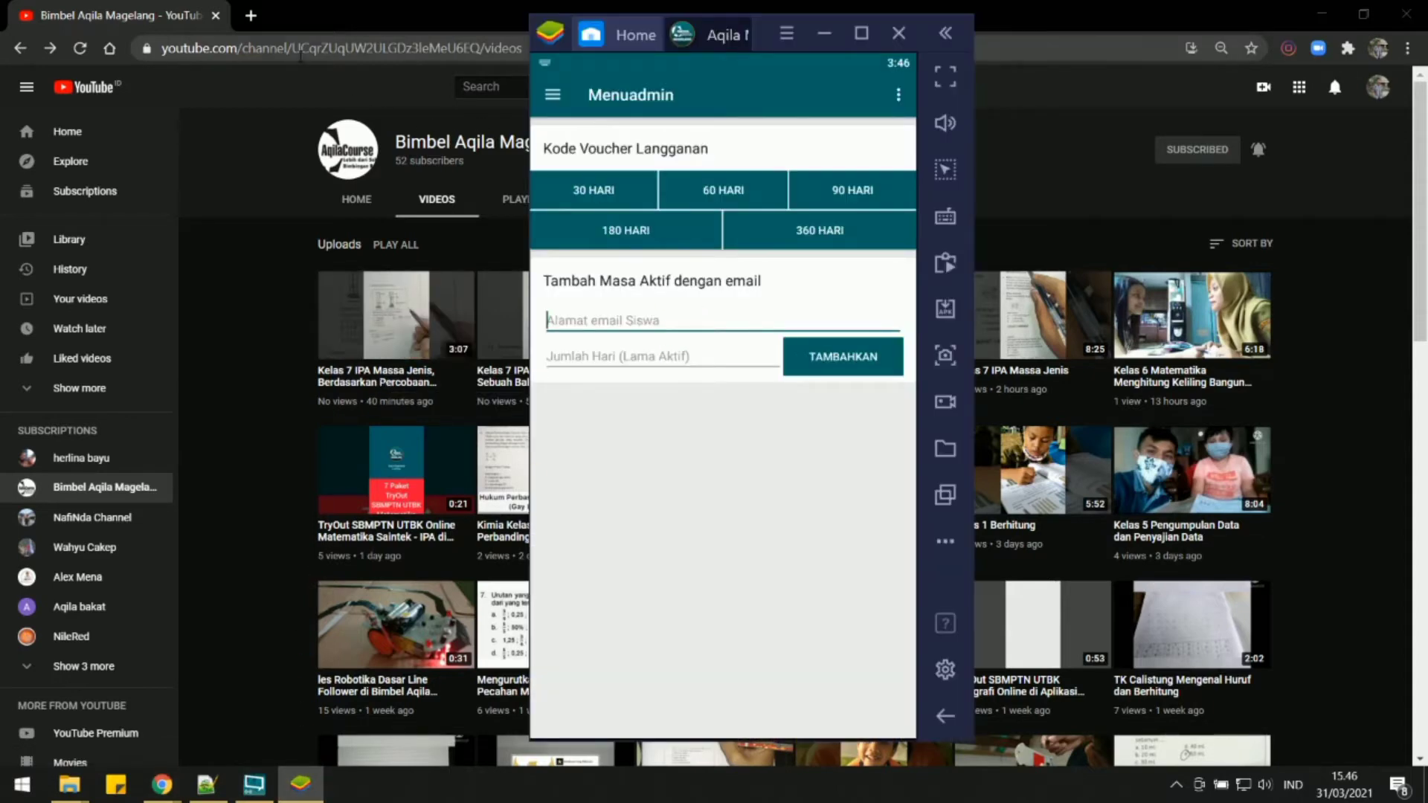
left_click(251, 15)
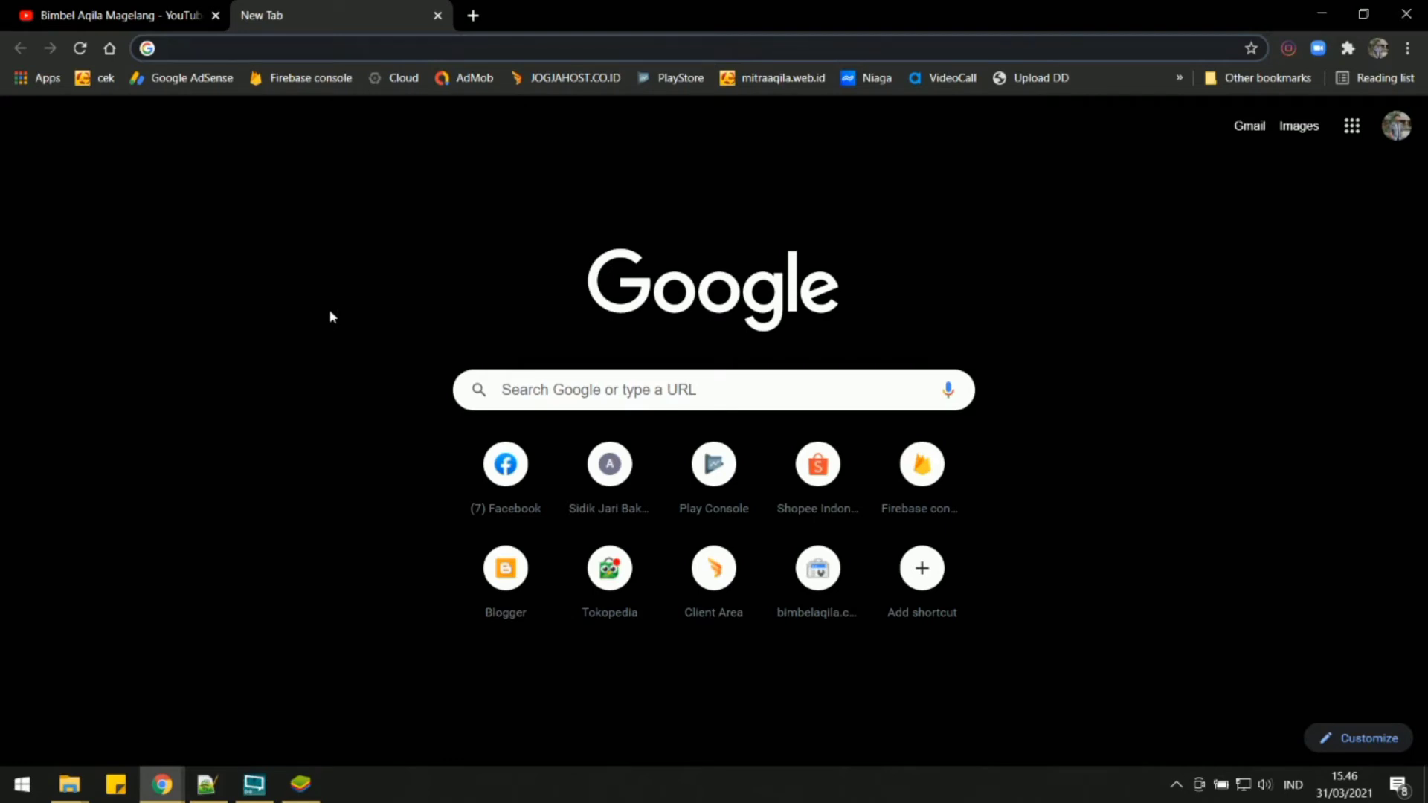
type("blogger.com")
key("Return")
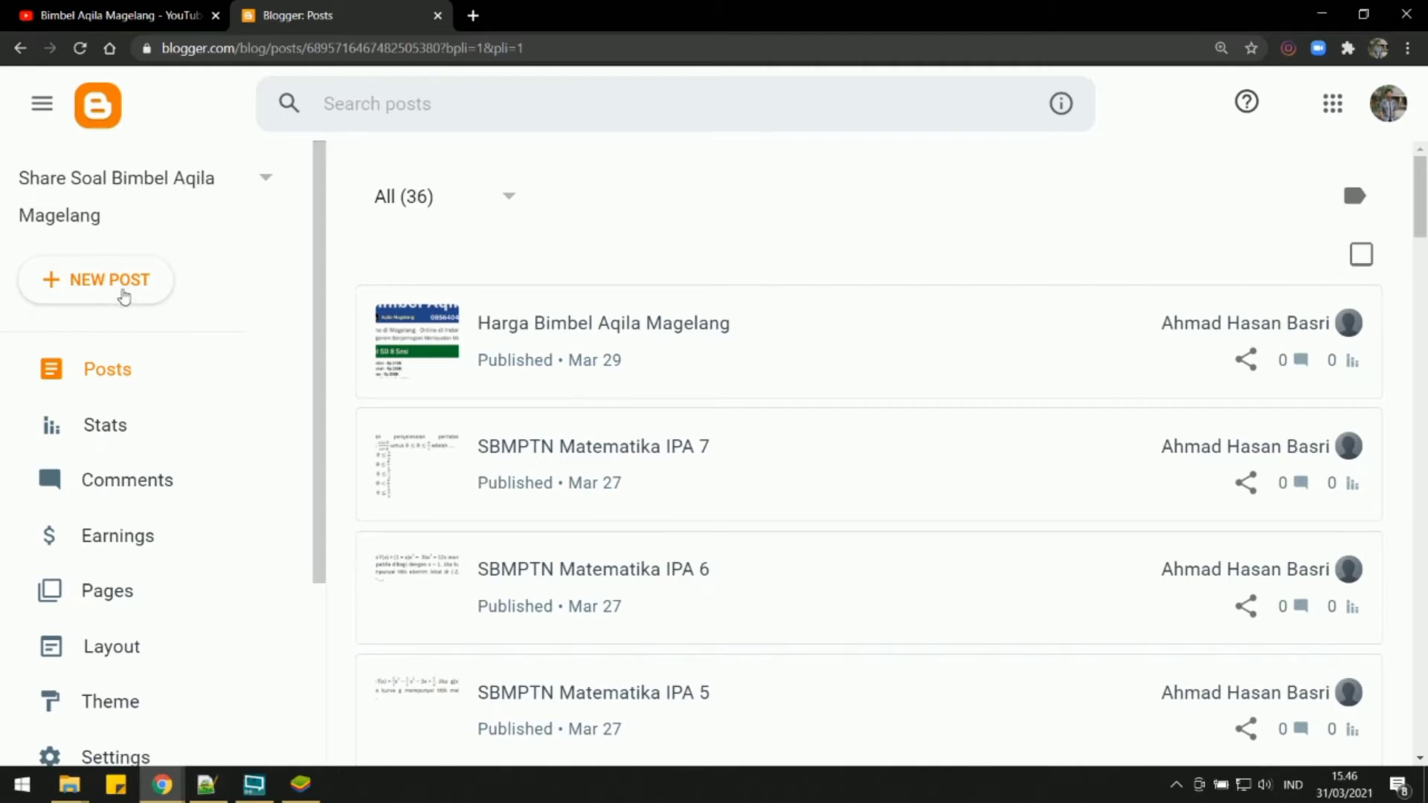
Create a new blog post titled "Materi Masa Jenis".
left_click(93, 296)
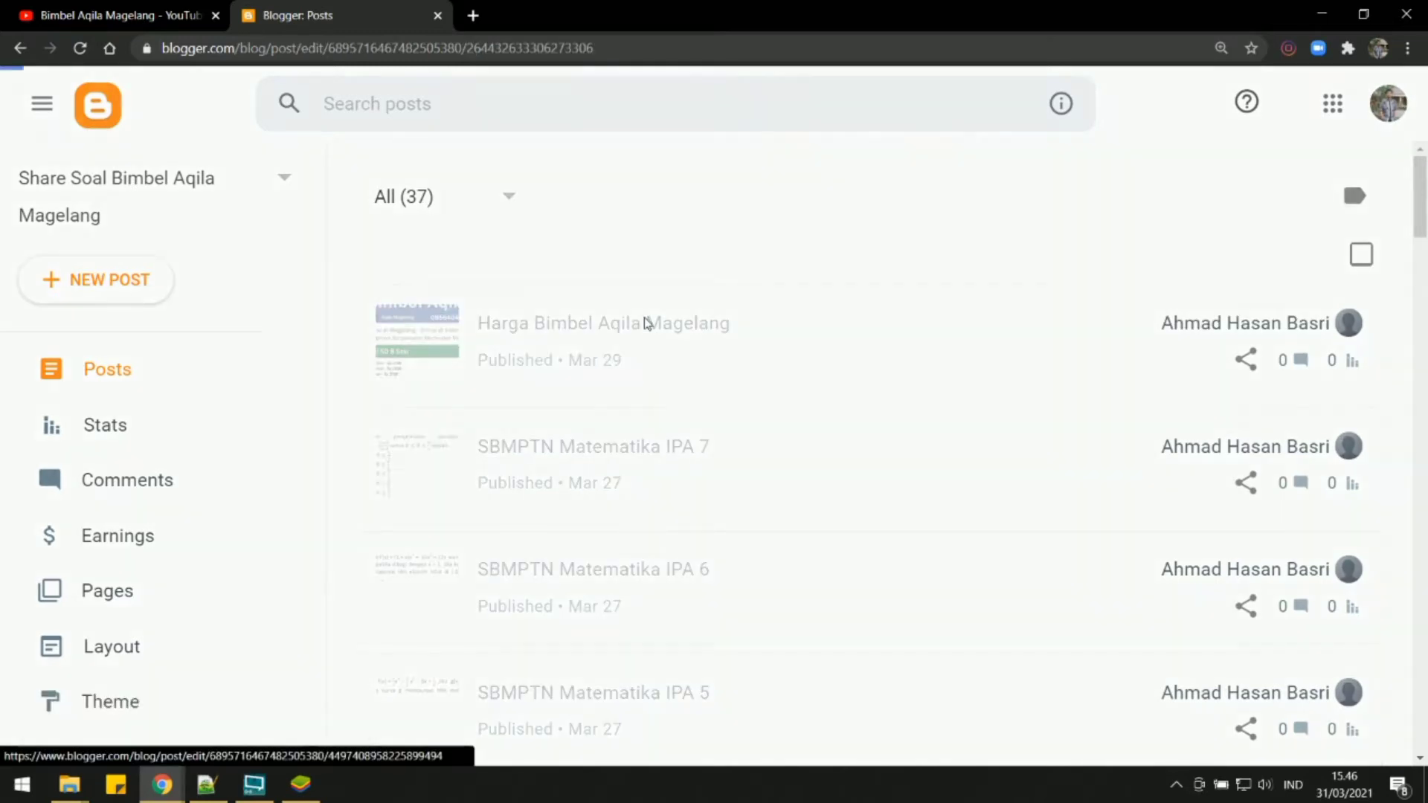
type("M")
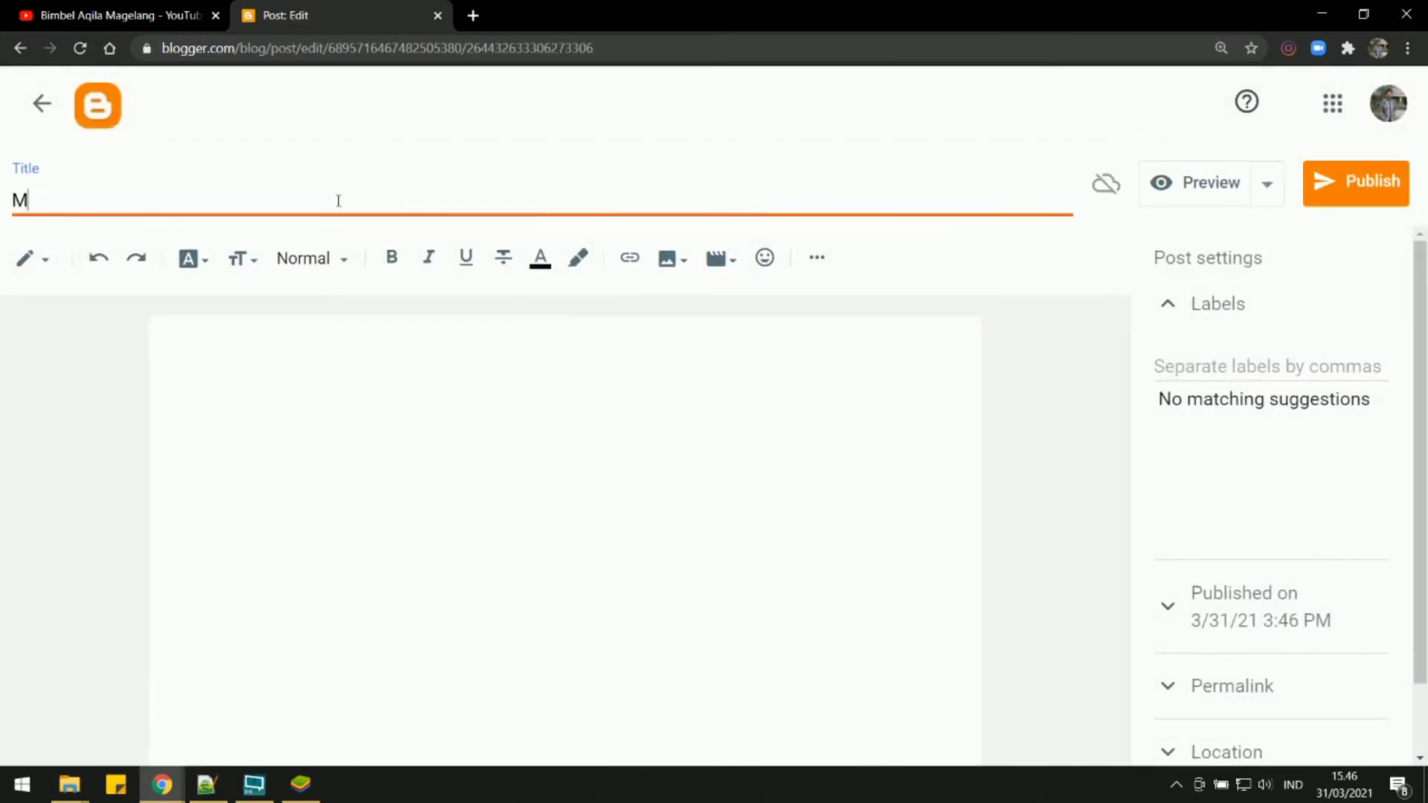
type("ateri Masa Jenis")
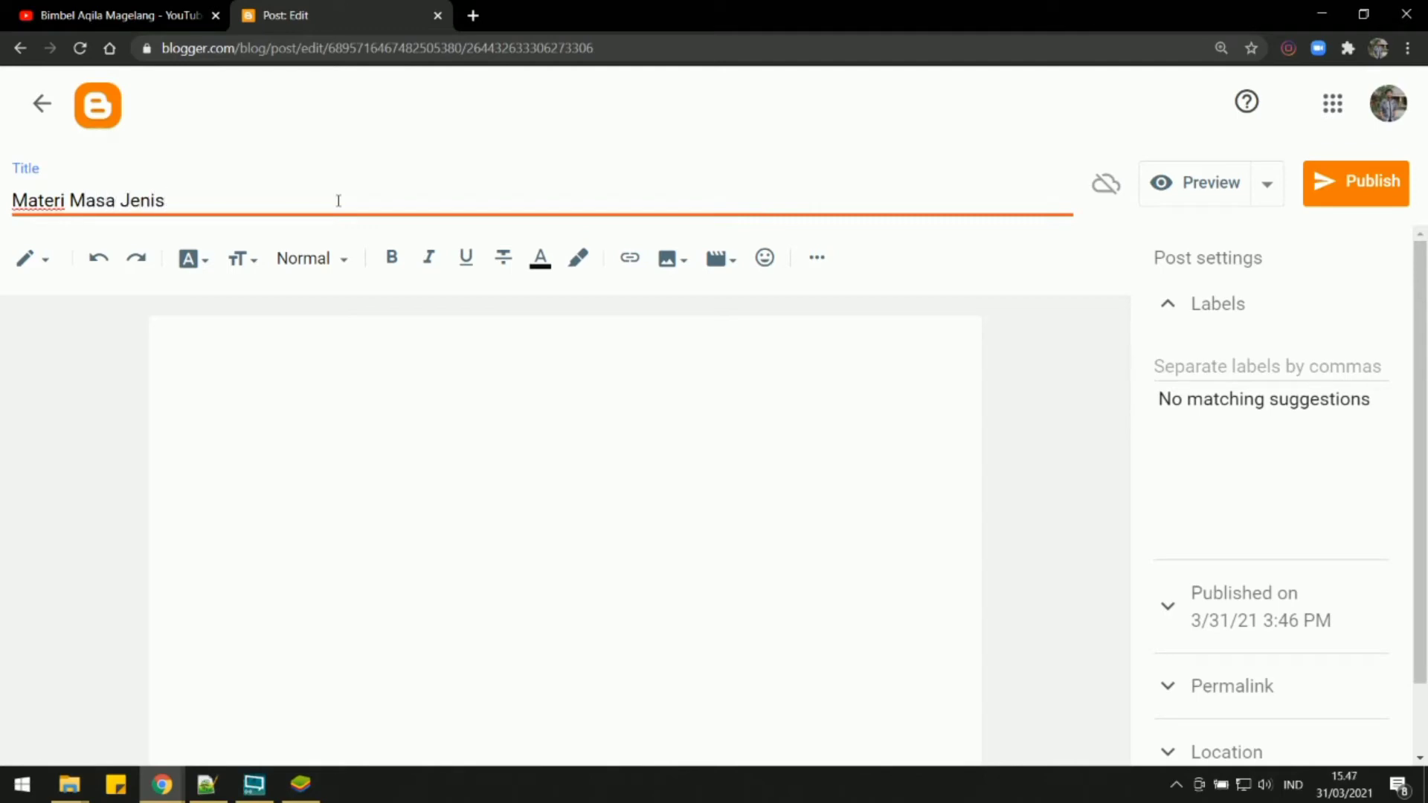
Start adding images to the post from the computer and bring up the file chooser.
left_click(685, 266)
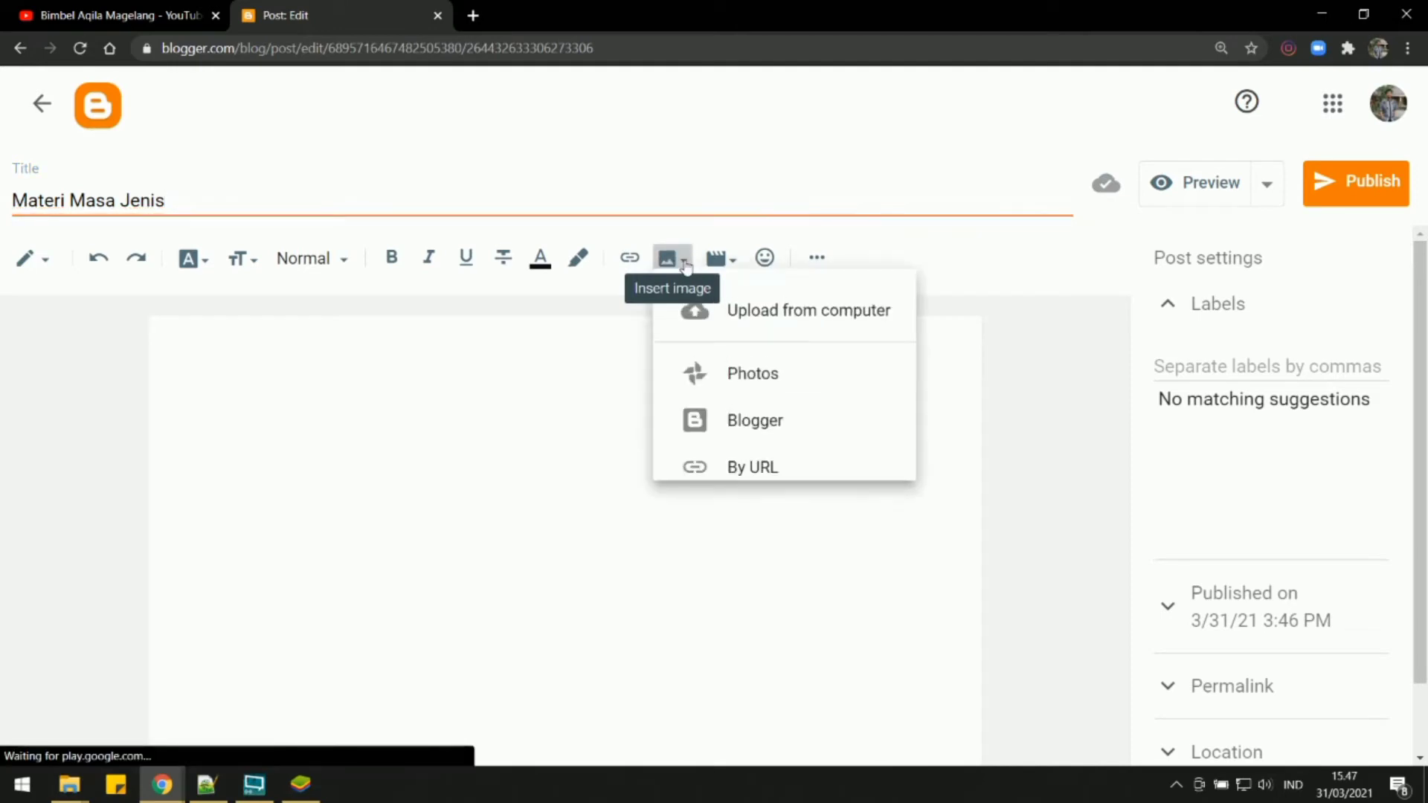
left_click(735, 318)
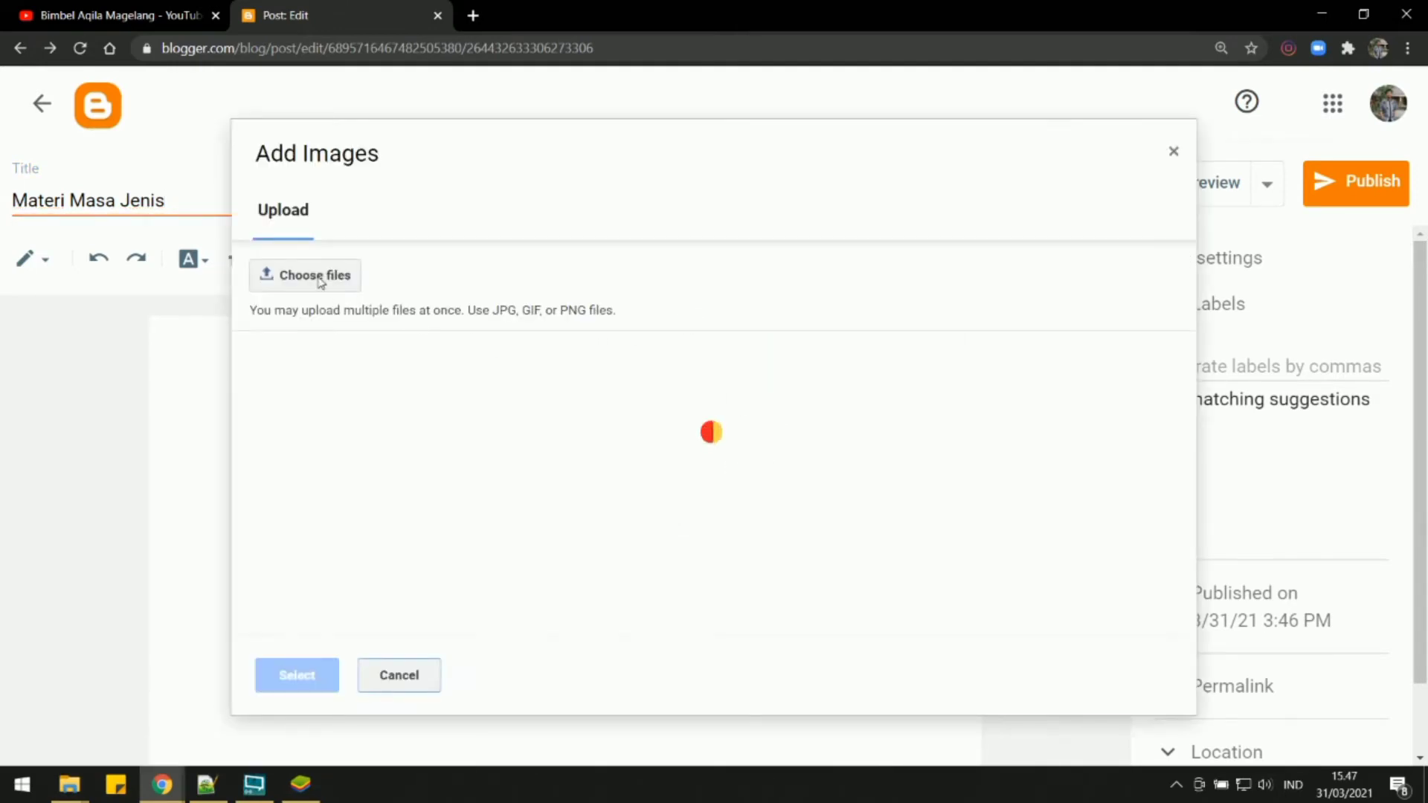
left_click(319, 278)
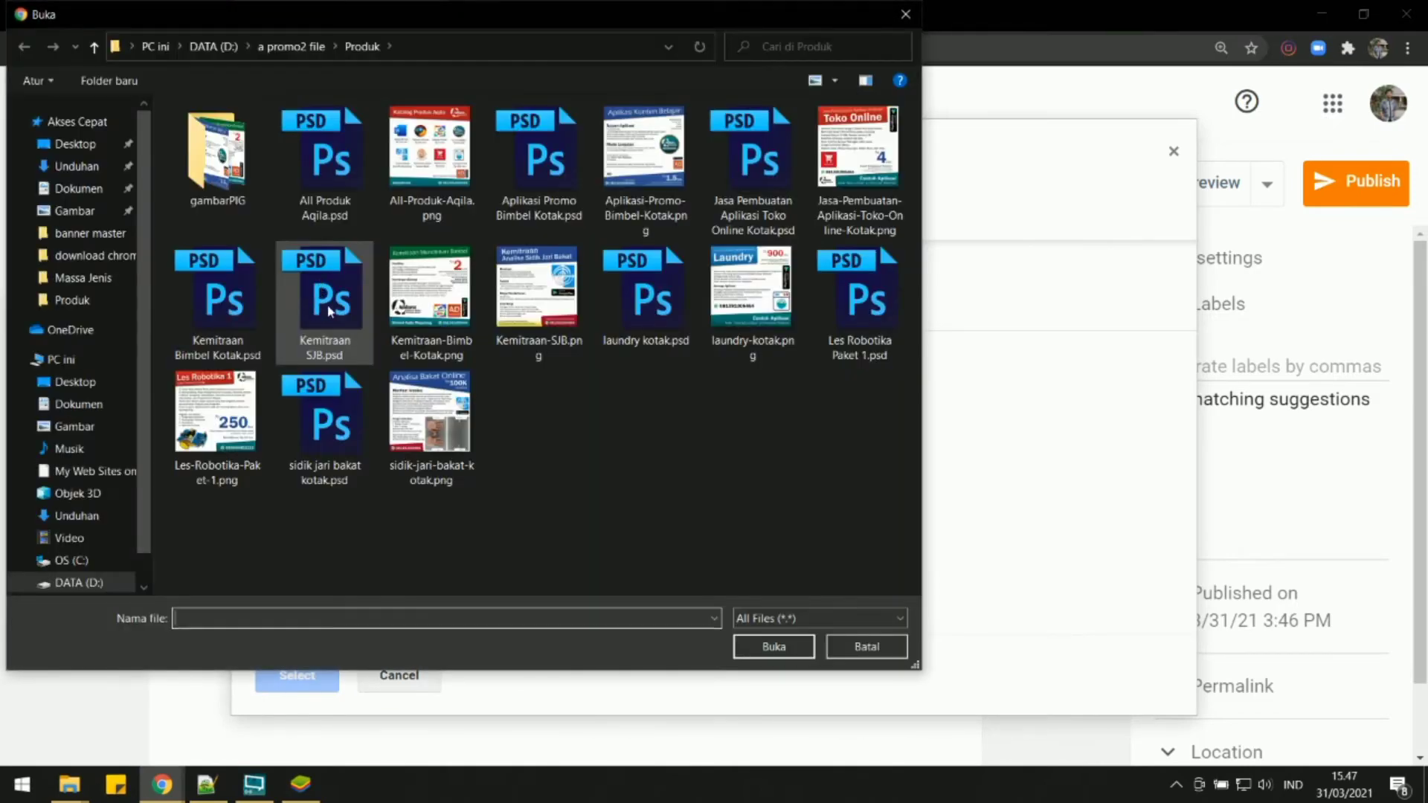
Browse drive D through Modul Aqila Konsep, Aplikasi Aqila Magelang, Belajar Mandiri, IPA SMP, Wujud Zat and Massa Jenis to the Materi folder.
left_click(91, 584)
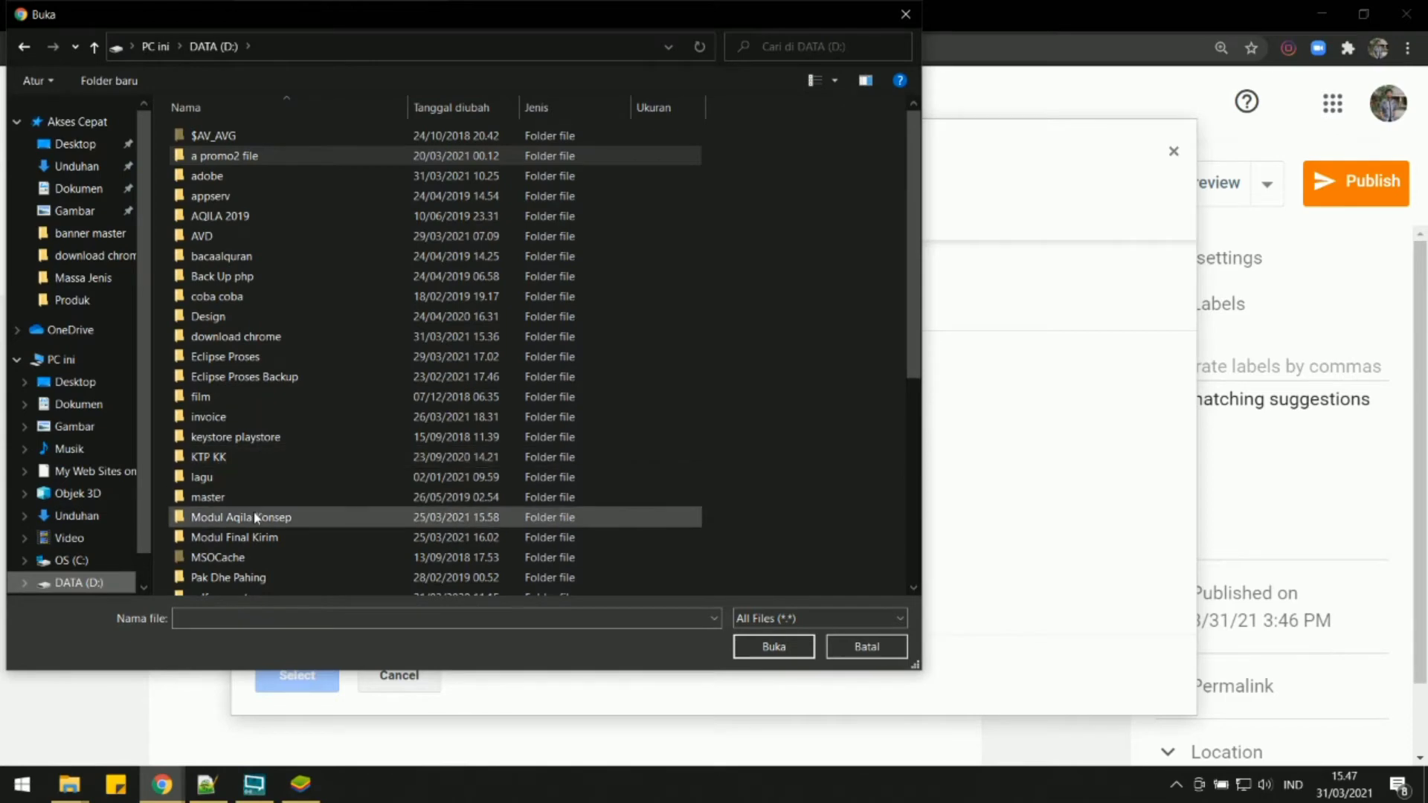
double_click(280, 517)
double_click(272, 136)
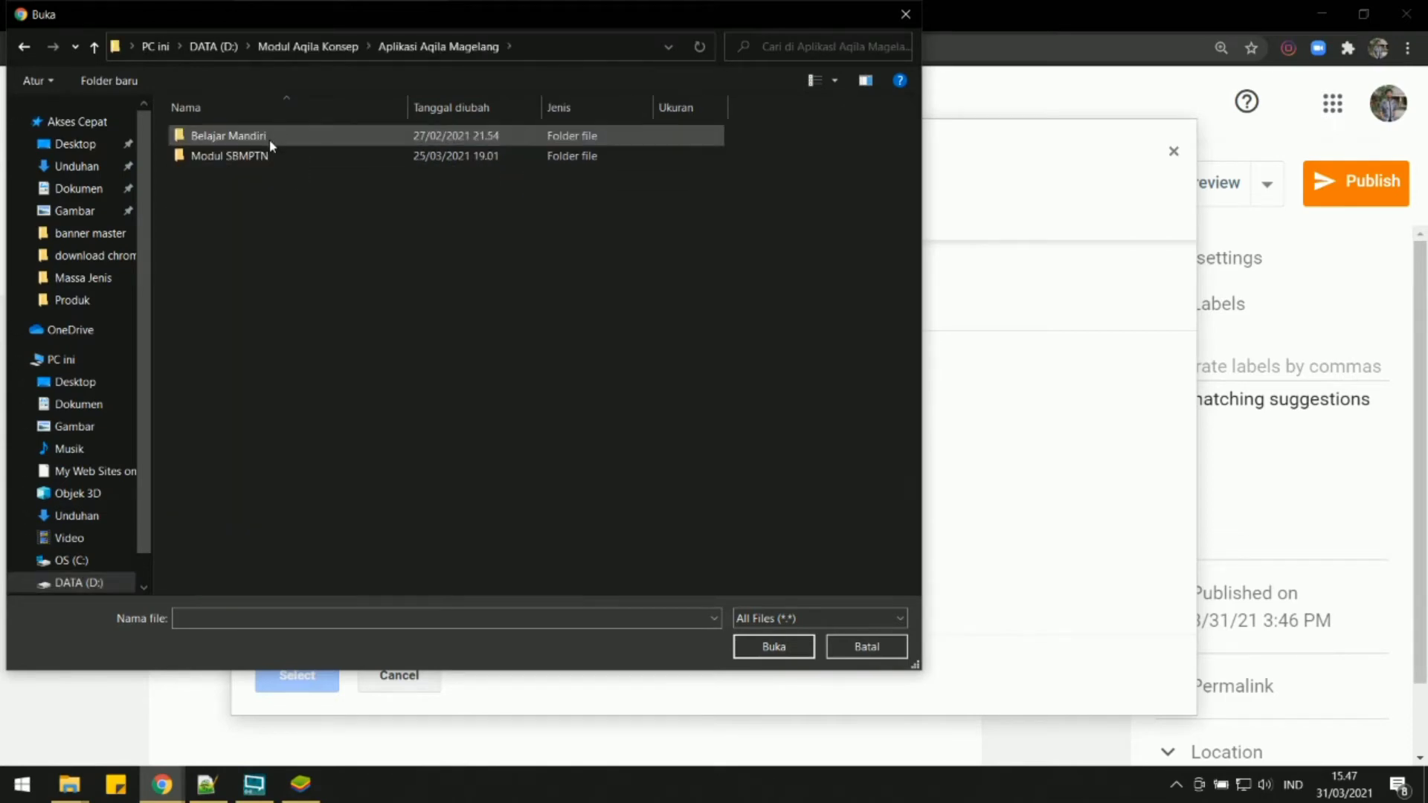
double_click(260, 139)
double_click(242, 137)
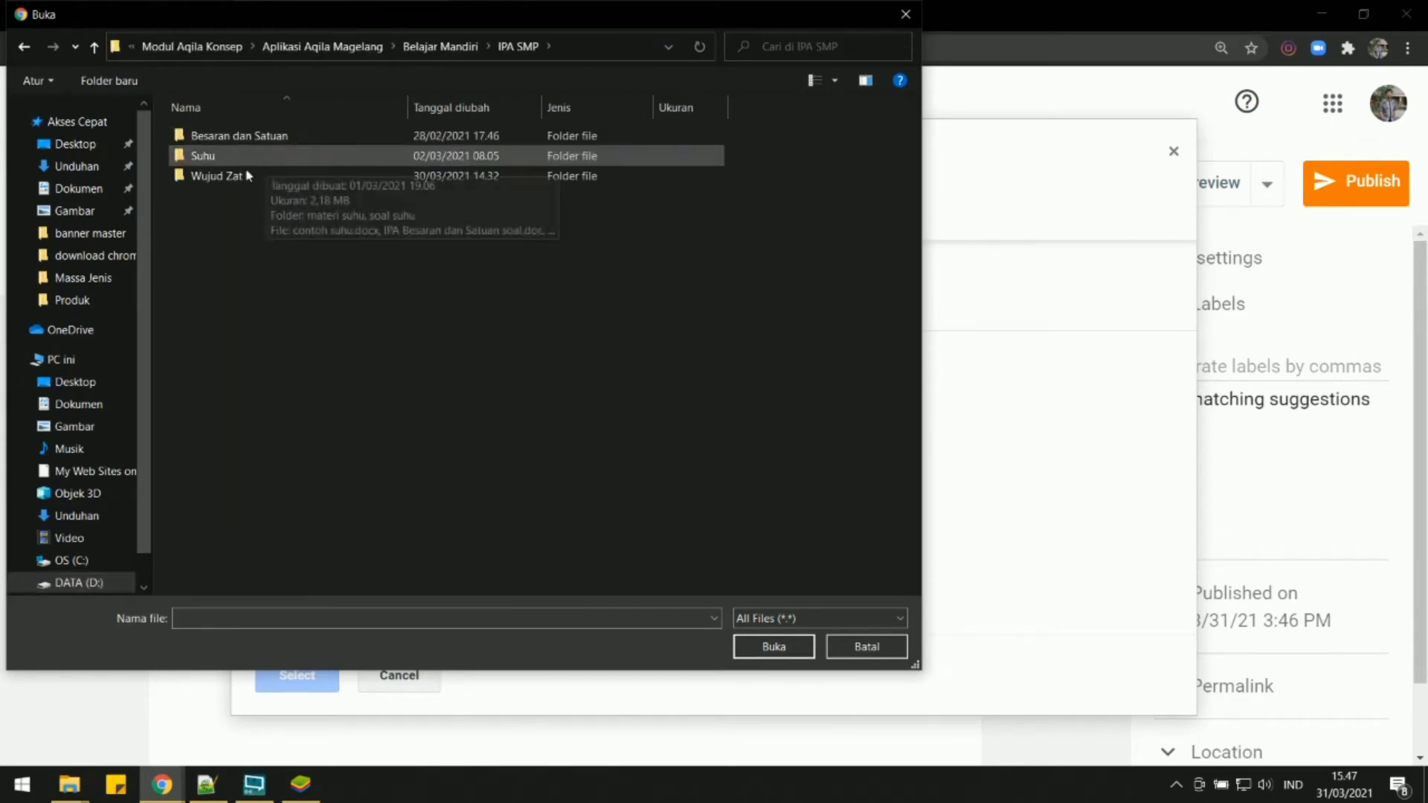
double_click(238, 177)
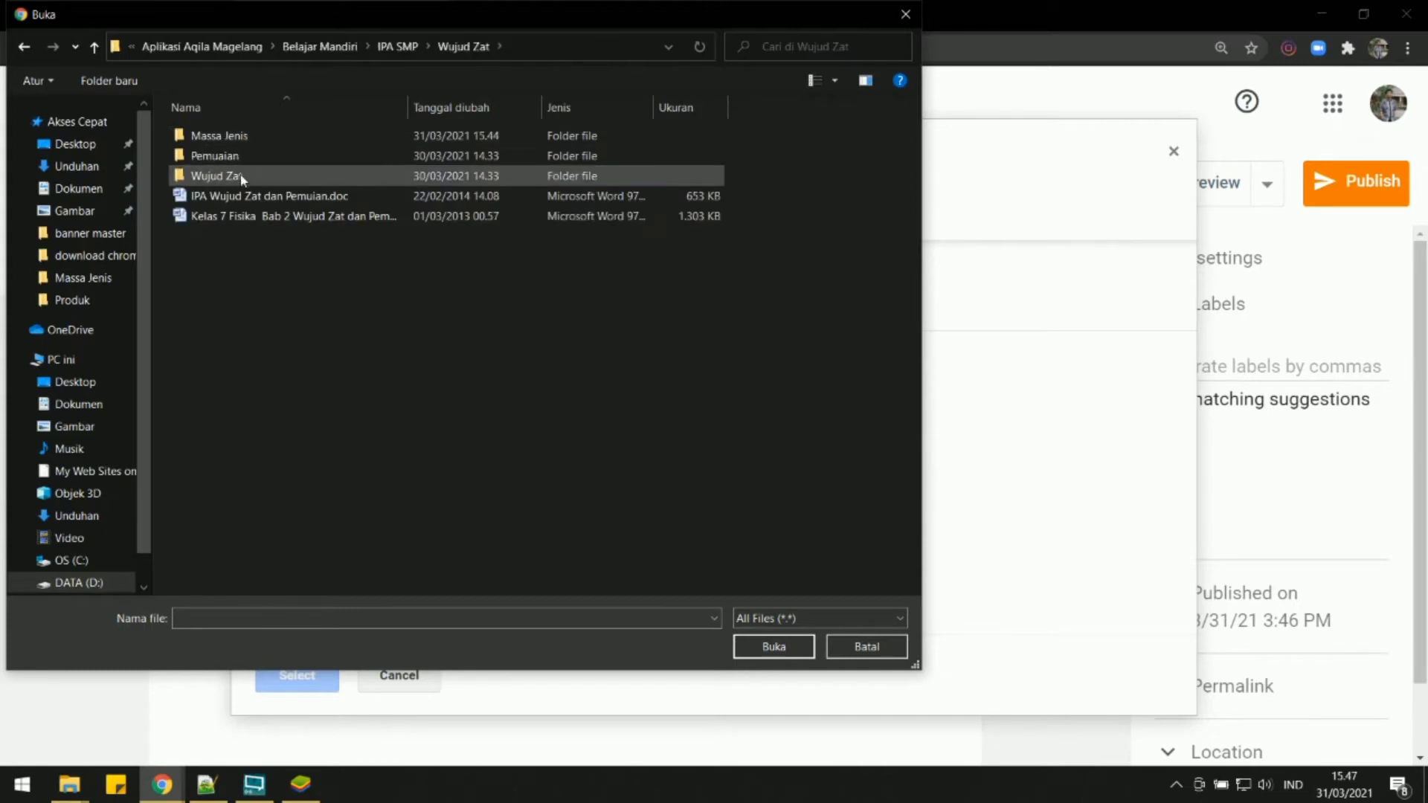
double_click(242, 177)
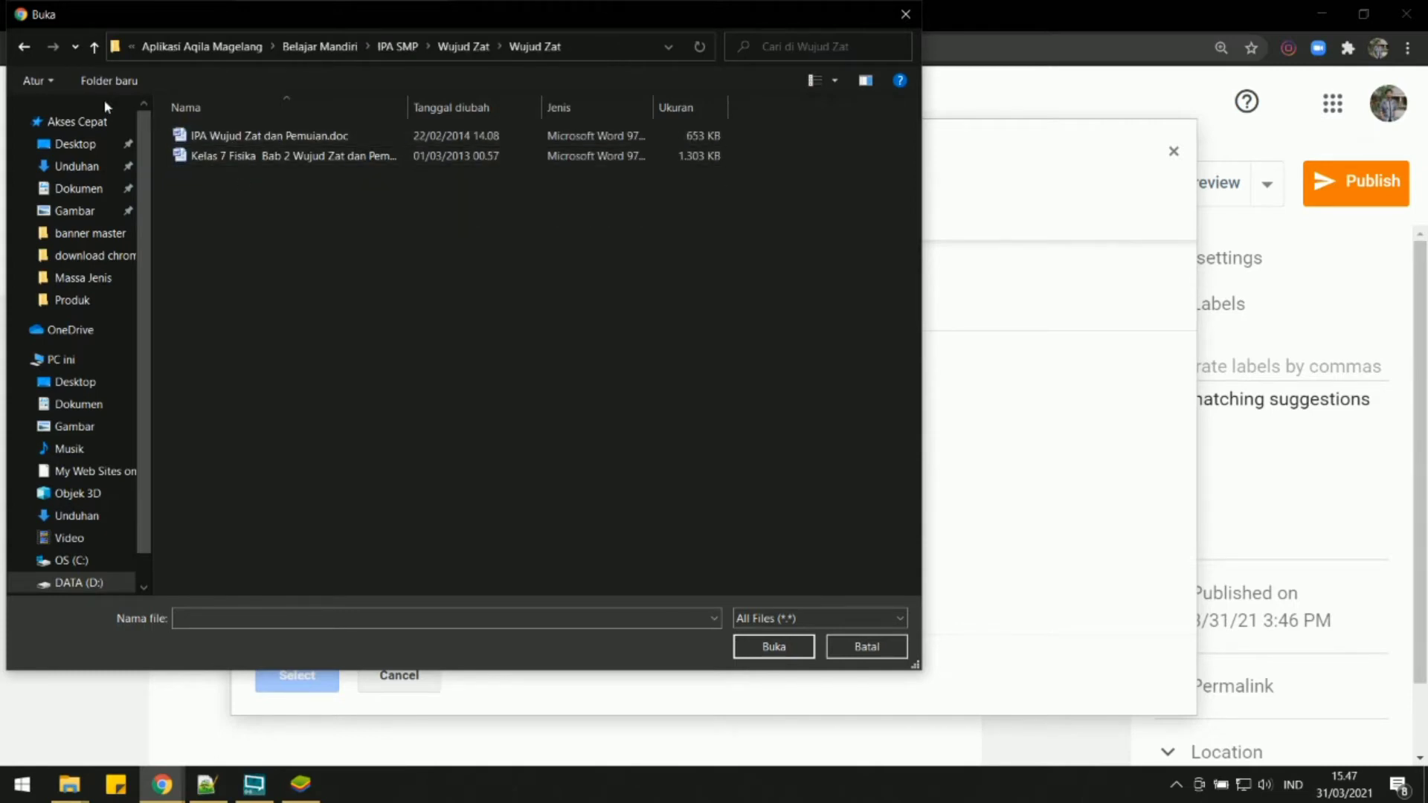
left_click(94, 48)
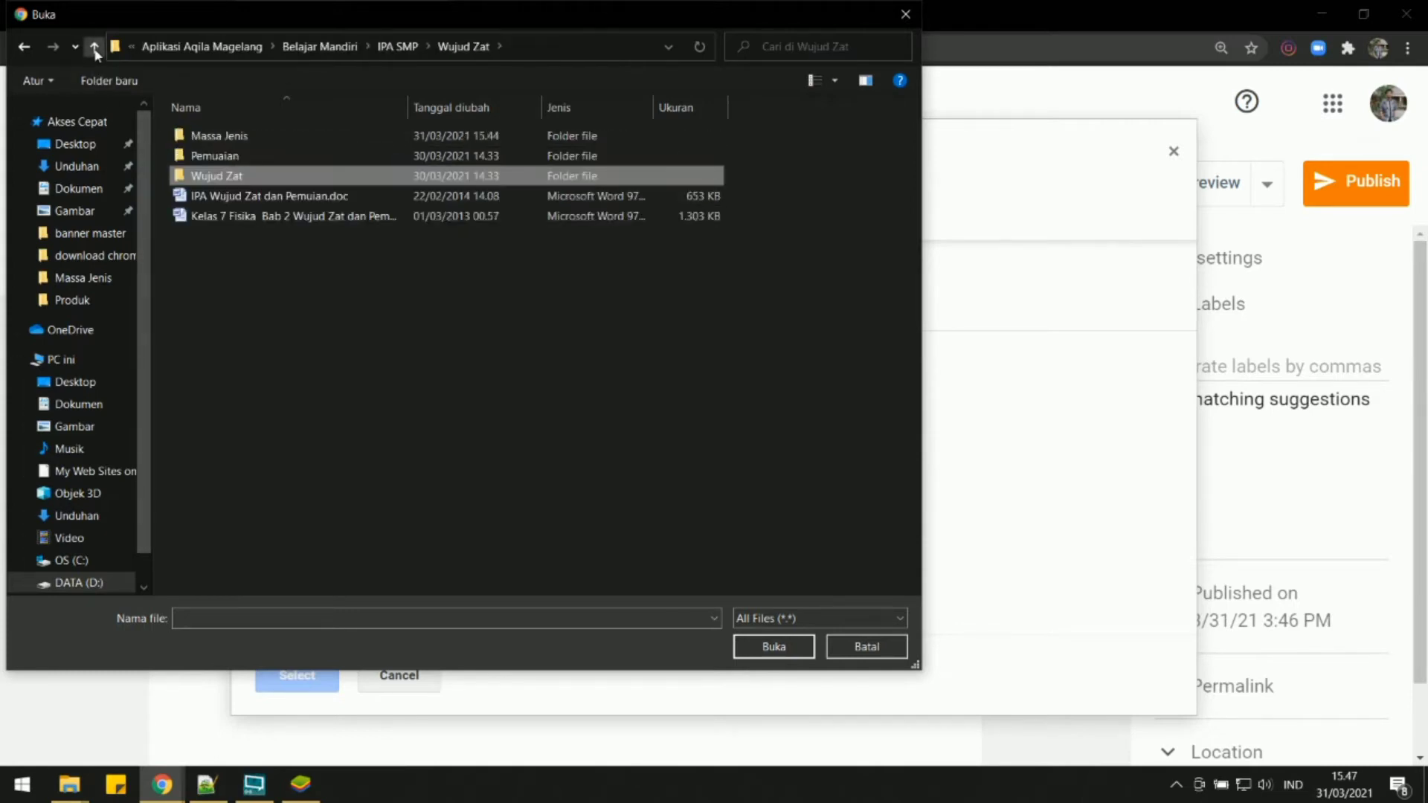
double_click(242, 138)
double_click(232, 154)
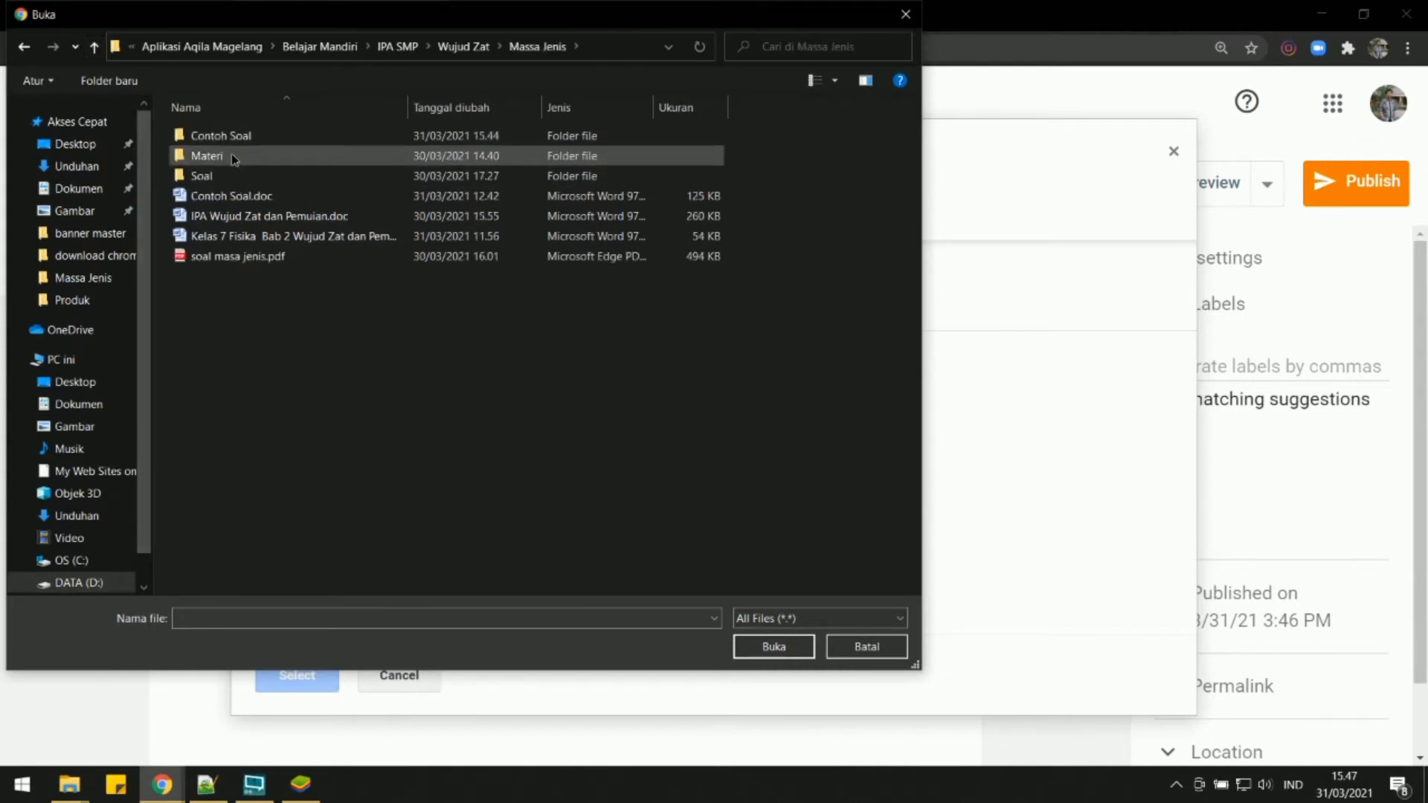
Upload m1.png and m2.png from the Materi folder and insert both images into the post.
left_click(223, 157)
left_click(319, 163, "ctrl")
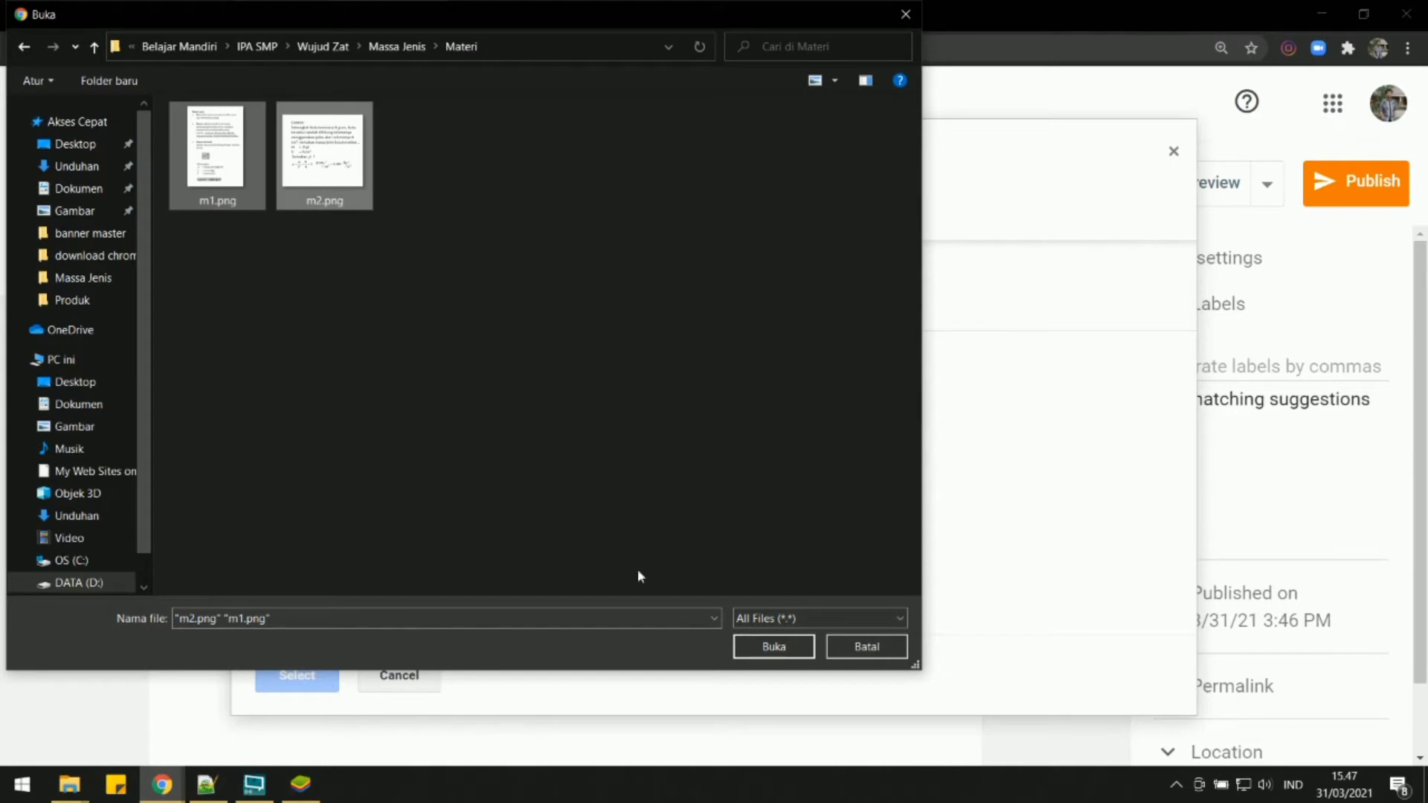
left_click(752, 650)
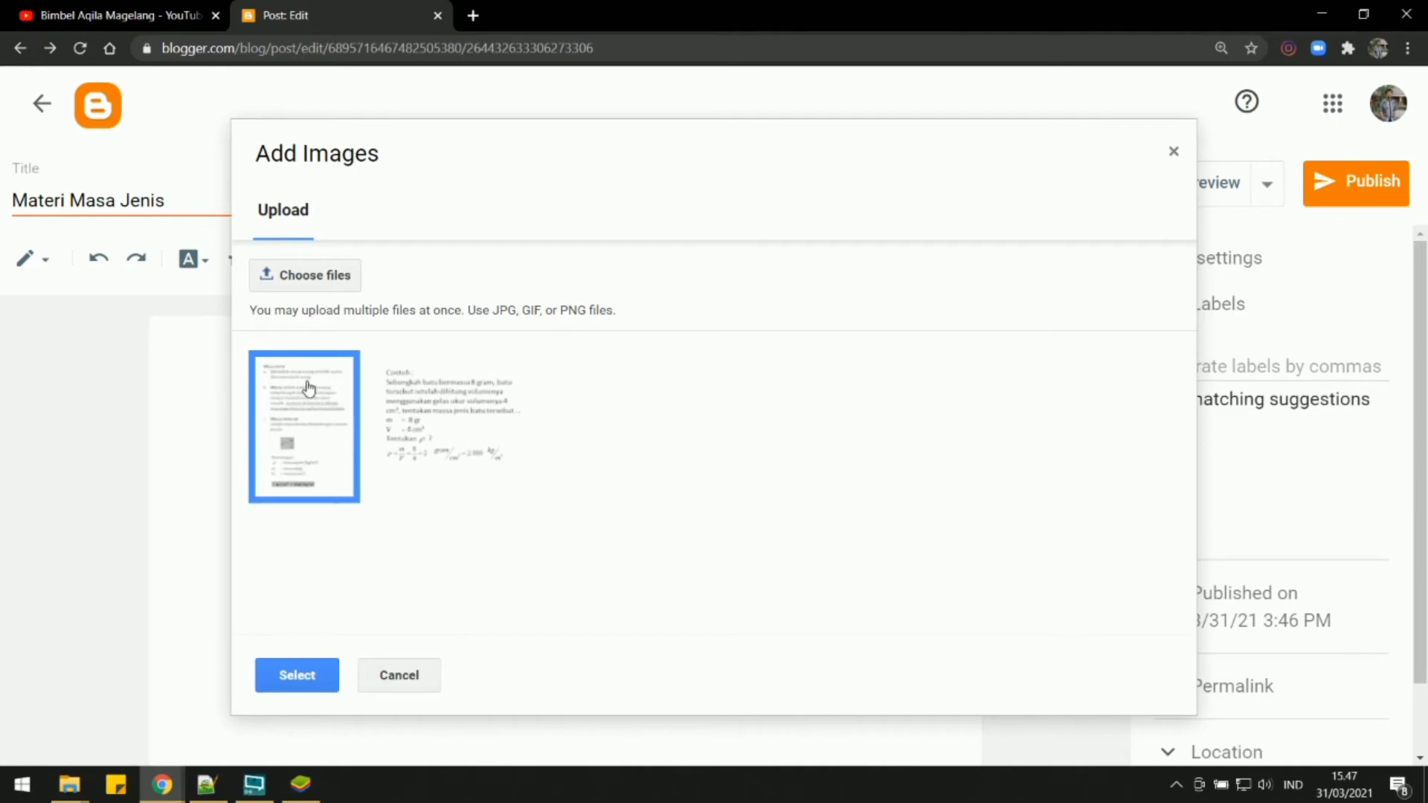
left_click(438, 424)
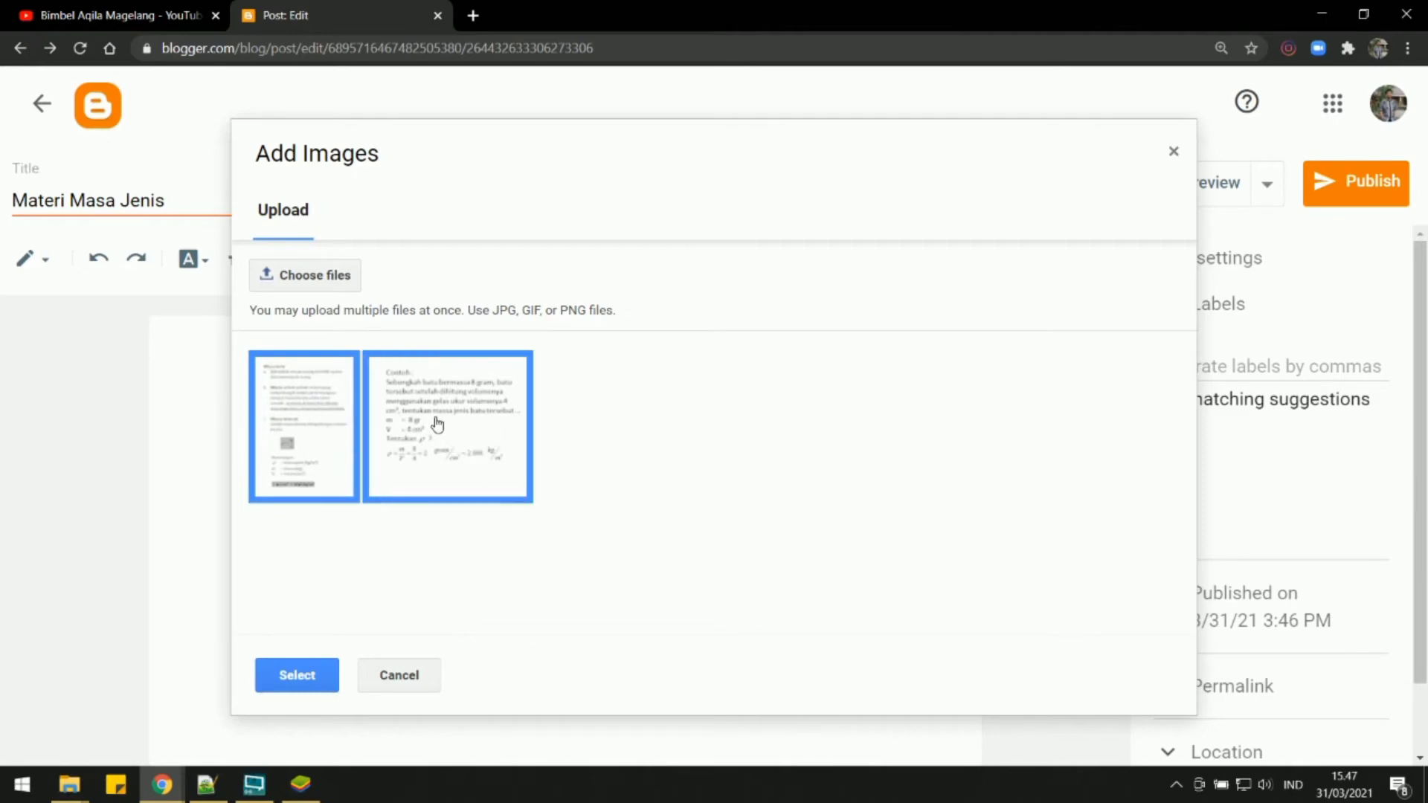
left_click(297, 675)
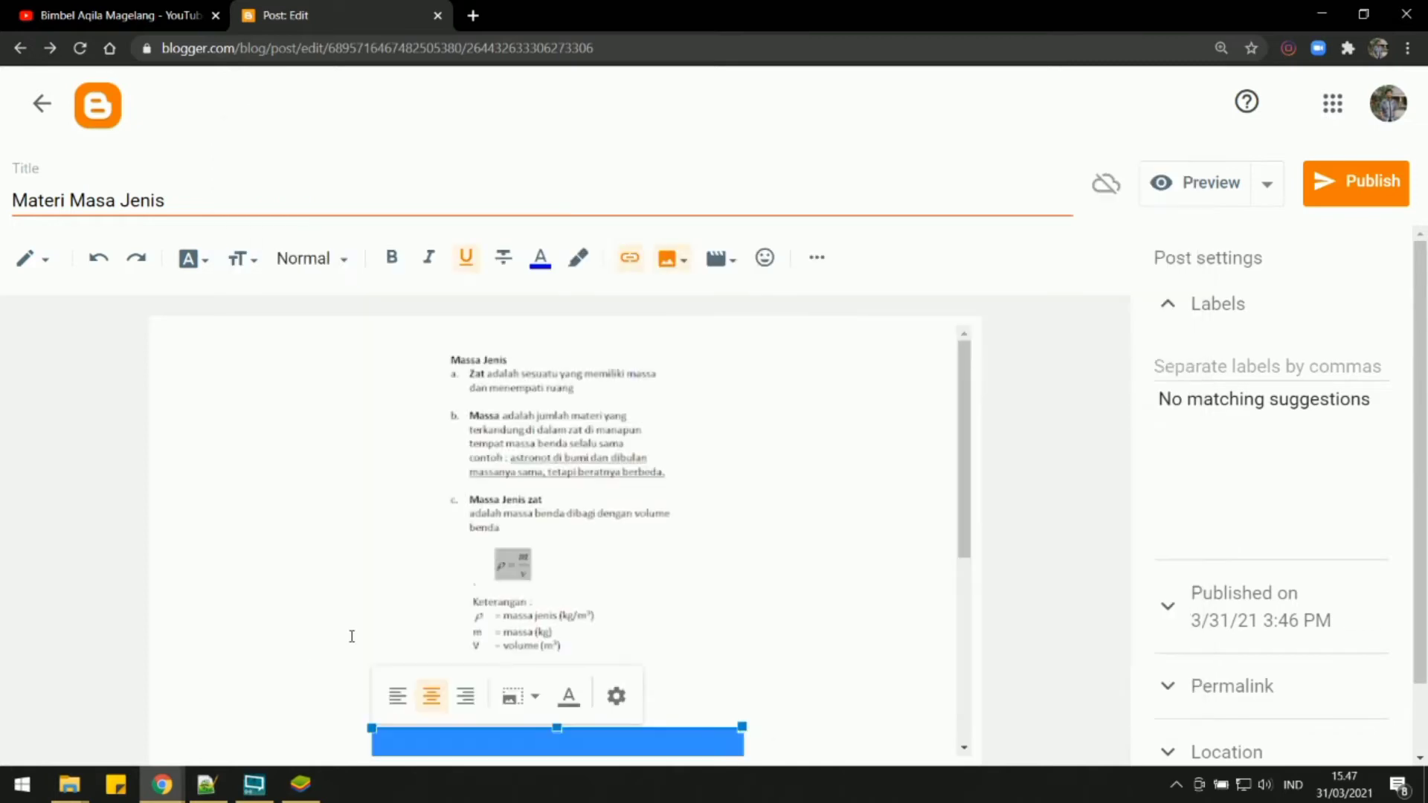
Enlarge the first image, the Massa Jenis definitions, with a larger preset size.
scroll(617, 437, "up", 1)
left_click(577, 408)
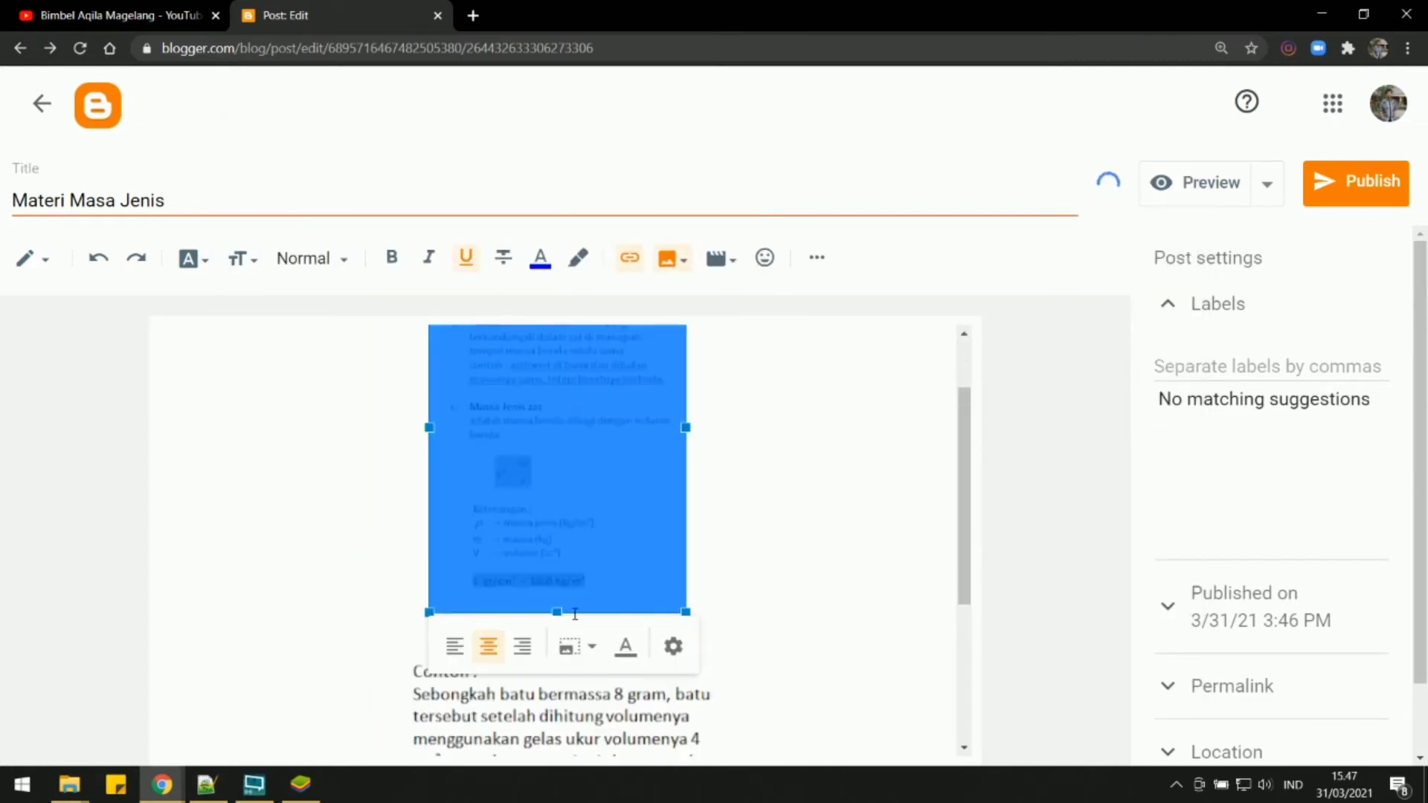
left_click(584, 648)
left_click(512, 705)
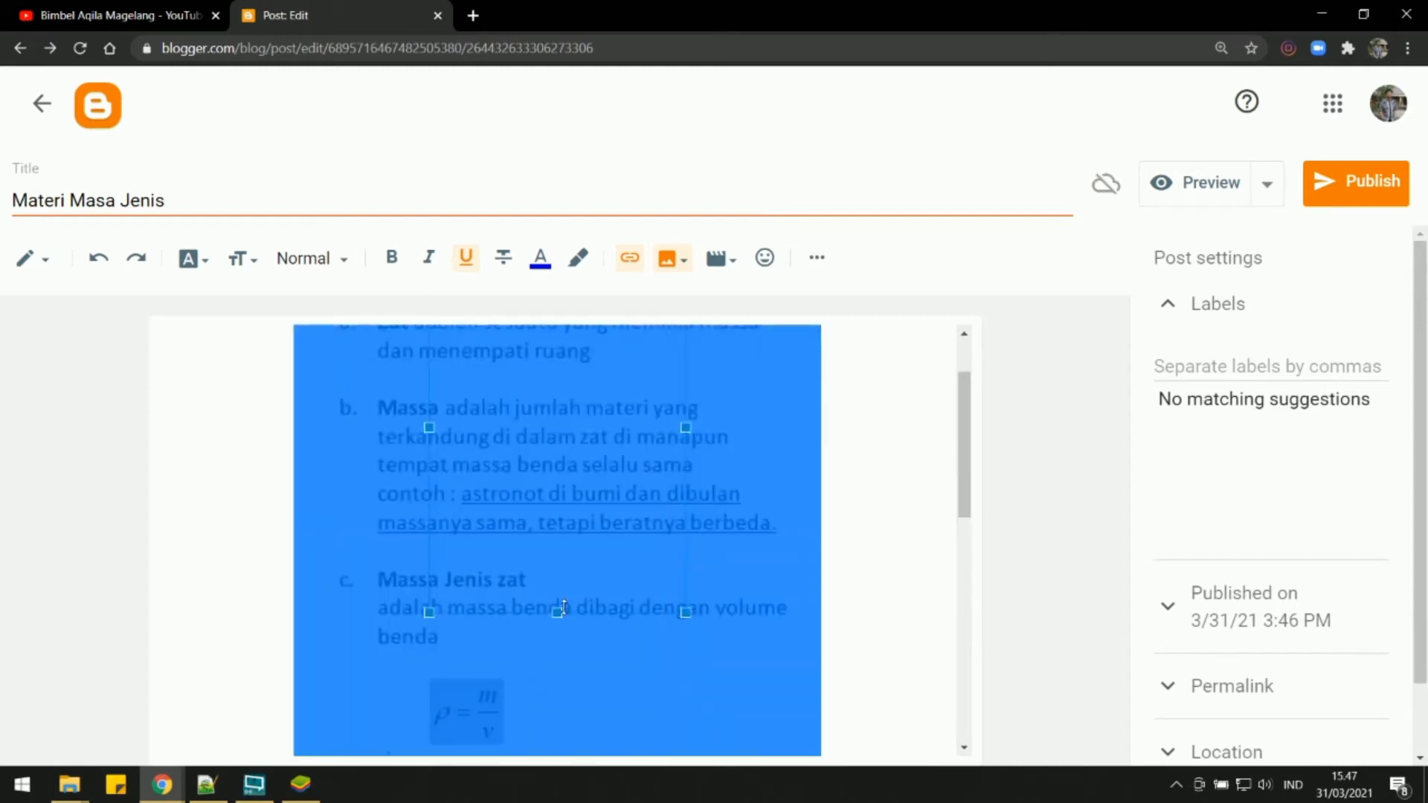
left_click(839, 477)
Enlarge the second image, the Contoh calculation, with a larger preset size.
scroll(842, 475, "down", 6)
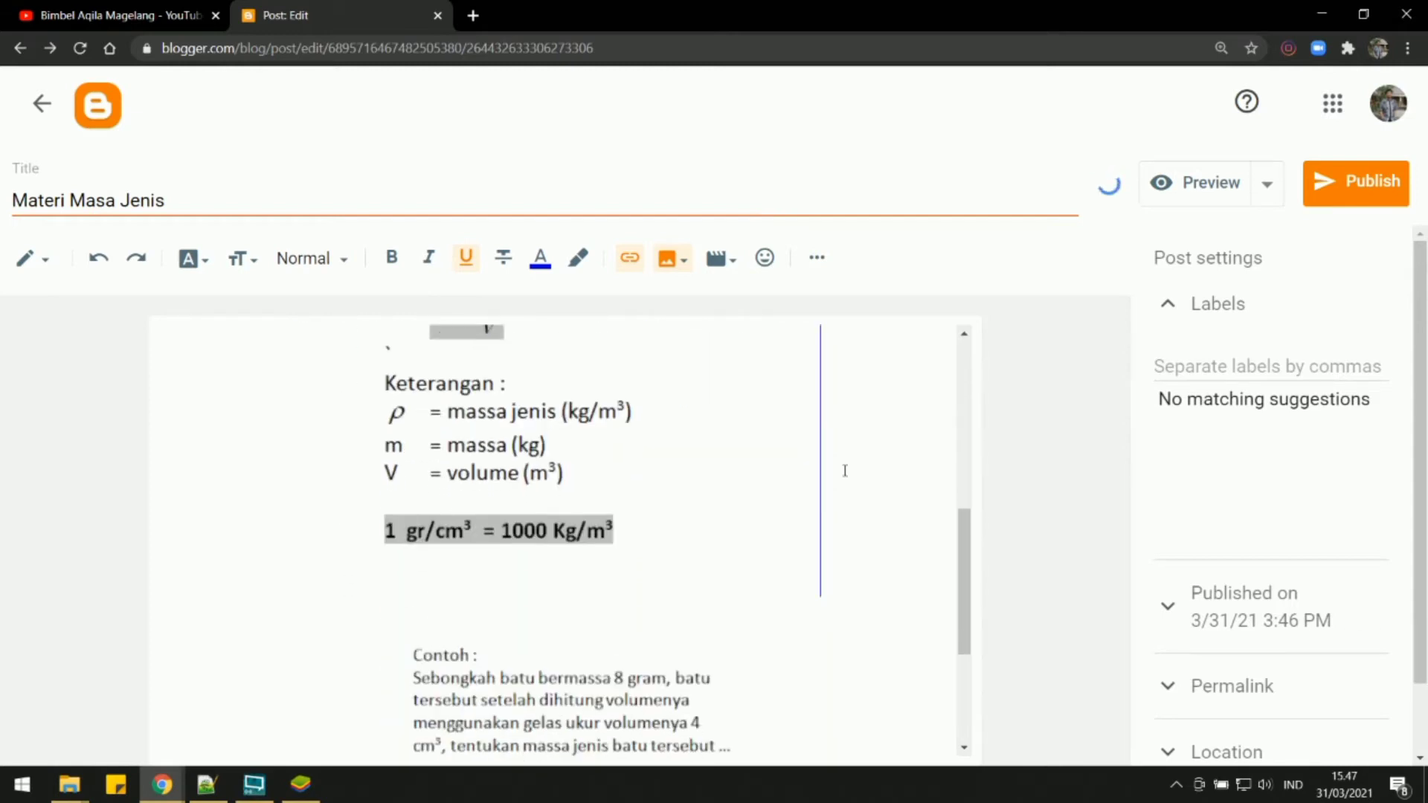
scroll(566, 472, "down", 3)
left_click(525, 480)
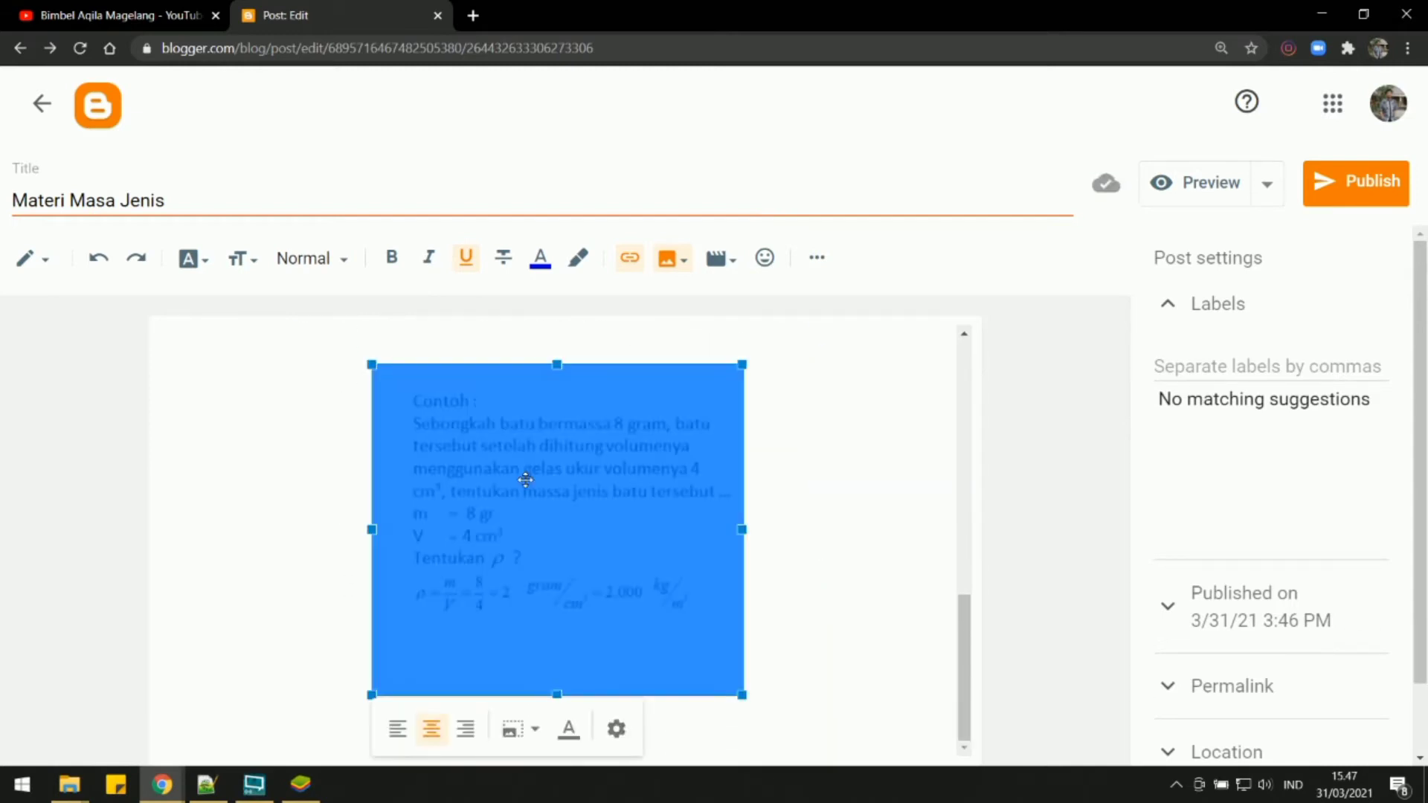
left_click(531, 729)
left_click(488, 721)
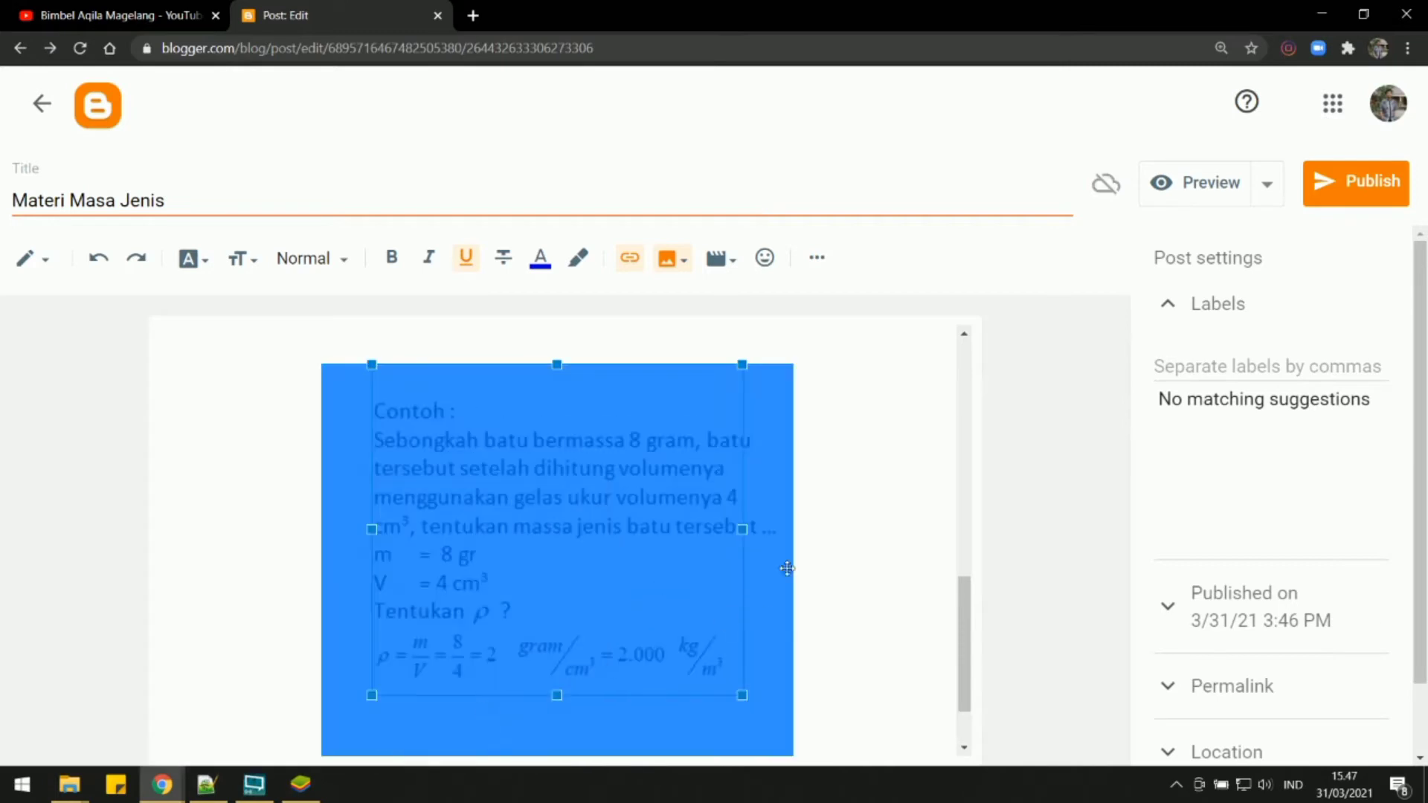
scroll(787, 568, "down", 1)
left_click(836, 517)
Check the resized images in the post, then publish it and confirm.
scroll(543, 534, "up", 5)
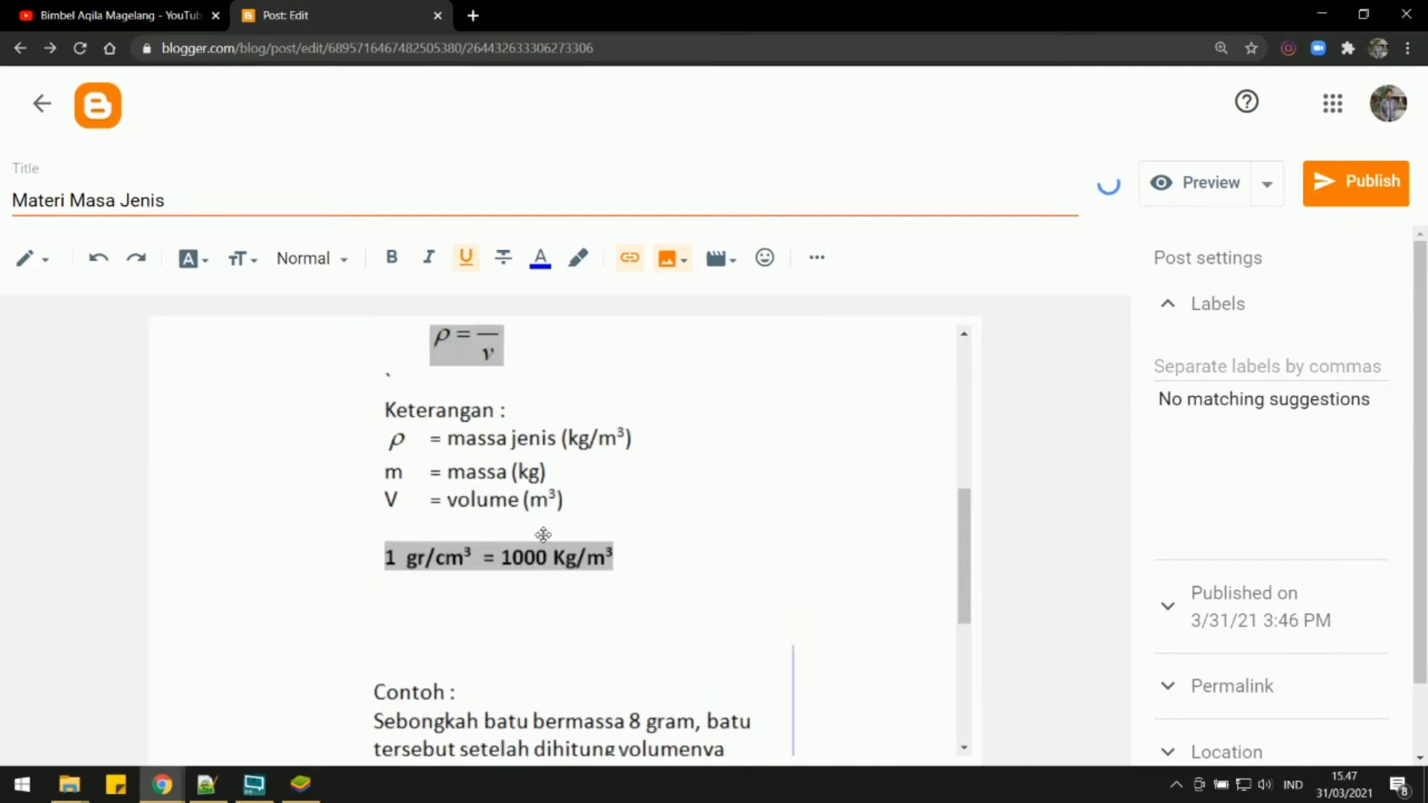
scroll(543, 534, "up", 3)
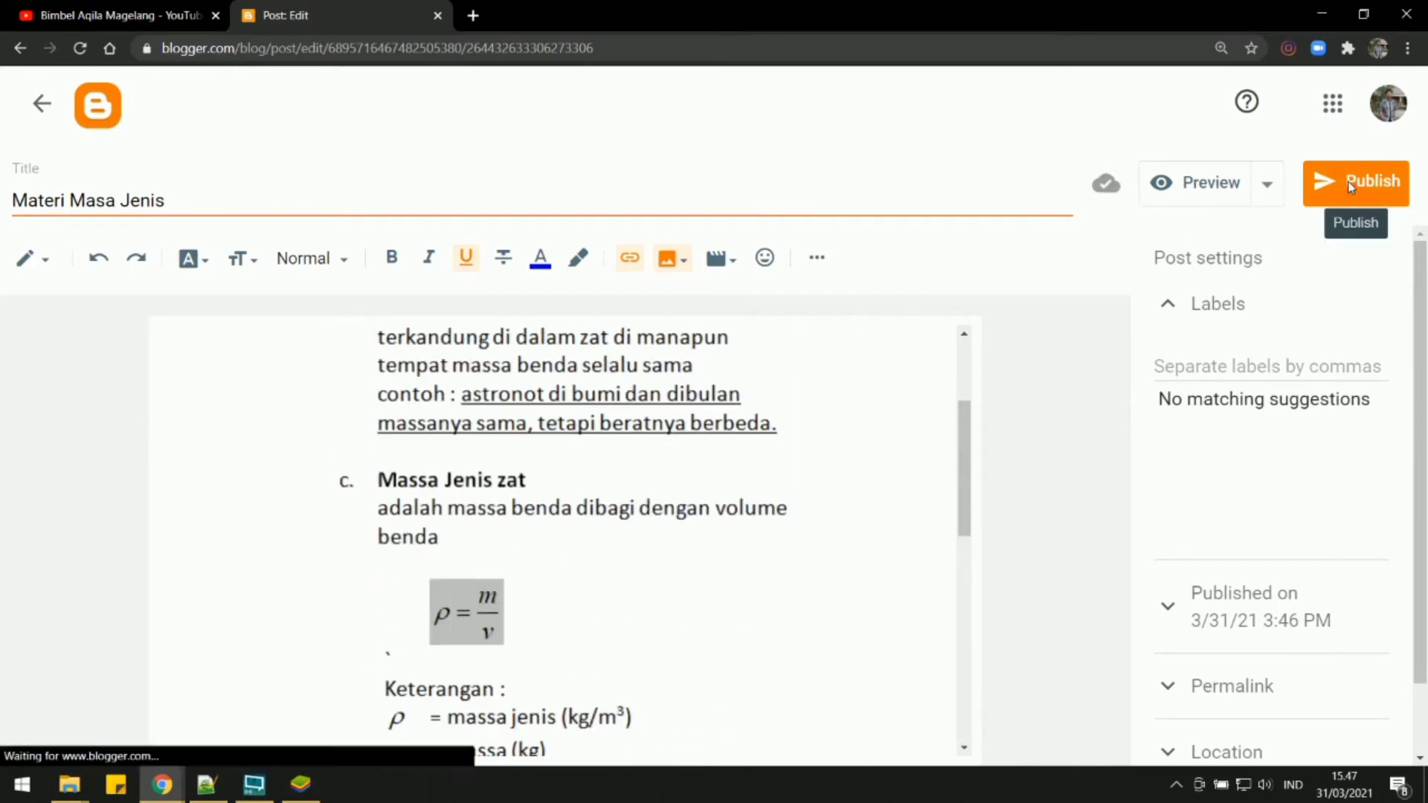
left_click(1351, 187)
left_click(806, 474)
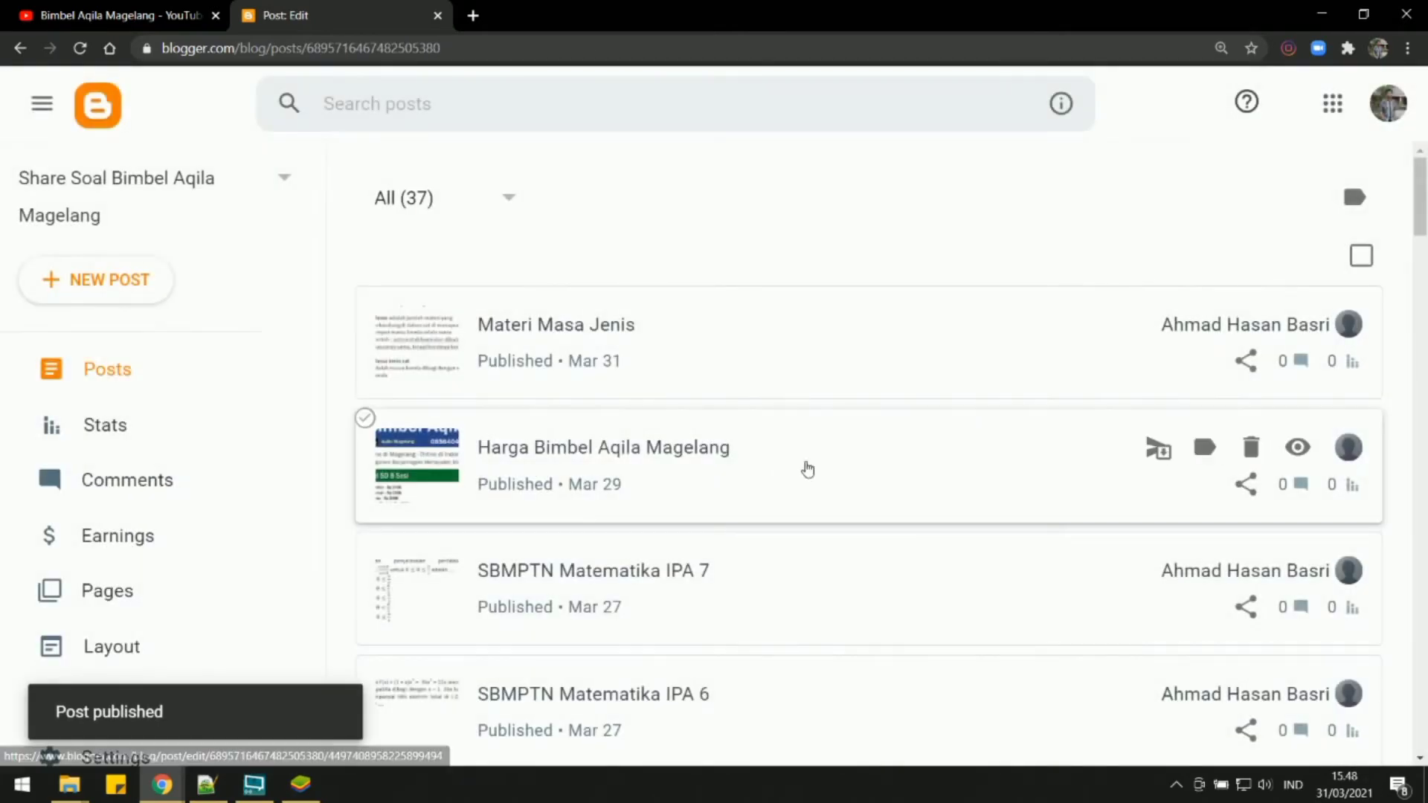
View the published Materi Masa Jenis post on the blog and check how both images display.
left_click(1305, 328)
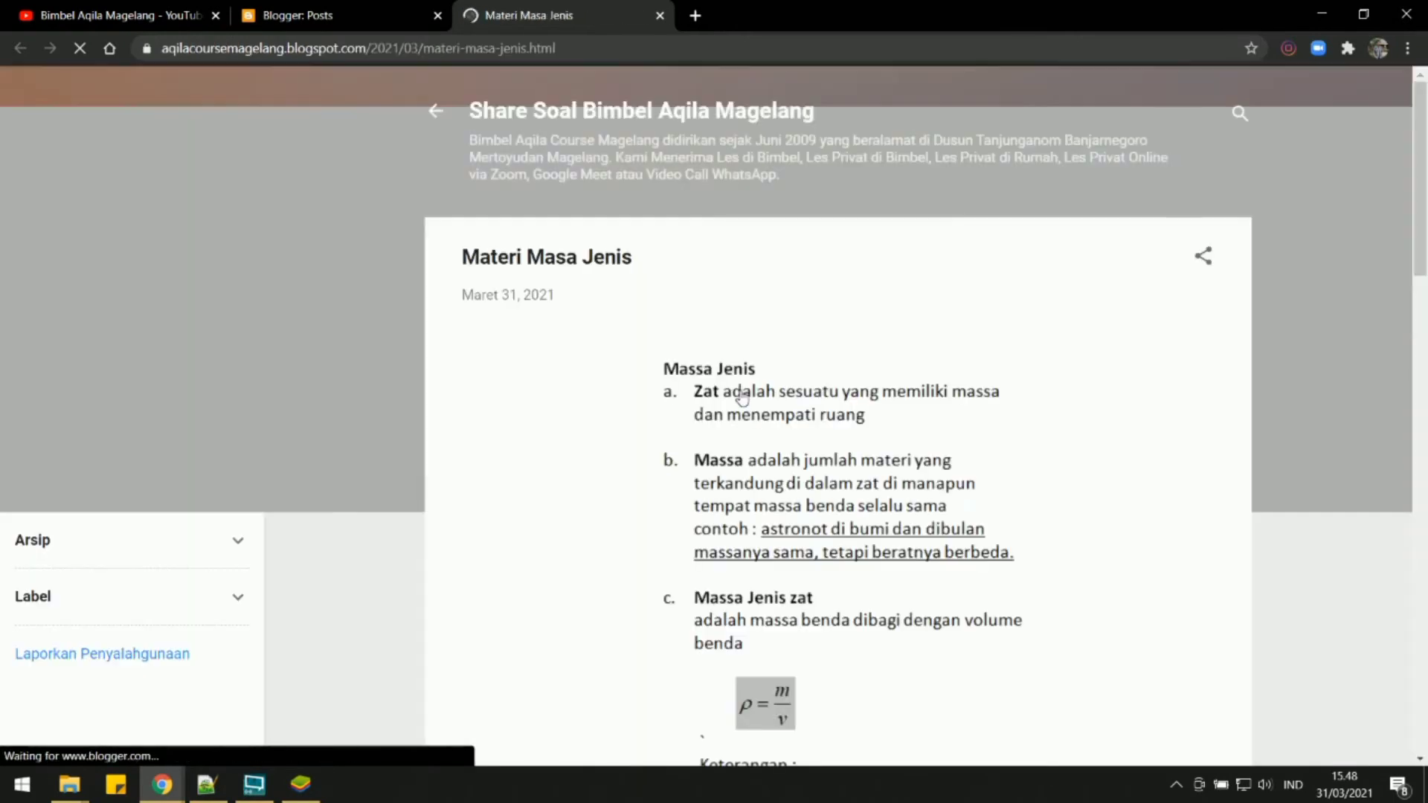
scroll(734, 398, "down", 5)
scroll(734, 398, "down", 5)
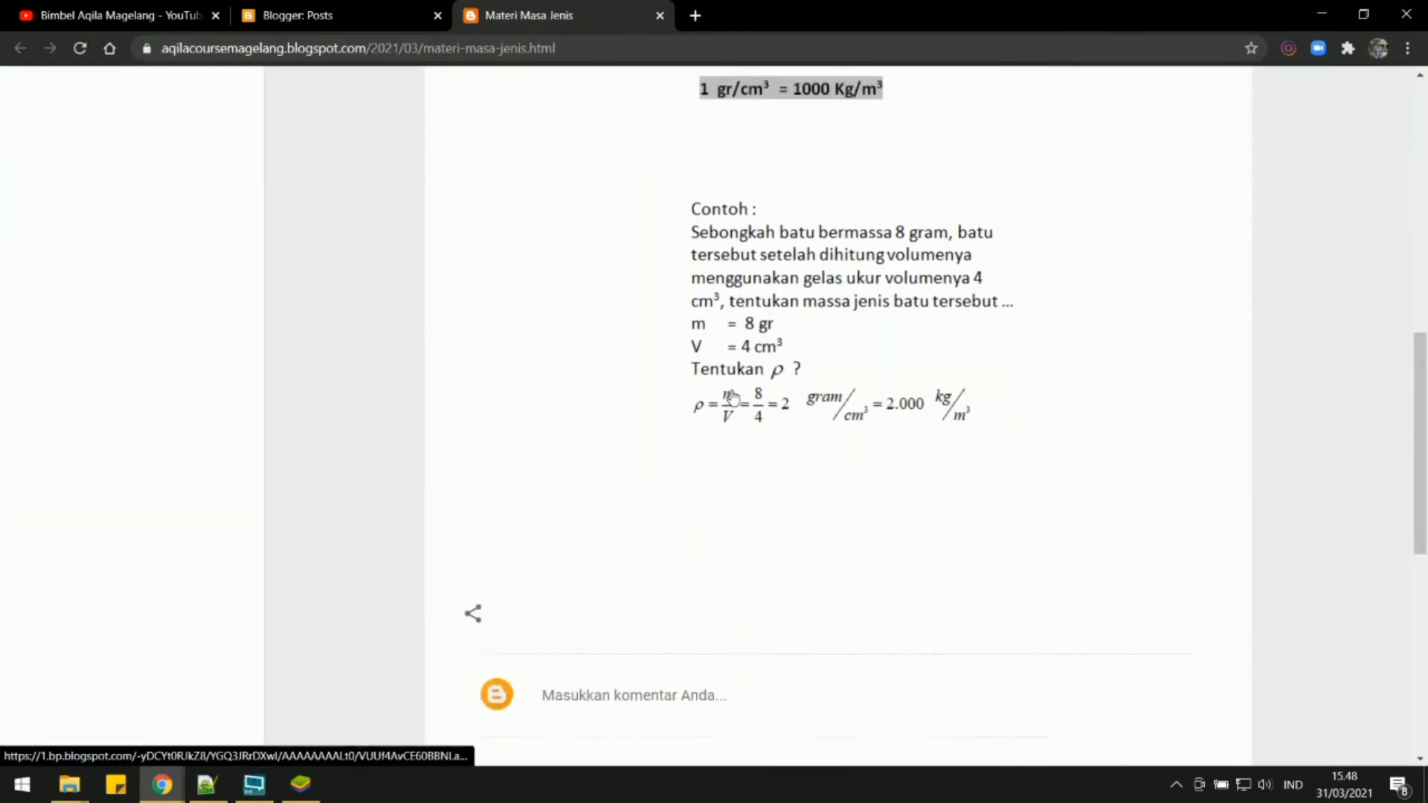
scroll(777, 344, "up", 8)
scroll(777, 326, "up", 2)
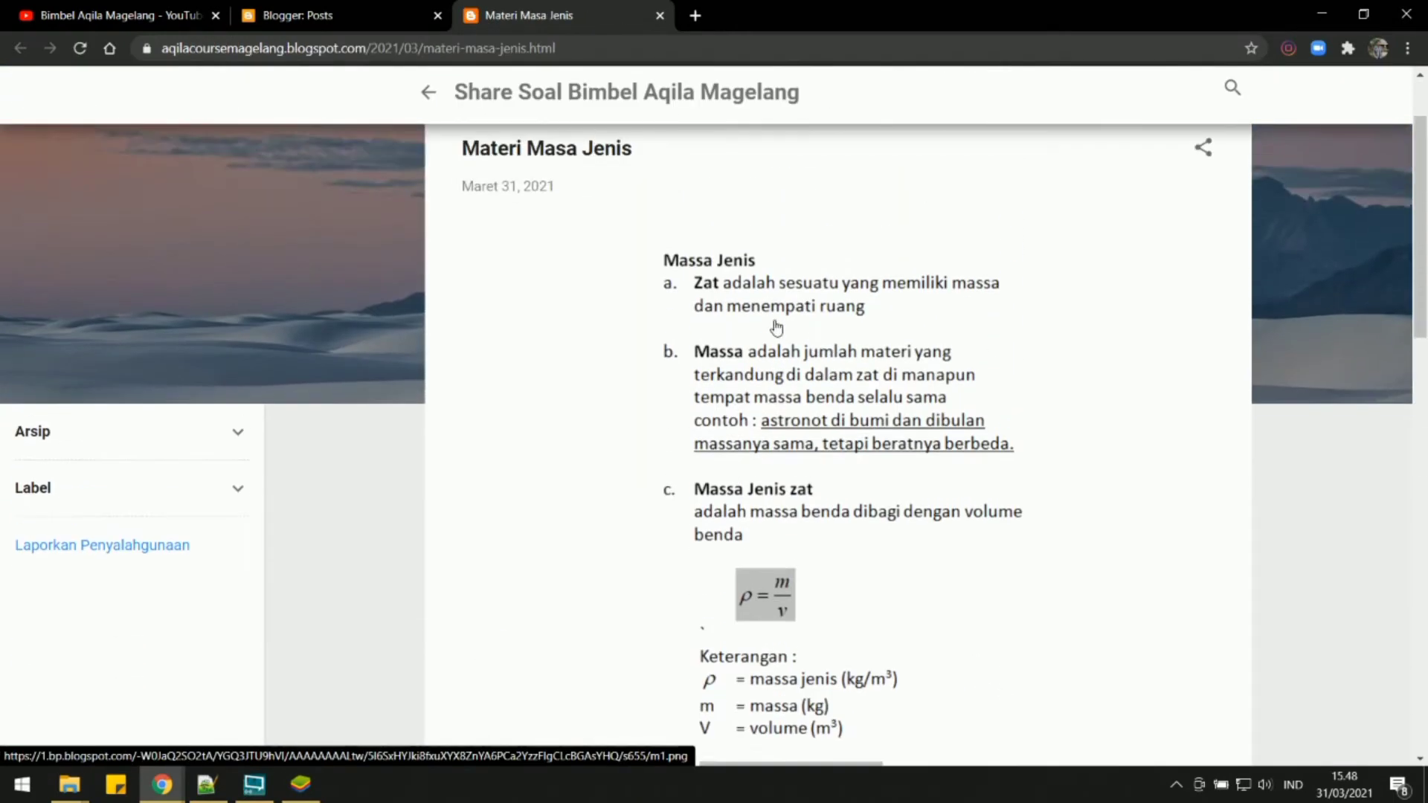
scroll(824, 348, "down", 5)
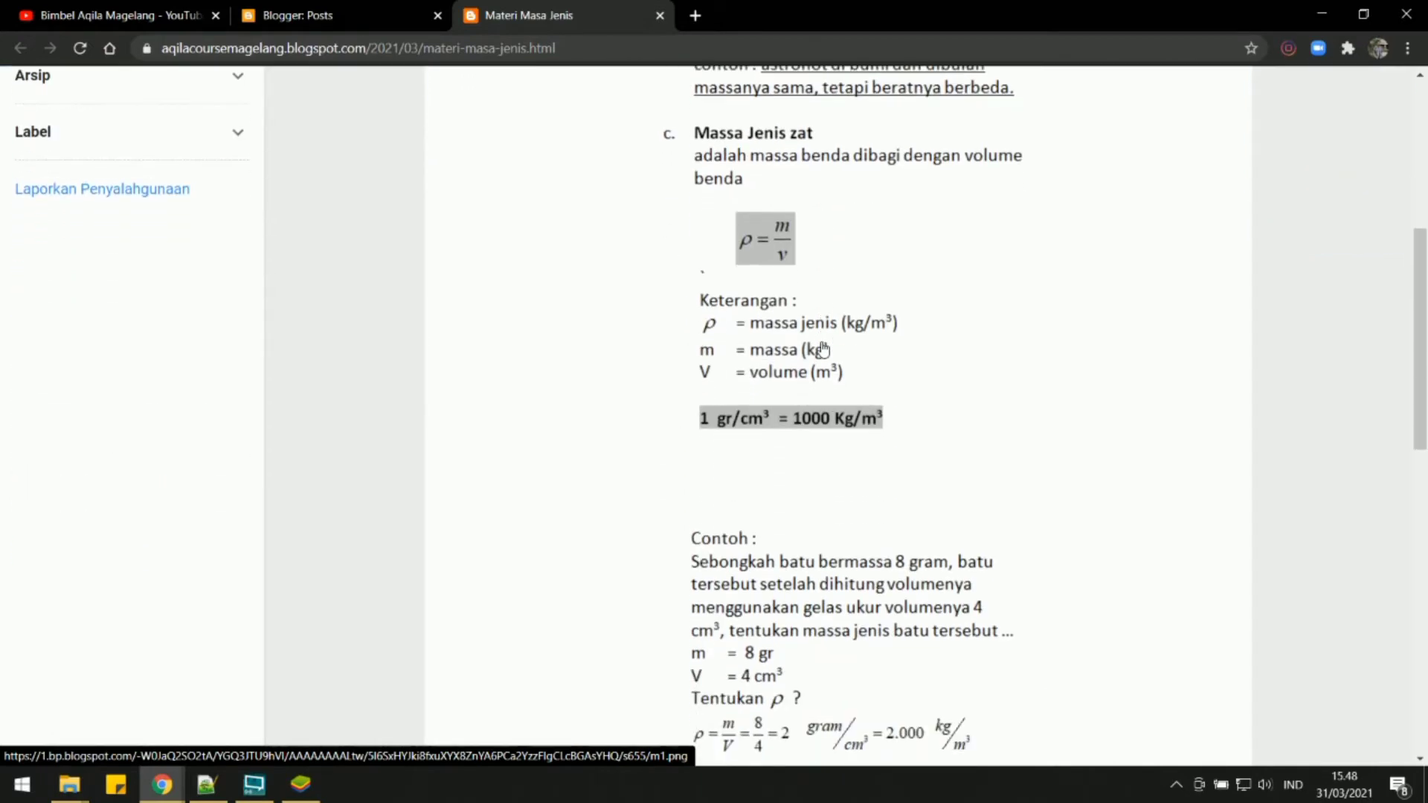
scroll(829, 354, "up", 2)
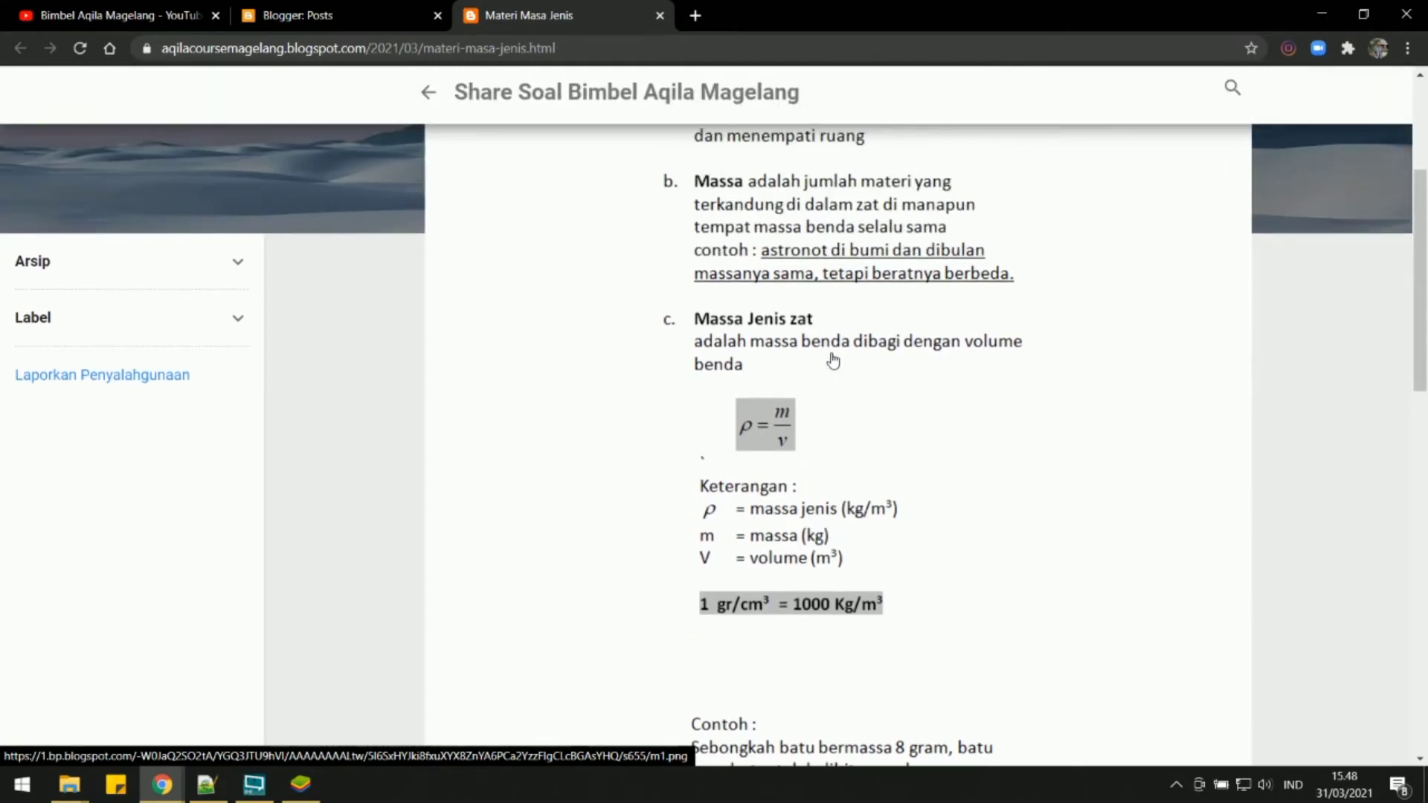
scroll(833, 360, "up", 1)
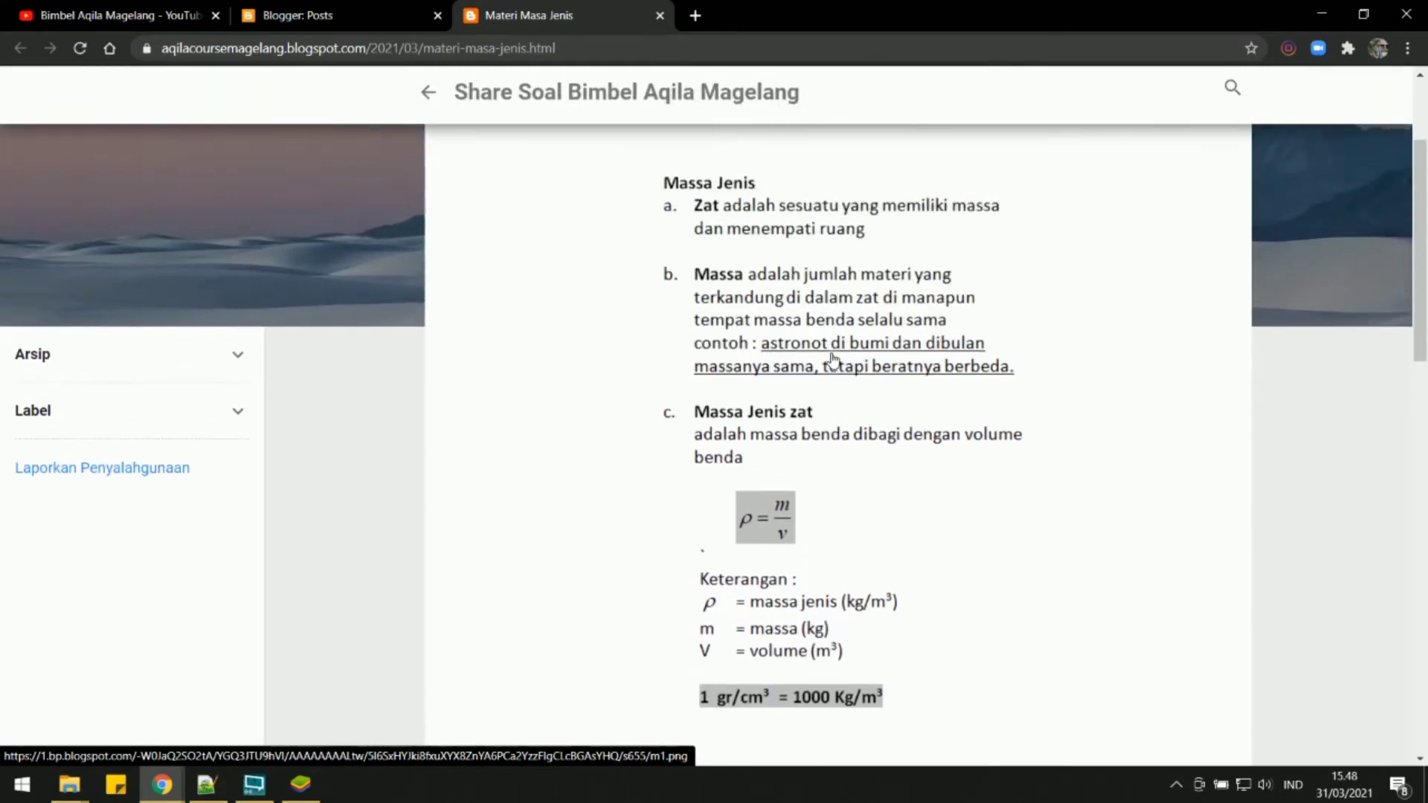
scroll(833, 360, "down", 3)
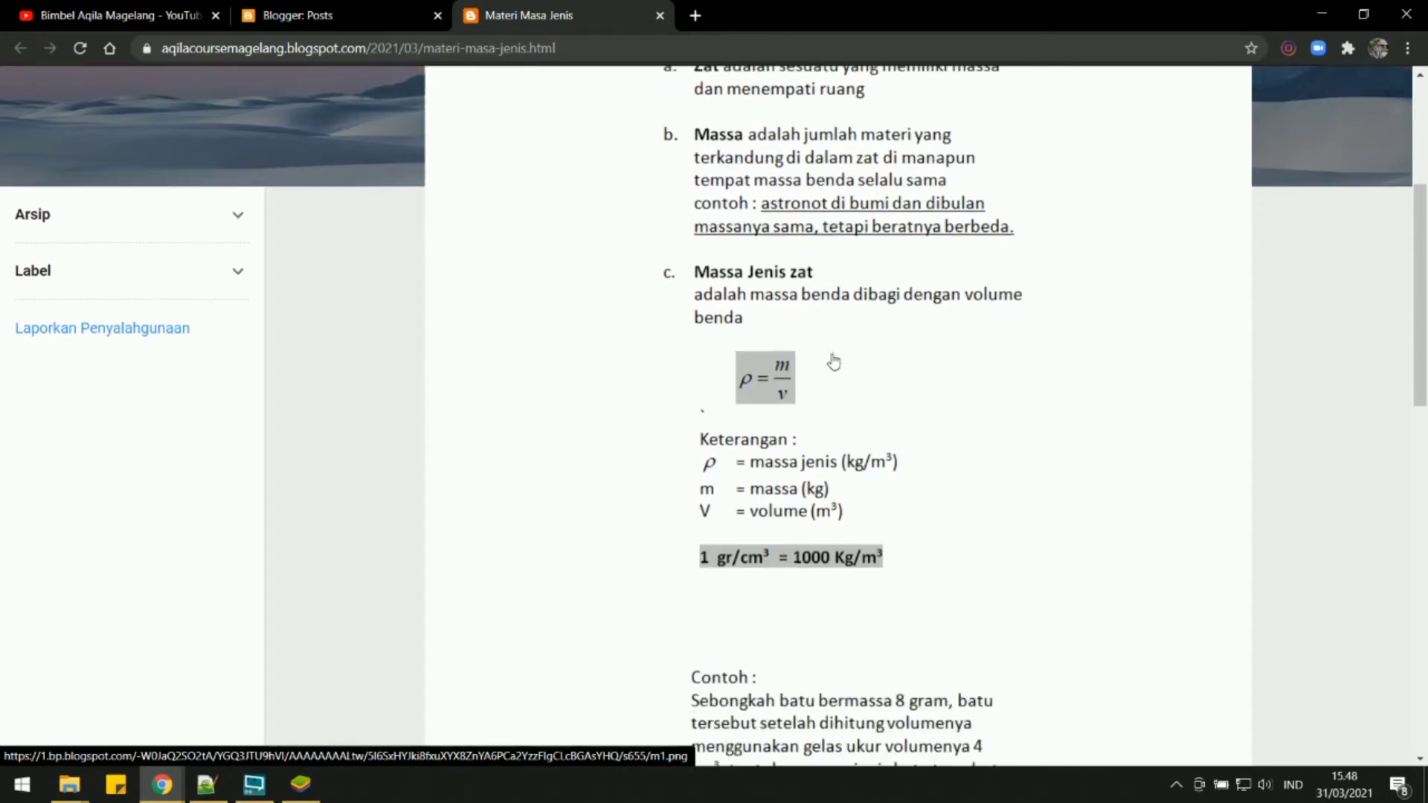
scroll(833, 362, "up", 3)
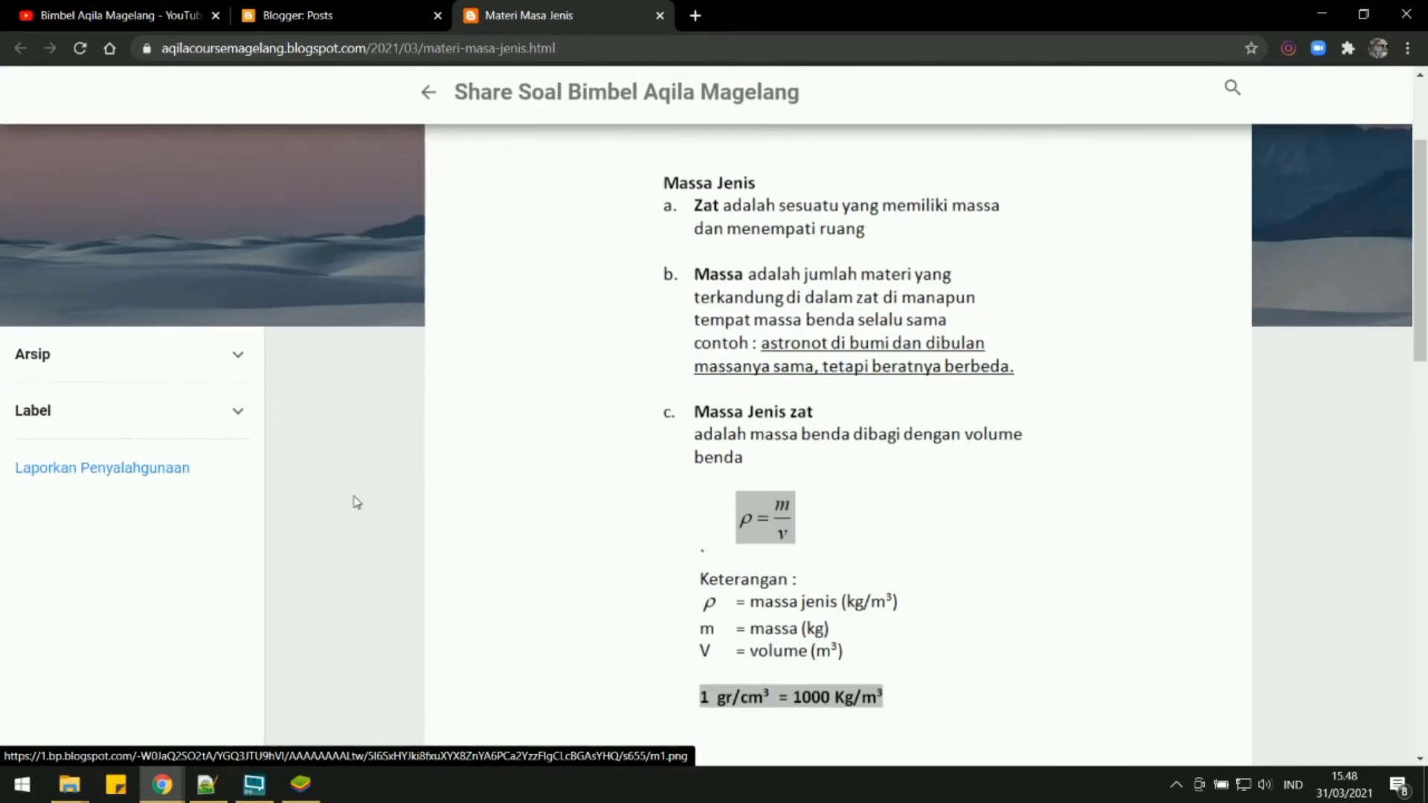
Switch to the Aqila app in the BlueStacks emulator and open Input BM from the admin area.
left_click(297, 787)
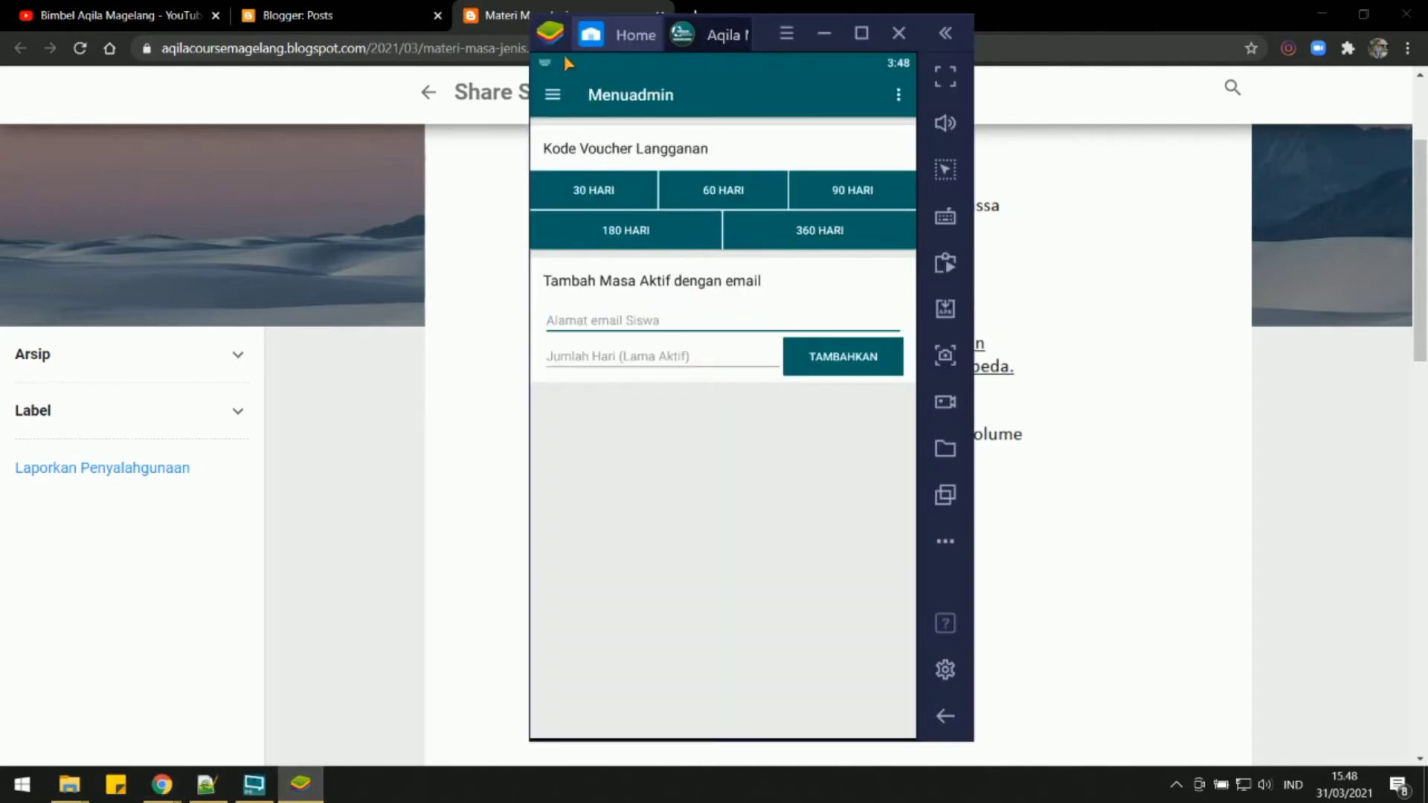
left_click_drag(552, 43, 393, 32)
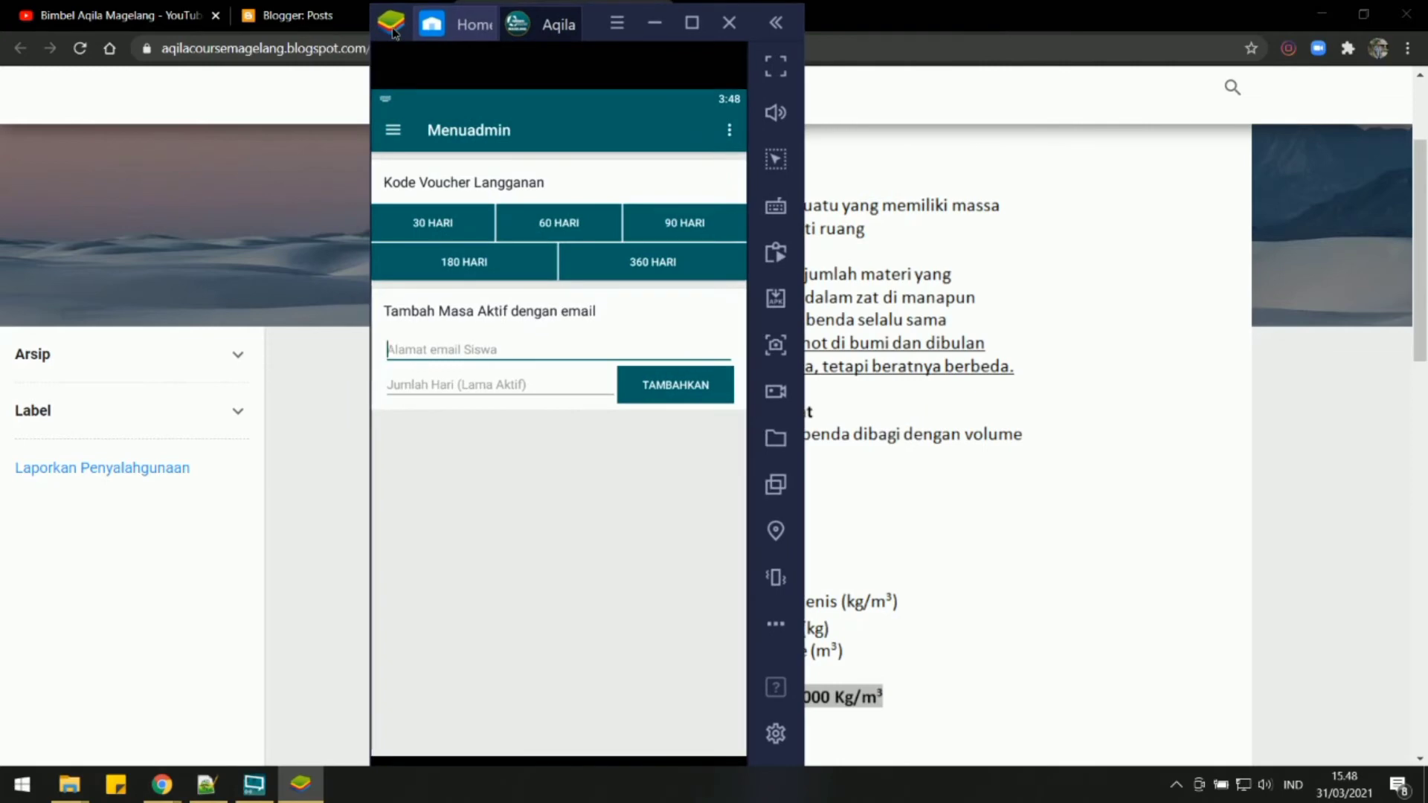
left_click(397, 130)
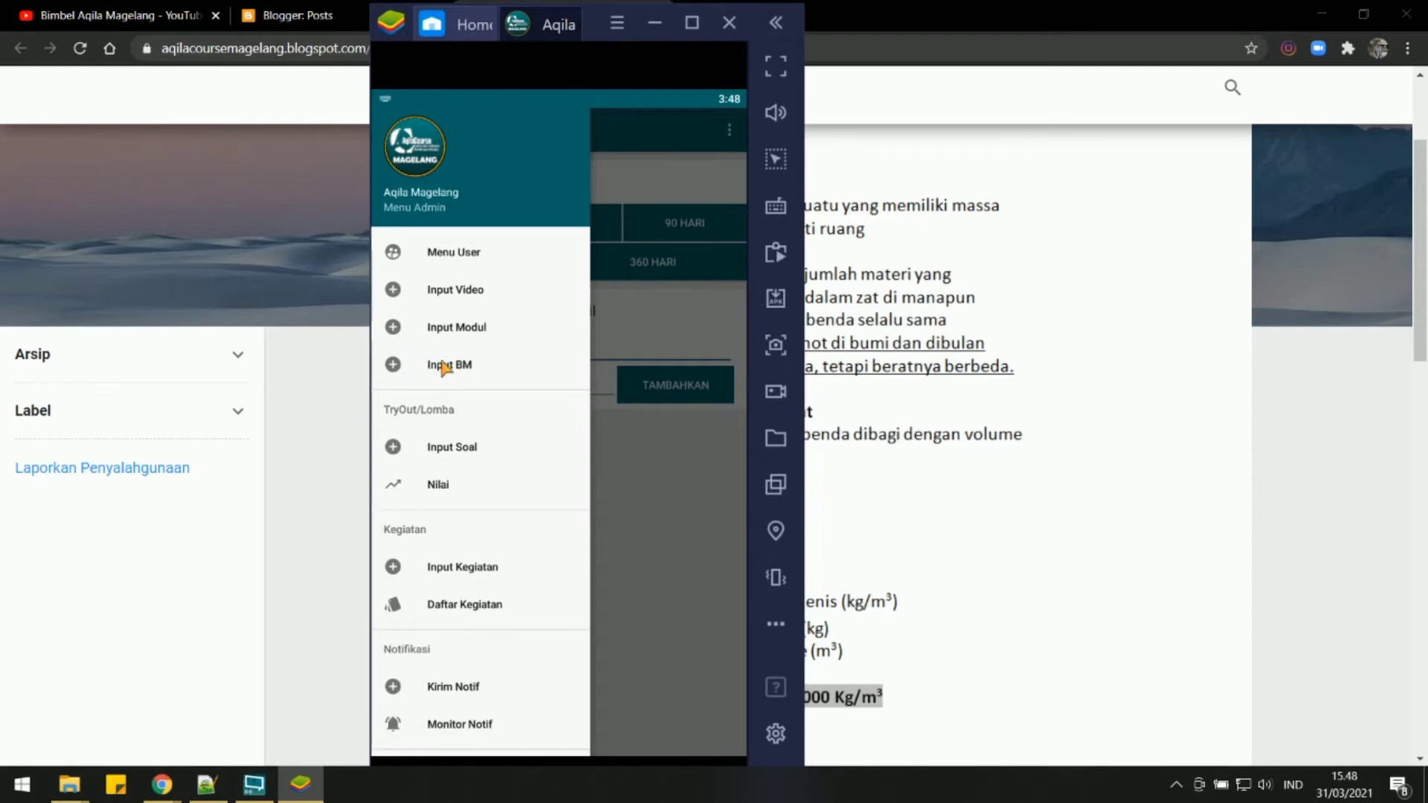
left_click(445, 365)
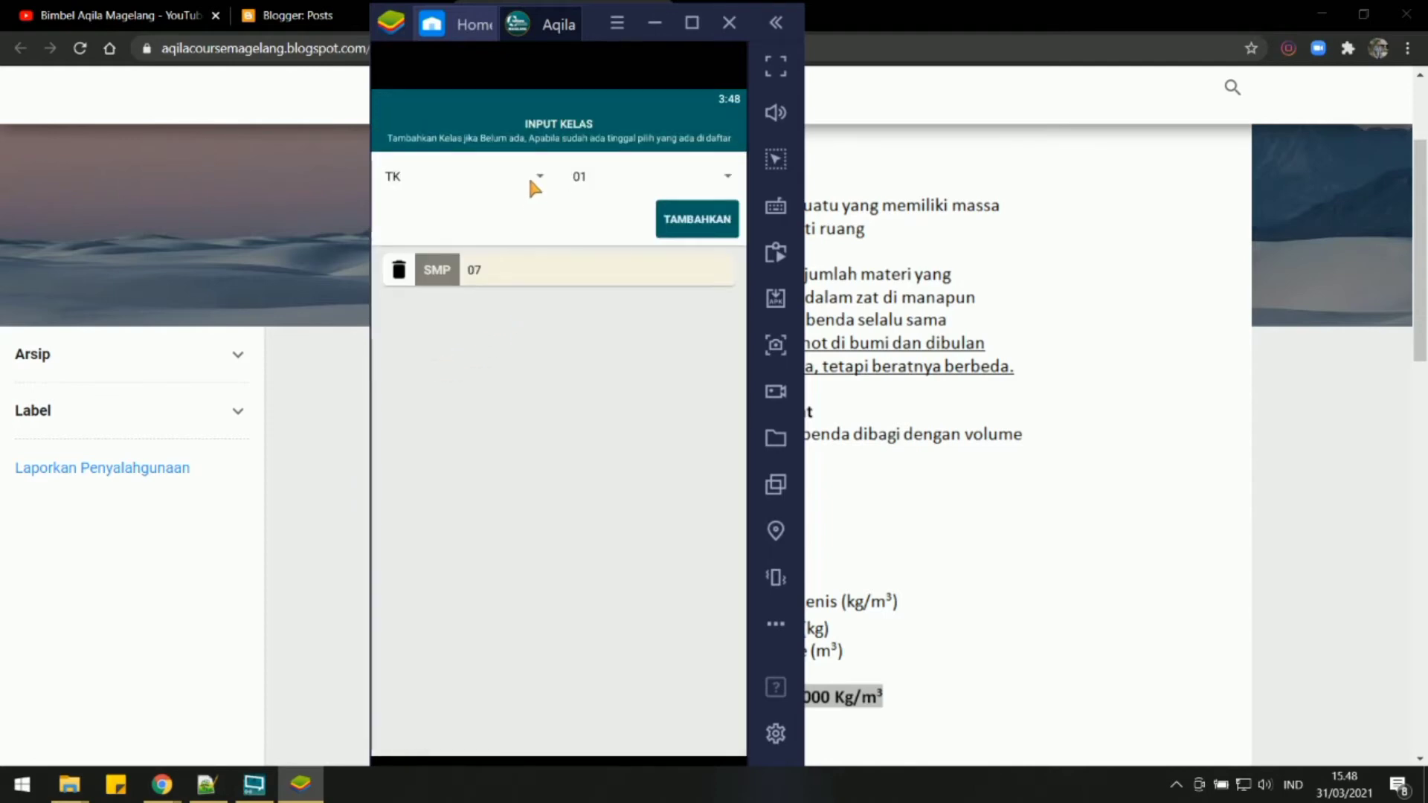
Choose the school level and open the existing SMP class 07 entry.
left_click(531, 179)
left_click(552, 446)
left_click(478, 272)
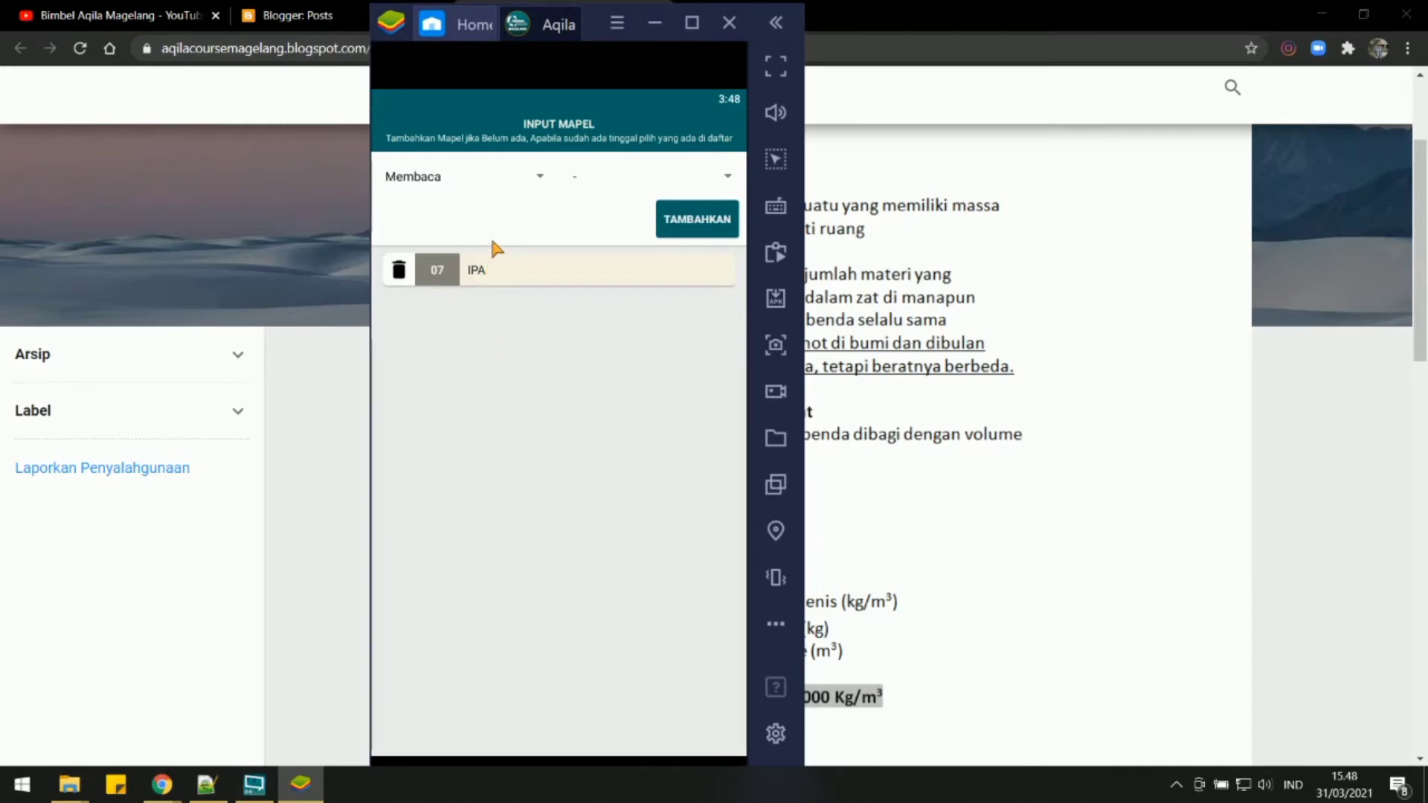
Open the IPA subject and add a chapter named 03 IPA Fisika Masa Jenis.
left_click(474, 275)
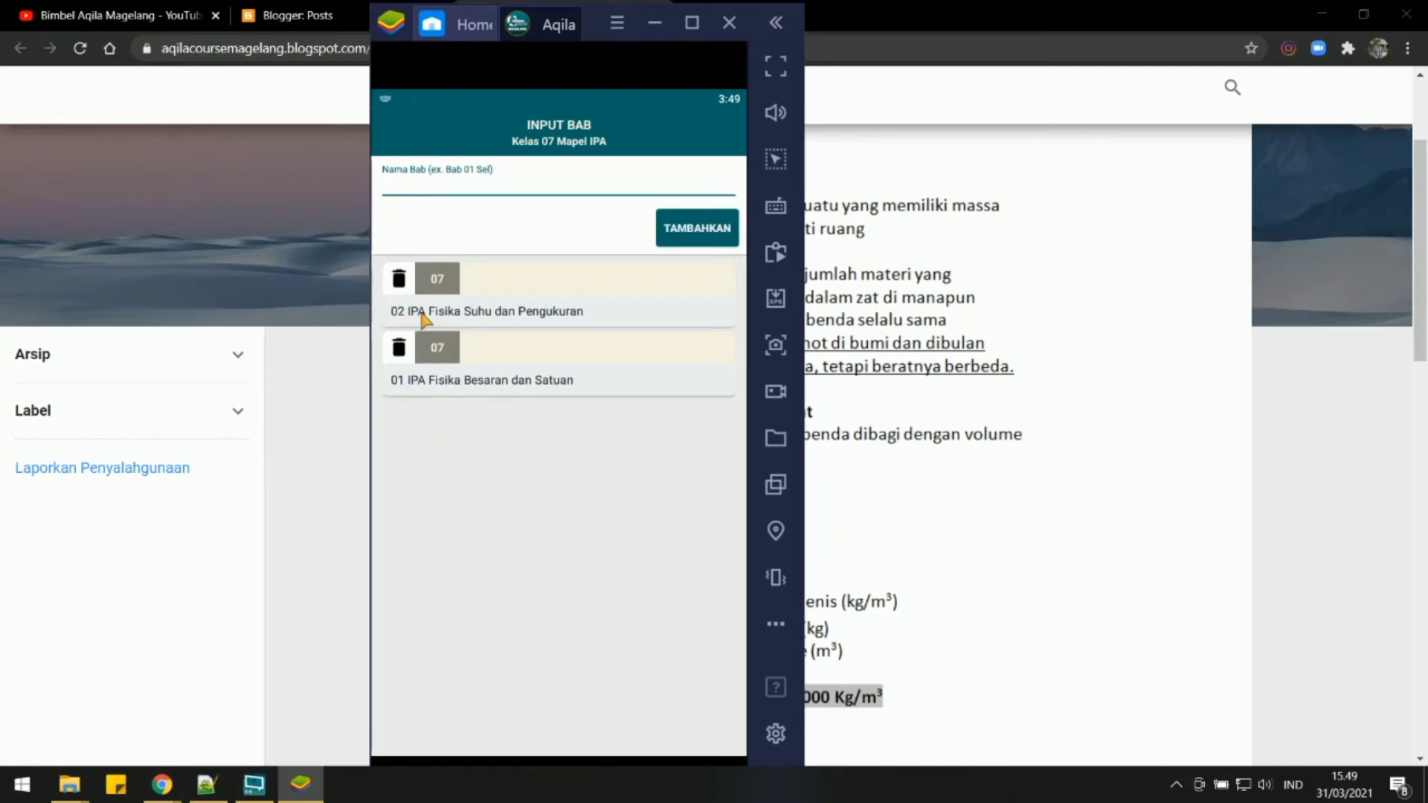
type("03")
type("IPA Fisika Masa Jenis")
left_click(696, 231)
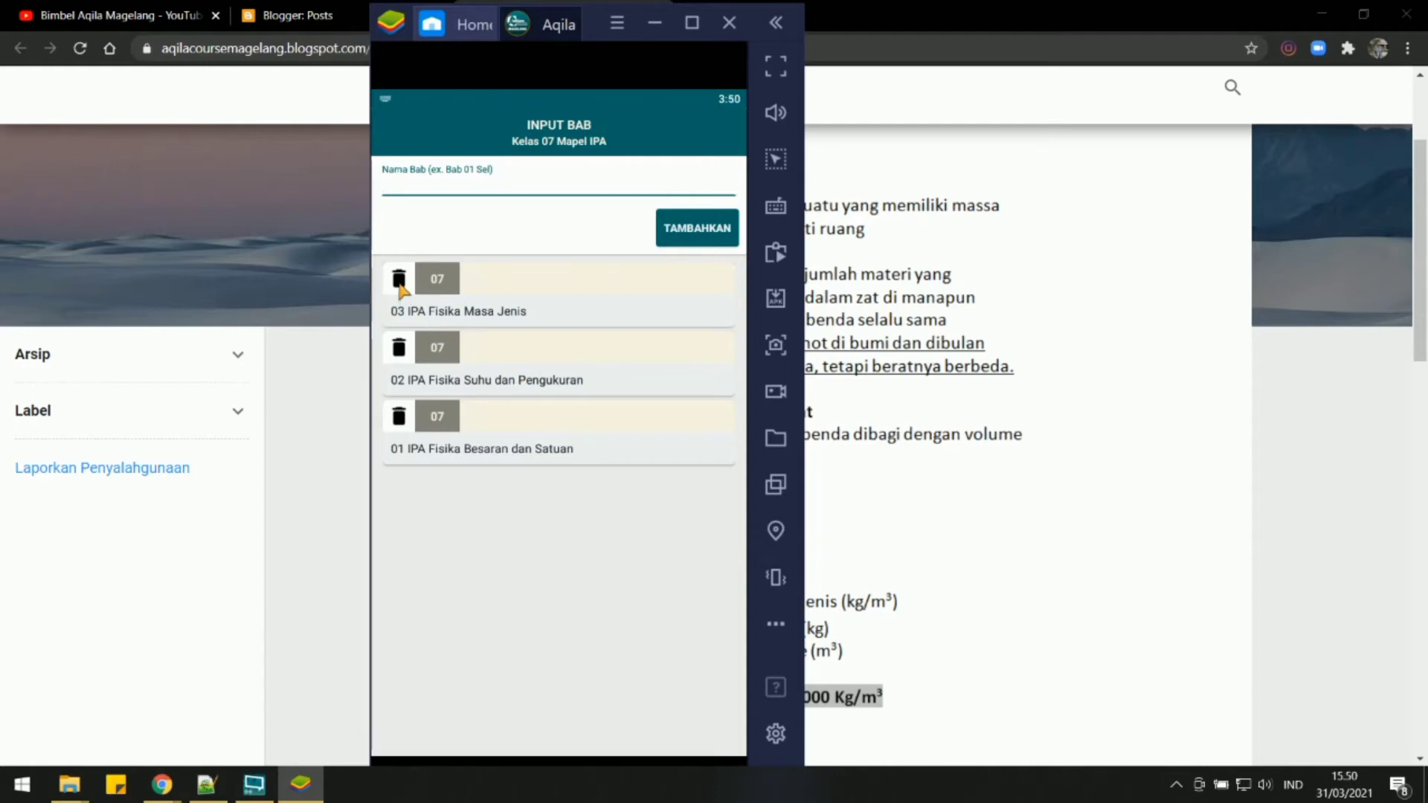
Open the material input for the 03 IPA Fisika Masa Jenis chapter and move the emulator window clear of the blog post.
left_click(443, 316)
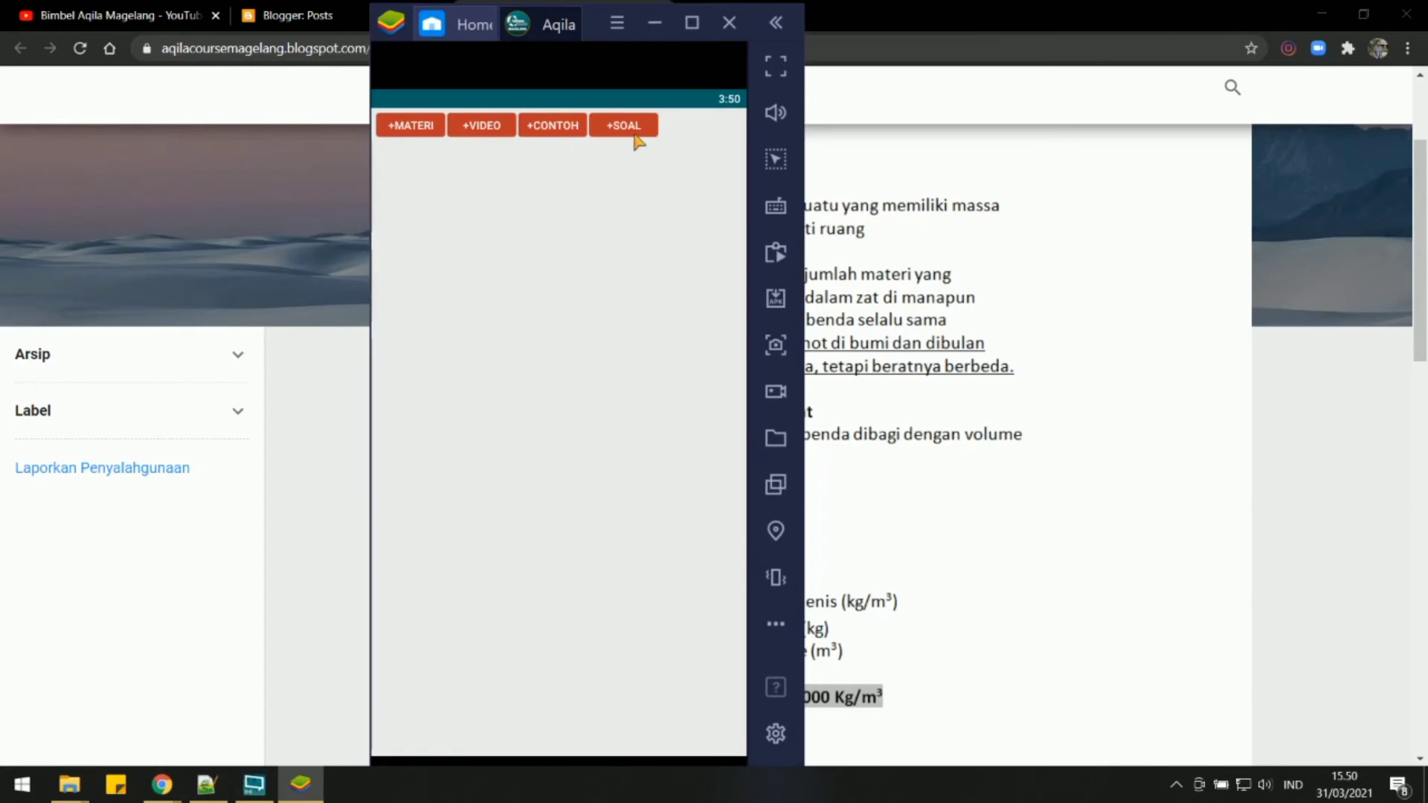
left_click(414, 130)
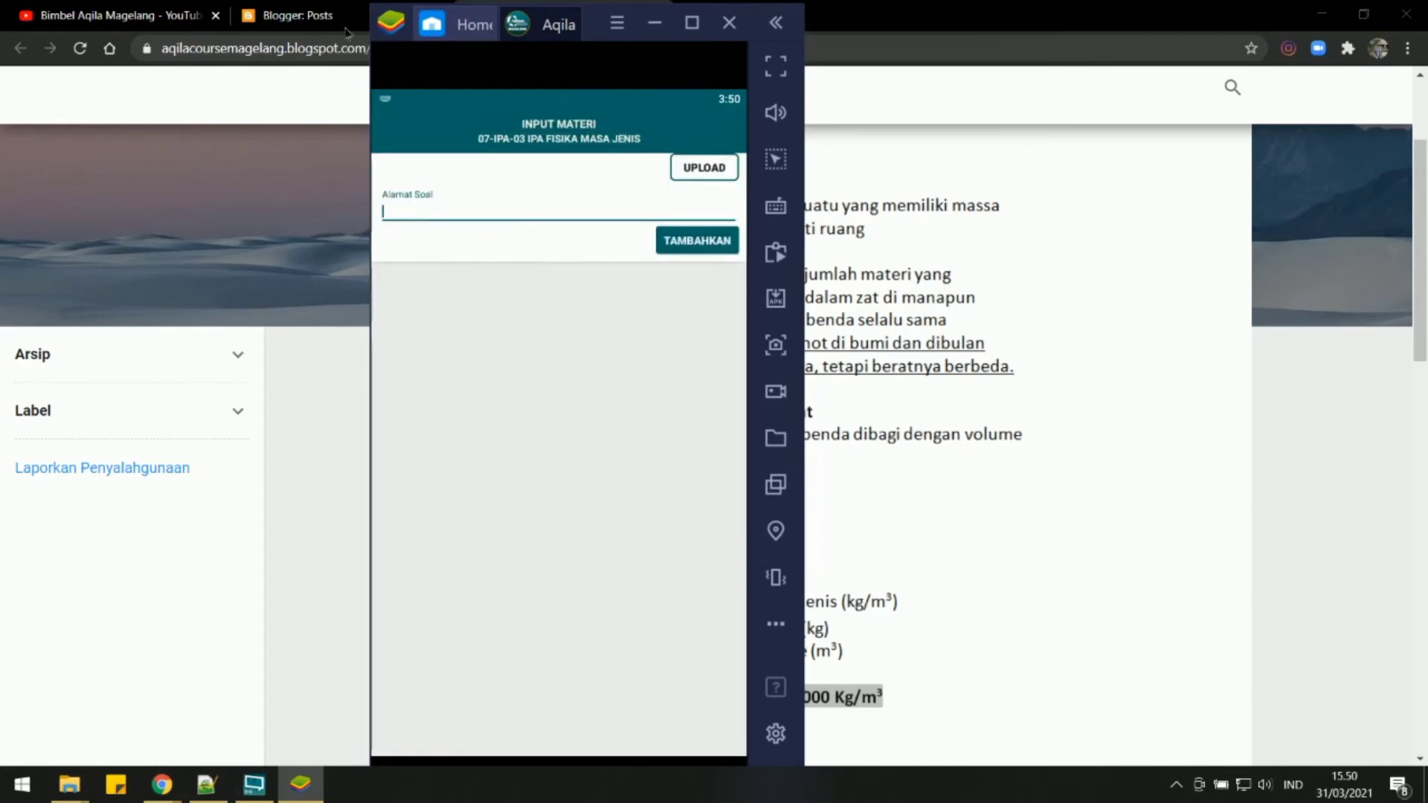
left_click_drag(389, 27, 127, 48)
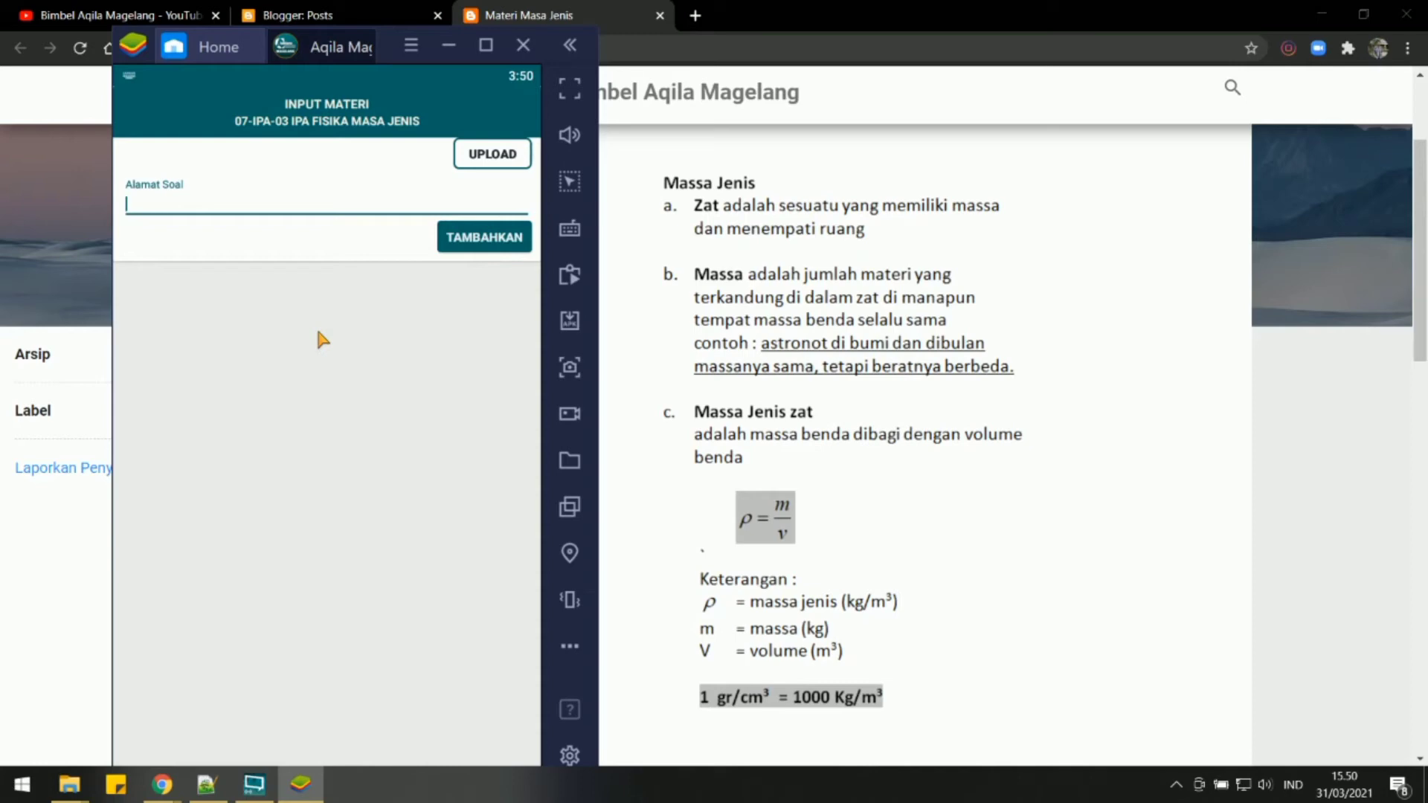
Copy the address of the first Massa Jenis image (m1.png) from the blog post and add it as chapter material in the Aqila app.
scroll(938, 346, "down", 9)
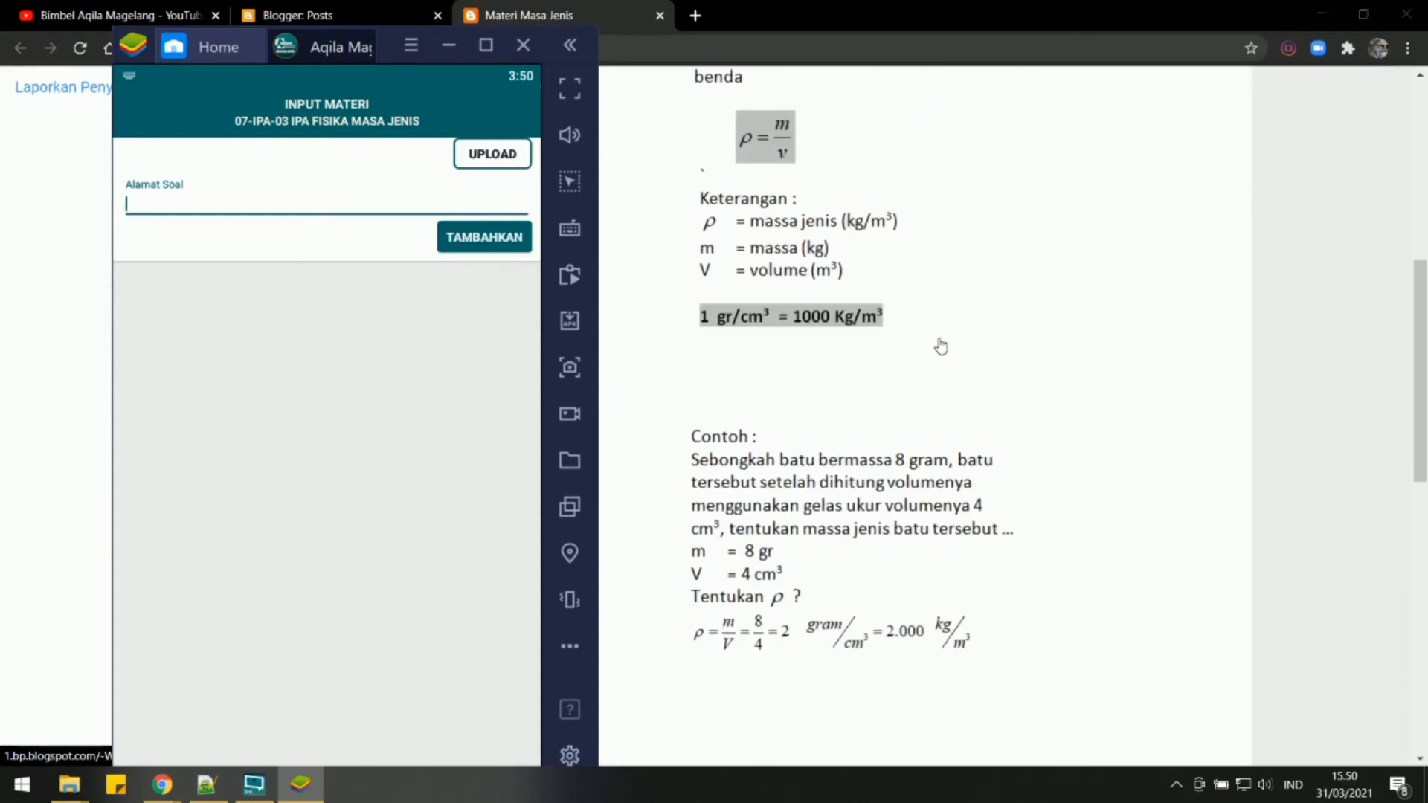
scroll(935, 360, "up", 4)
scroll(935, 360, "up", 5)
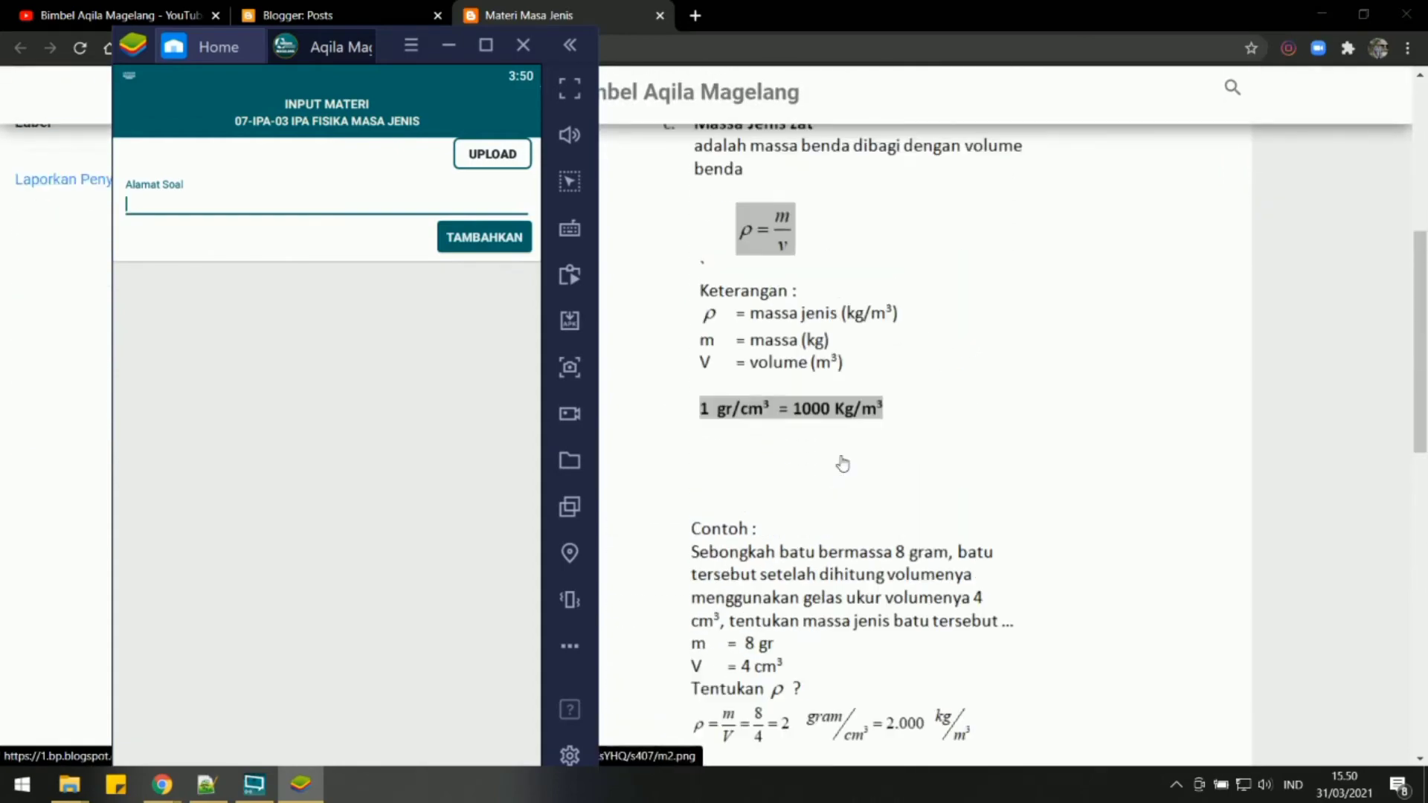
scroll(840, 346, "down", 5)
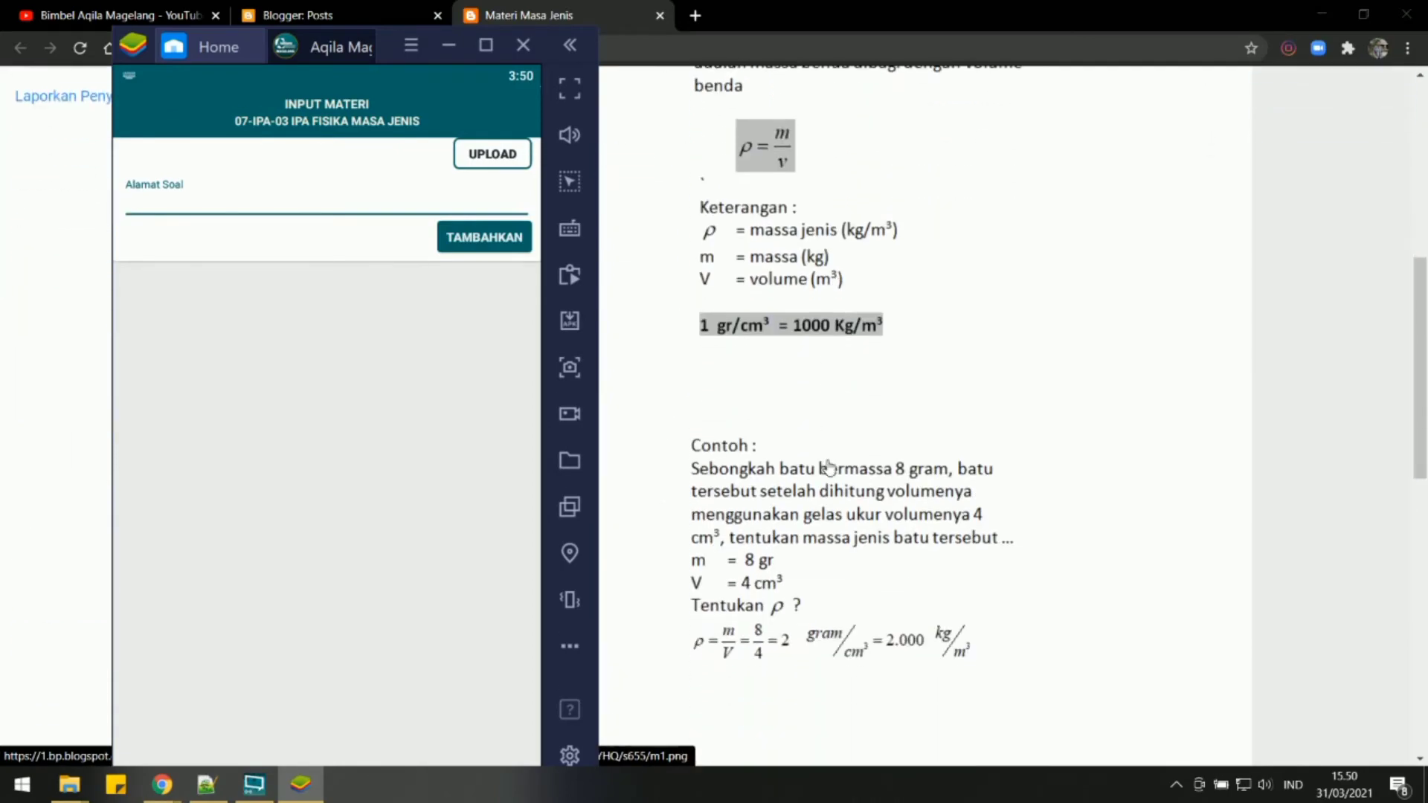
scroll(822, 420, "up", 2)
scroll(821, 422, "up", 1)
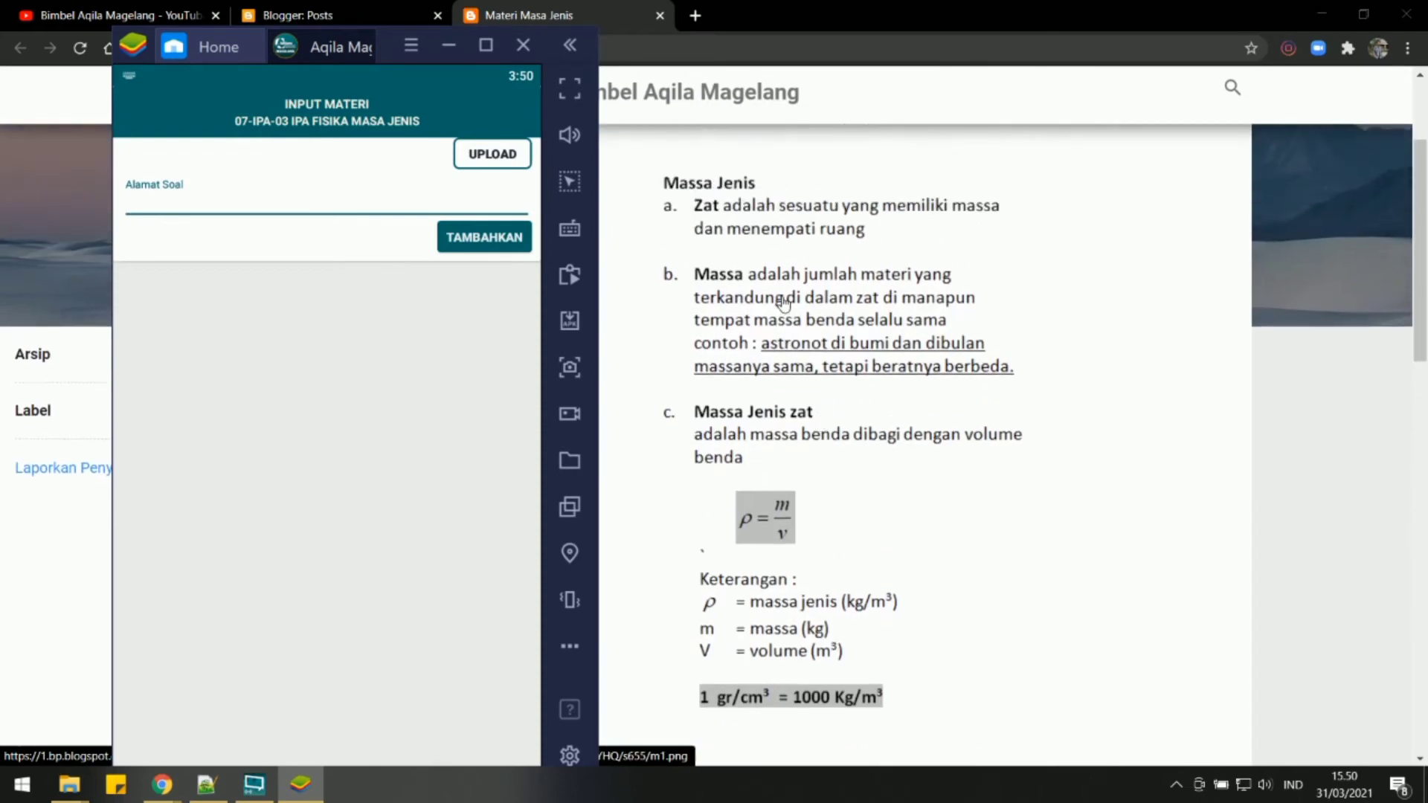
right_click(781, 520)
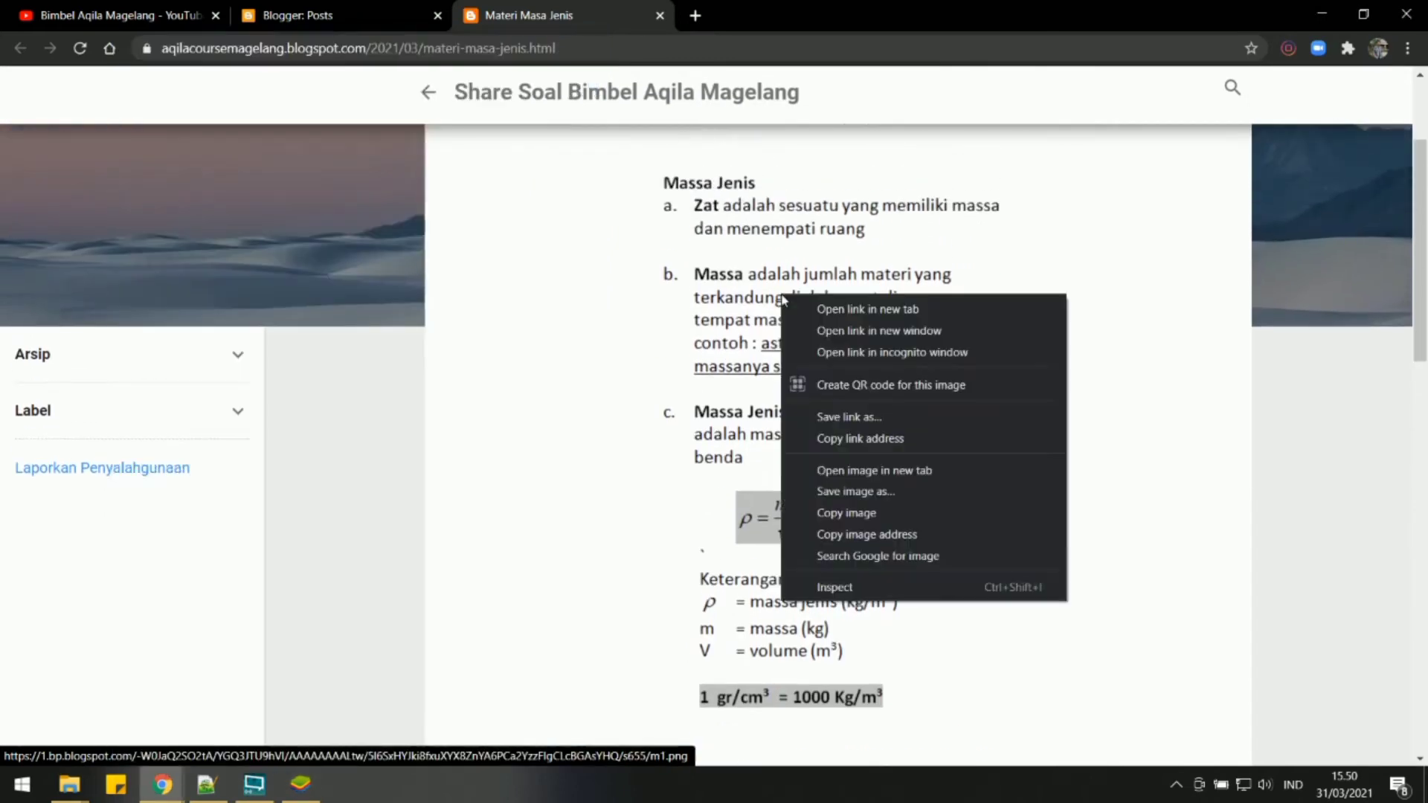
left_click(837, 533)
left_click(300, 783)
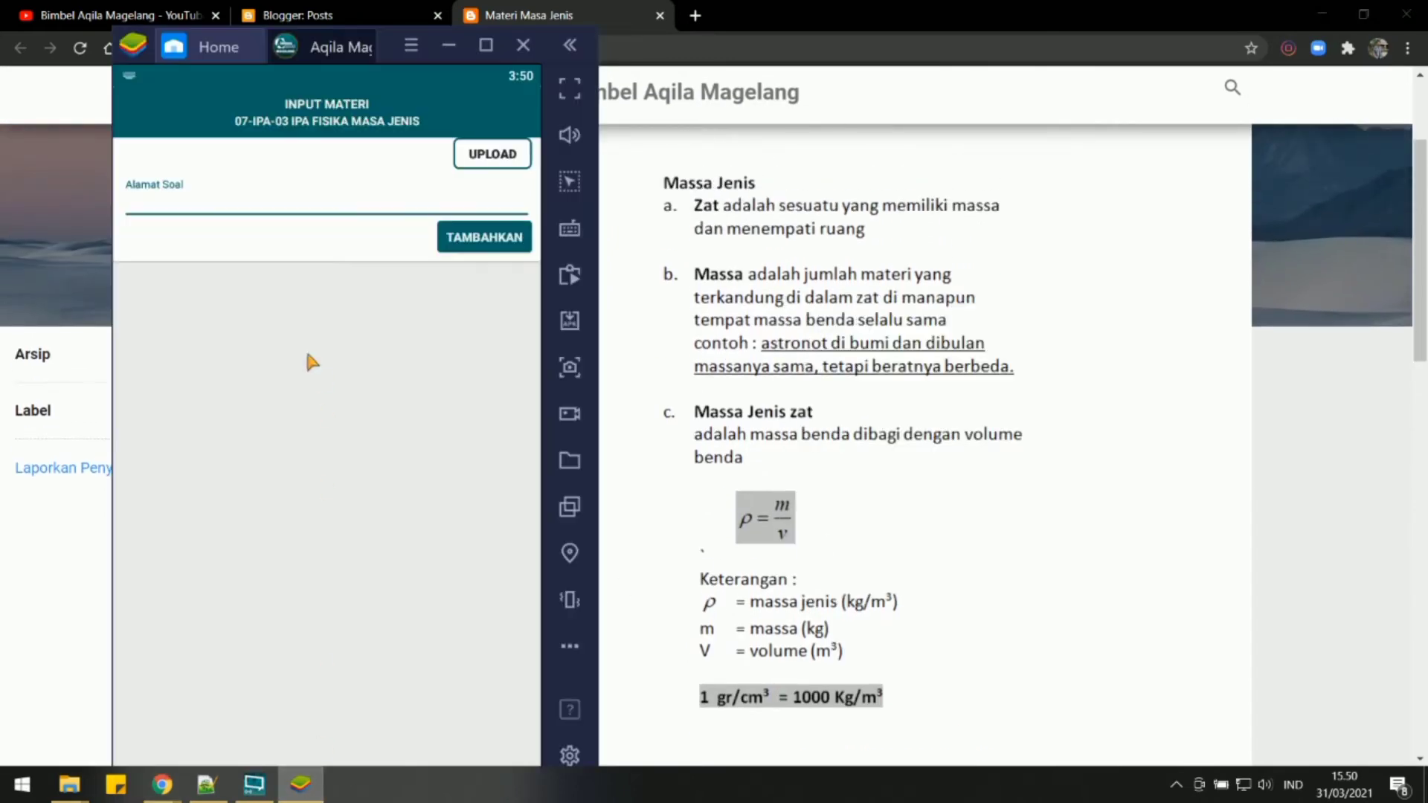
type("https://1.bp.blogspot.com/-W0JaQ2SO2tA/YGQ3JTU9hVI/AAAAAAAALtw/5I6SxHYJki8fxuXYX8ZnYA6PCa2YzzFIgCLcBGAsYHQ/s16000/m1.png")
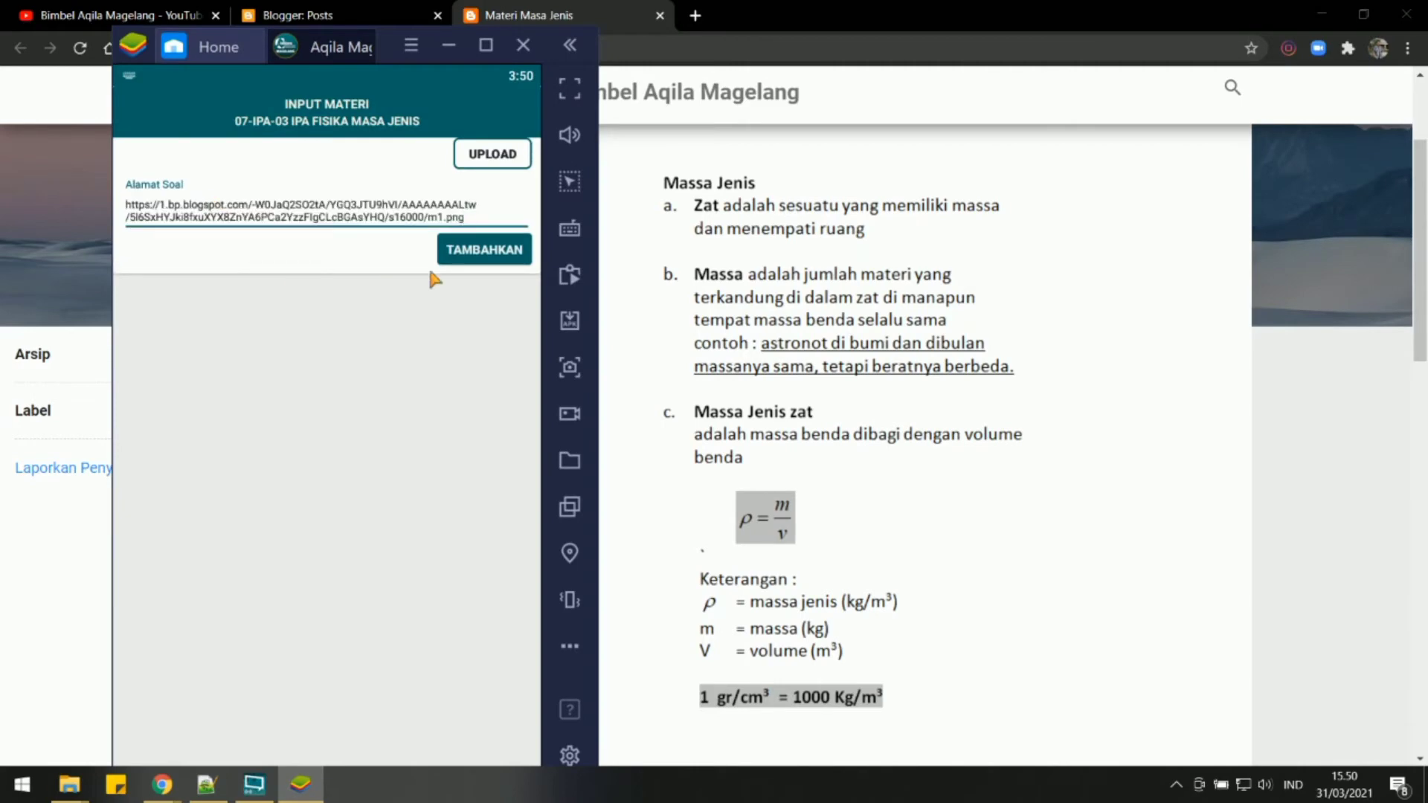
left_click(484, 251)
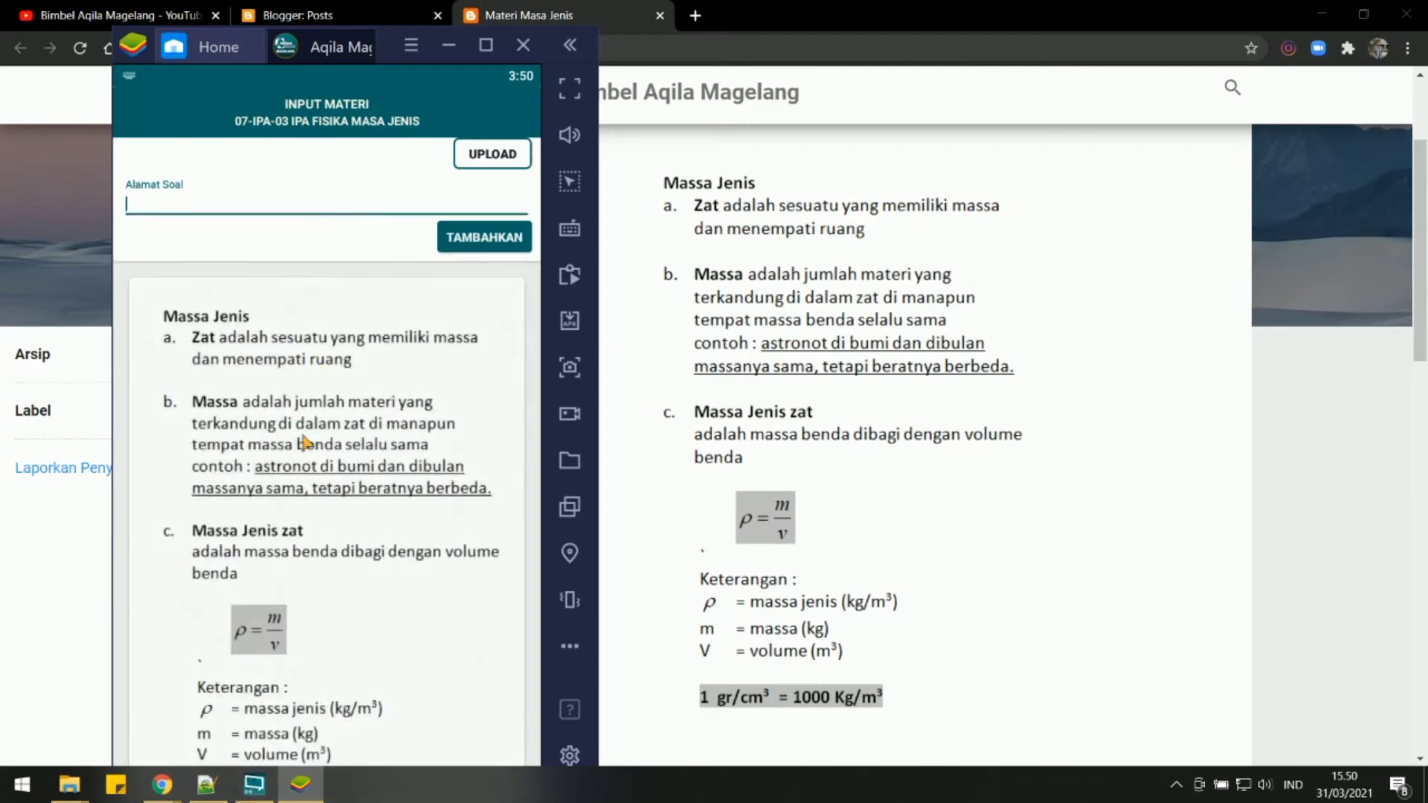
Copy the address of the Contoh image (m2.png) from the blog post, add it as chapter material in the Aqila app, and check both images.
scroll(747, 402, "down", 1)
scroll(755, 387, "down", 1)
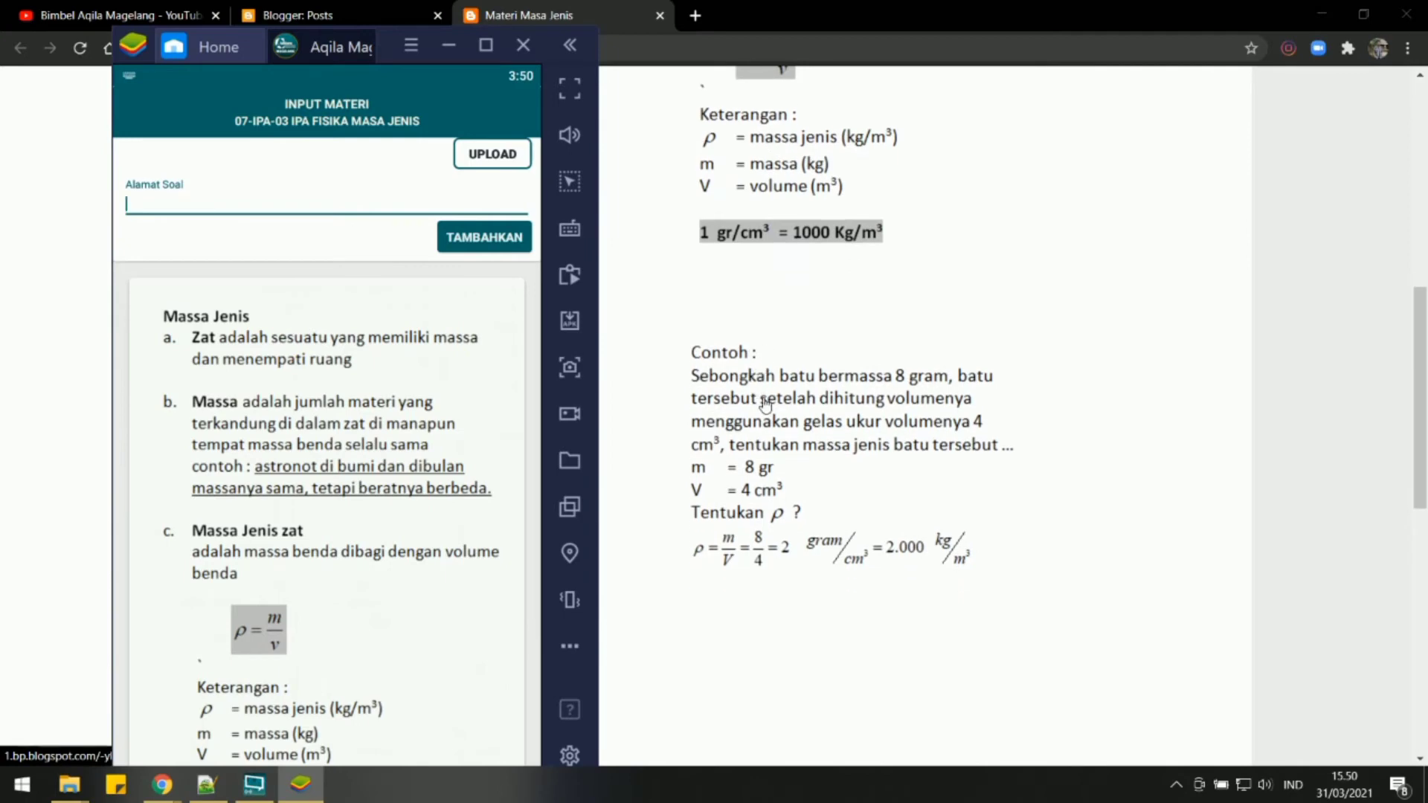
right_click(764, 399)
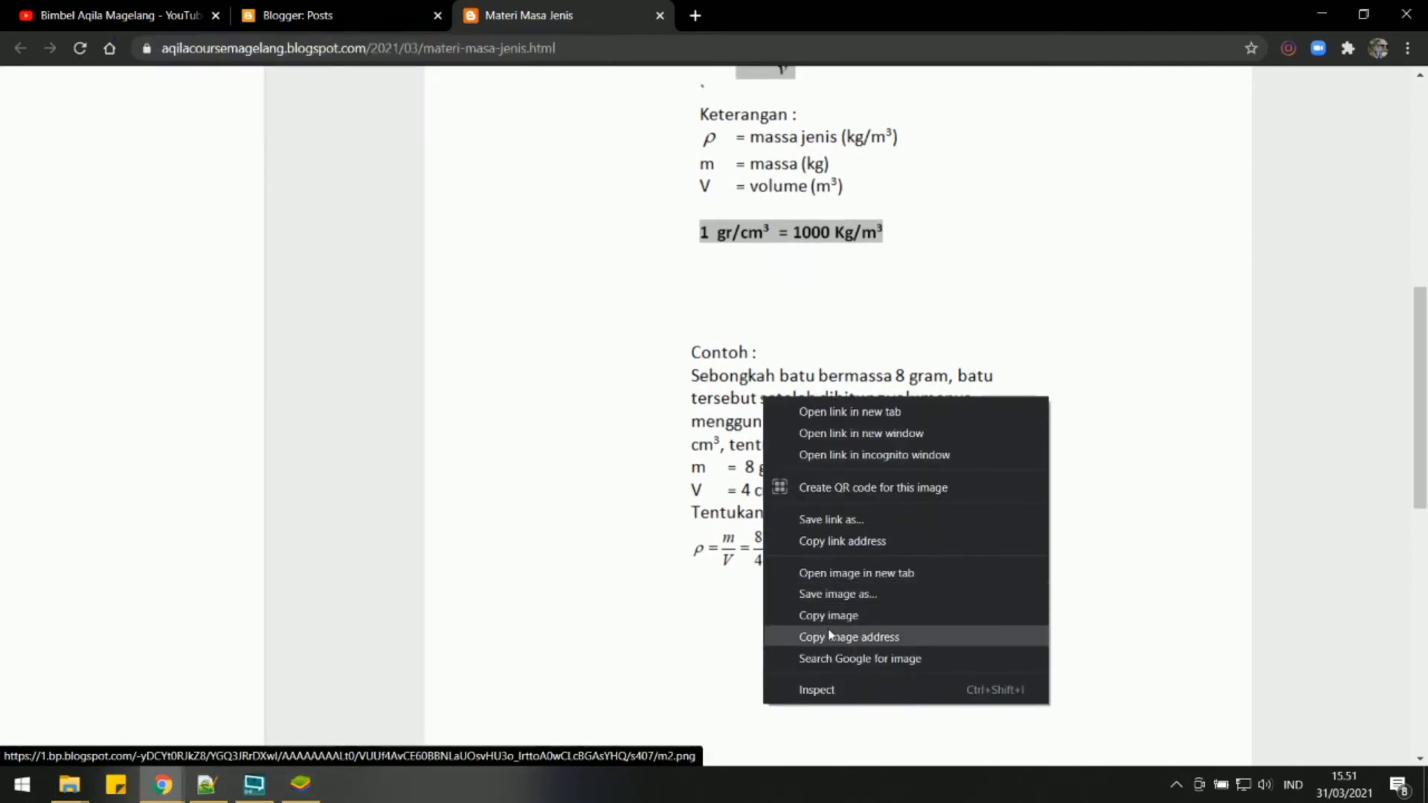
left_click(834, 638)
left_click(300, 785)
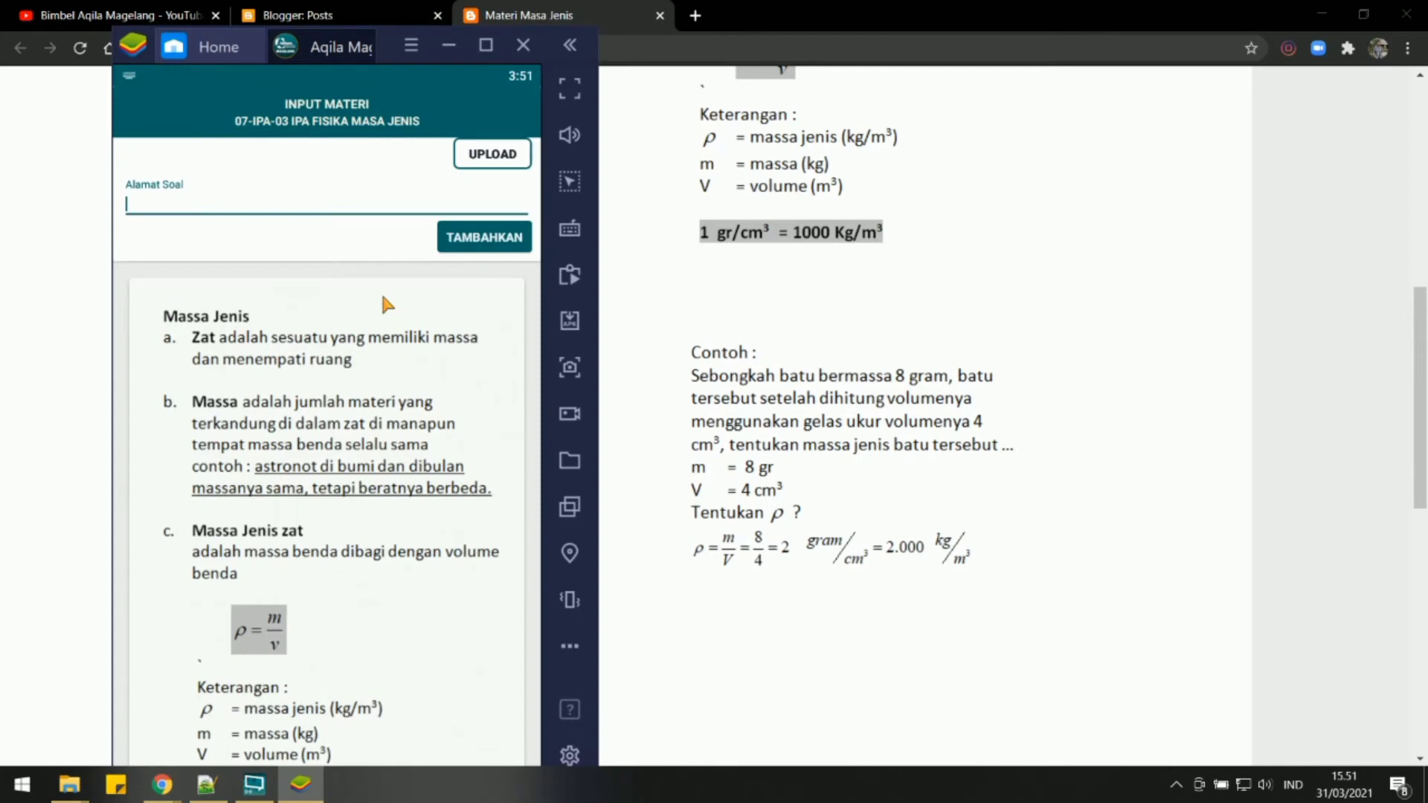
key("ctrl+v")
left_click(481, 254)
scroll(395, 156, "down", 7)
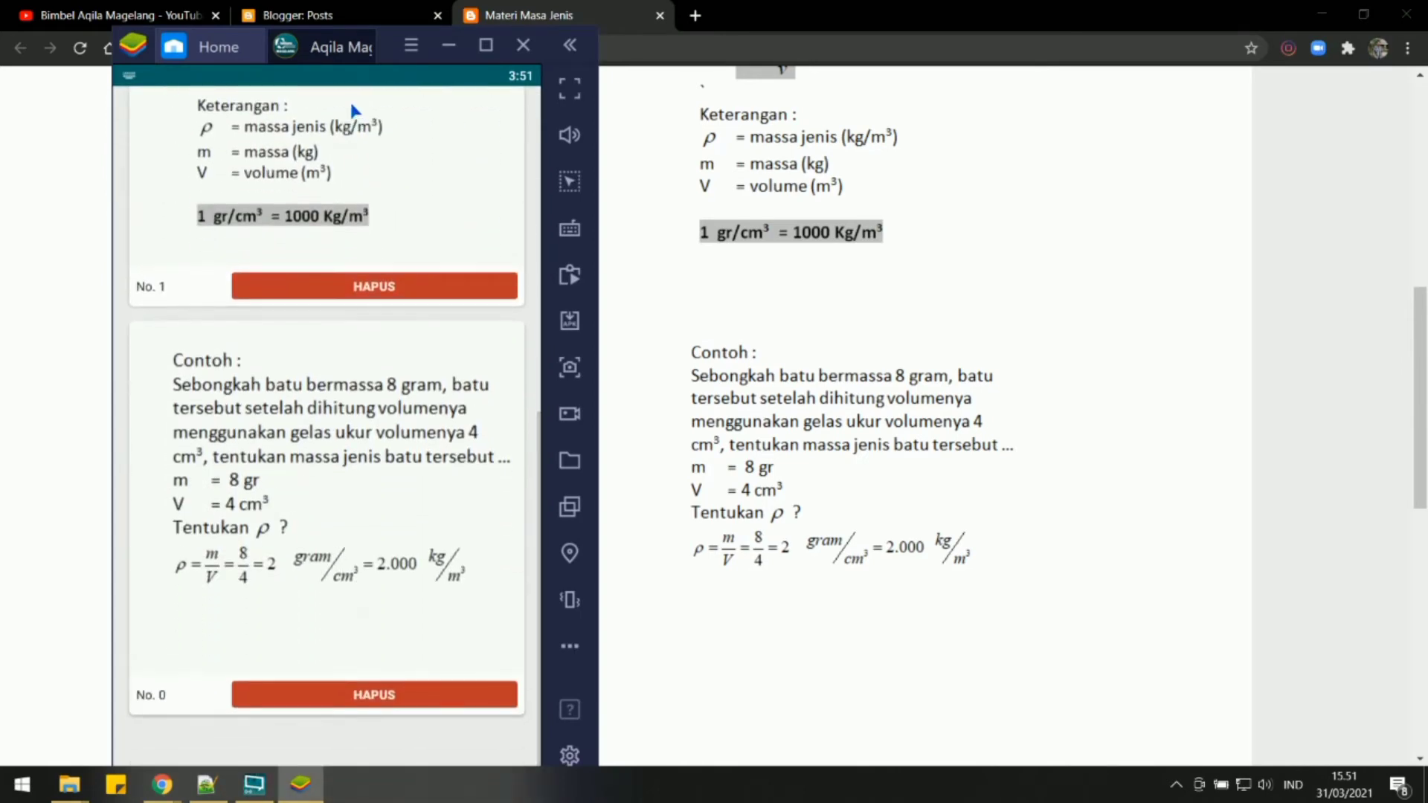
scroll(350, 111, "up", 8)
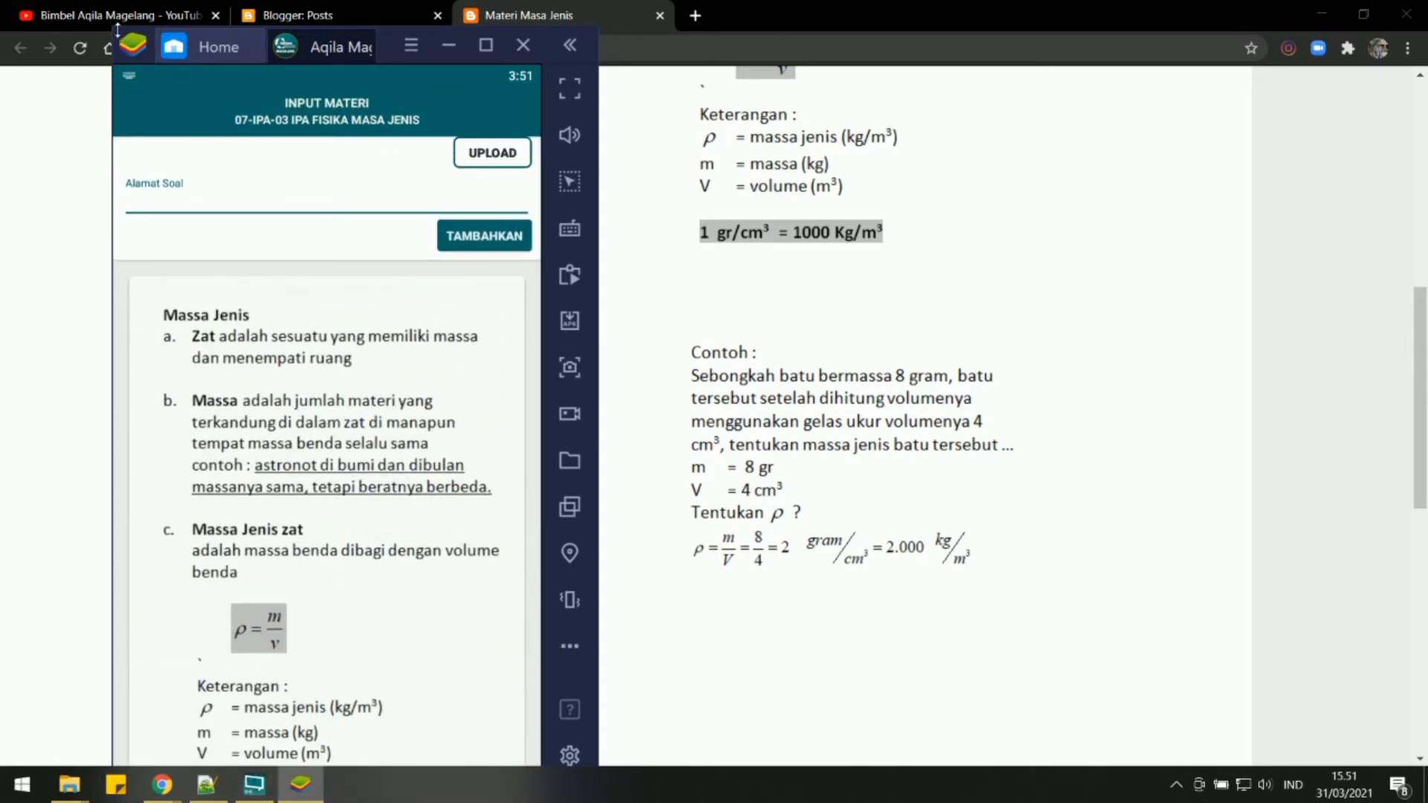
Reposition the emulator window so its Back control is reachable, and open the chapter's video input.
left_click_drag(118, 29, 170, 49)
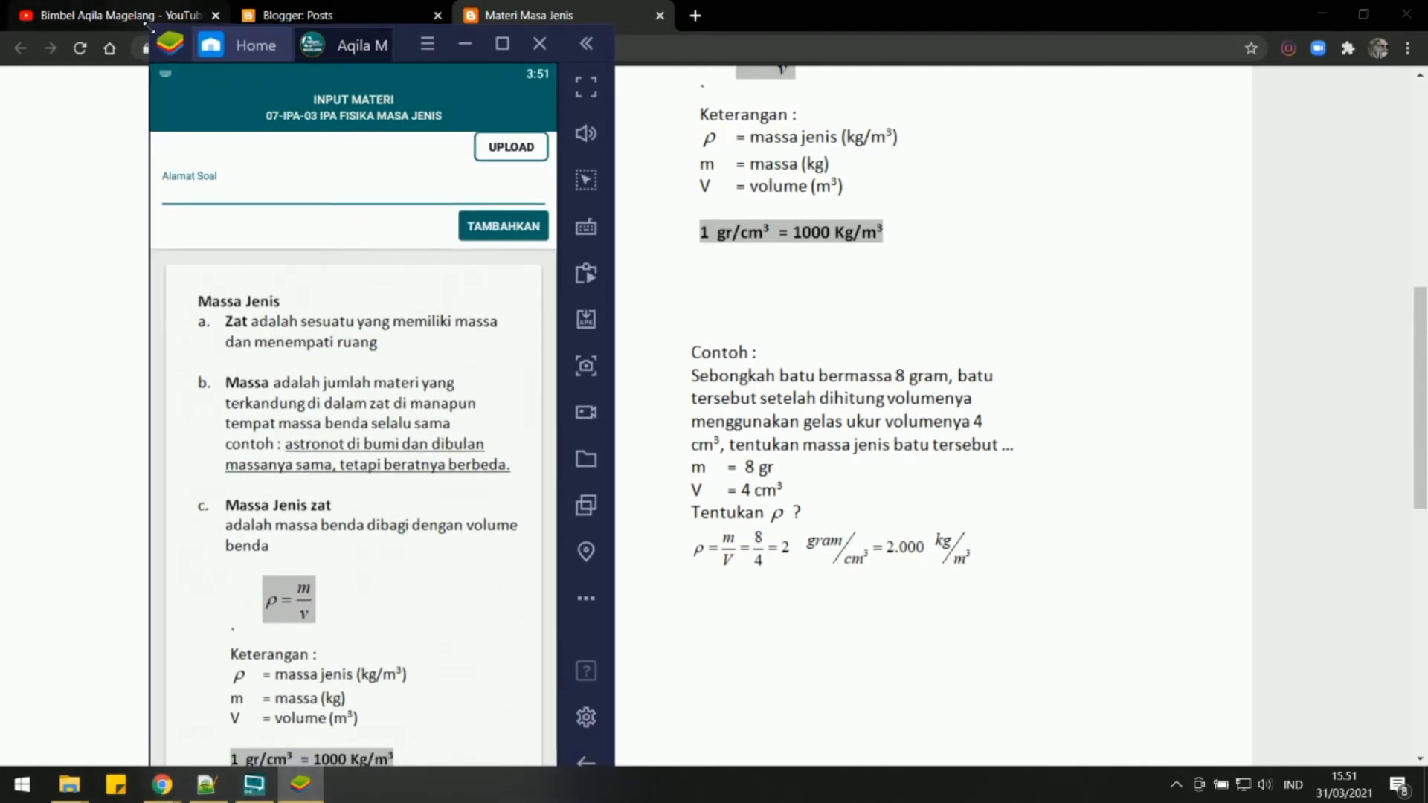
left_click_drag(149, 28, 647, 43)
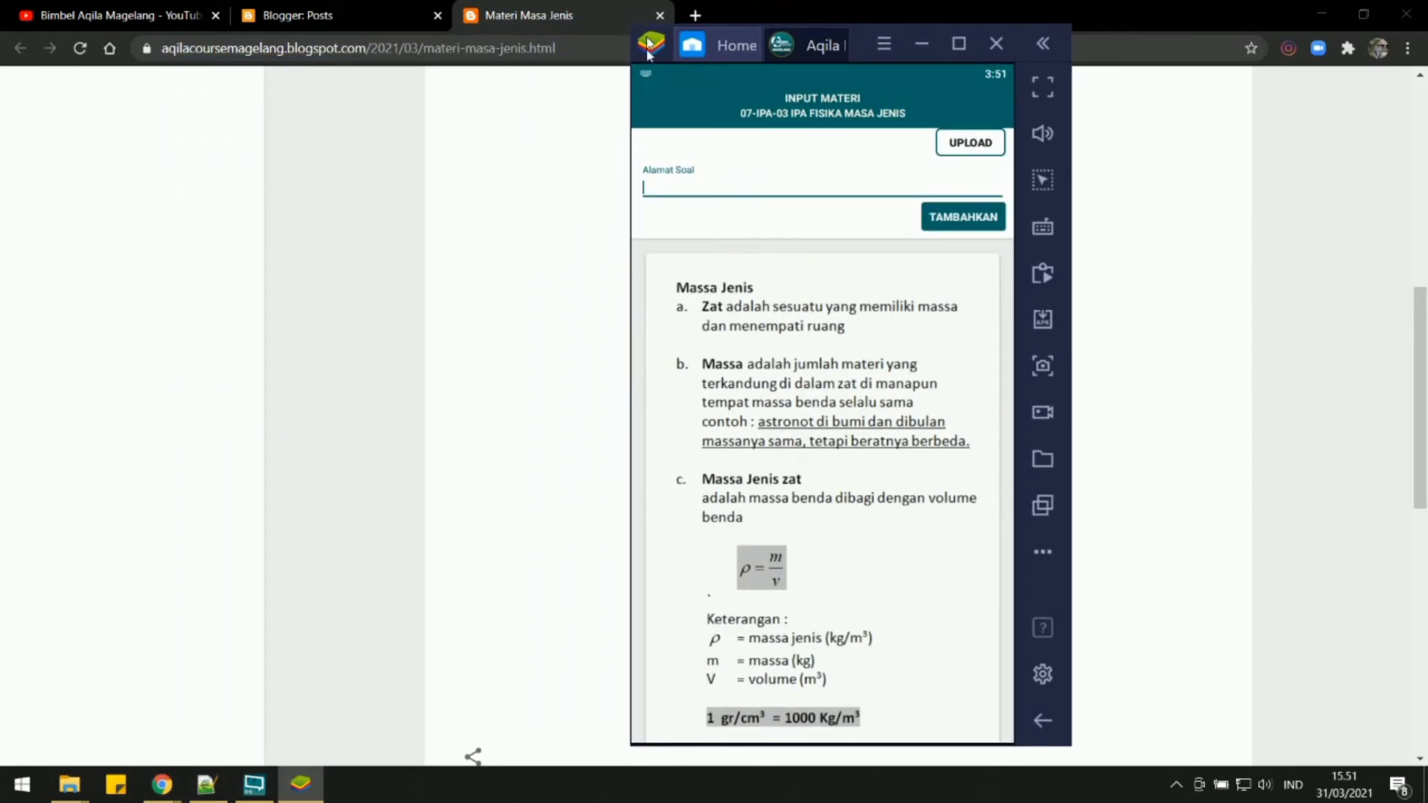
left_click(1043, 720)
left_click(744, 104)
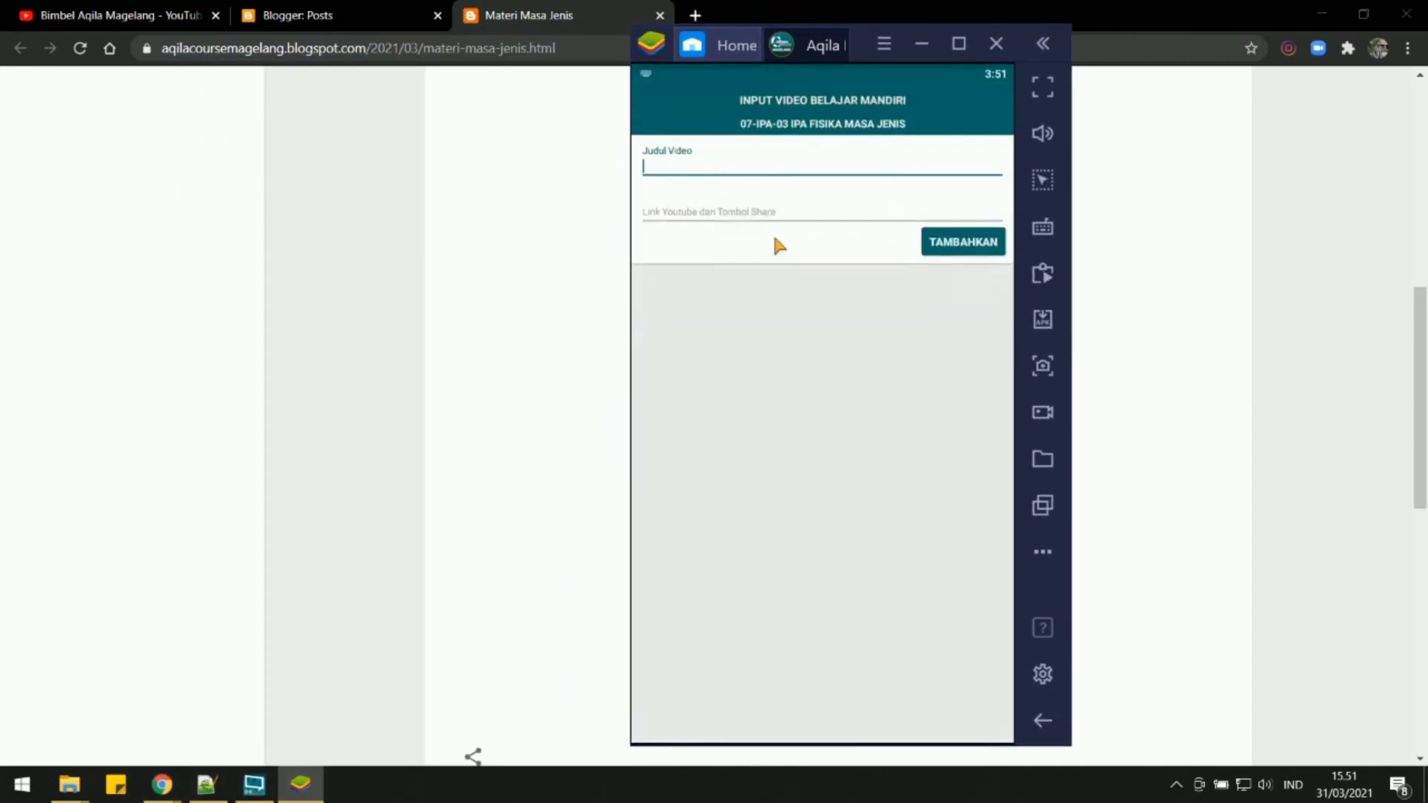
Switch to YouTube, open and pause the video Kelas 7 IPA Massa Jenis, and copy its share link.
left_click(111, 16)
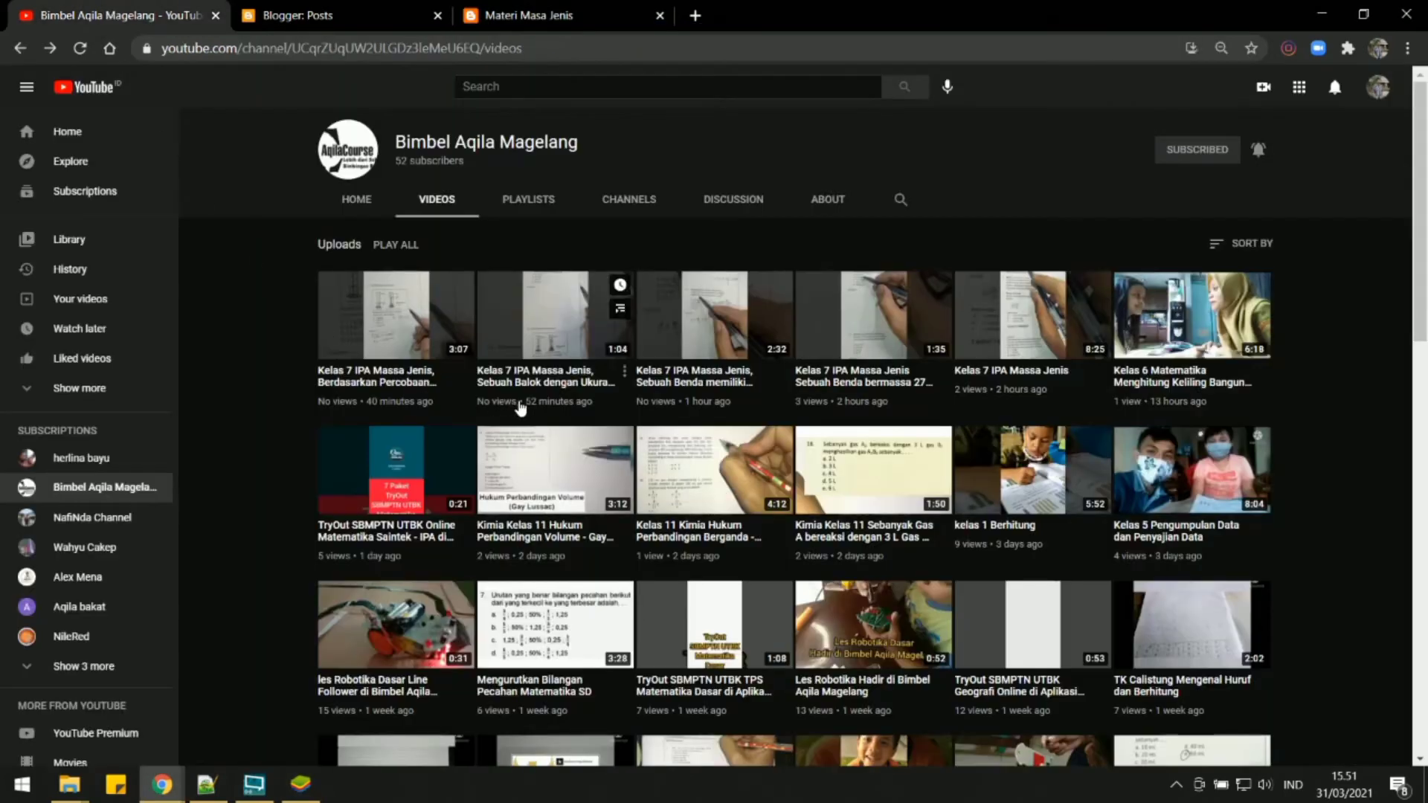
left_click(982, 373)
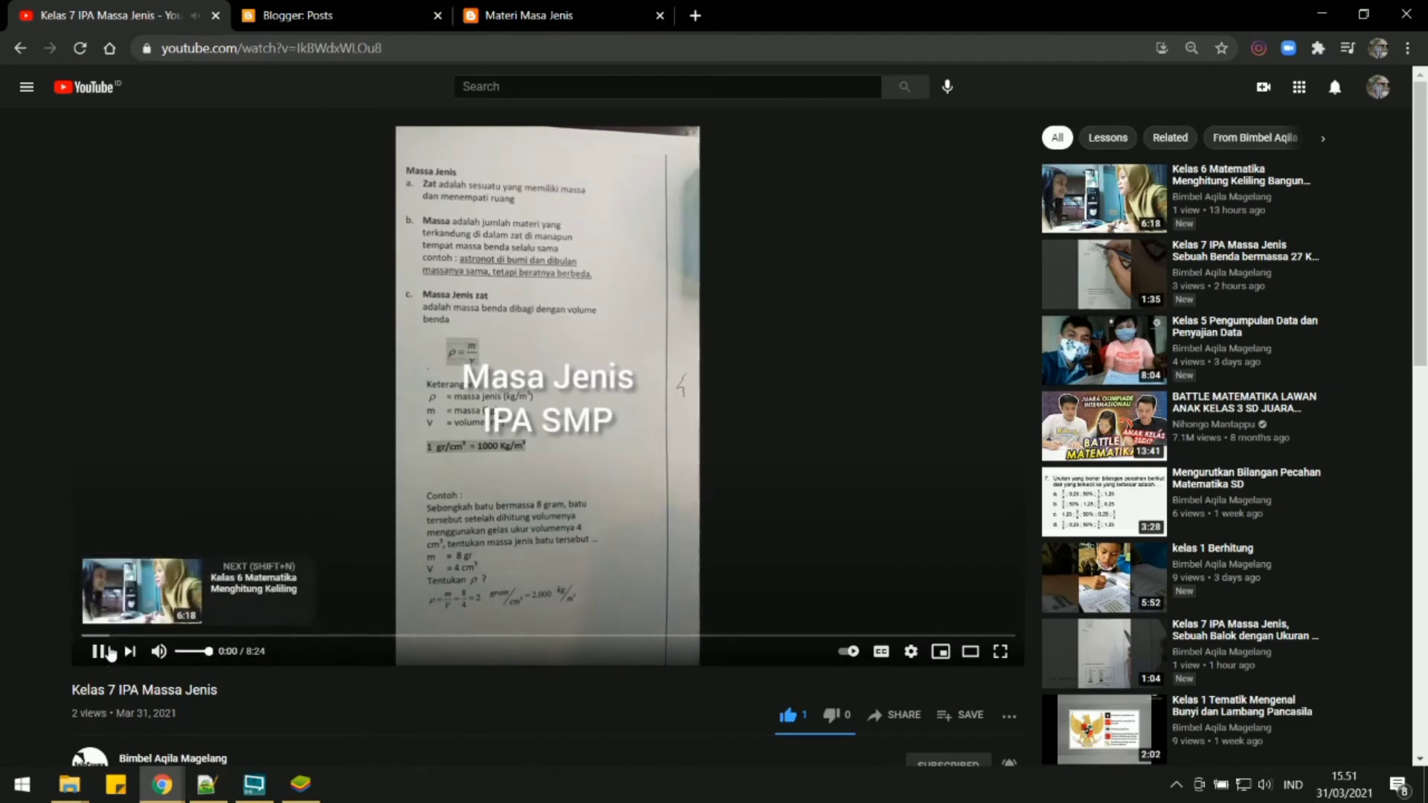
left_click(97, 652)
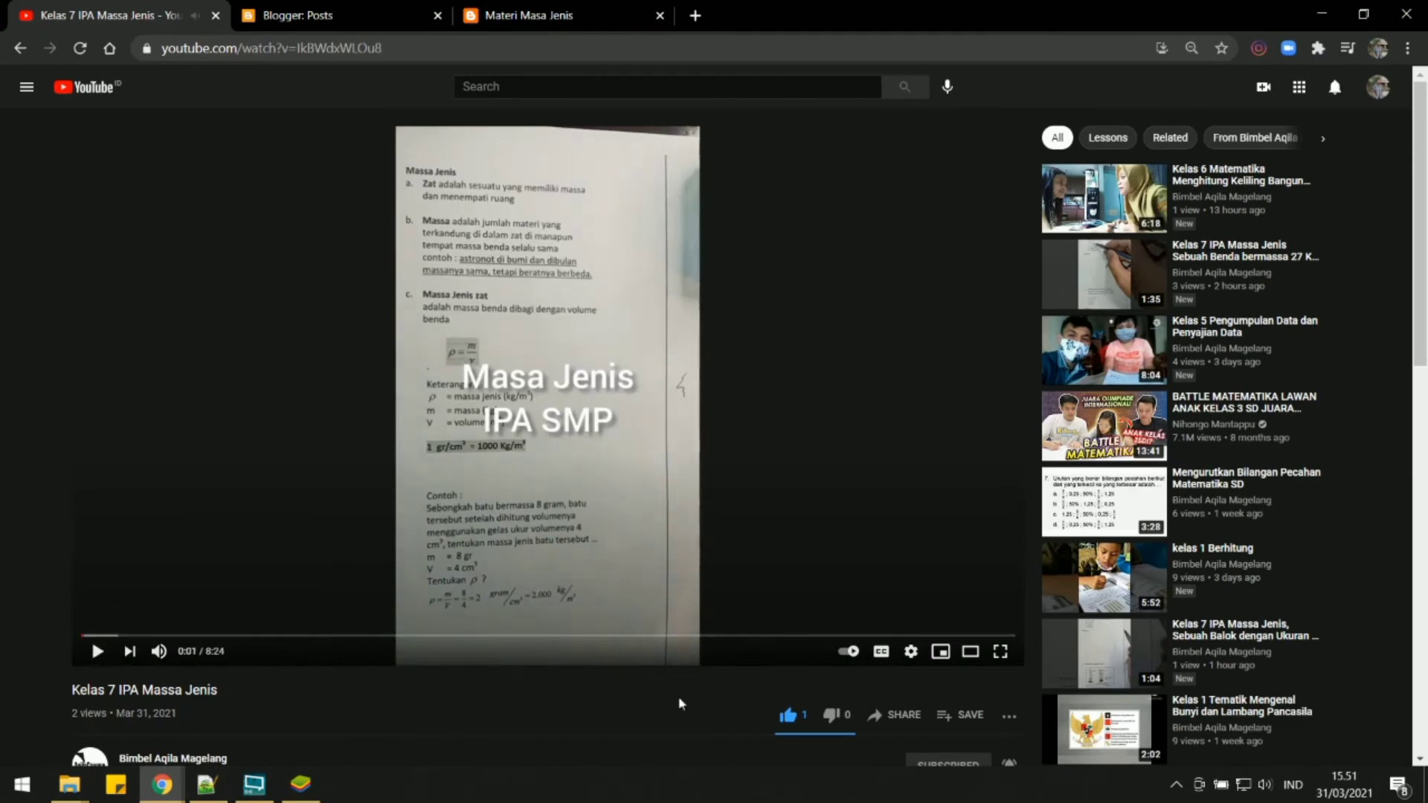
left_click(886, 727)
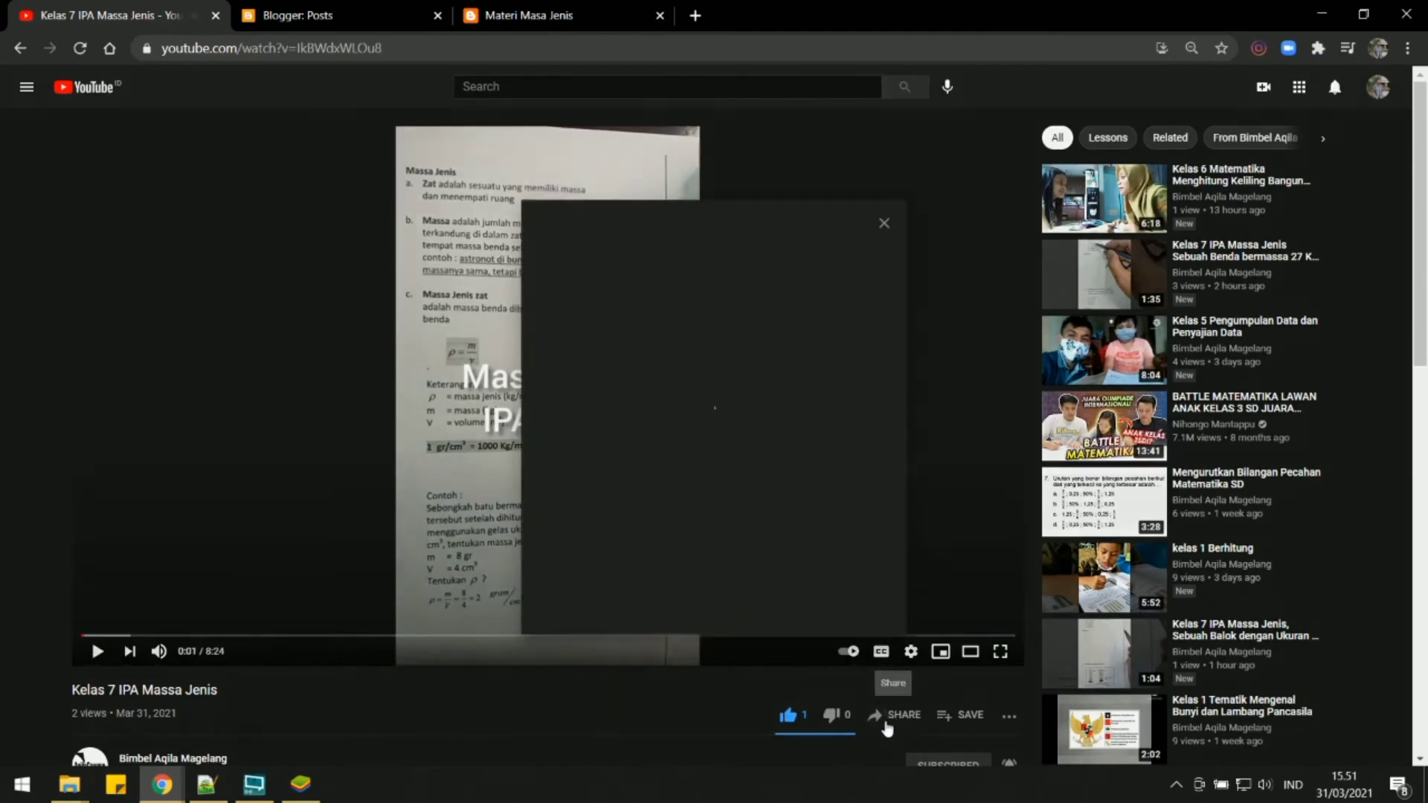
left_click(852, 507)
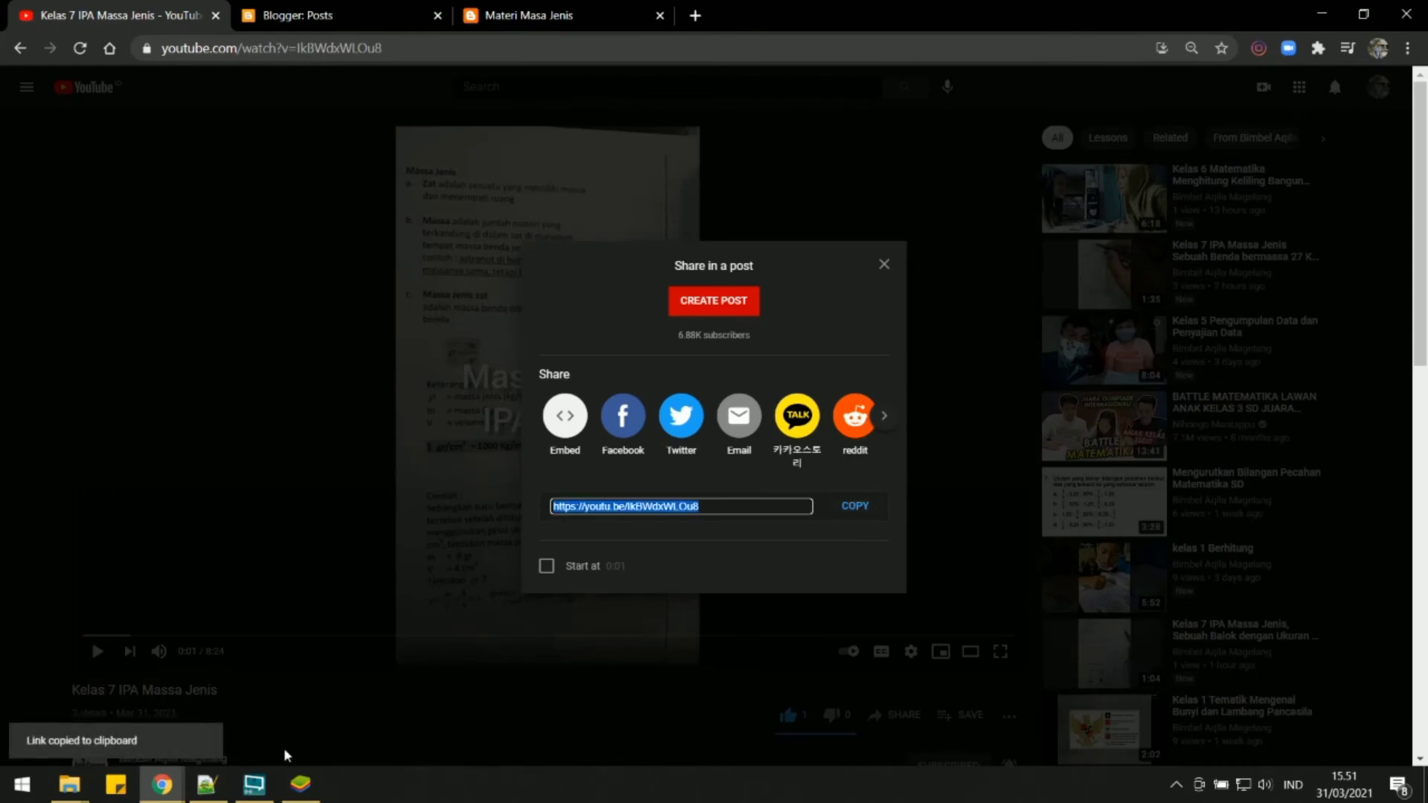
Add the copied YouTube link in the Aqila app with the title Masa Jenis, and open the chapter's Contoh input.
left_click(301, 784)
left_click(653, 202)
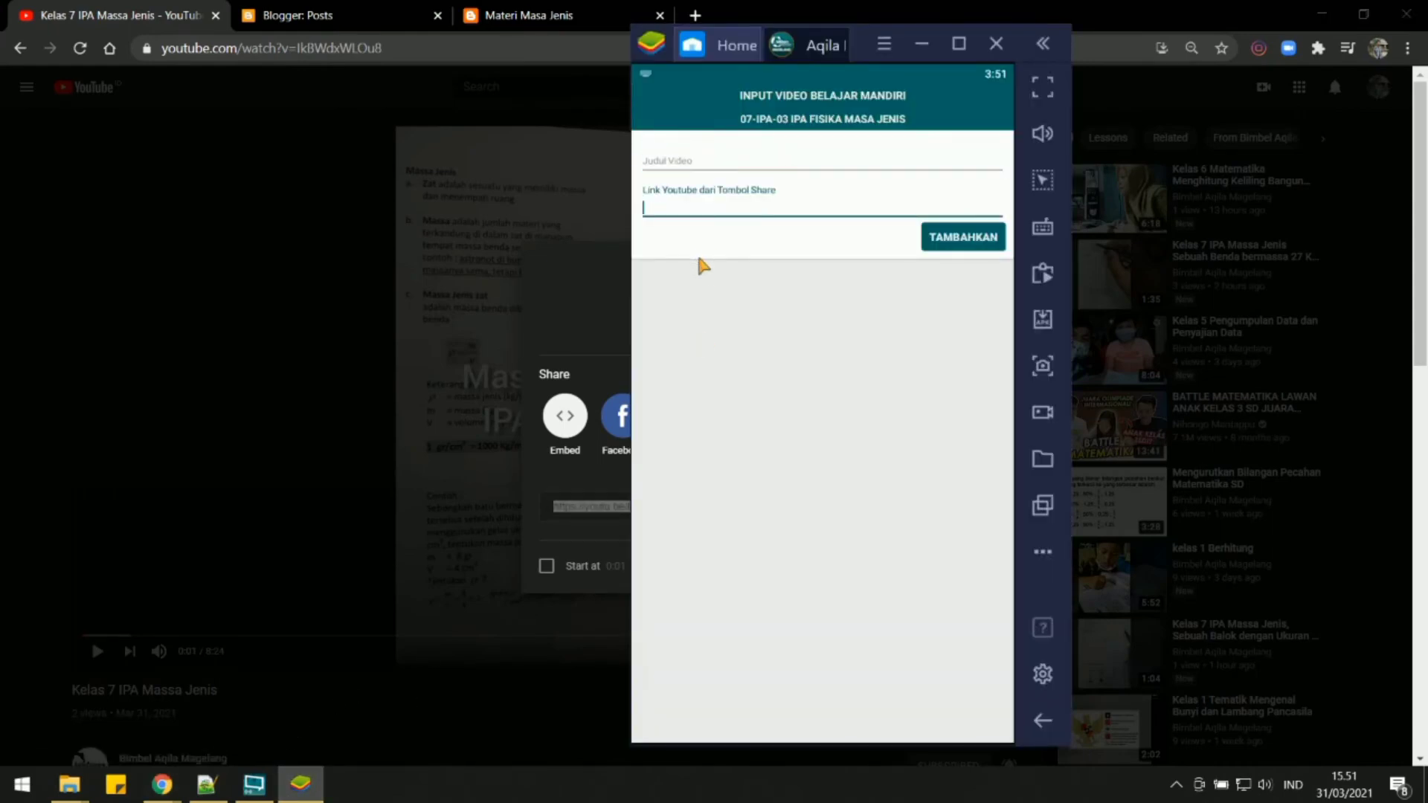
key("ctrl+v")
left_click(737, 170)
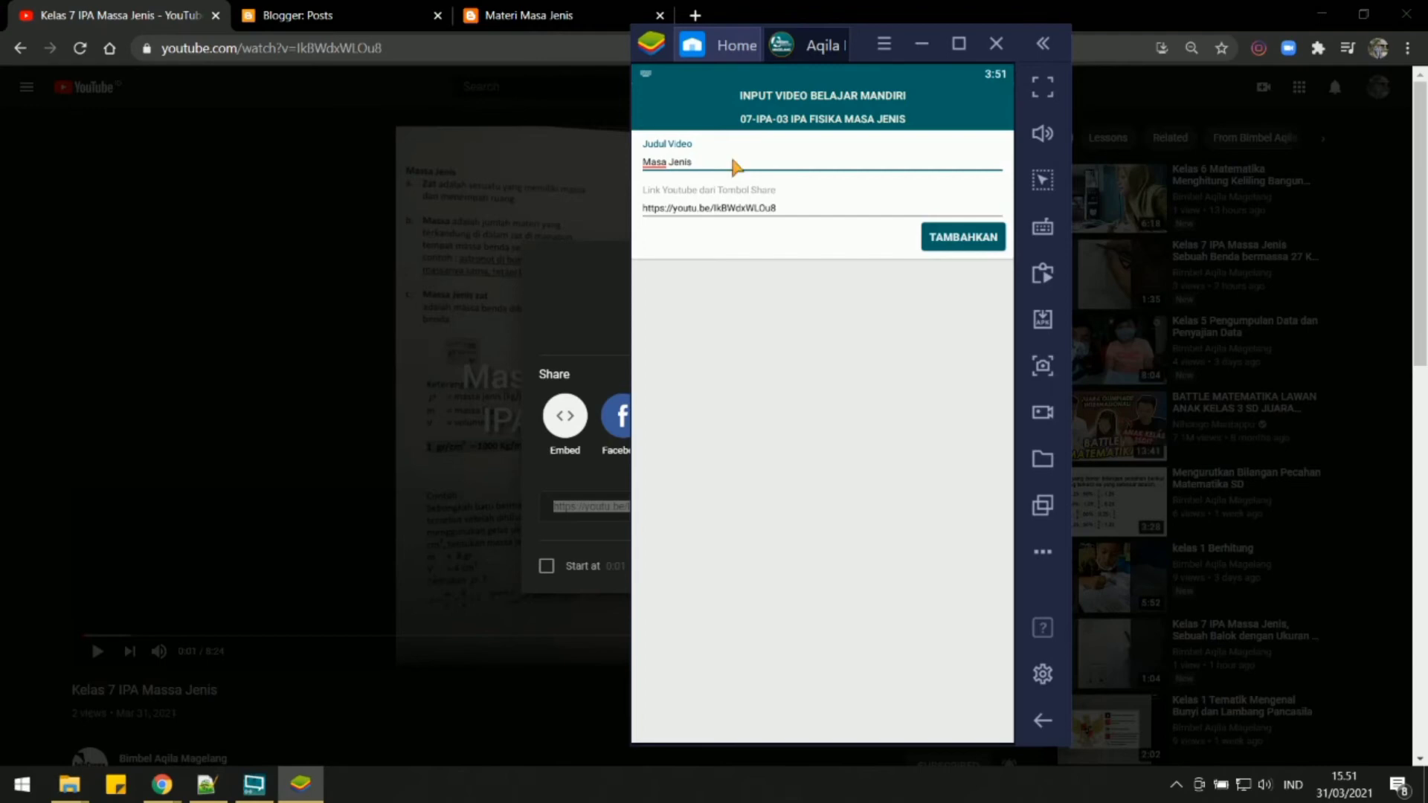
left_click(959, 239)
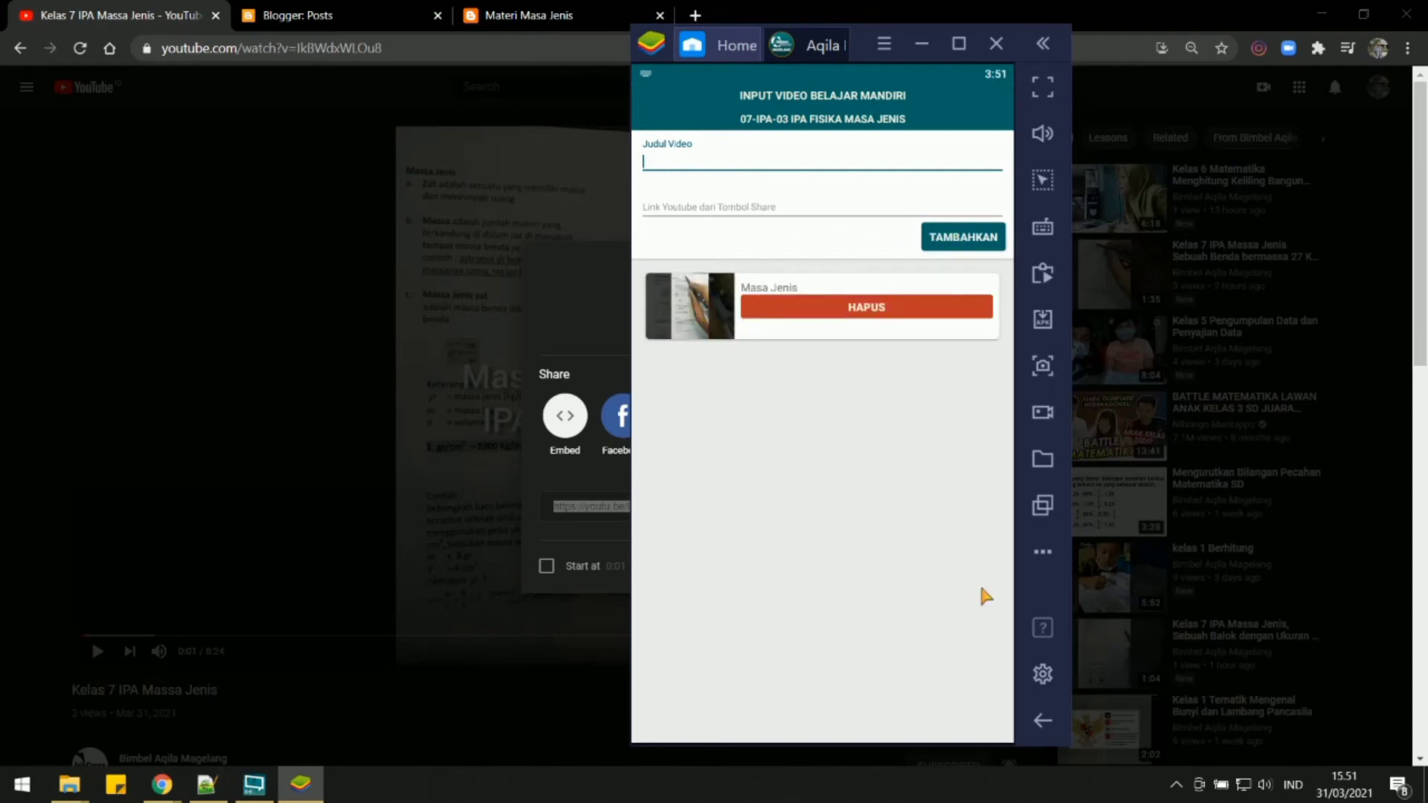
left_click(1042, 720)
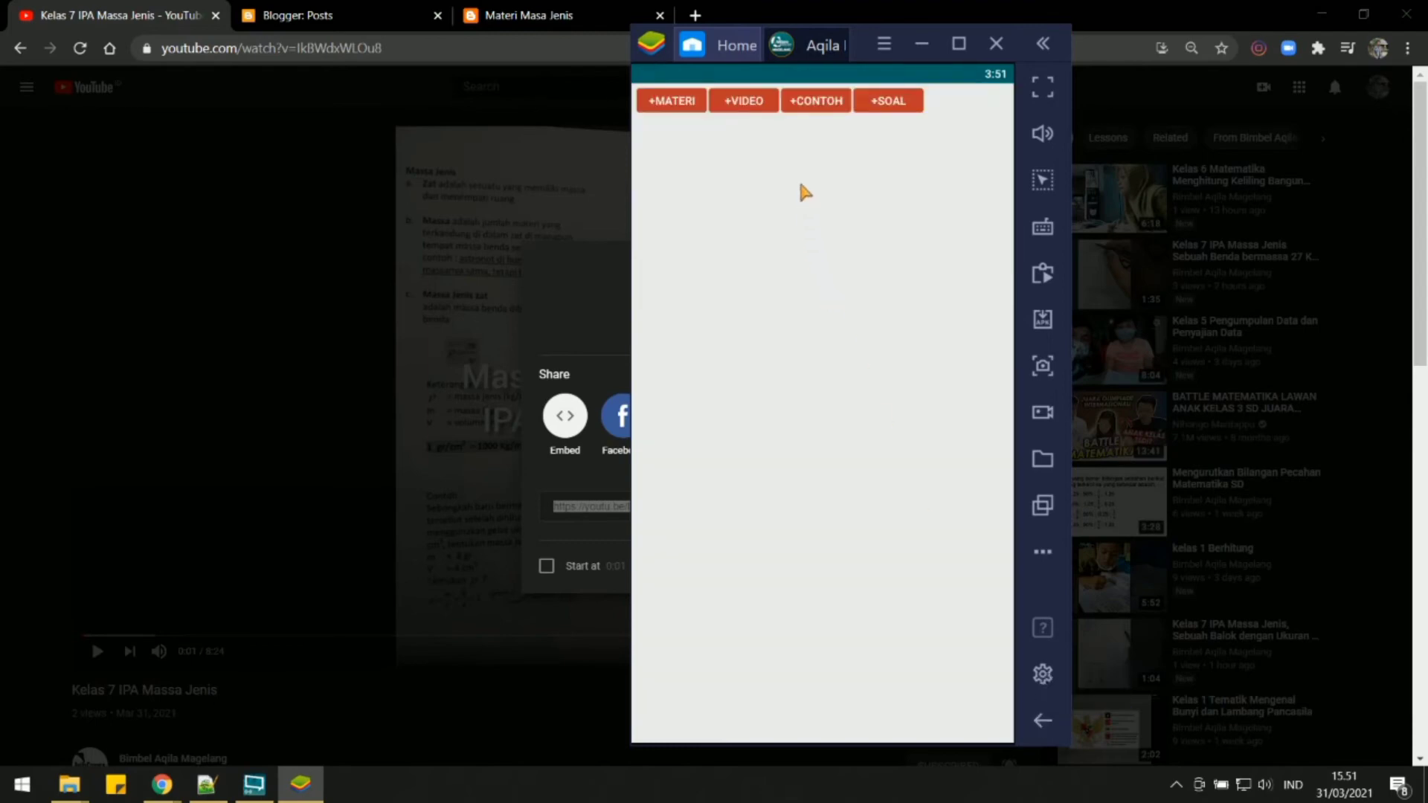
left_click(811, 110)
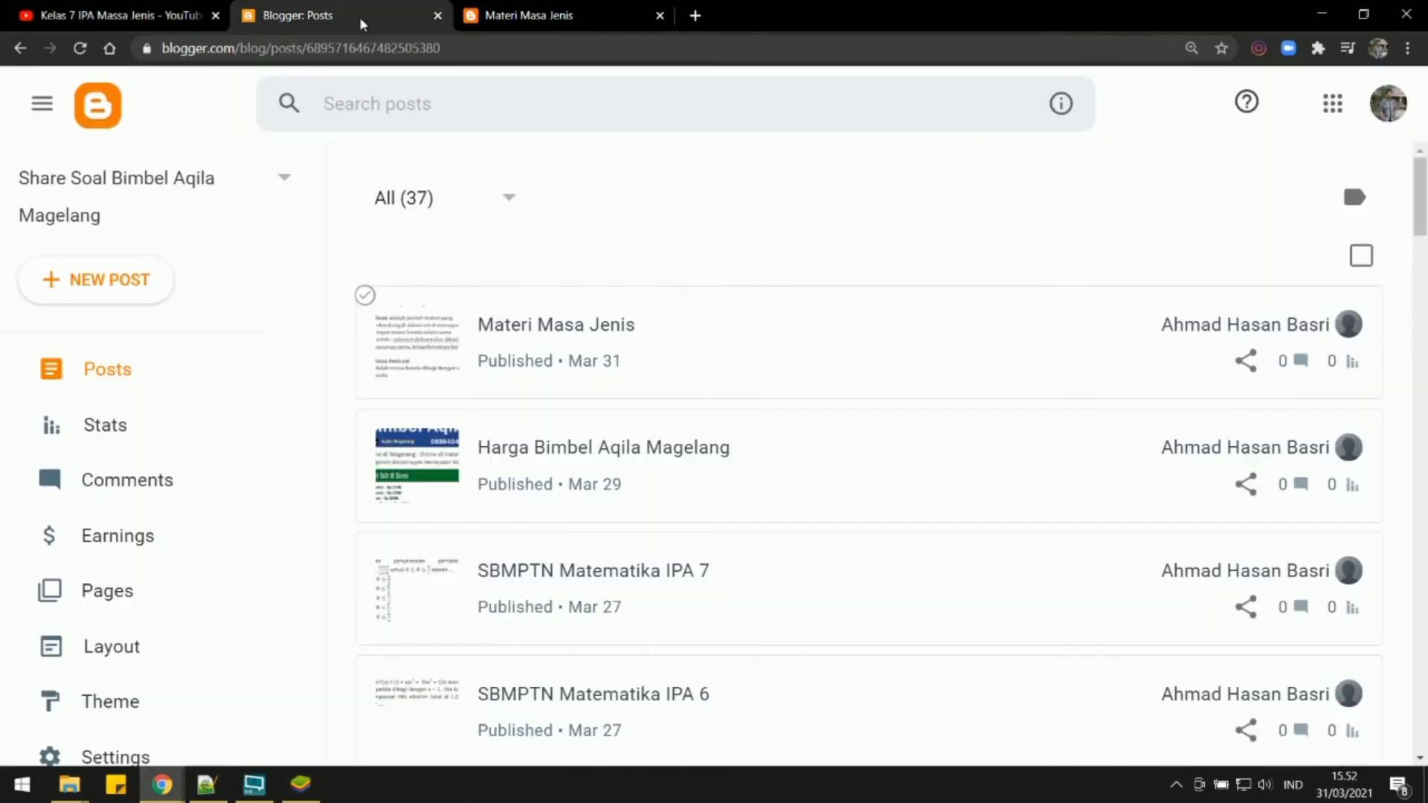
Switch to Blogger and create a new post titled Contoh Soal Masa Jenis.
left_click(362, 21)
left_click(122, 292)
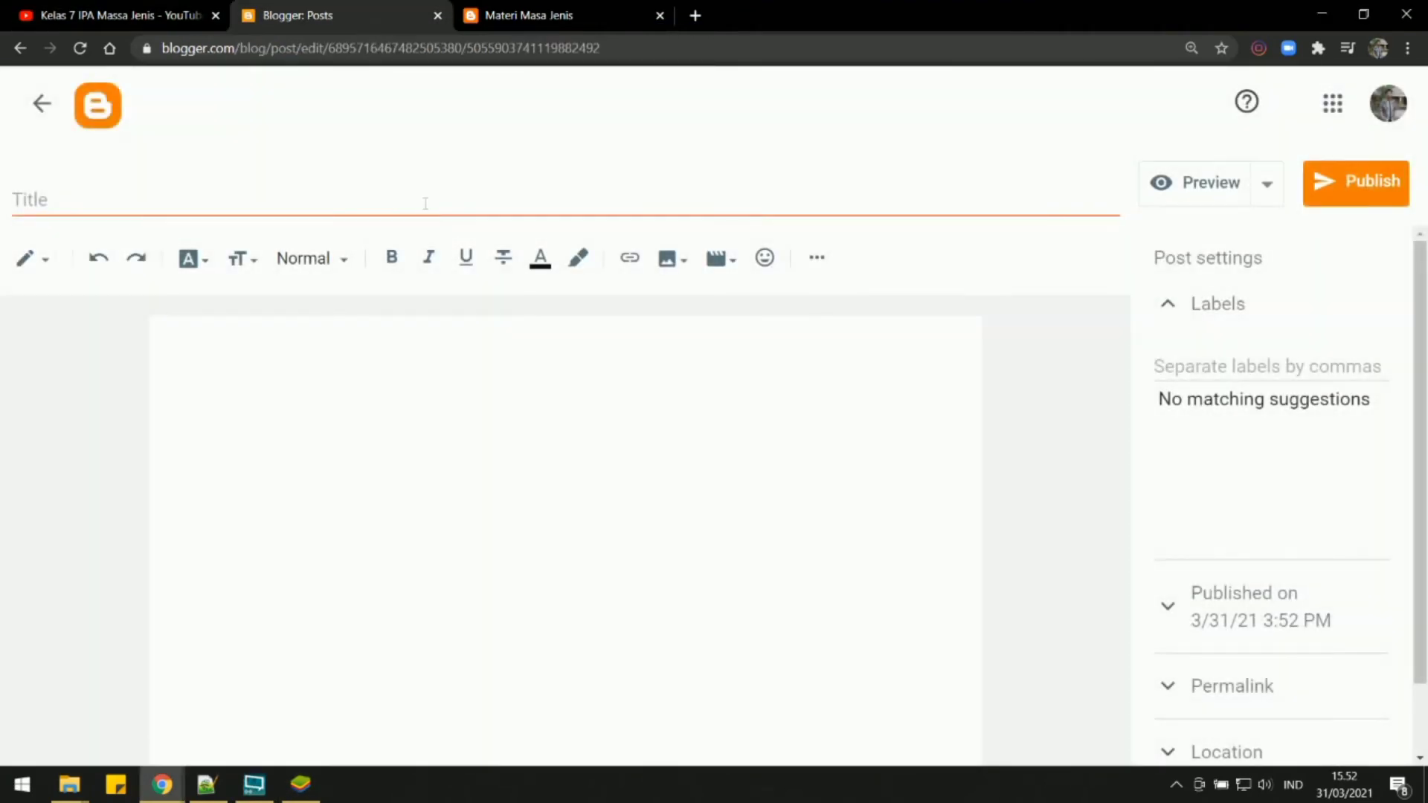
left_click(426, 201)
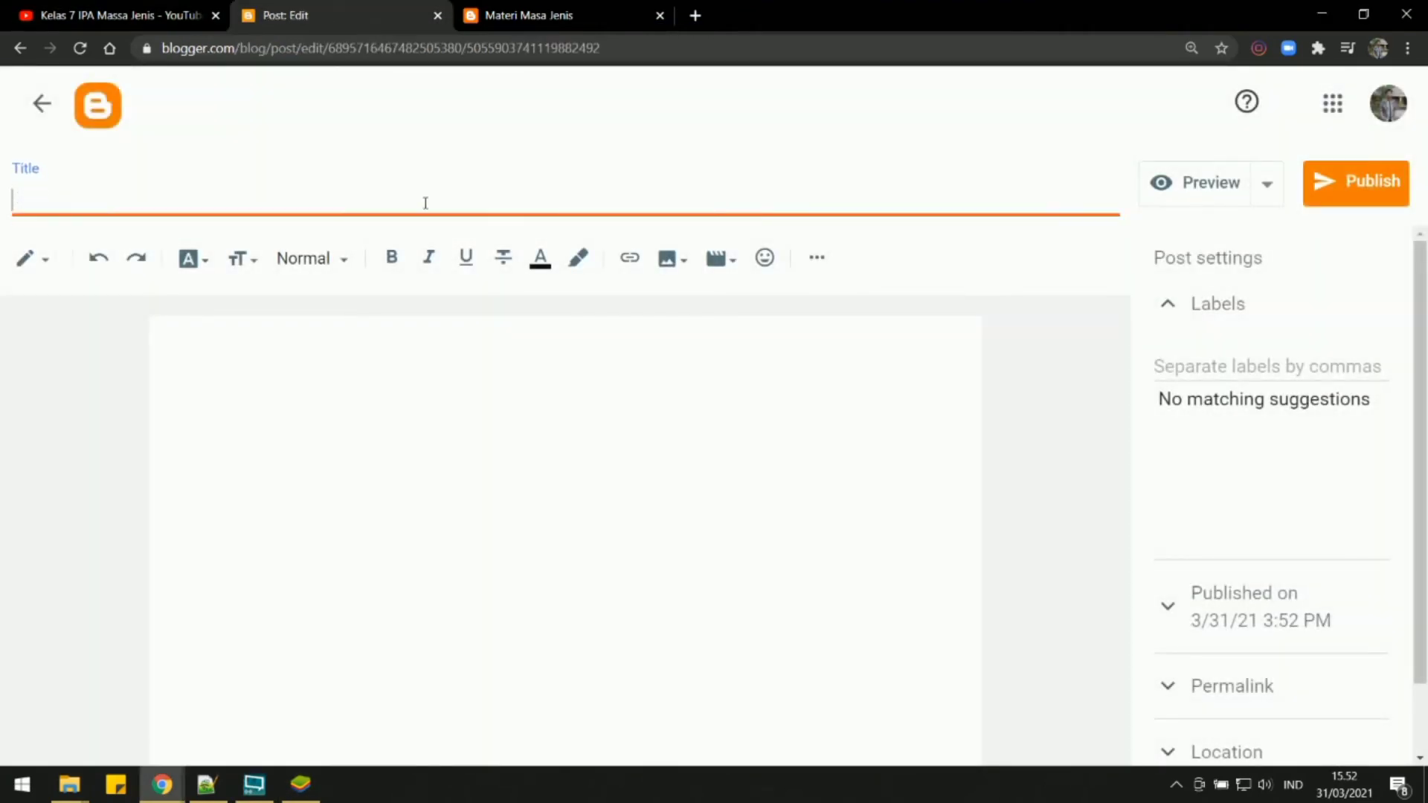
type("Contoh Soal Masa Jenis")
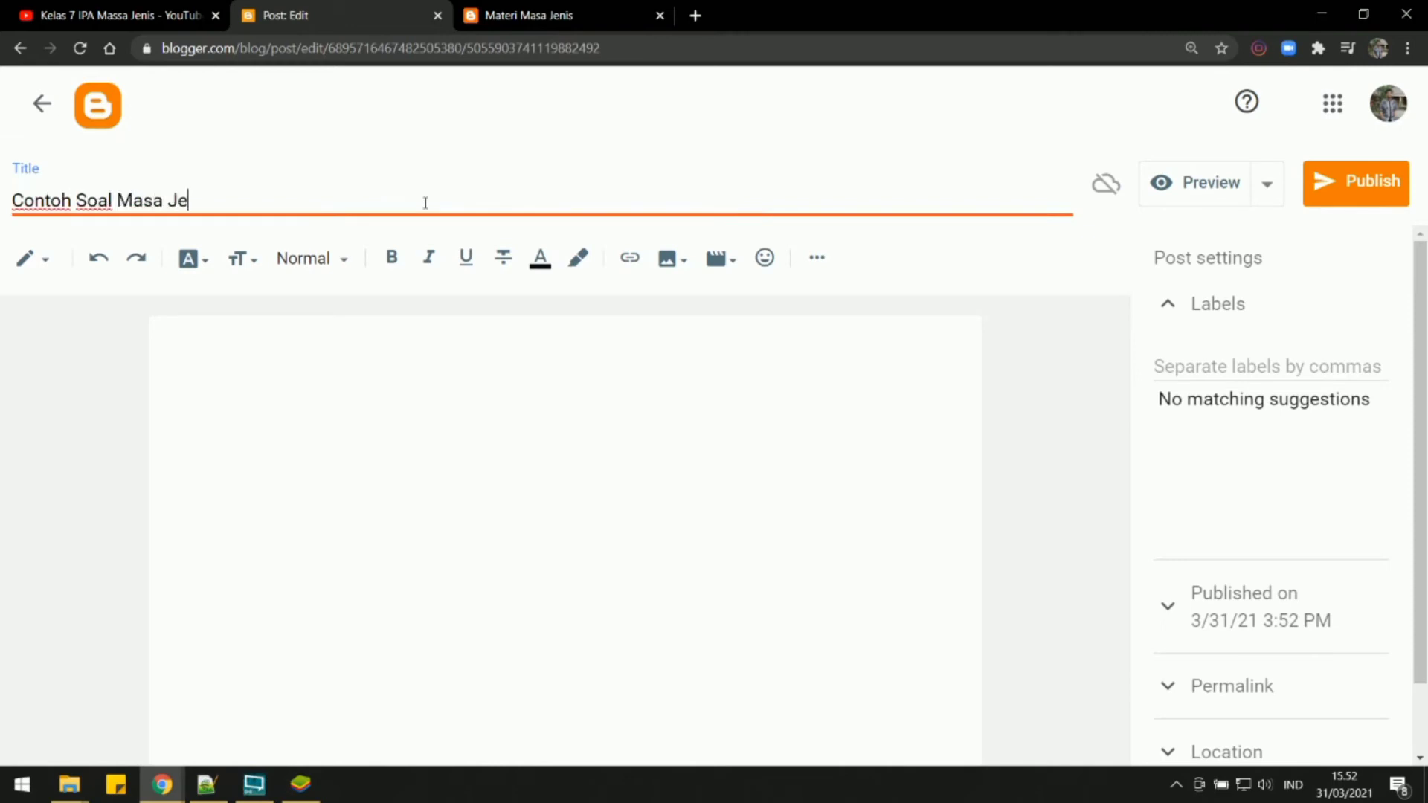
Insert the images 01d.png, 13a.png, 14c.png and 22b.png from the Massa Jenis Contoh Soal folder into the post.
left_click(668, 259)
left_click(694, 317)
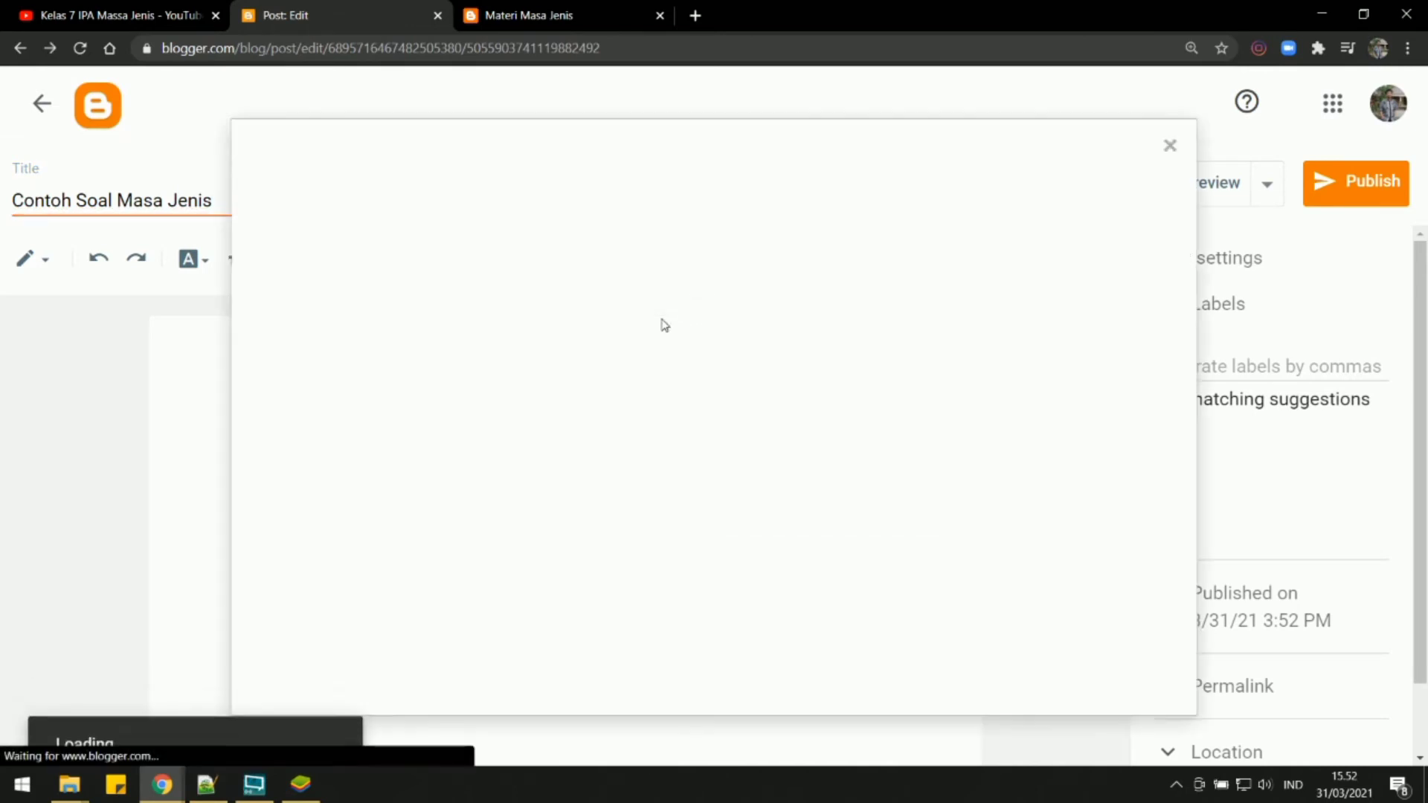
left_click(320, 277)
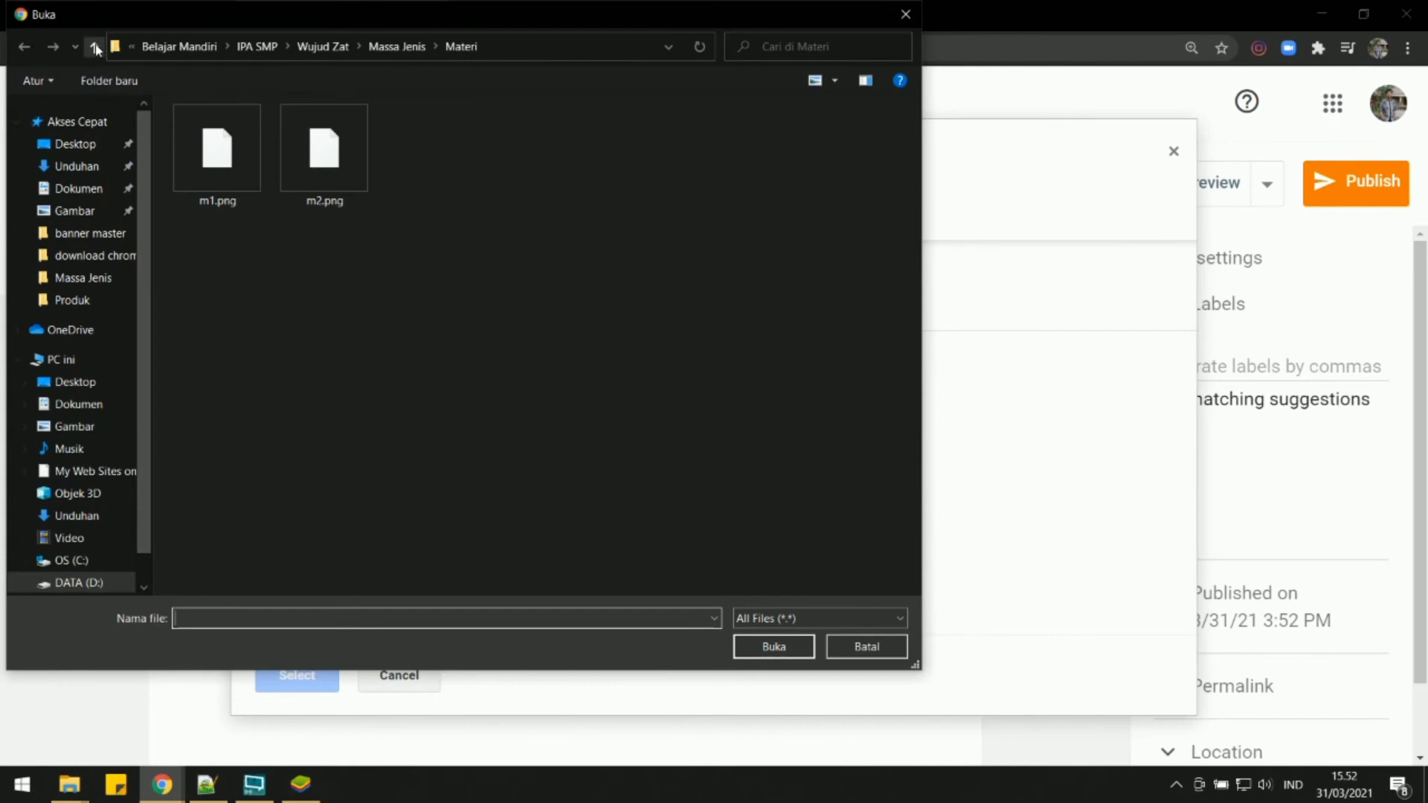
left_click(95, 48)
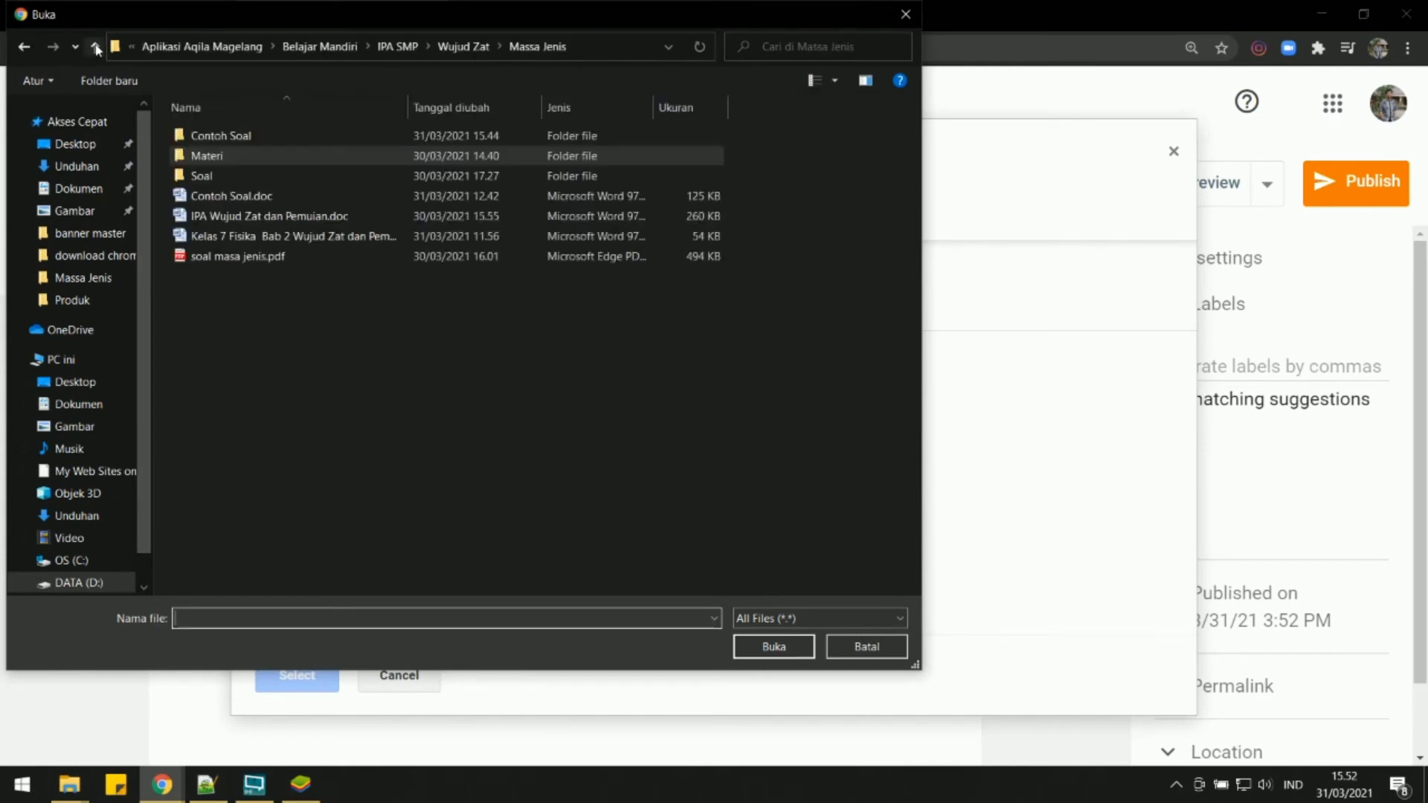
double_click(221, 135)
left_click(212, 149)
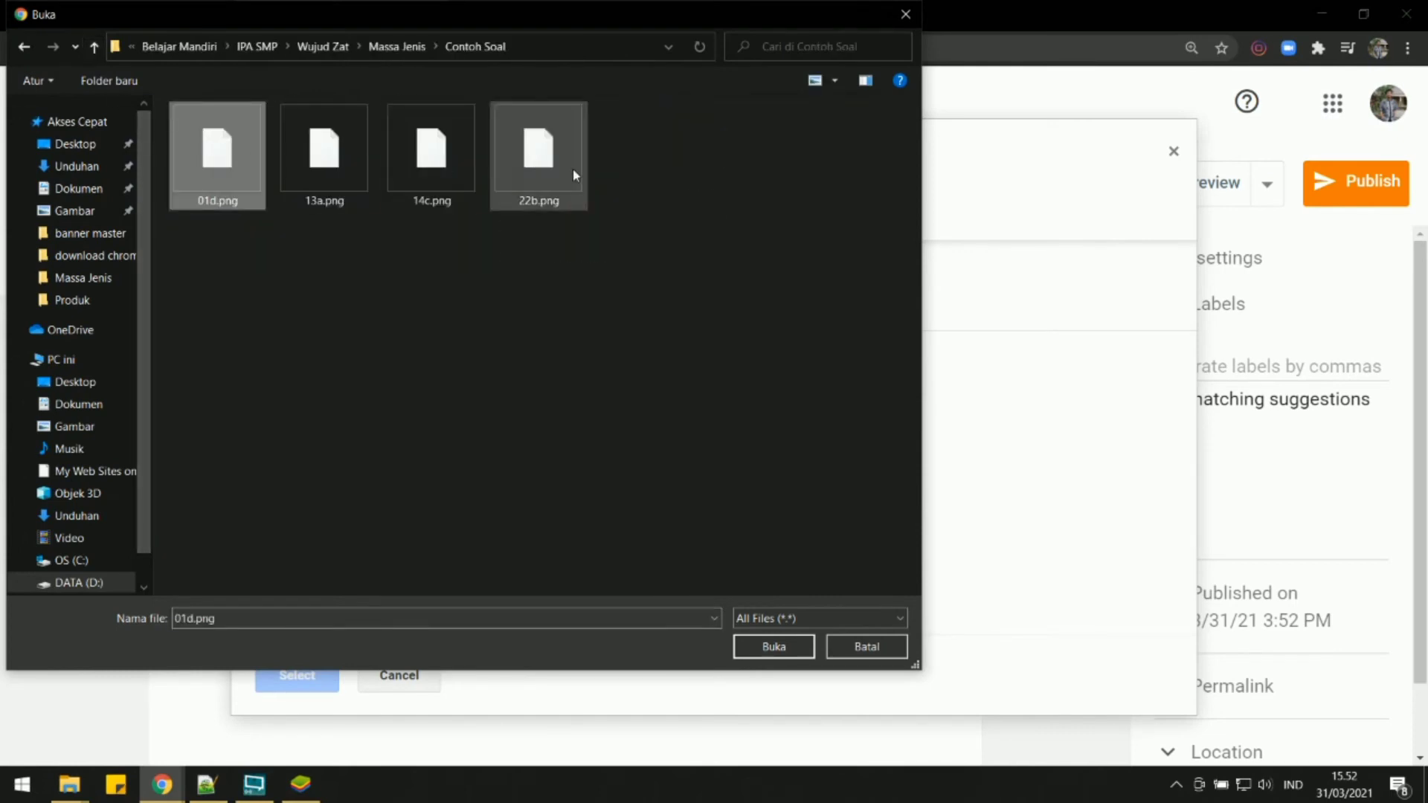
left_click(572, 162, "shift")
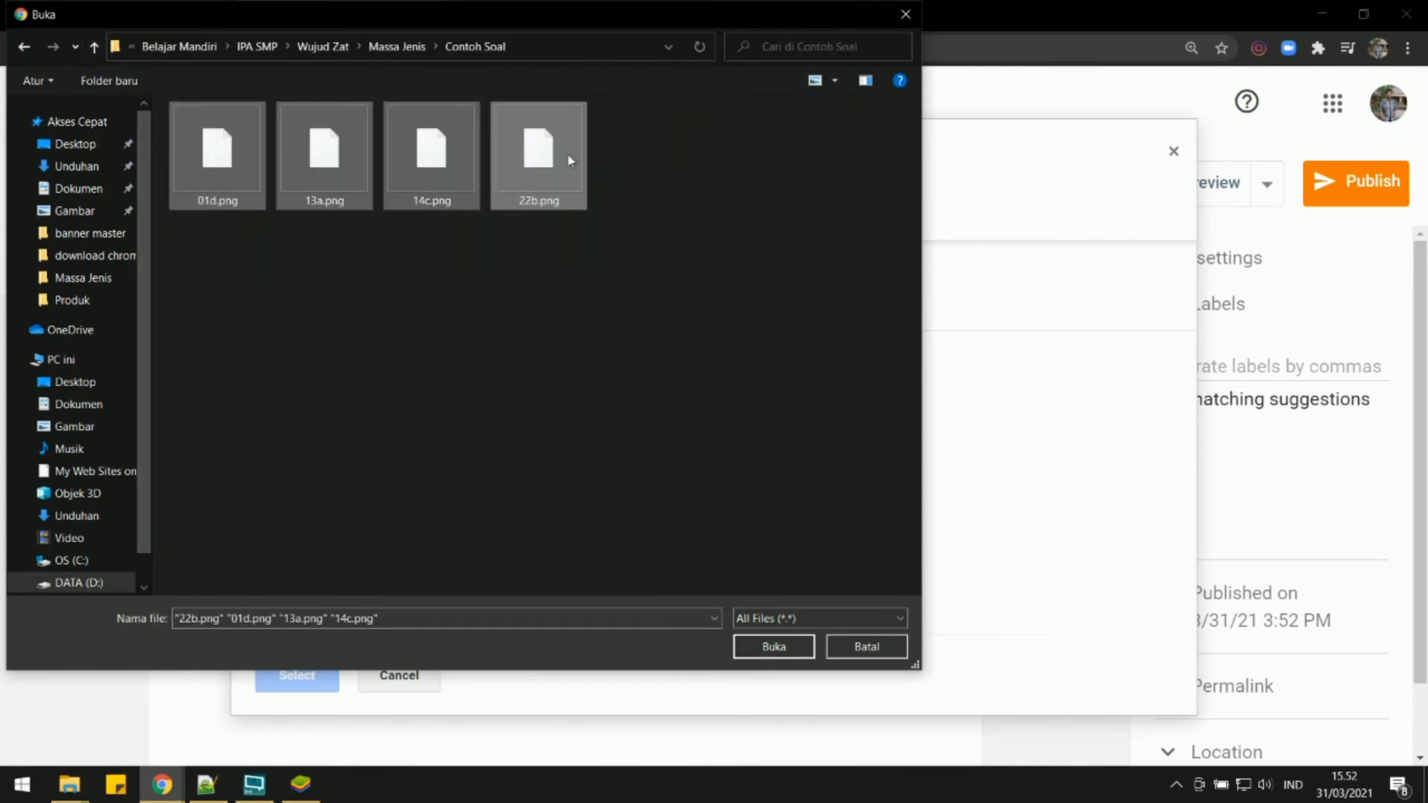
left_click(782, 649)
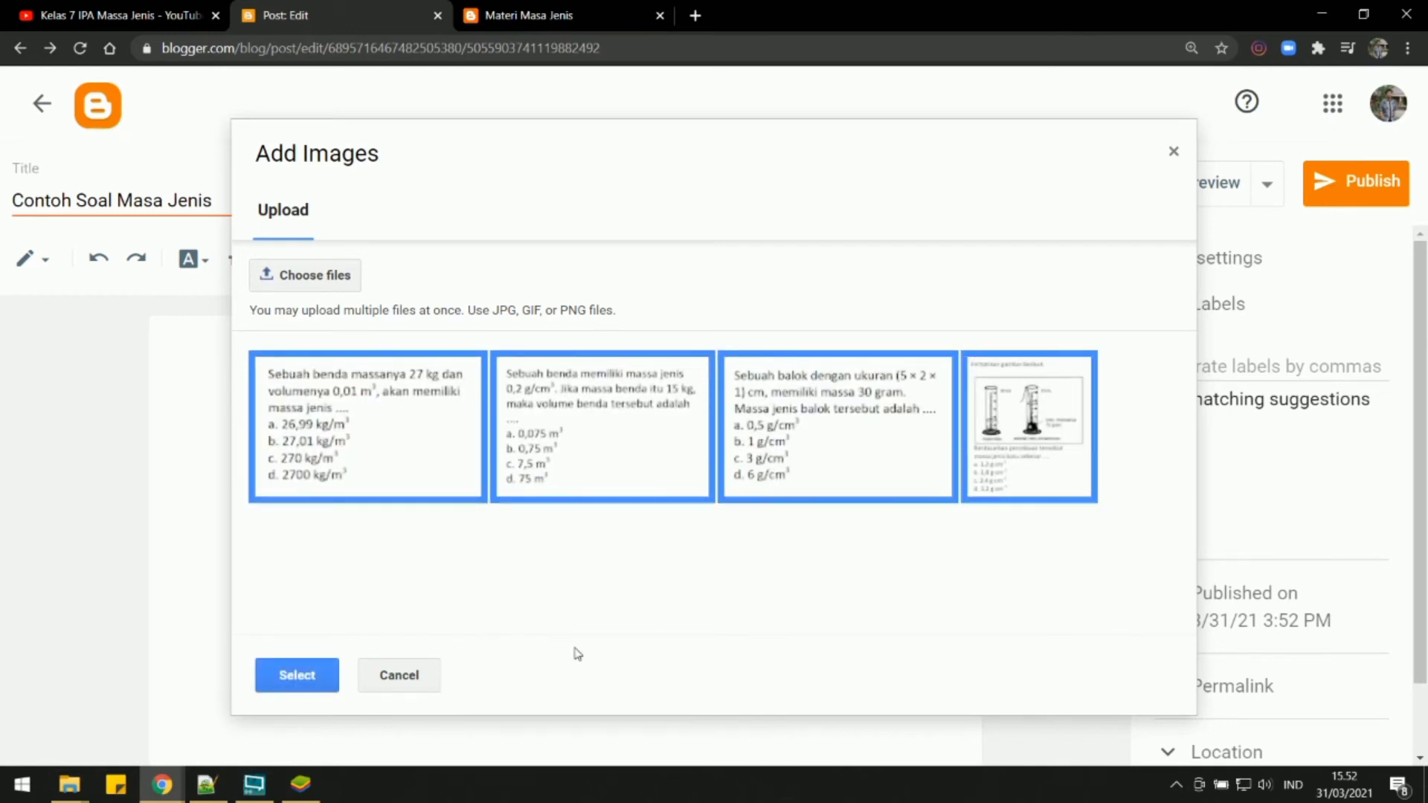
left_click(302, 673)
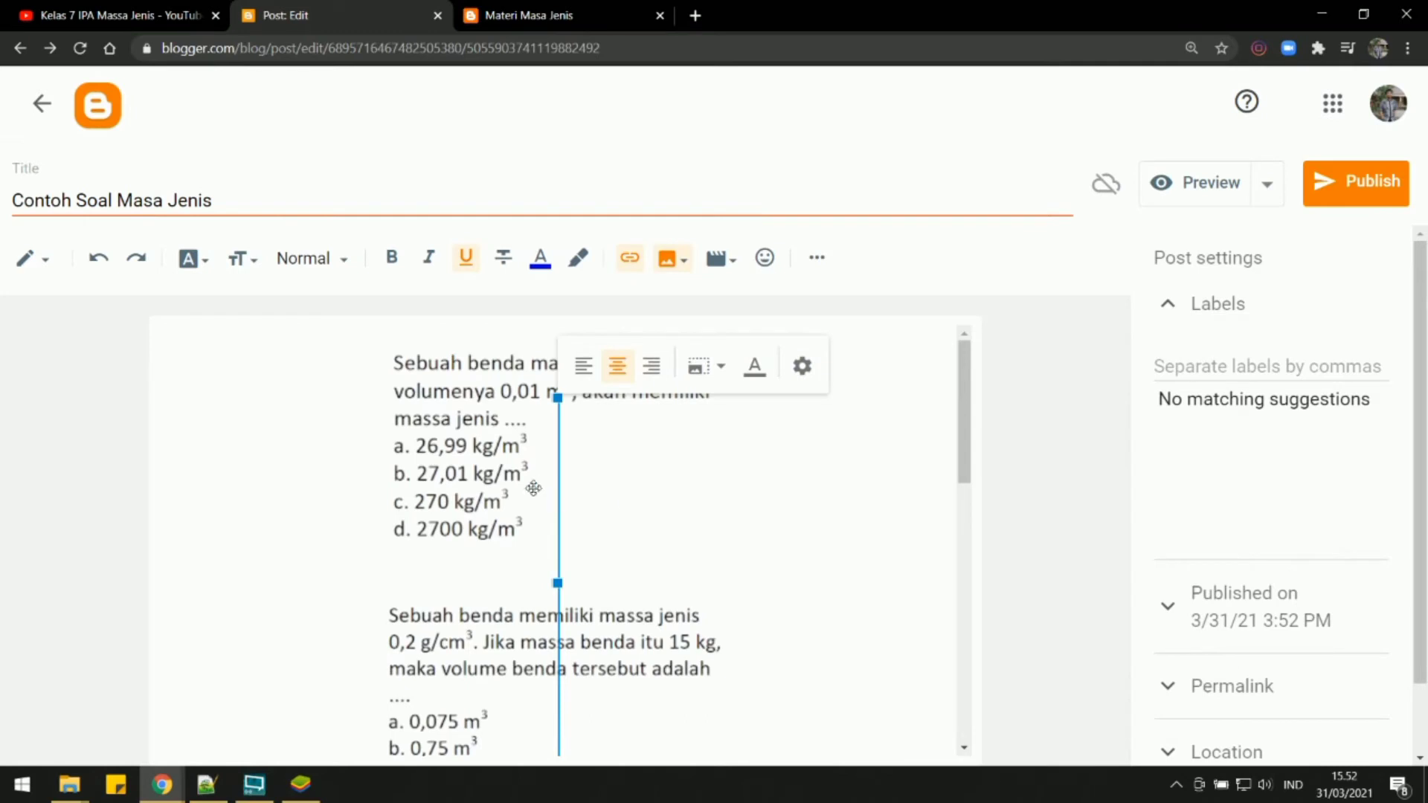
Set the first two question images, the 27 kg mass and the 0,2 g/cm³ density questions, to Original size.
left_click(534, 596)
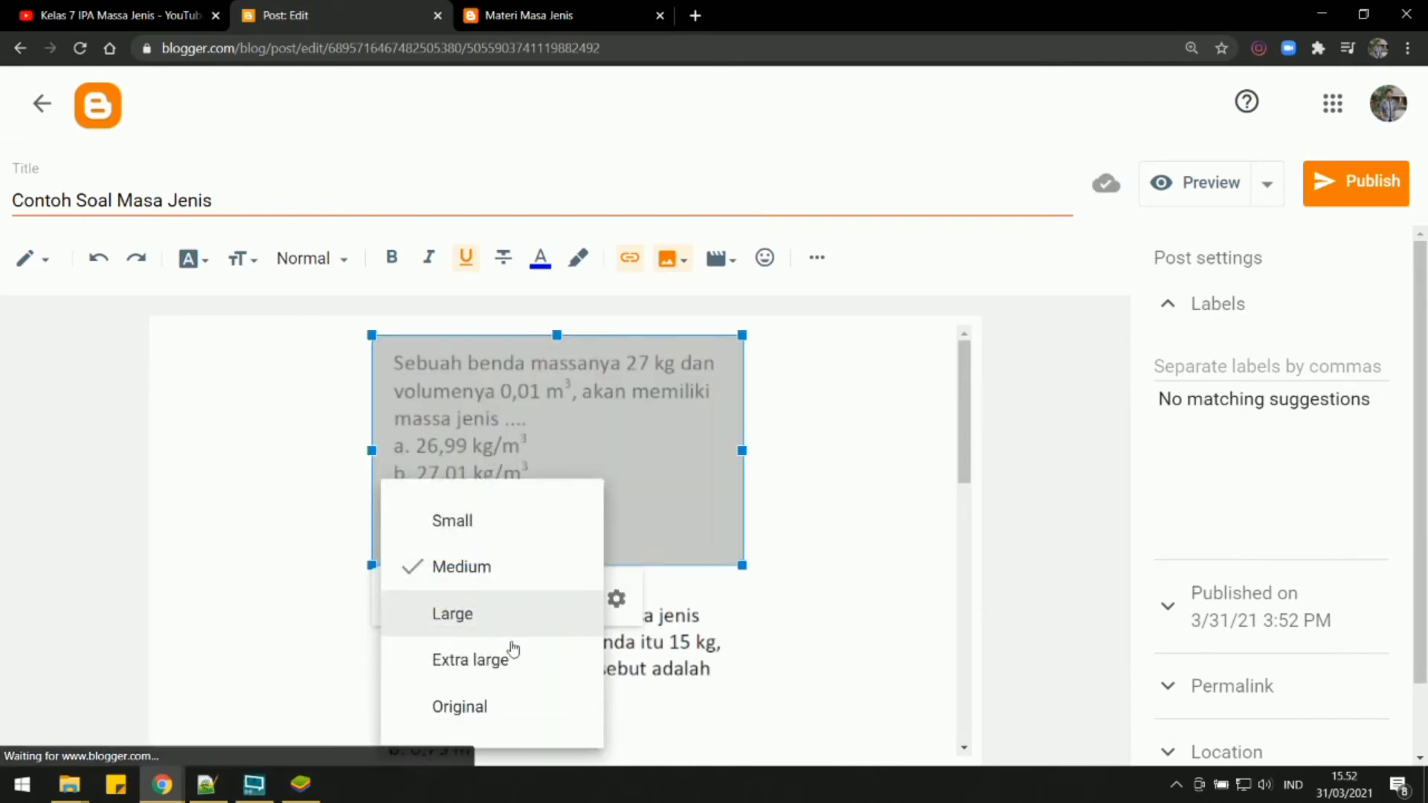
left_click(494, 703)
scroll(546, 558, "down", 3)
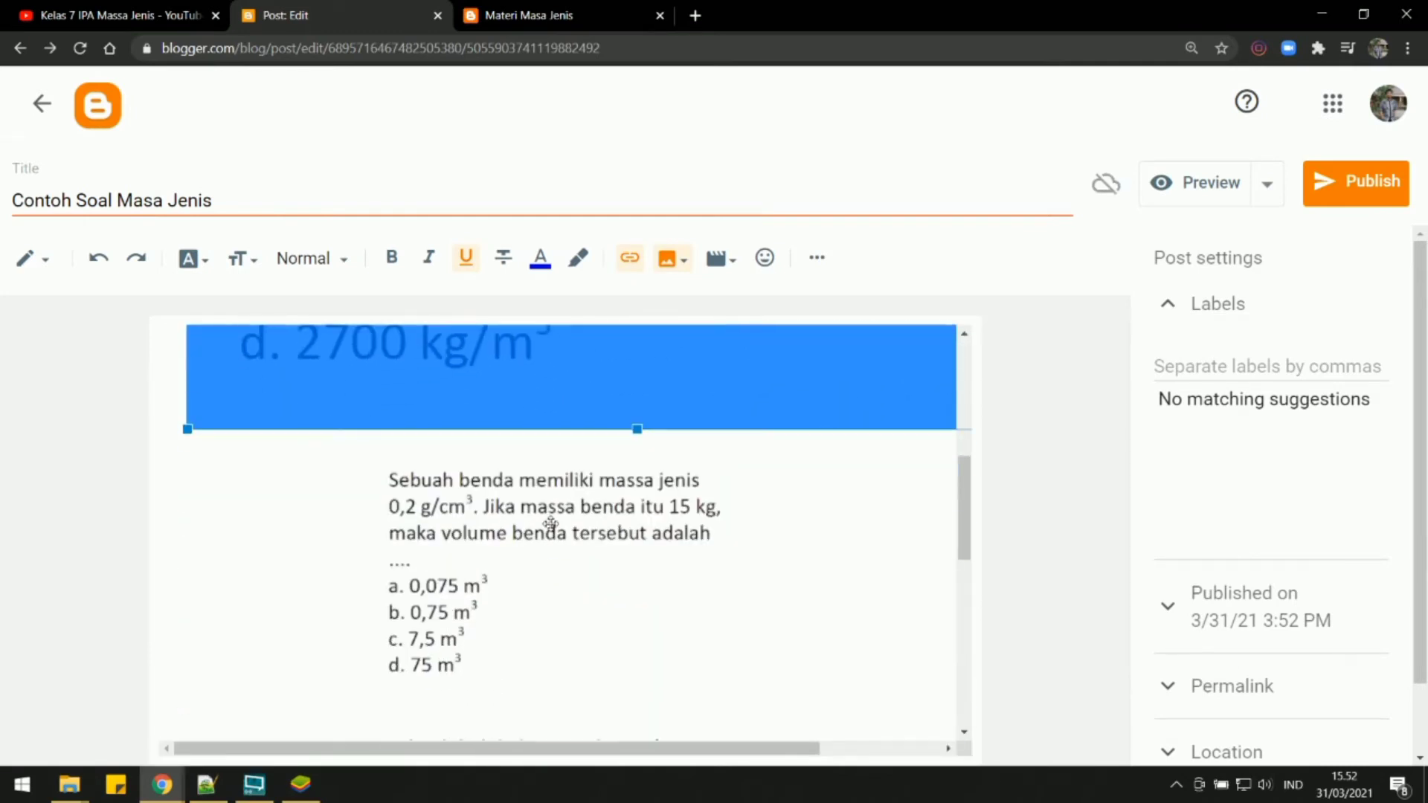
left_click(551, 523)
left_click(534, 730)
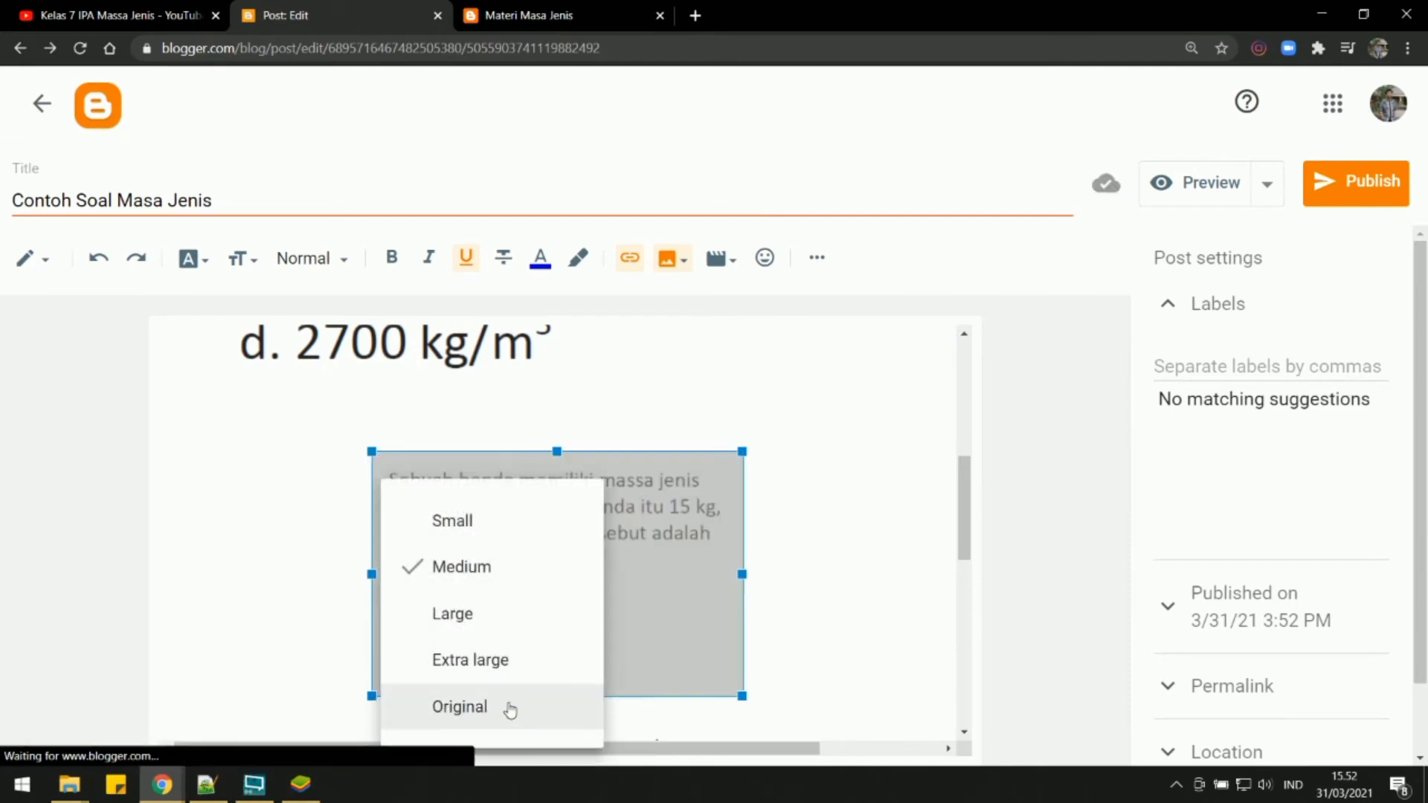
left_click(510, 707)
Set the third image, the block question, to Original size and select the measuring-cylinder question image.
scroll(526, 542, "down", 8)
left_click(507, 572)
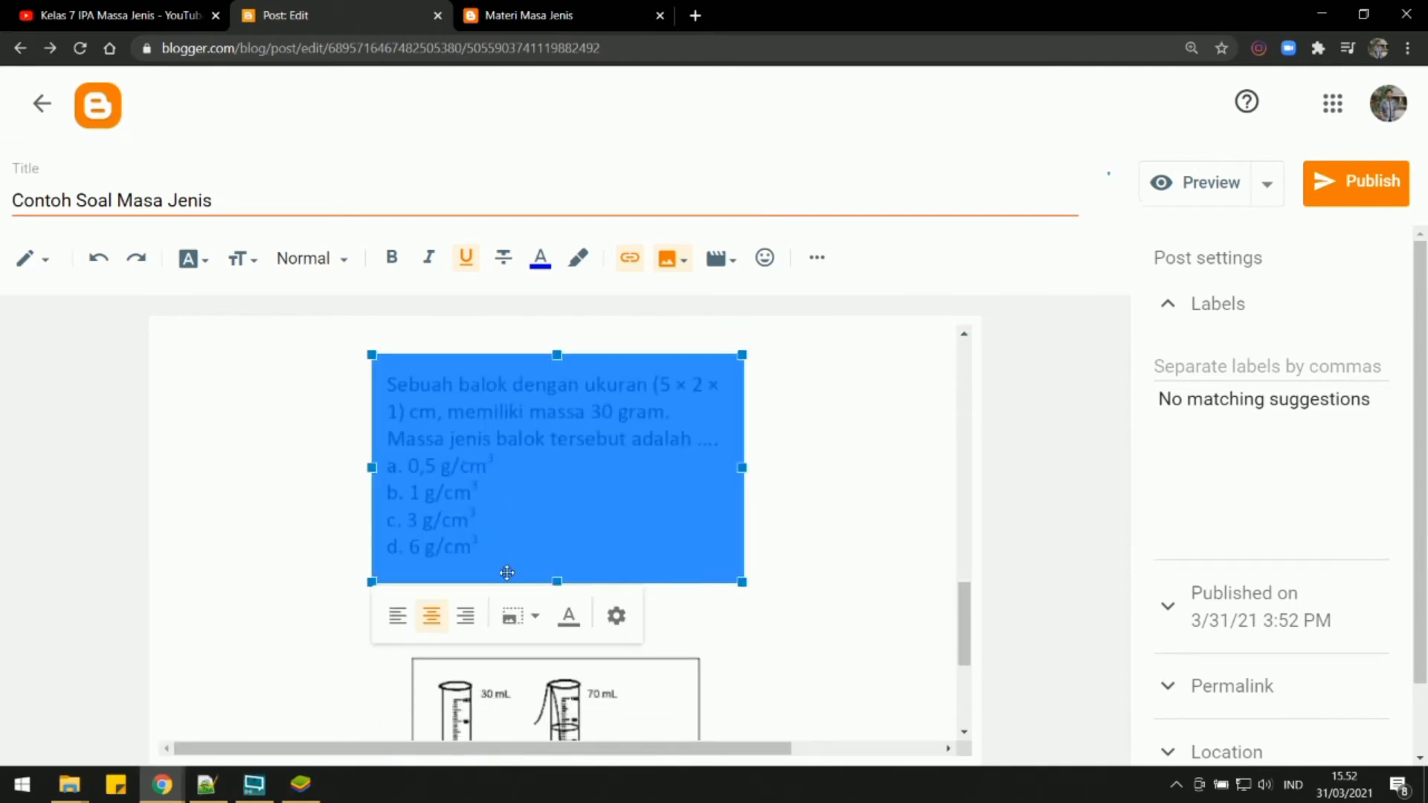
left_click(519, 616)
left_click(443, 702)
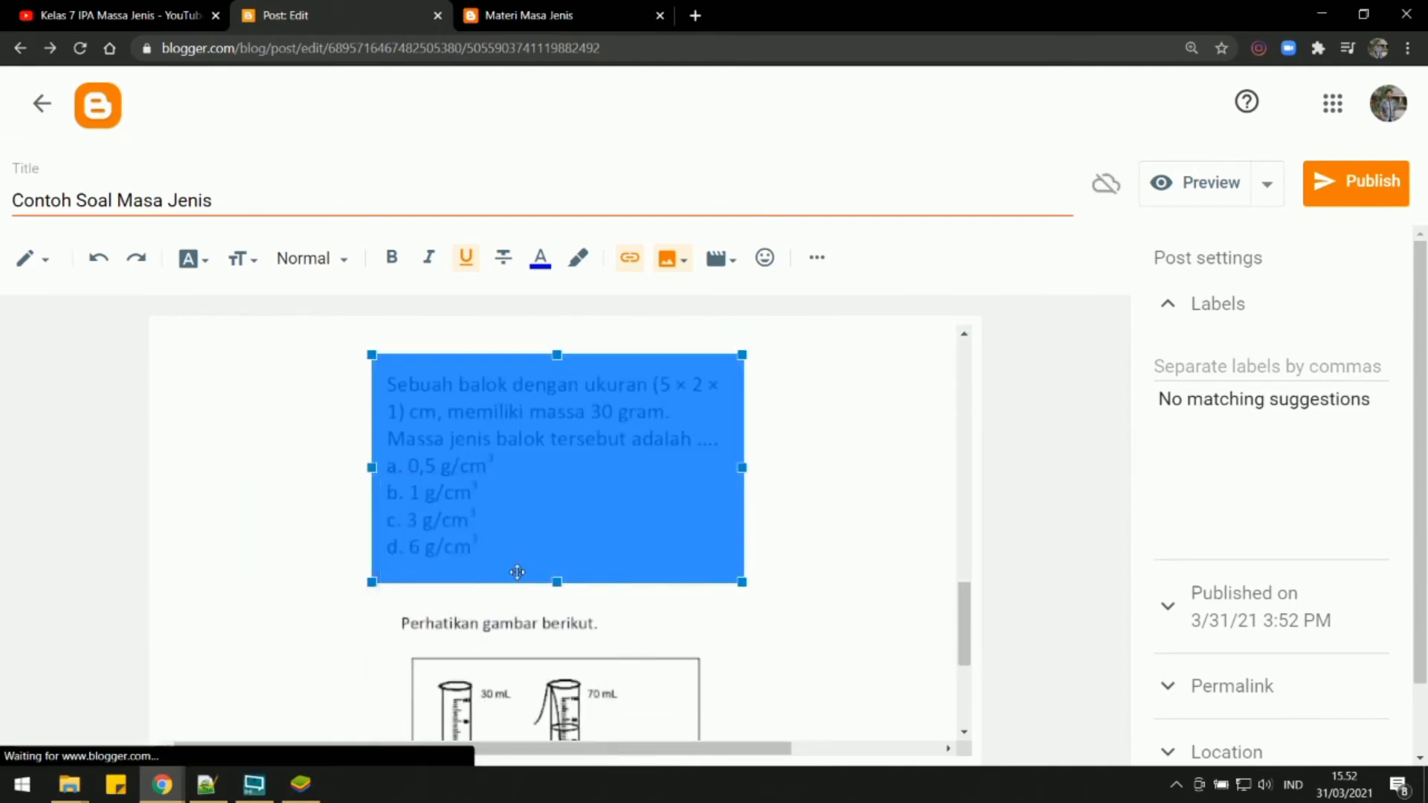
scroll(520, 548, "down", 5)
left_click(525, 520)
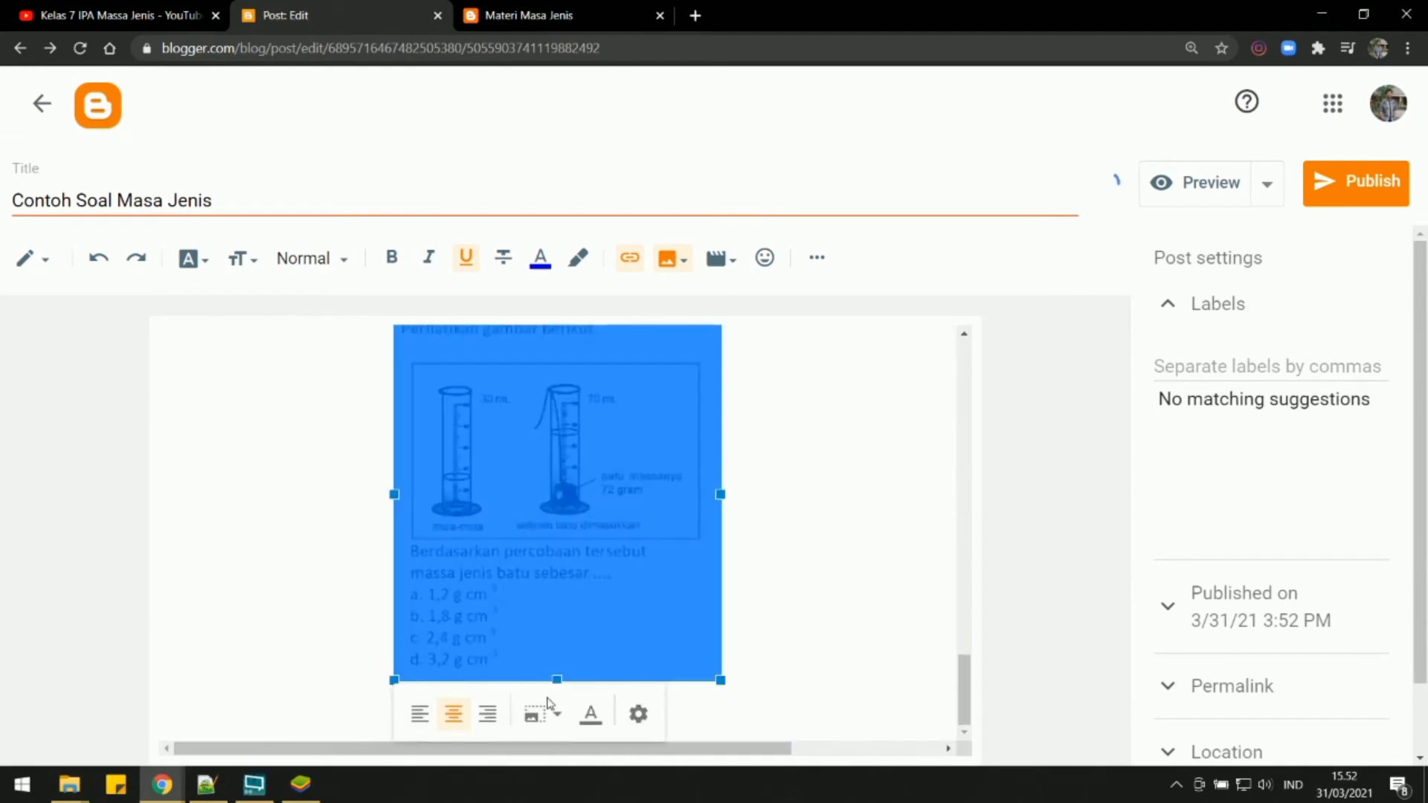